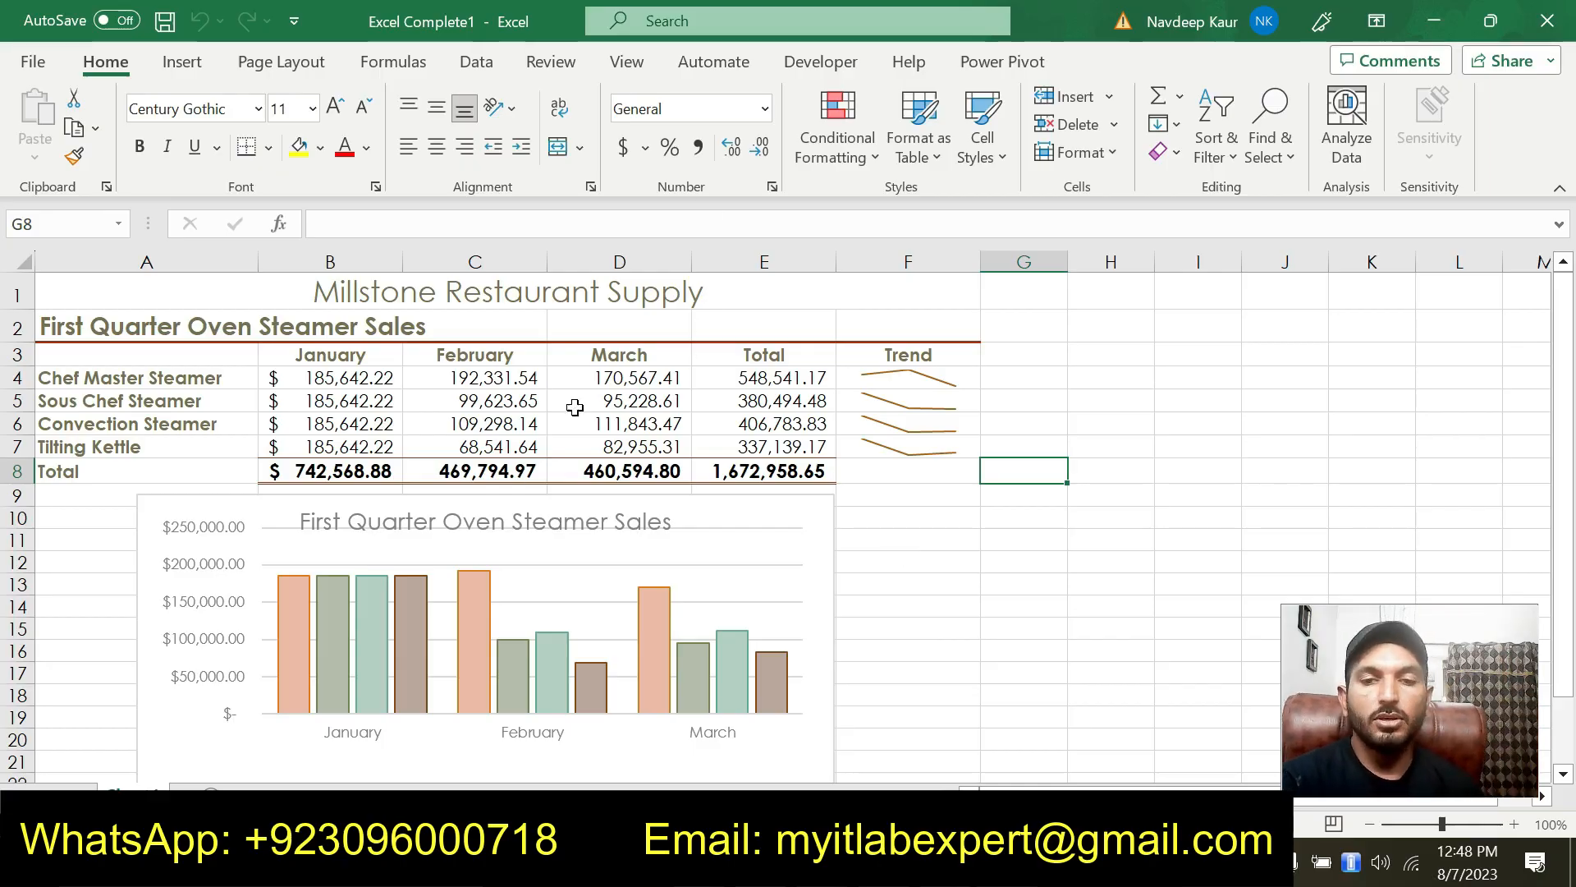
# Close the Excel Complete1 workbook and bring up the Excel_1E_Steamer_Sales instructions document in Word.
pyautogui.click(940, 665)
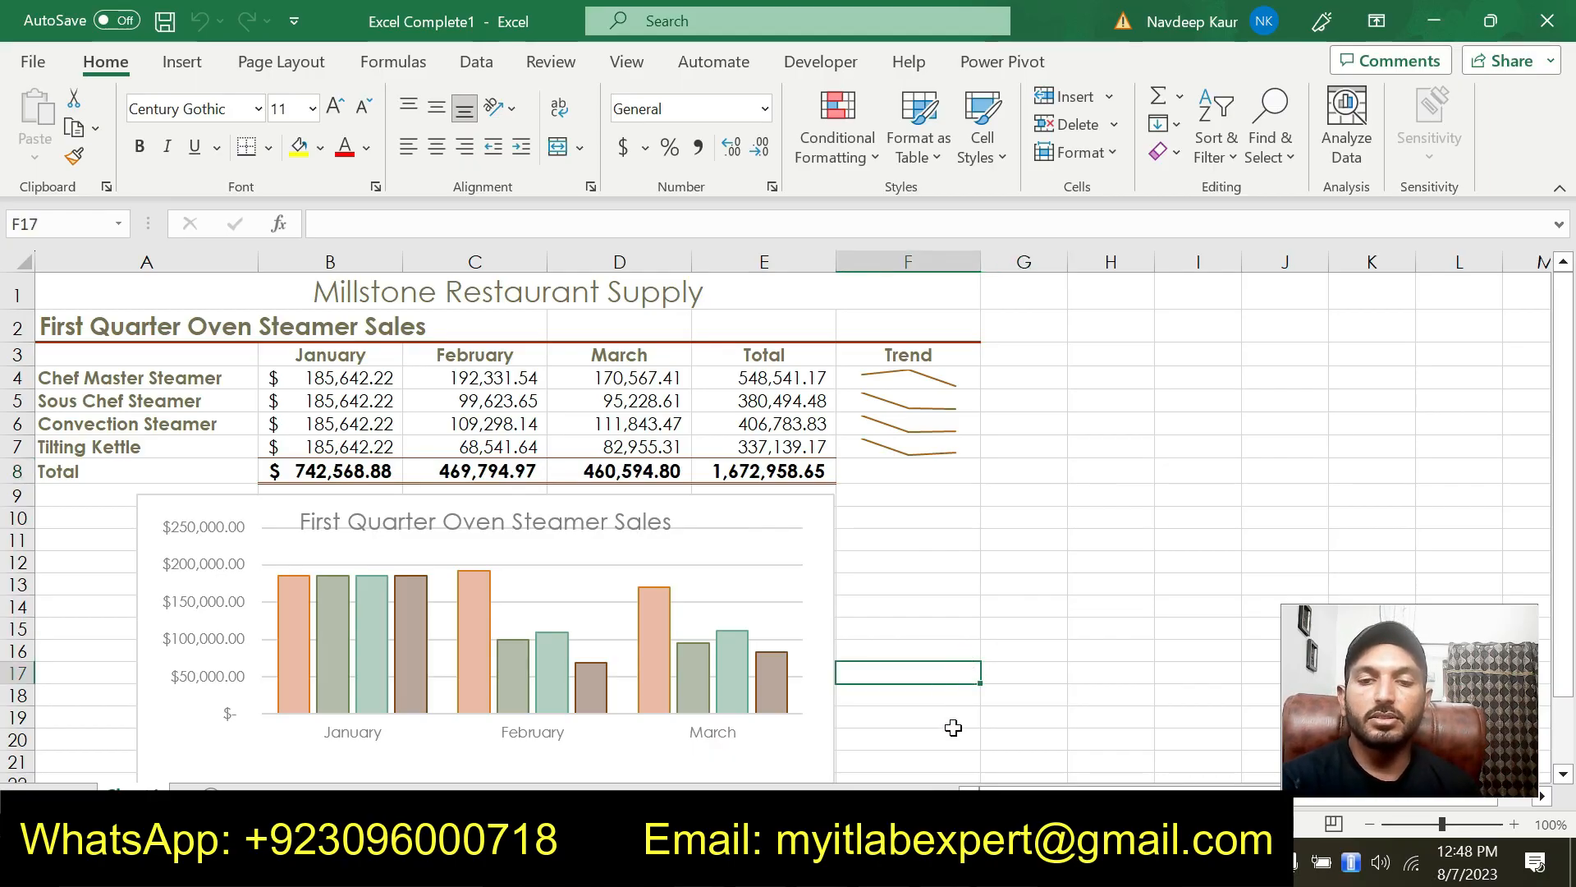
pyautogui.moveTo(944, 870)
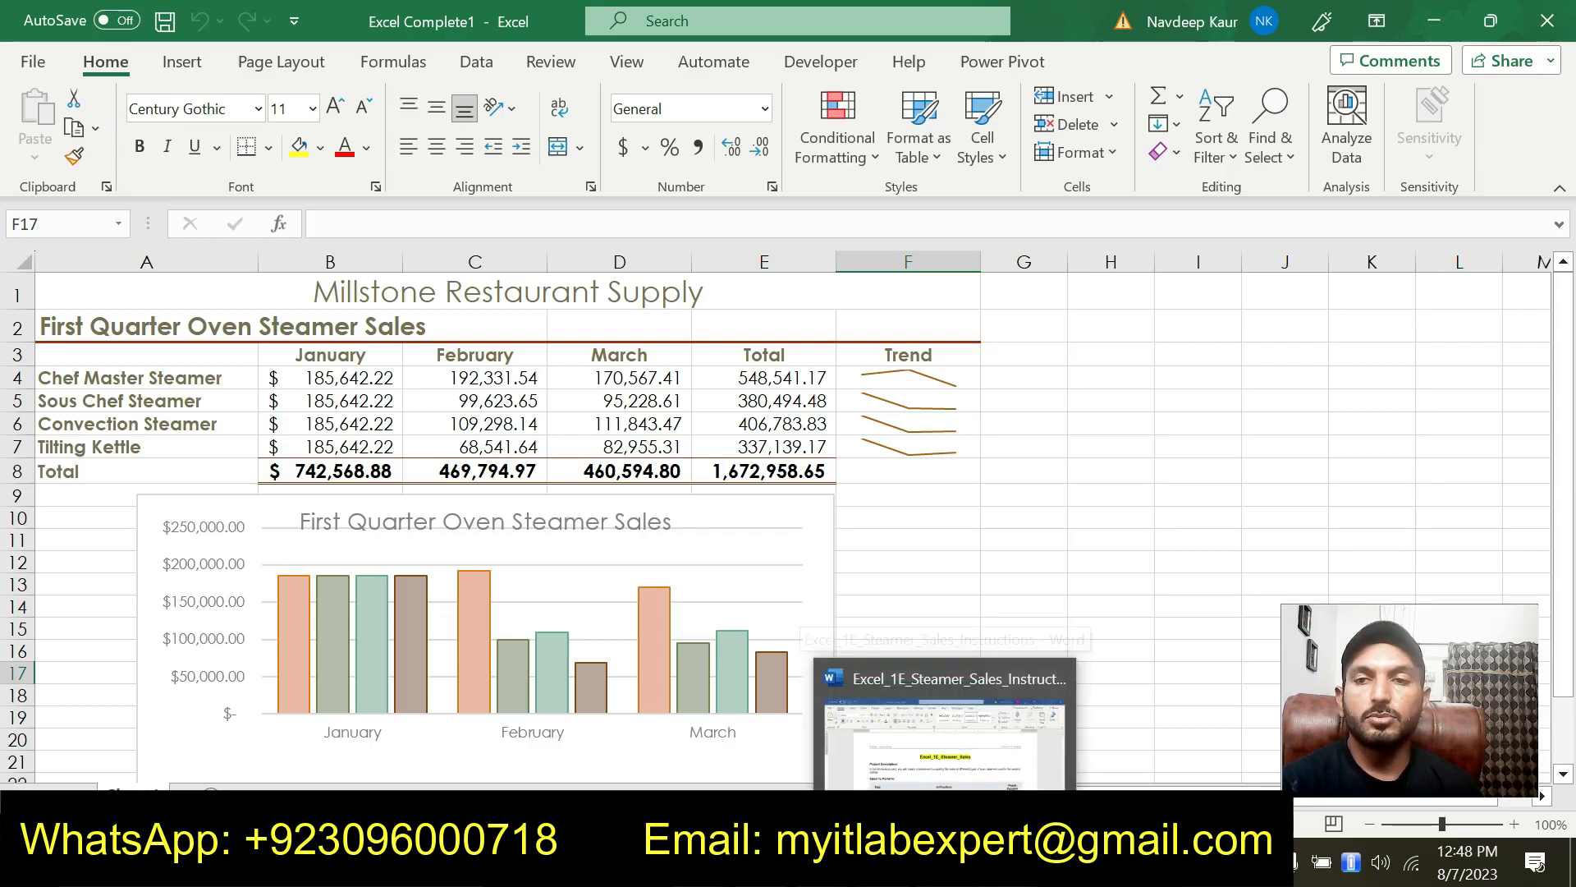
pyautogui.click(959, 760)
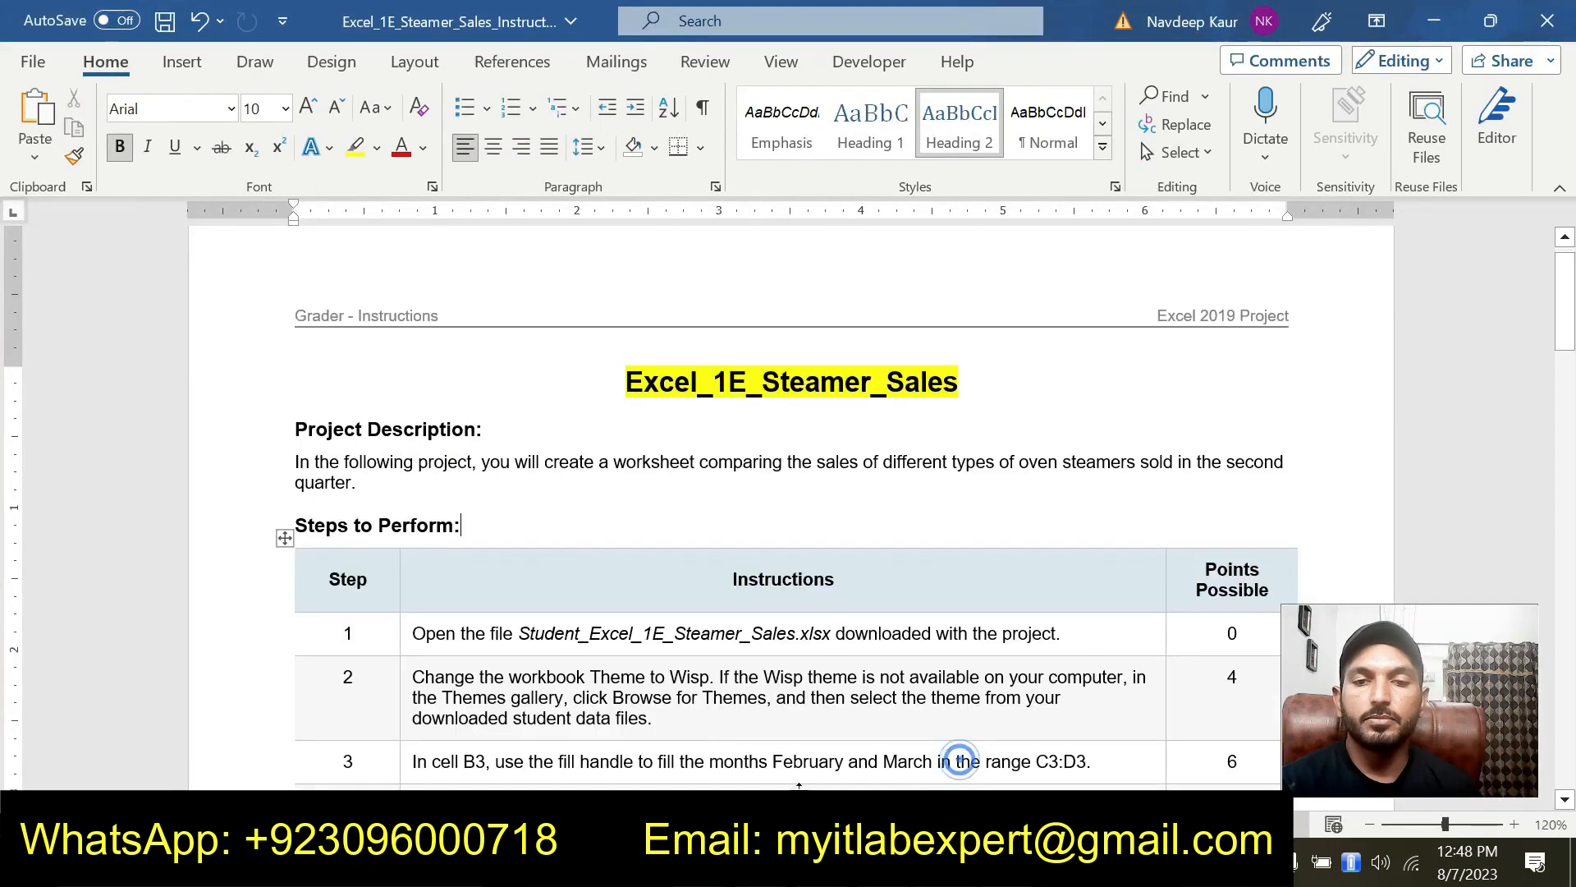
pyautogui.moveTo(1008, 870)
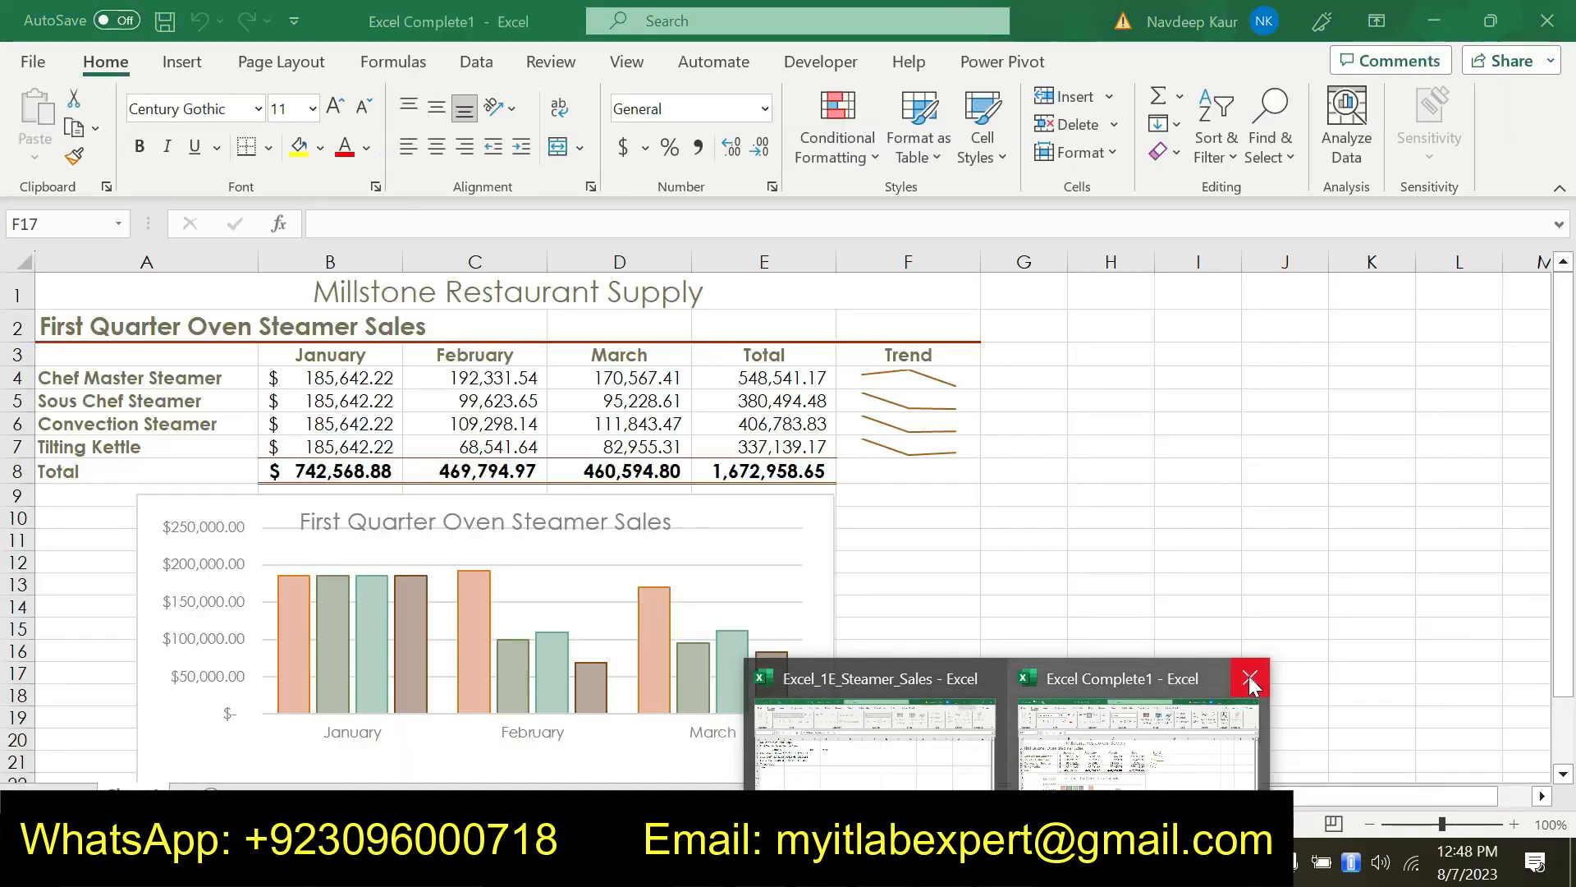
pyautogui.click(1249, 677)
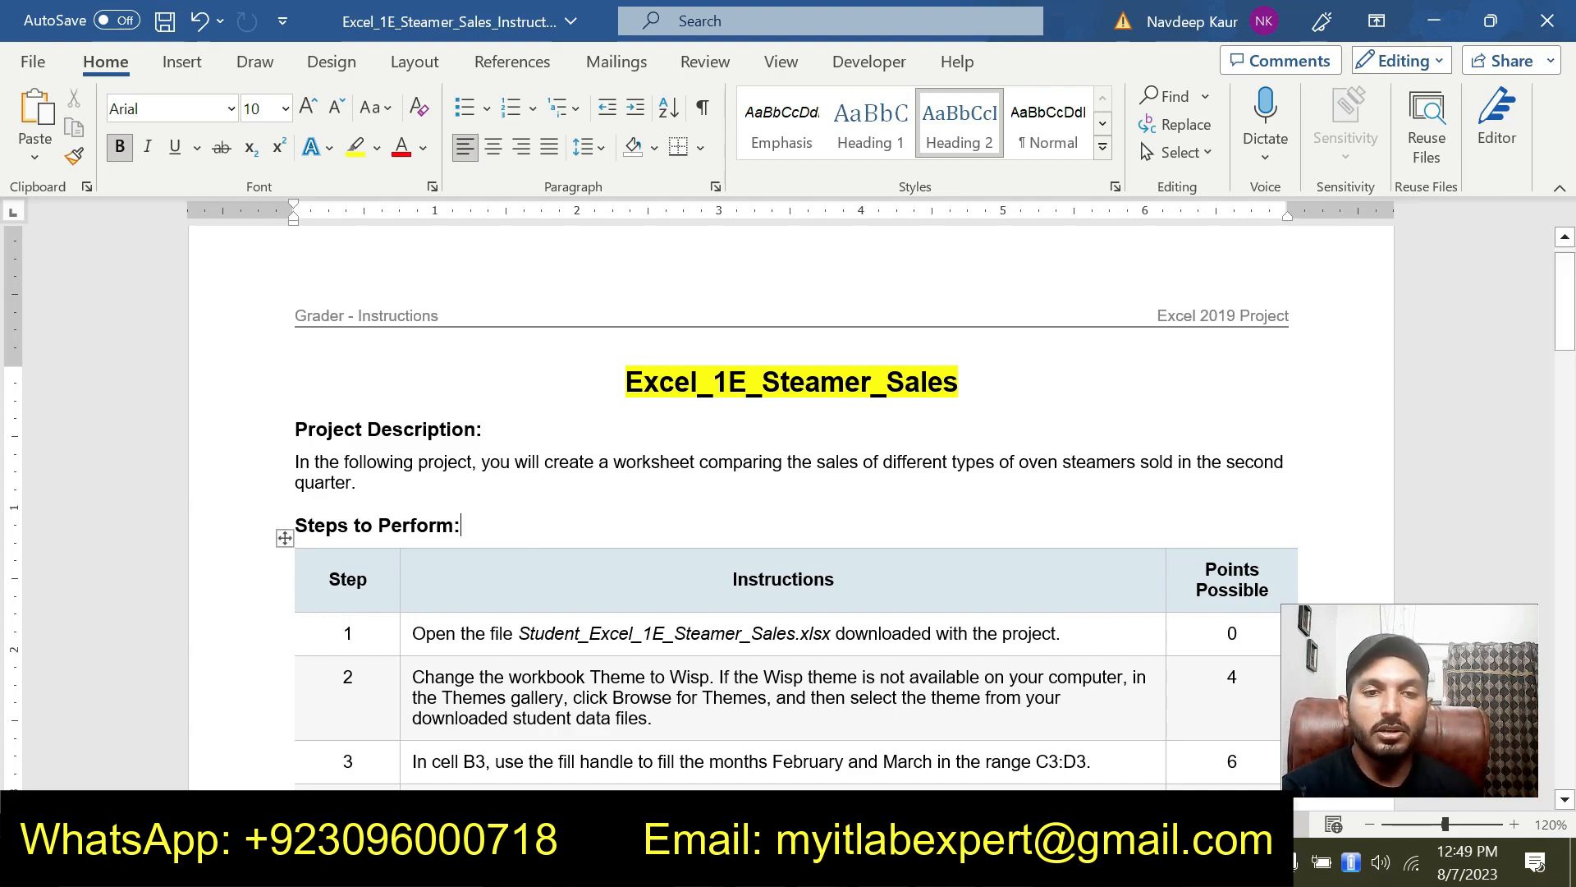
# Read through the project description and all the steps to perform in the Steamer Sales instructions.
pyautogui.moveTo(295, 429)
pyautogui.mouseDown()
pyautogui.moveTo(359, 466)
pyautogui.moveTo(417, 463)
pyautogui.moveTo(360, 481)
pyautogui.moveTo(297, 461)
pyautogui.moveTo(297, 430)
pyautogui.mouseUp()
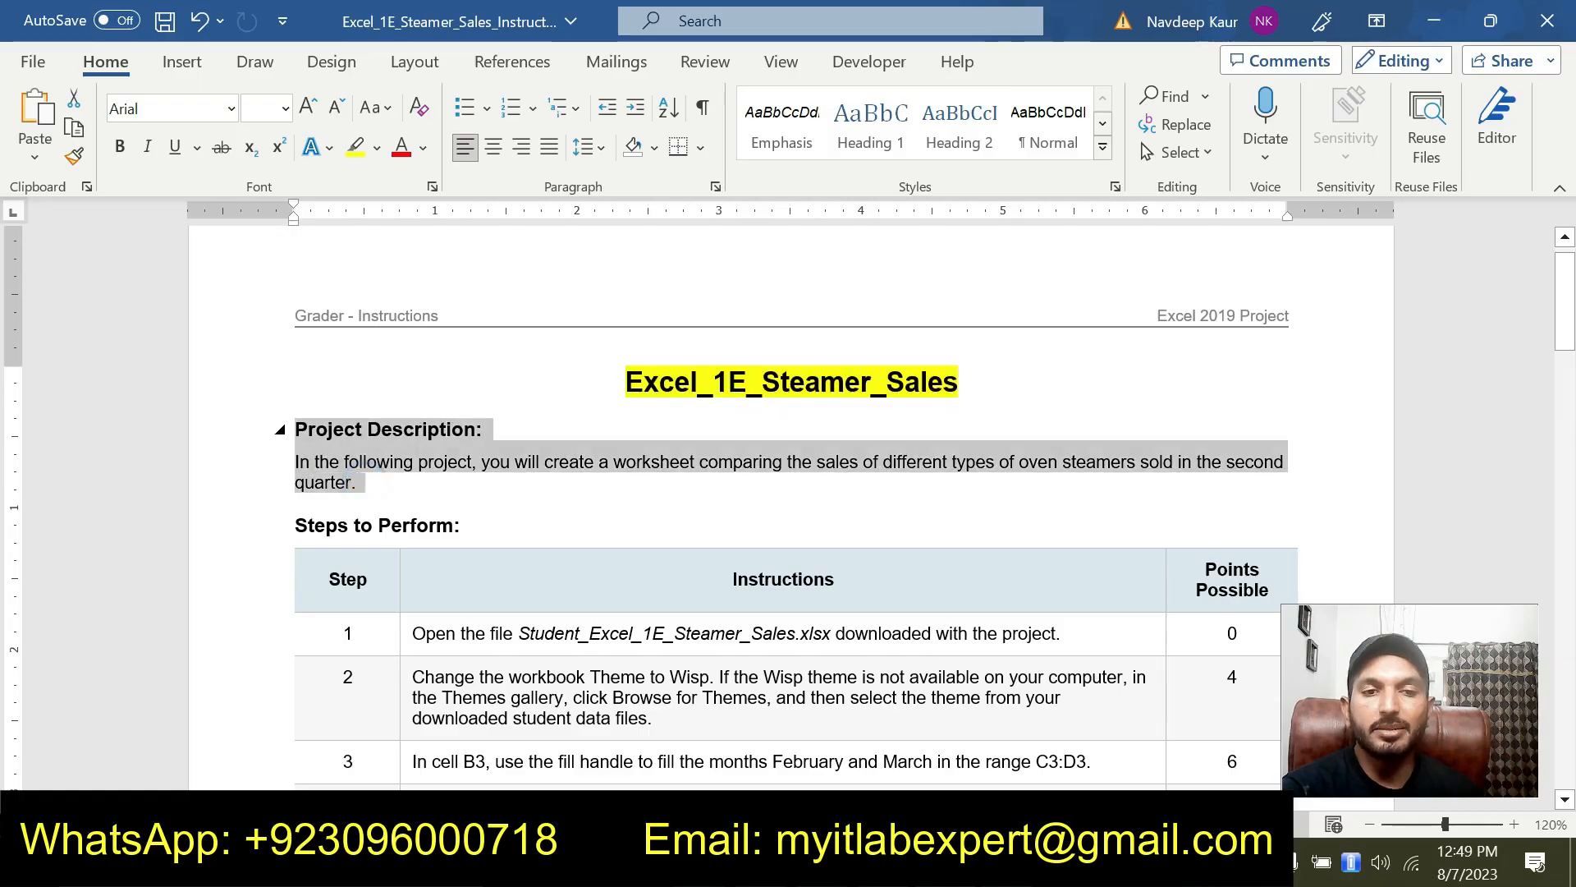
pyautogui.click(394, 461)
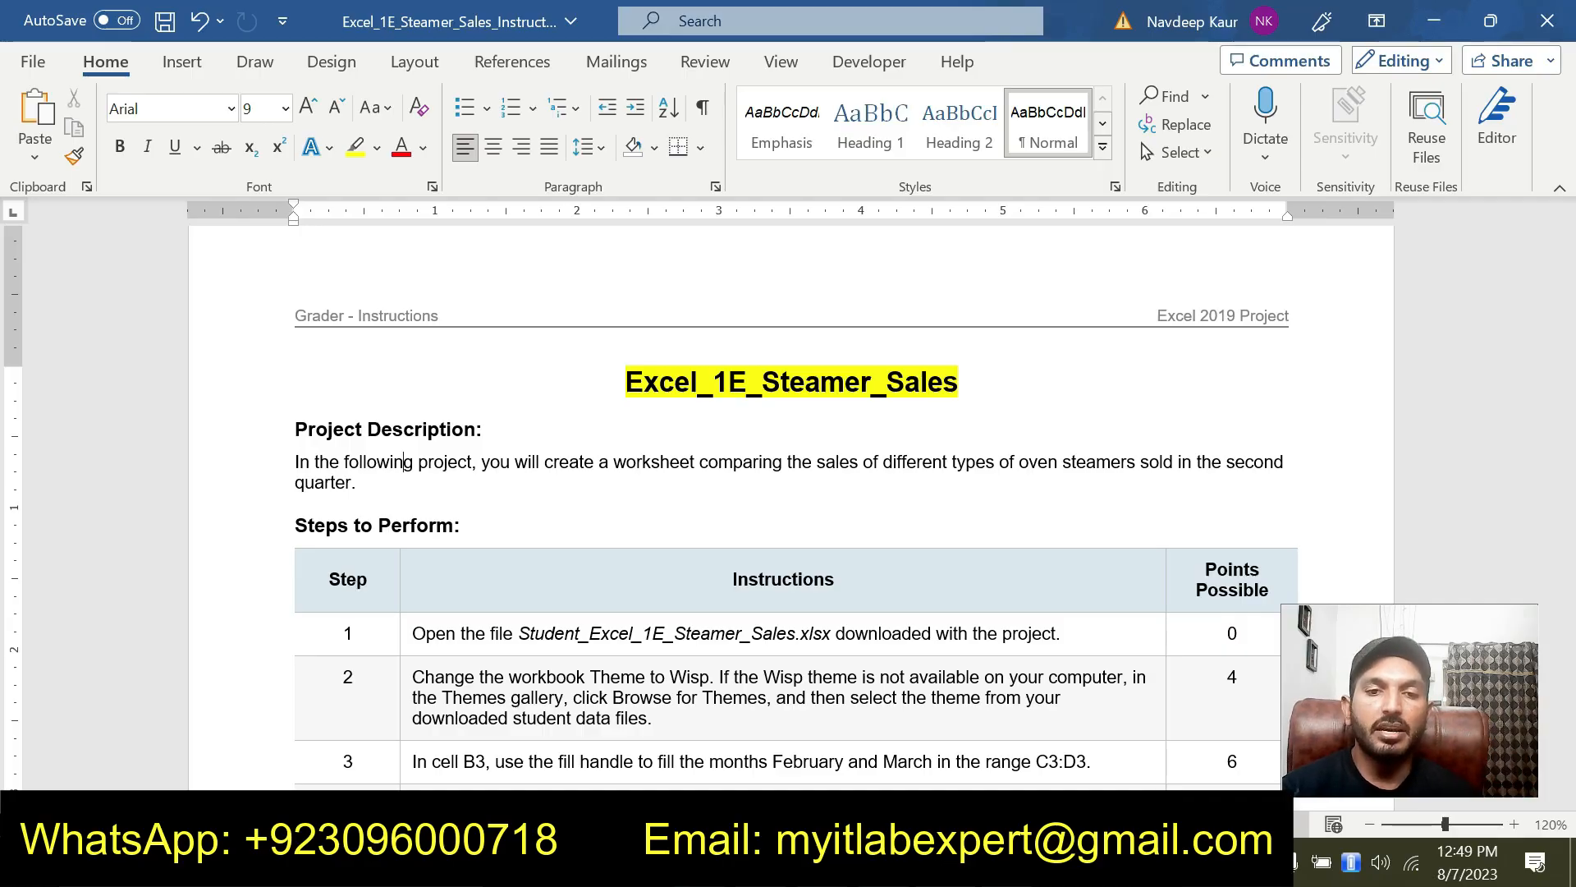
pyautogui.scroll(-3, 789, 509)
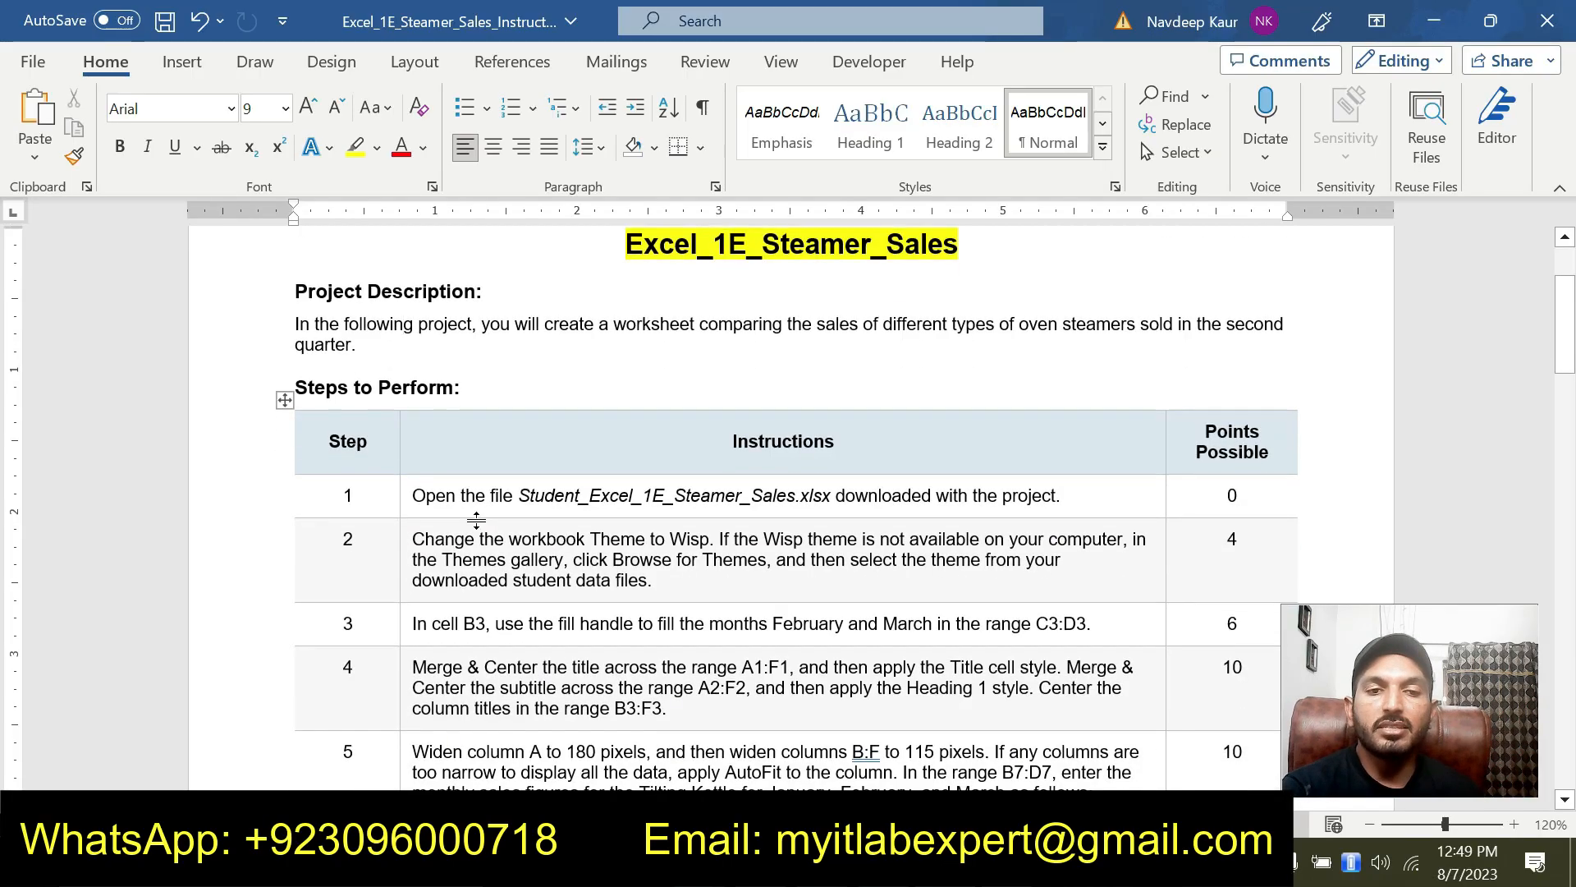
pyautogui.scroll(-12, 517, 608)
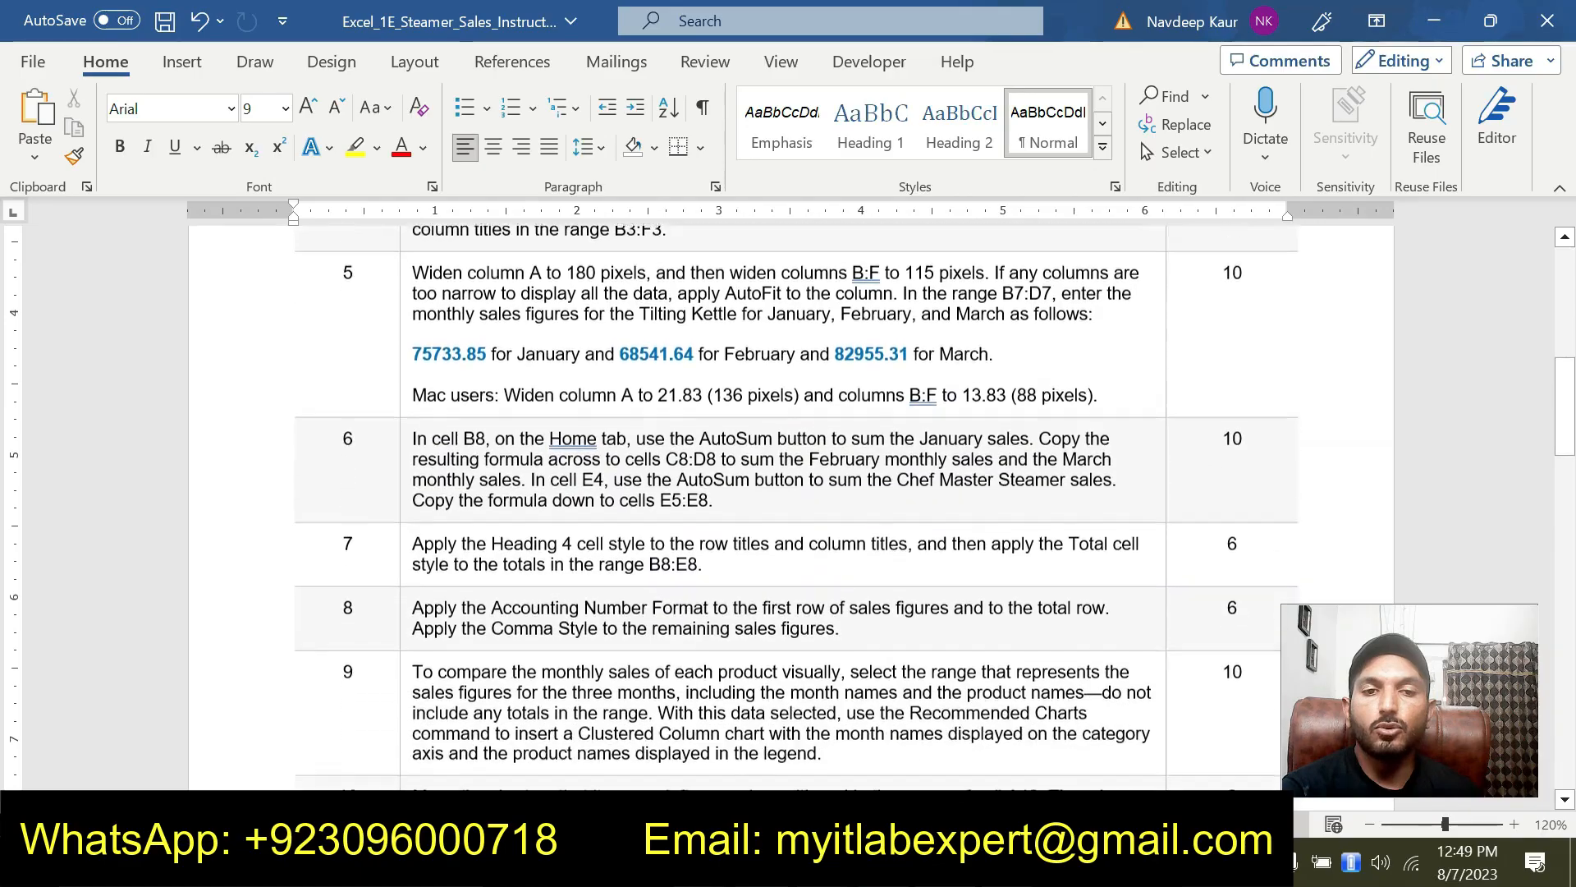
pyautogui.scroll(-7, 517, 608)
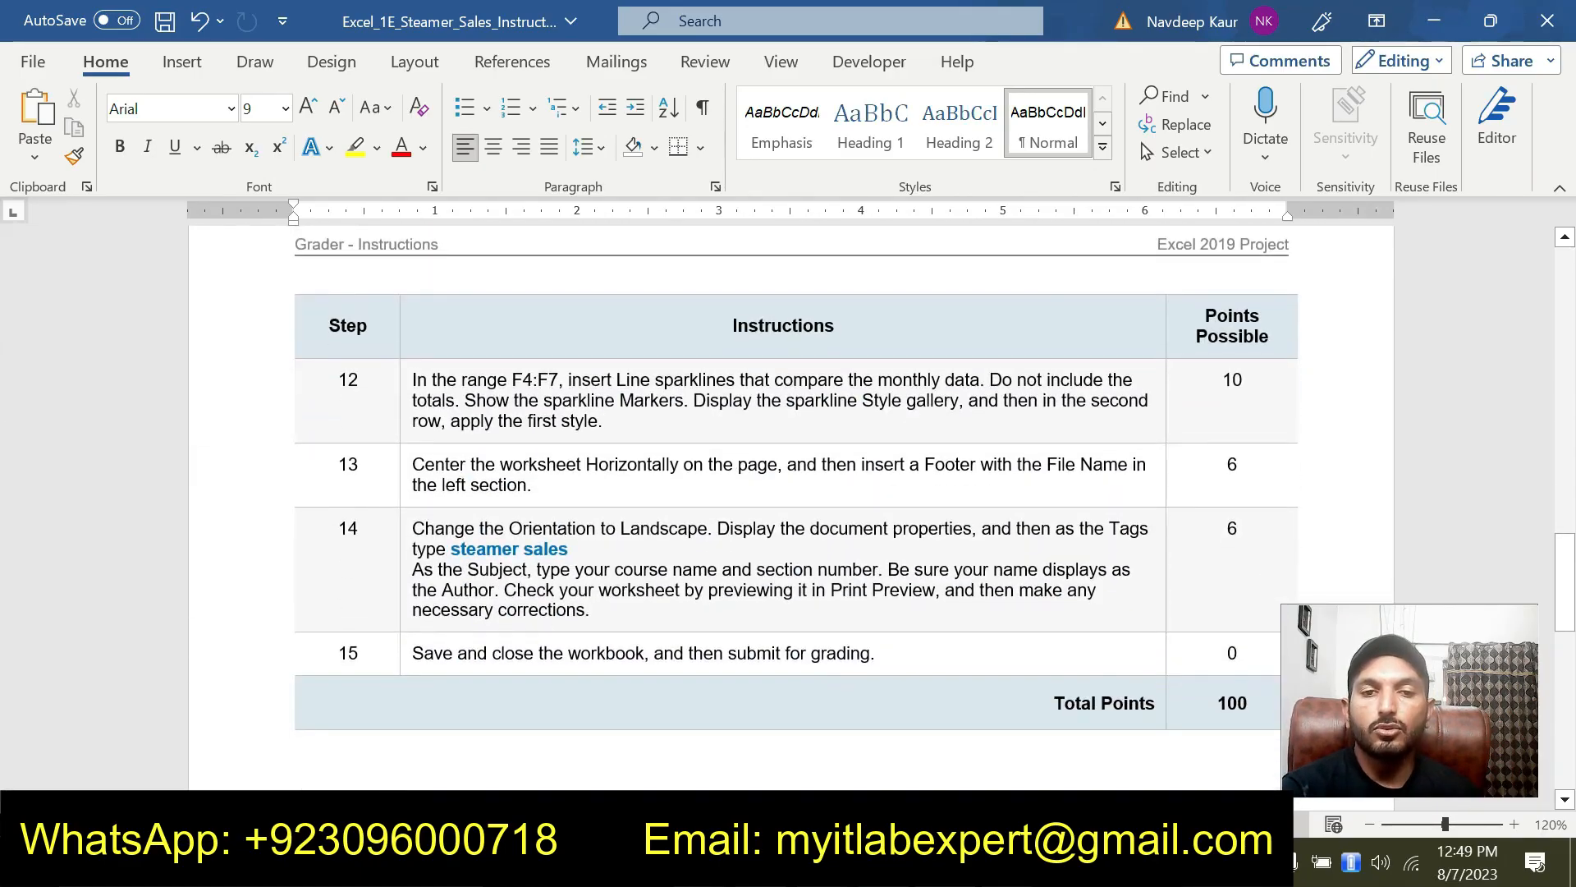
pyautogui.scroll(14, 584, 633)
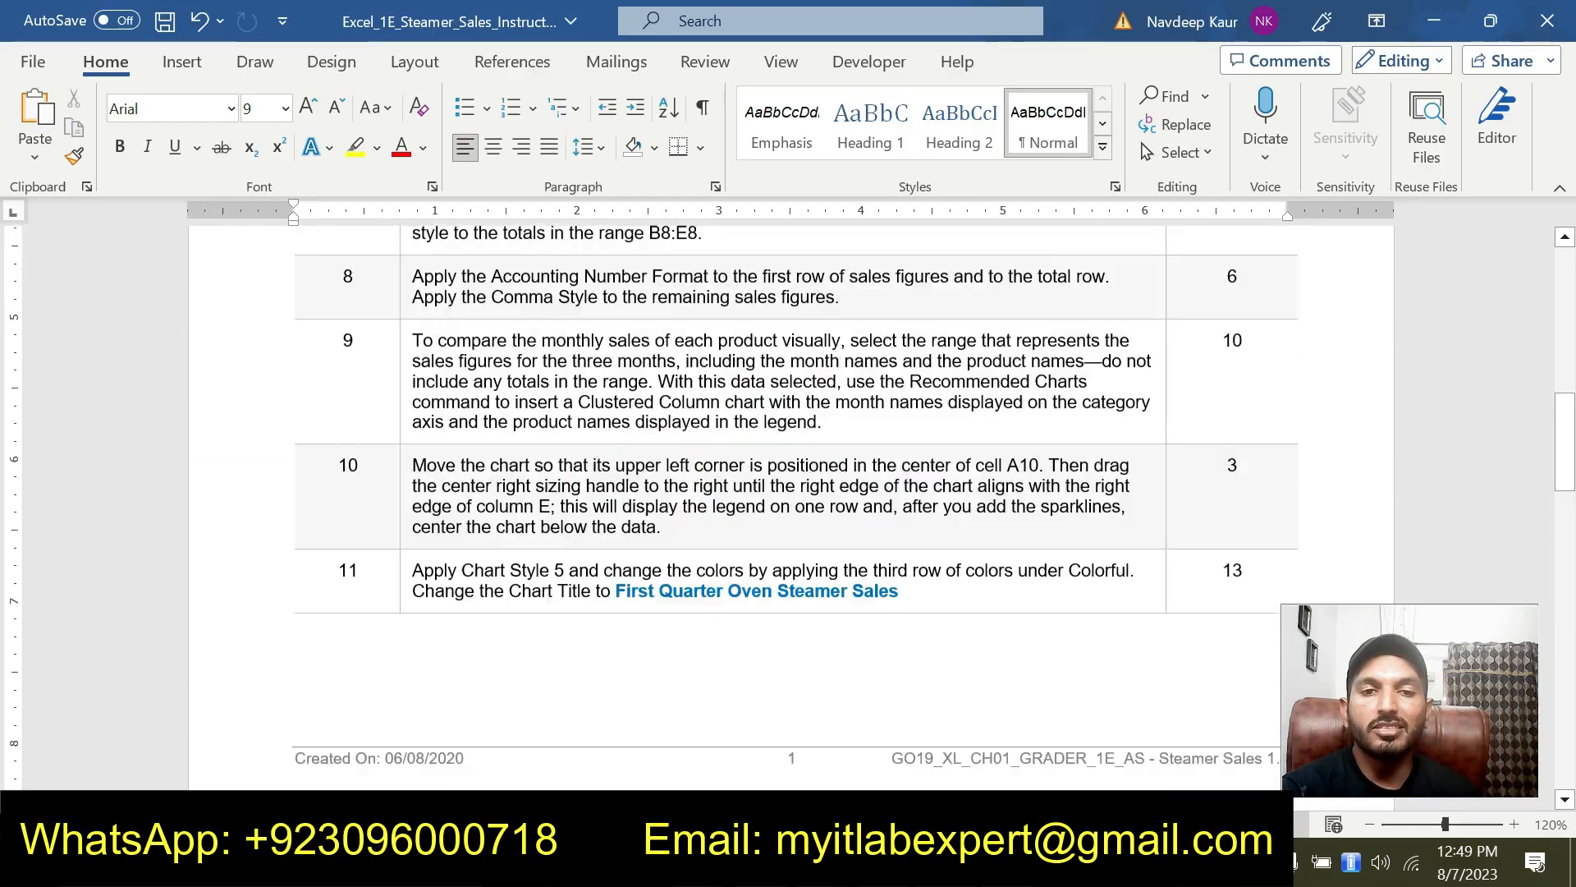
pyautogui.scroll(10, 583, 655)
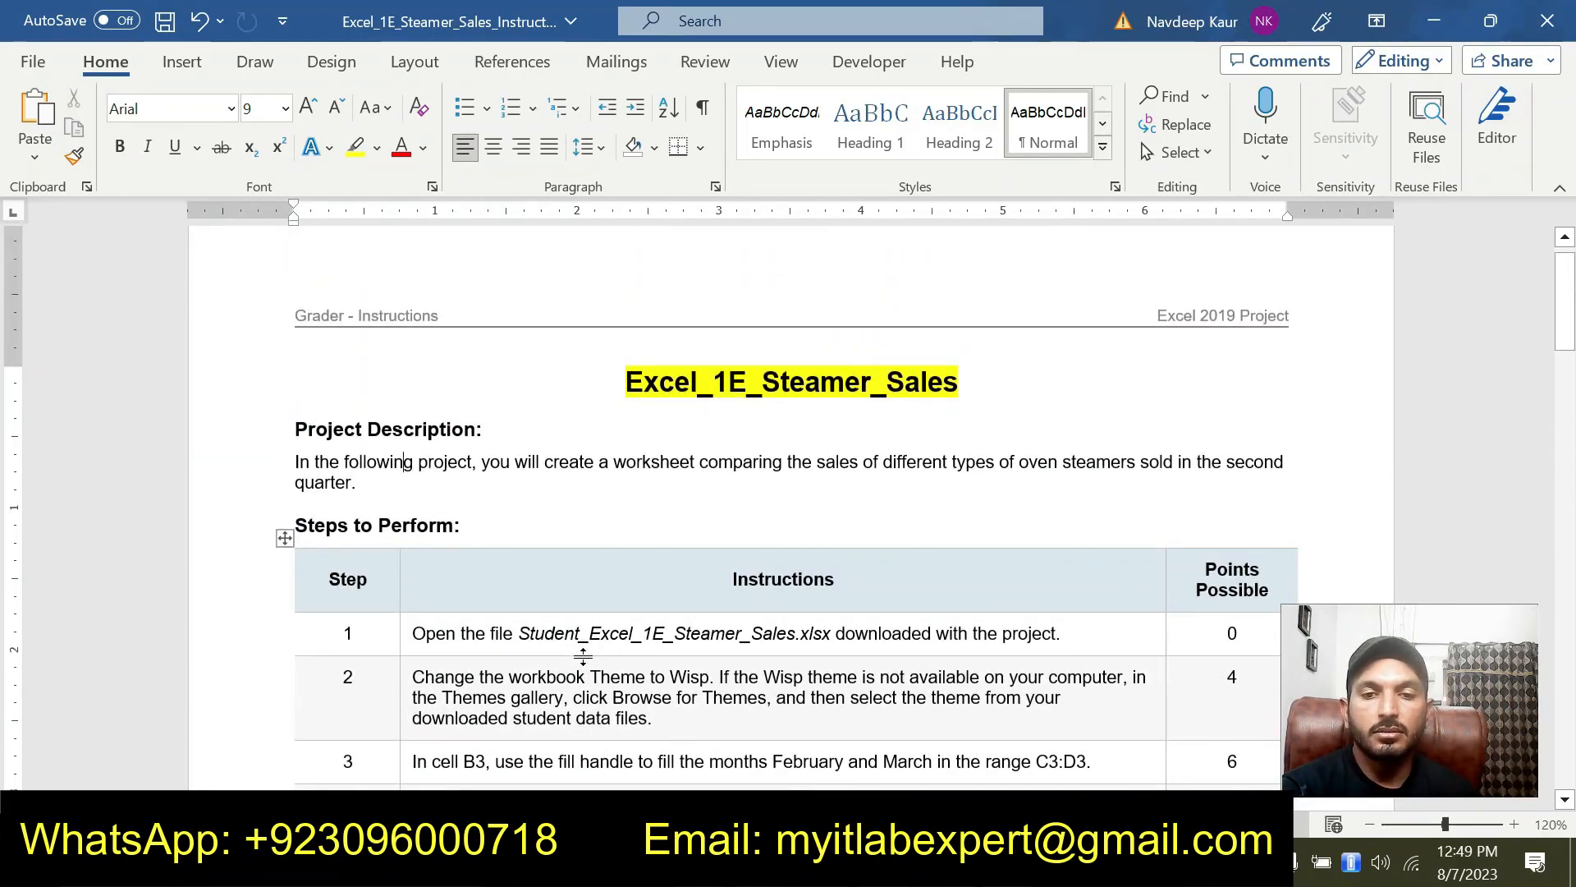
# Highlight the step 1 instruction in yellow, and switch to the Excel_1E_Steamer_Sales workbook in Excel.
pyautogui.moveTo(835, 633); pyautogui.dragTo(573, 624)
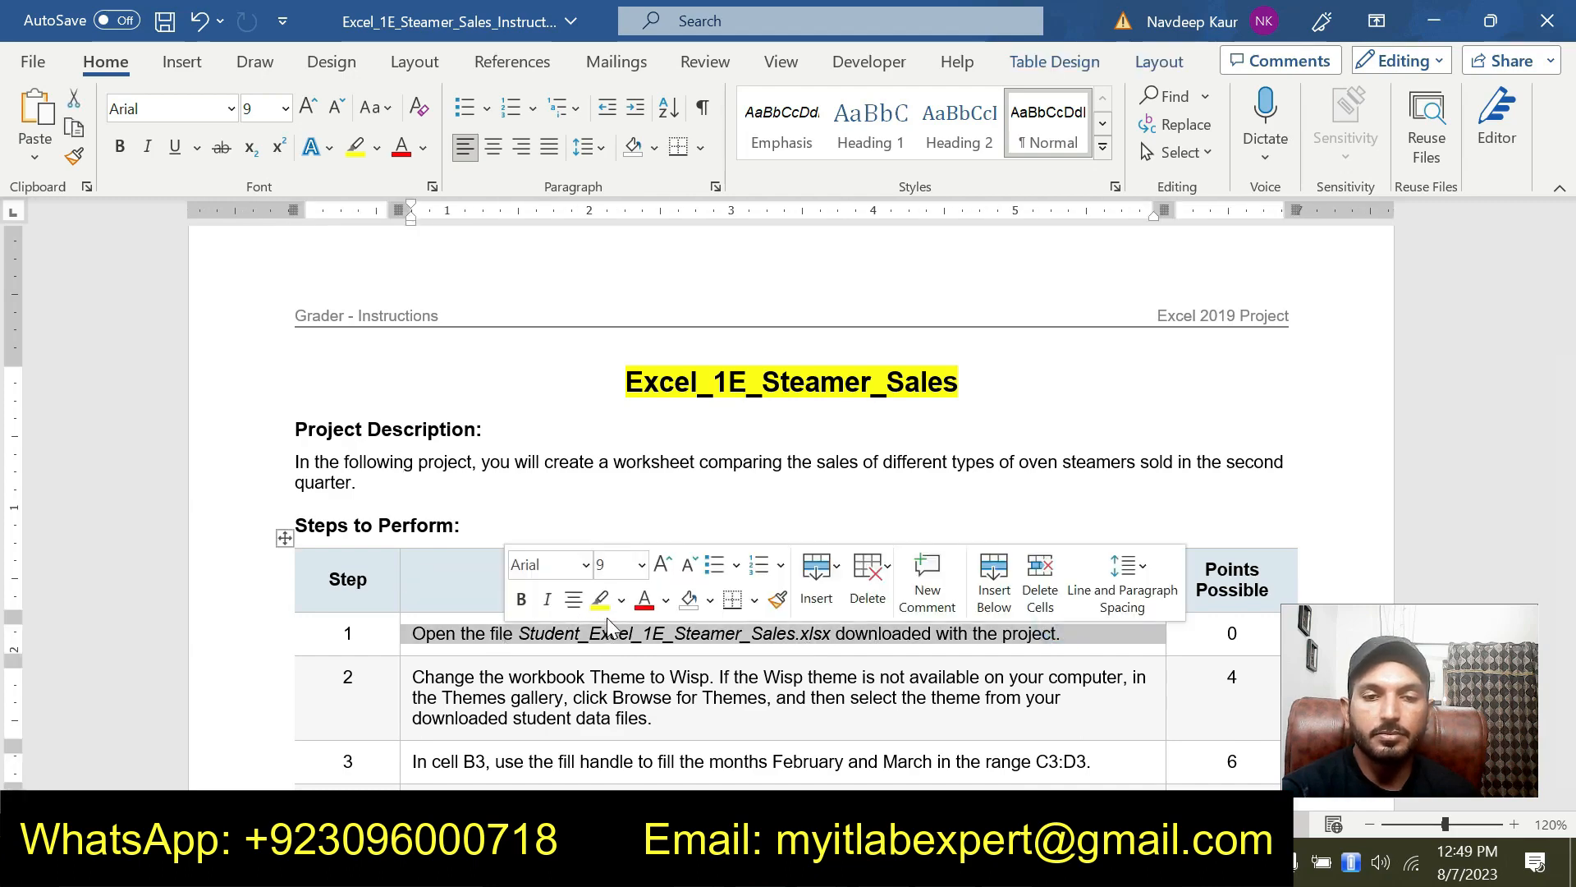
pyautogui.click(600, 598)
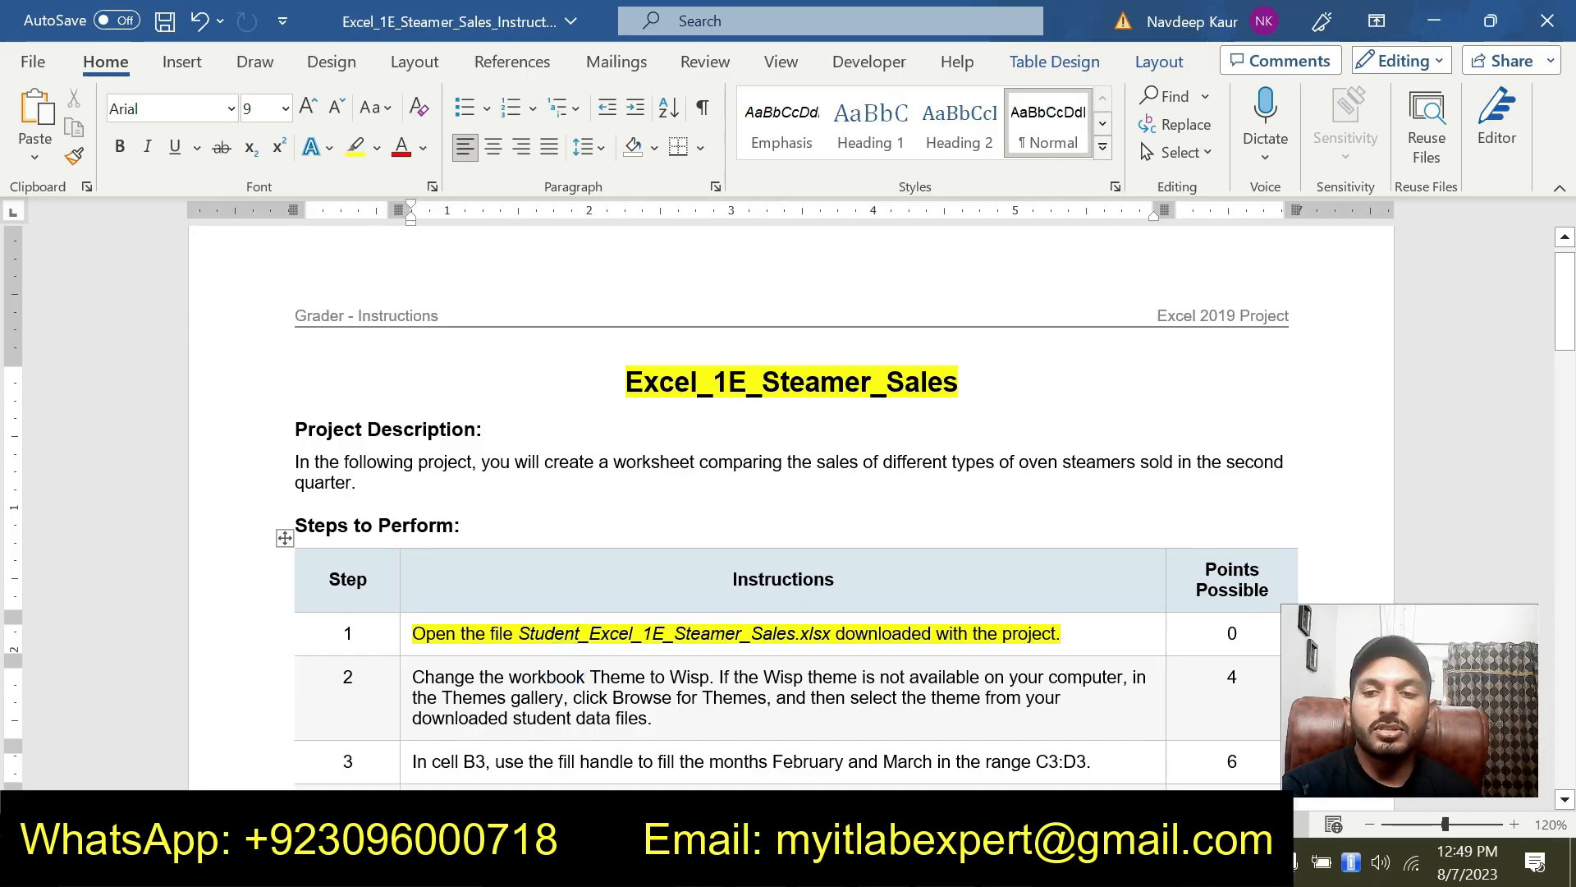
pyautogui.click(1514, 824)
pyautogui.click(1513, 824)
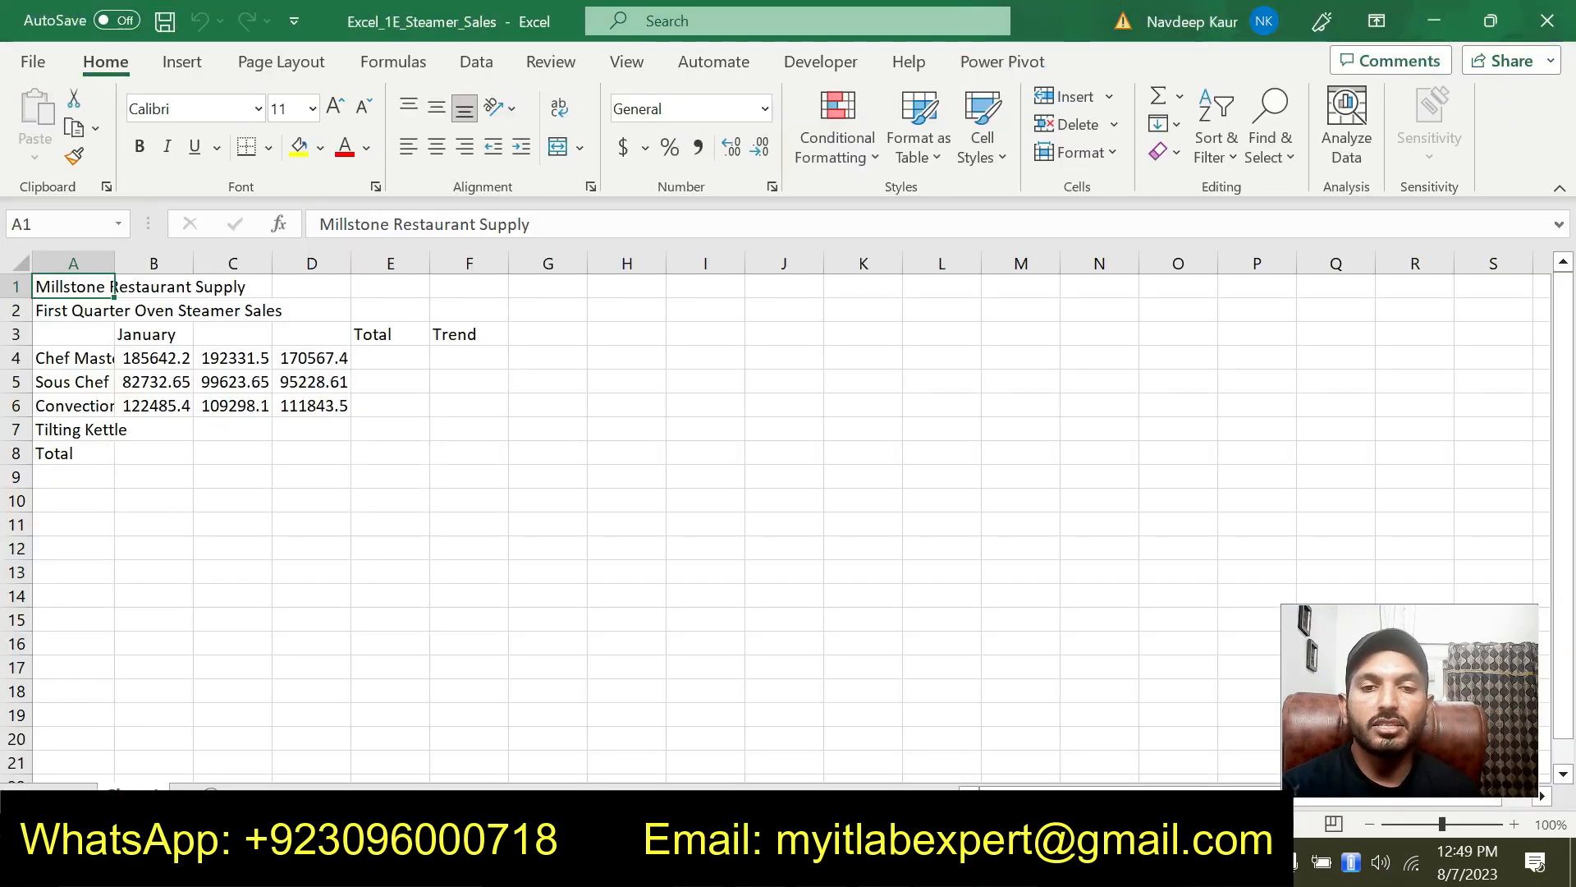
pyautogui.click(534, 522)
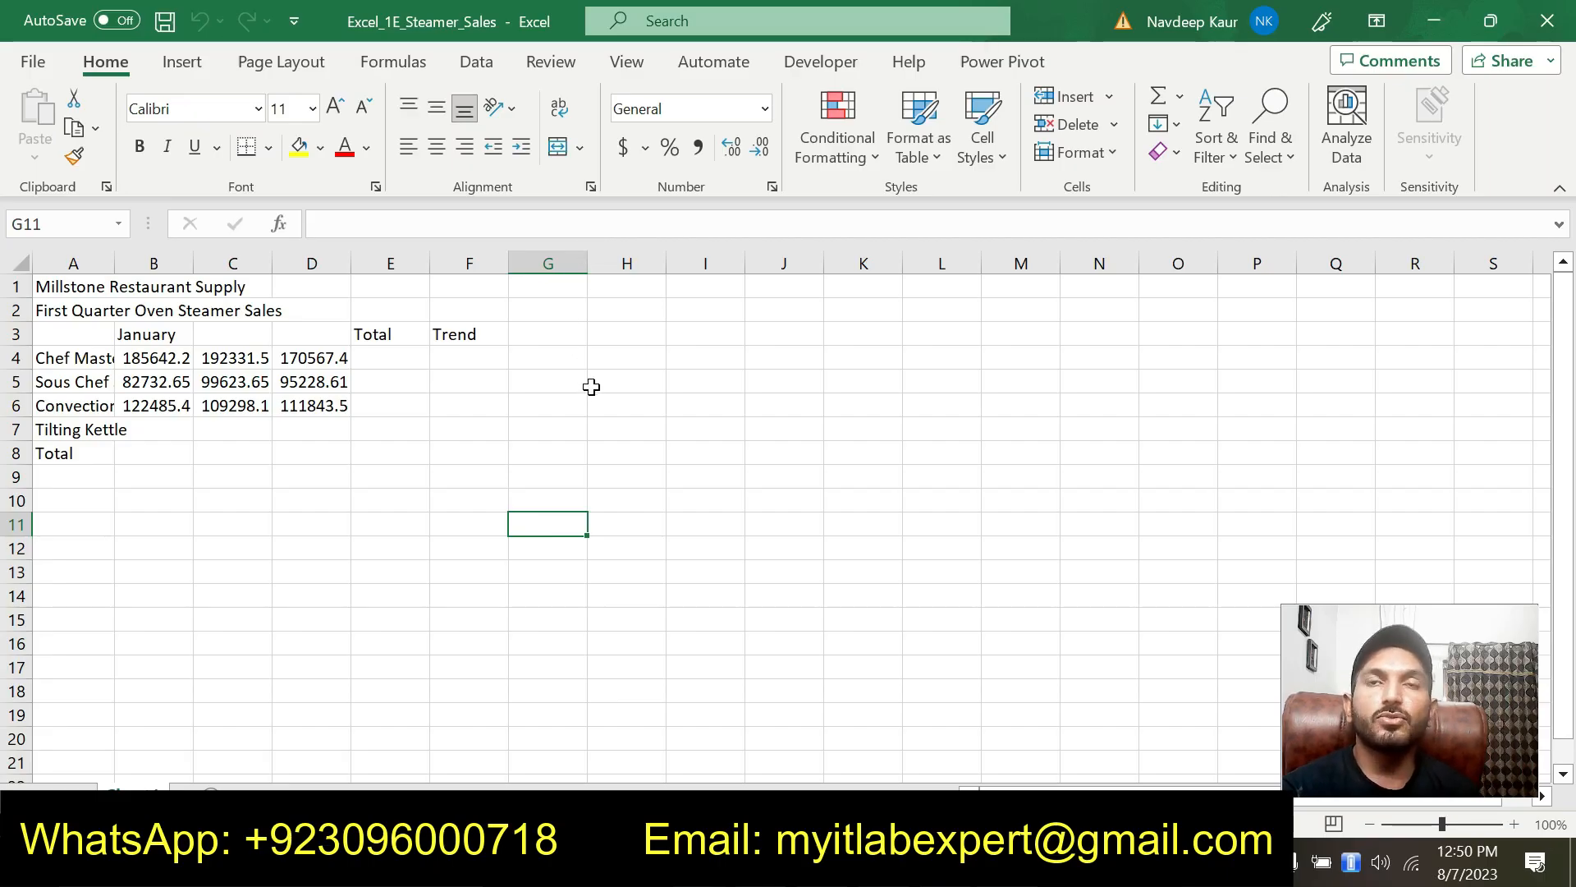
# Return to the instructions in Word and move the yellow highlight from the step 1 instruction to step 2.
pyautogui.click(948, 862)
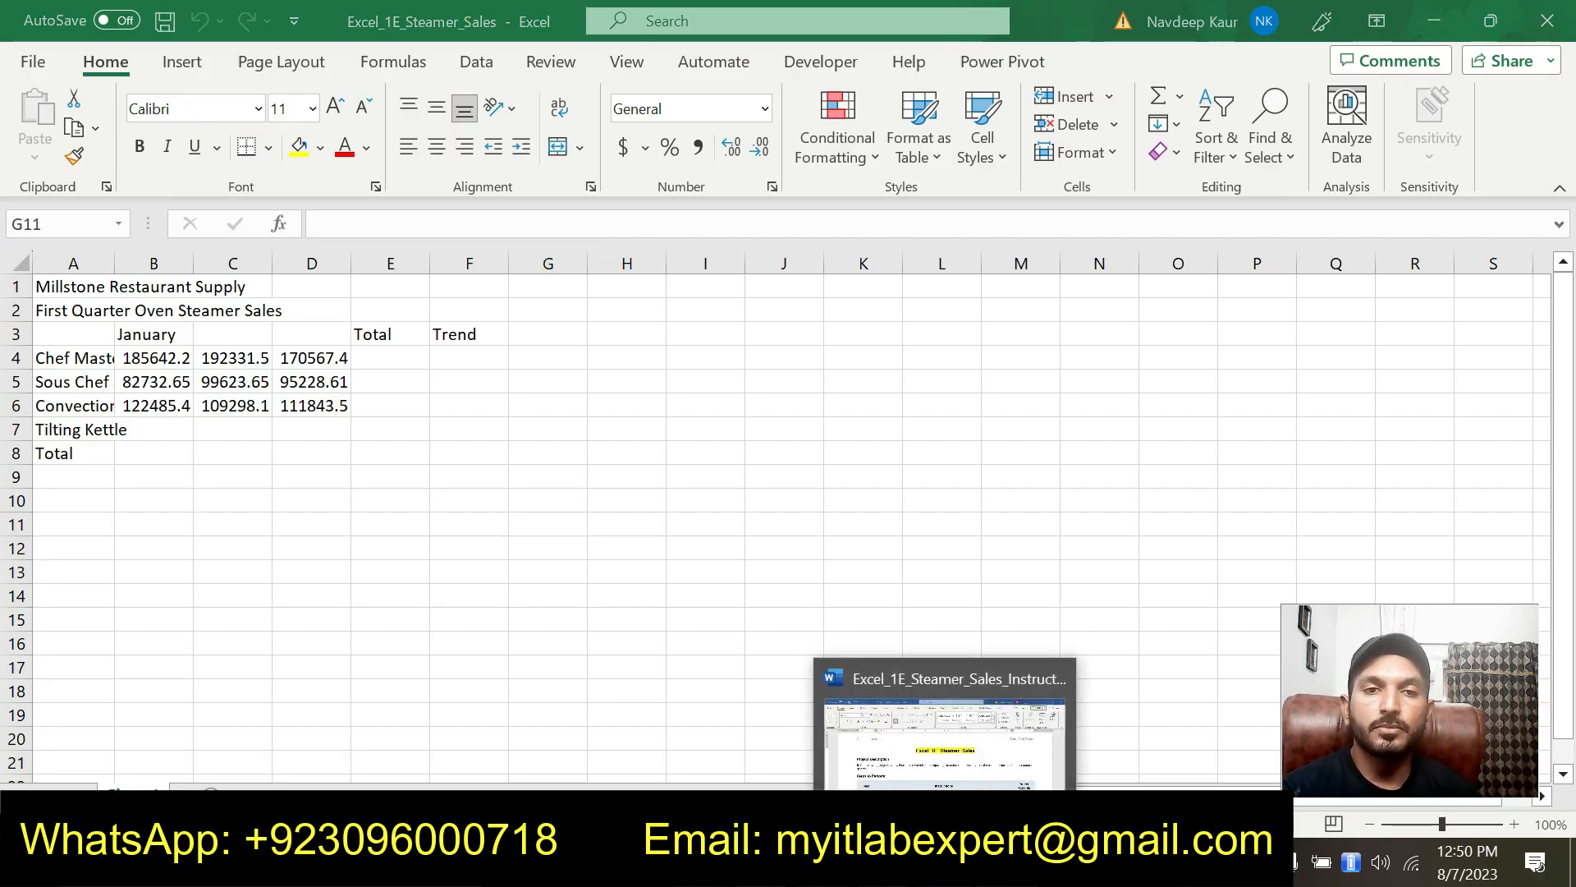
pyautogui.scroll(-1, 773, 672)
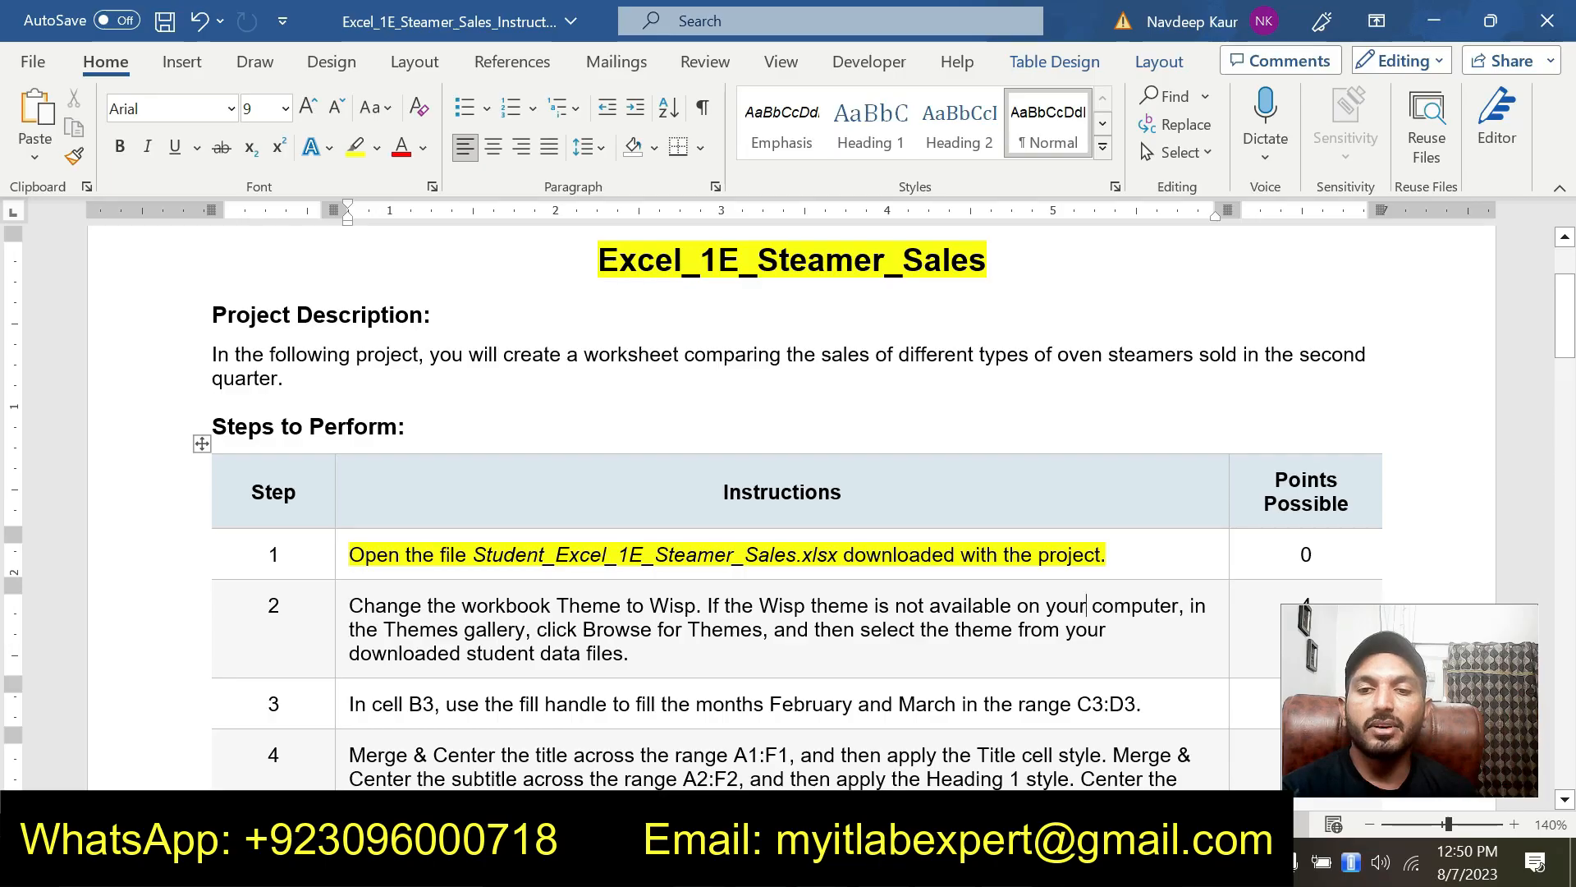
pyautogui.moveTo(1105, 555); pyautogui.dragTo(349, 555)
pyautogui.click(469, 512)
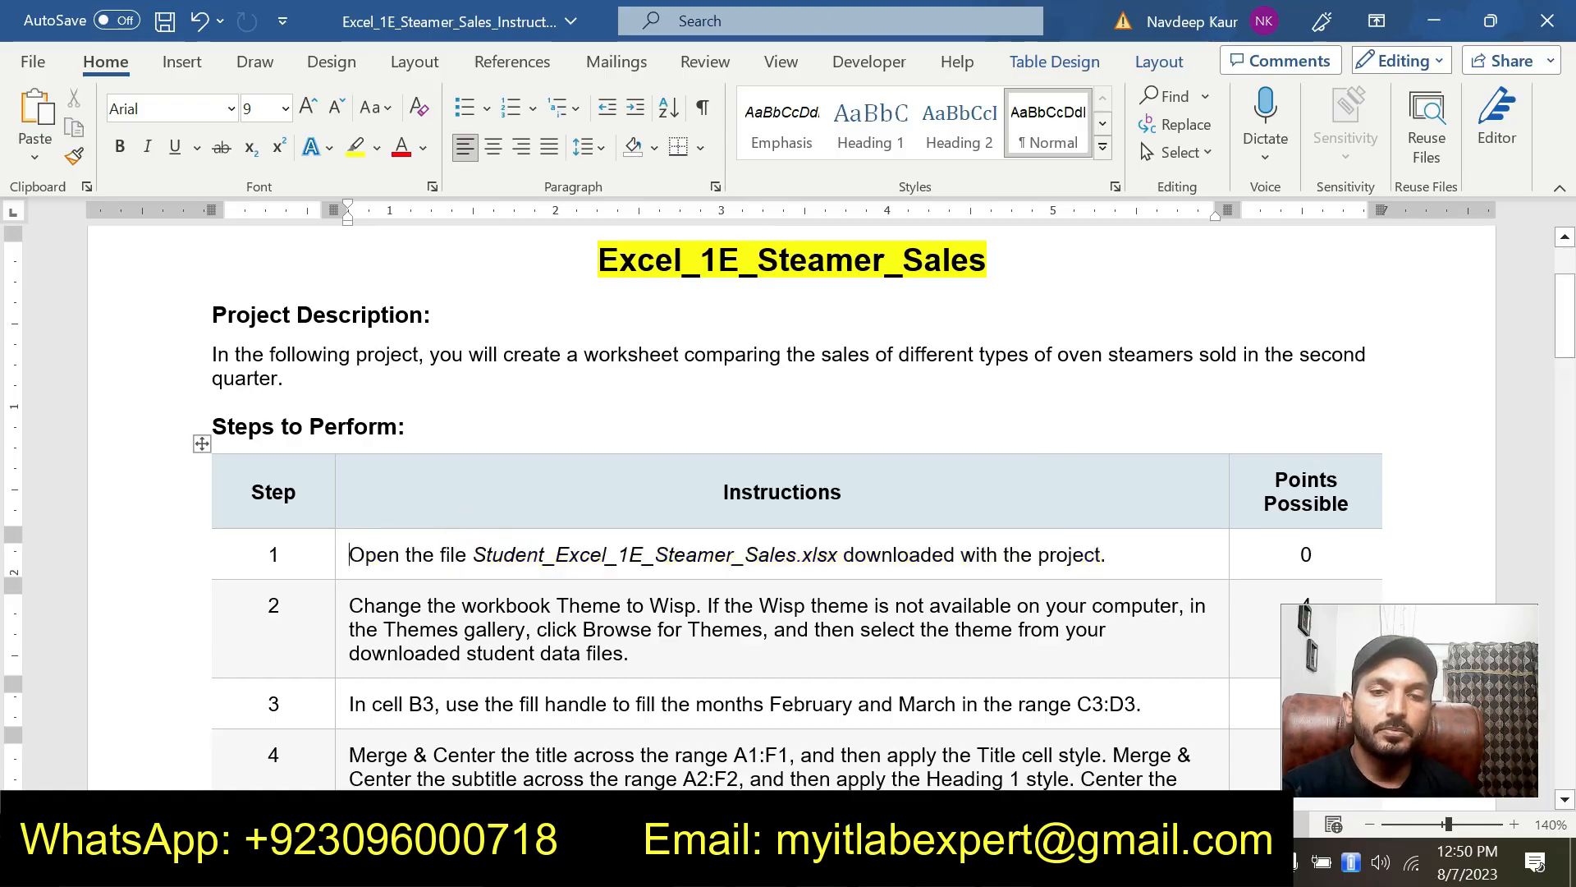
pyautogui.moveTo(630, 655); pyautogui.dragTo(349, 608)
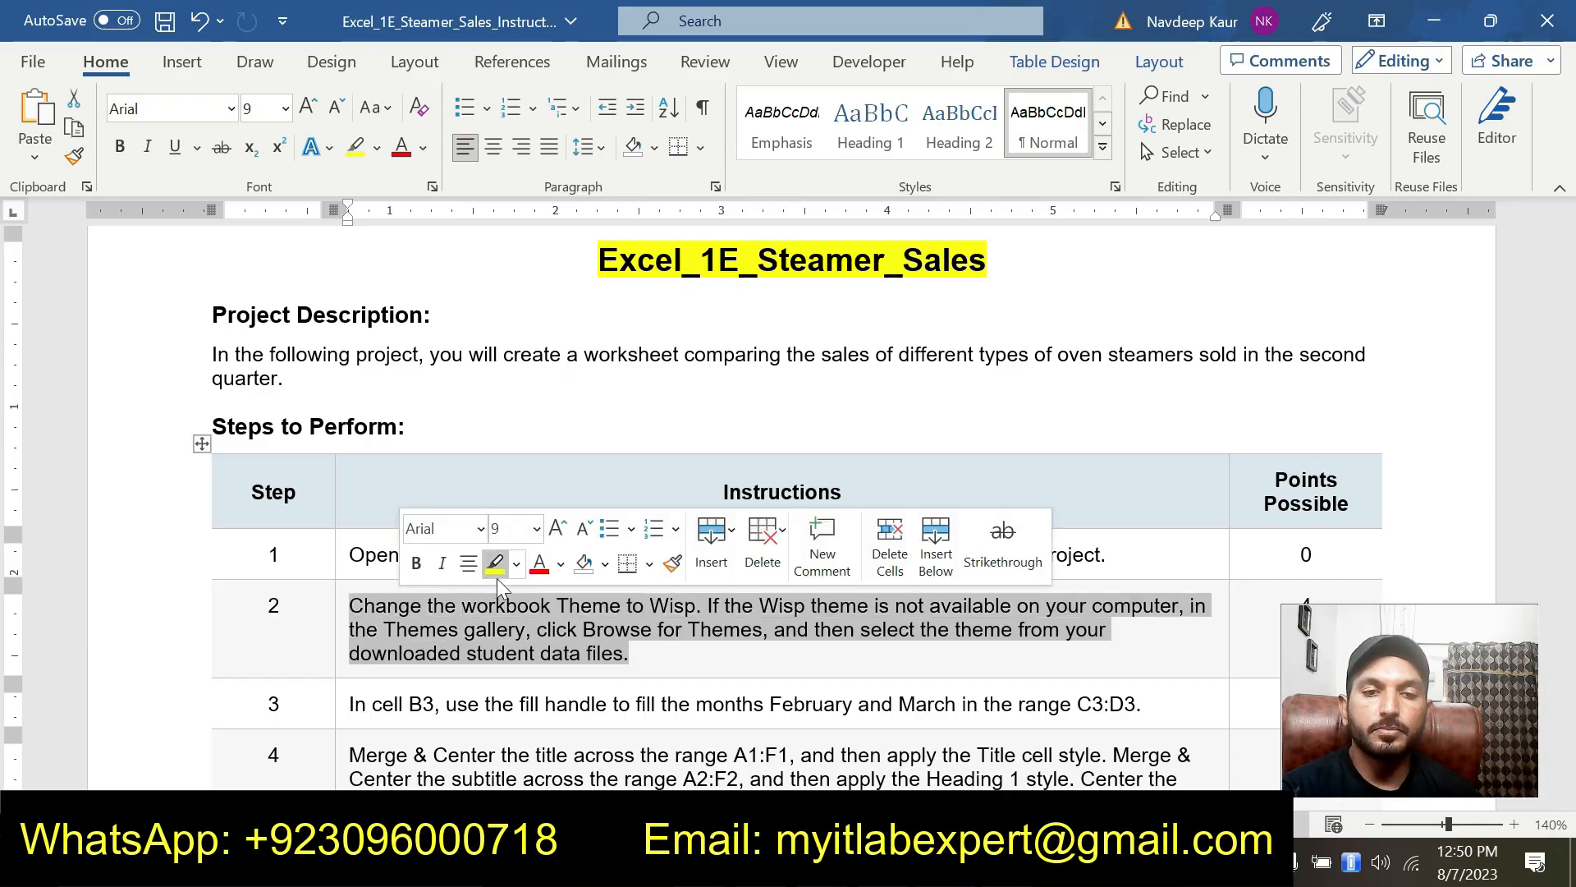
pyautogui.click(496, 575)
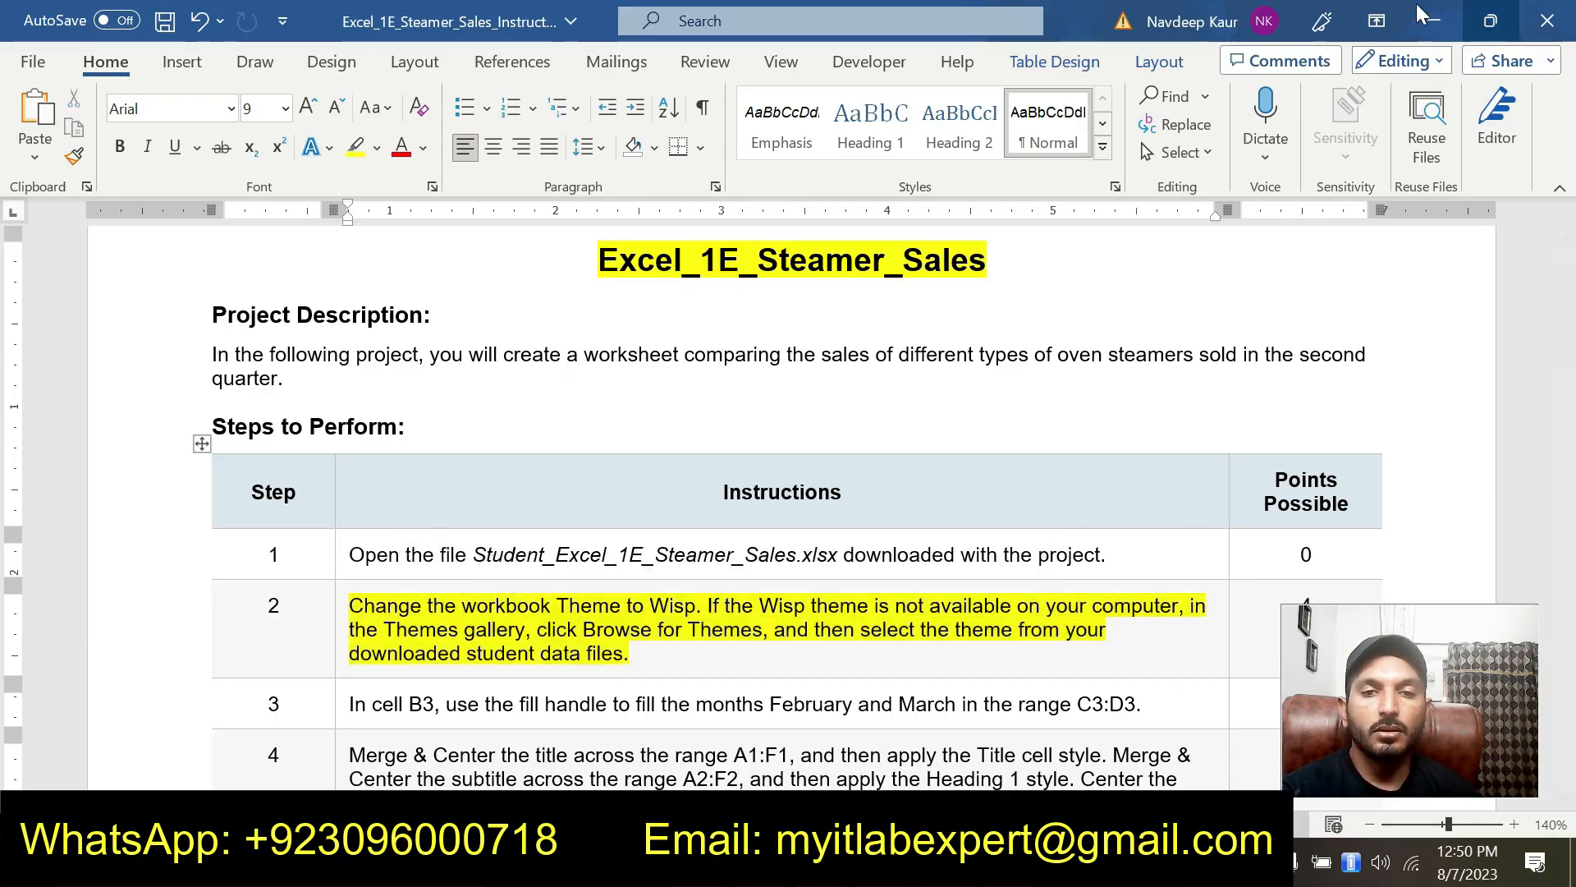
pyautogui.click(661, 656)
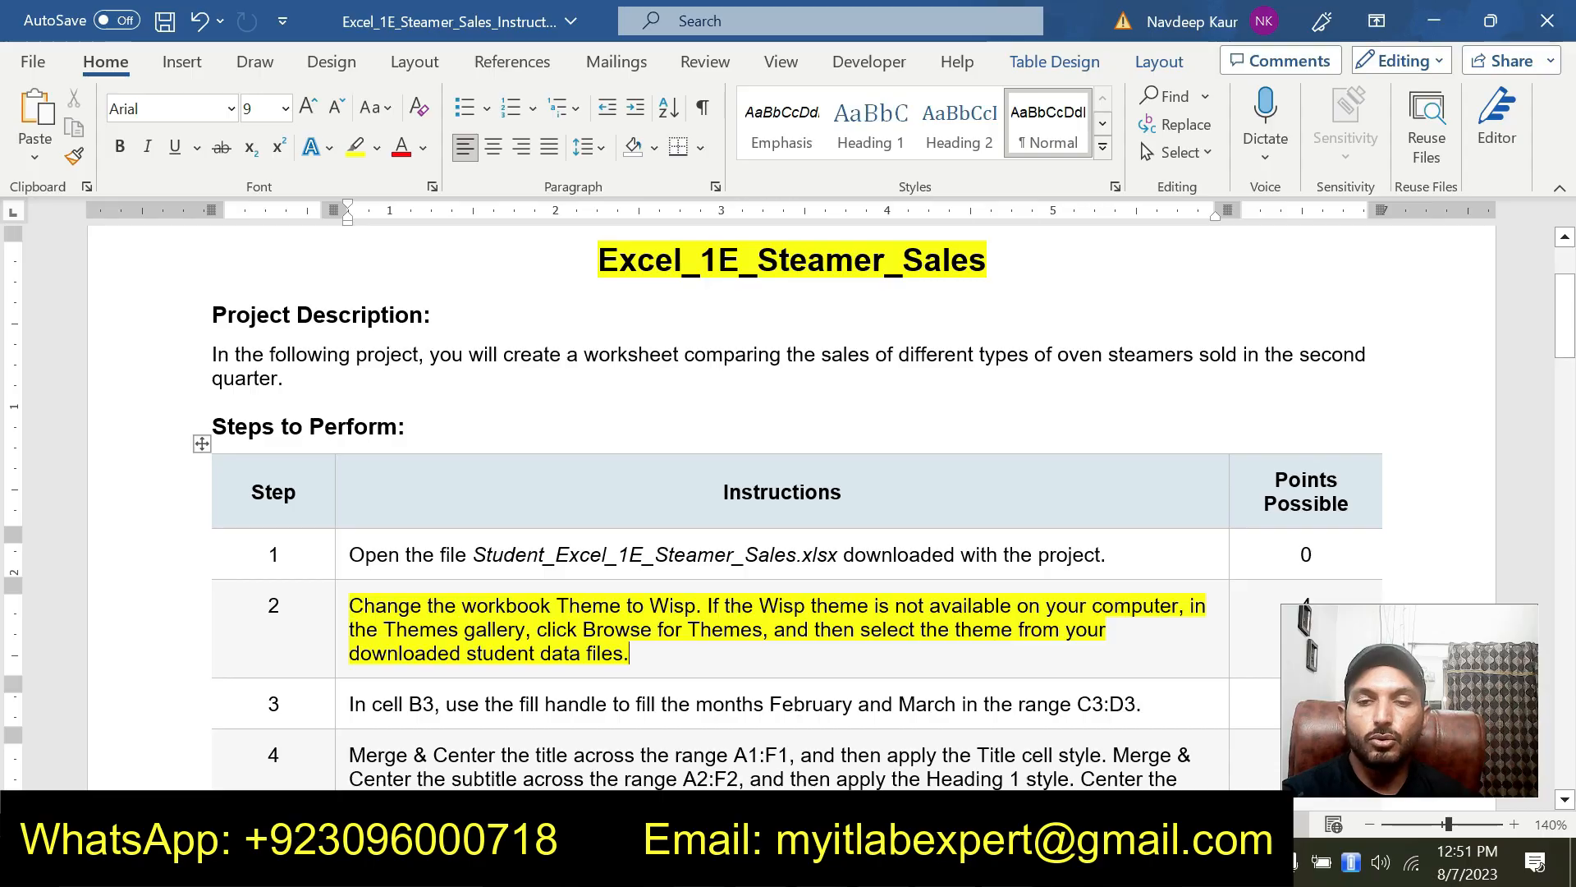
# Switch to the Excel_1E_Steamer_Sales workbook in Excel and change its theme to Wisp.
pyautogui.hotkey('alt', 'Tab')
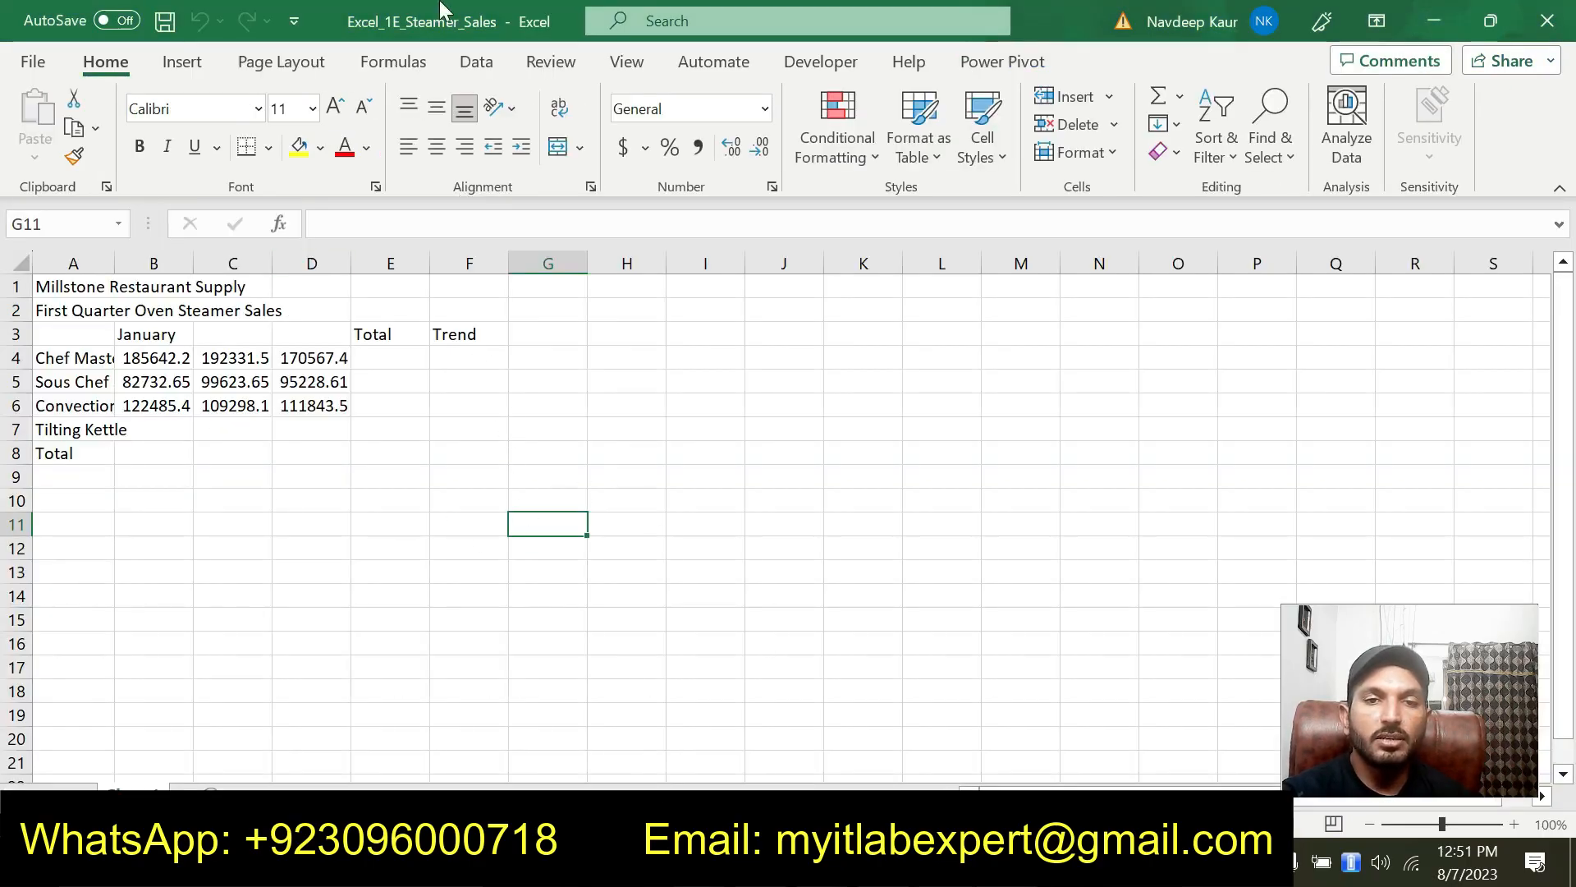
pyautogui.click(282, 69)
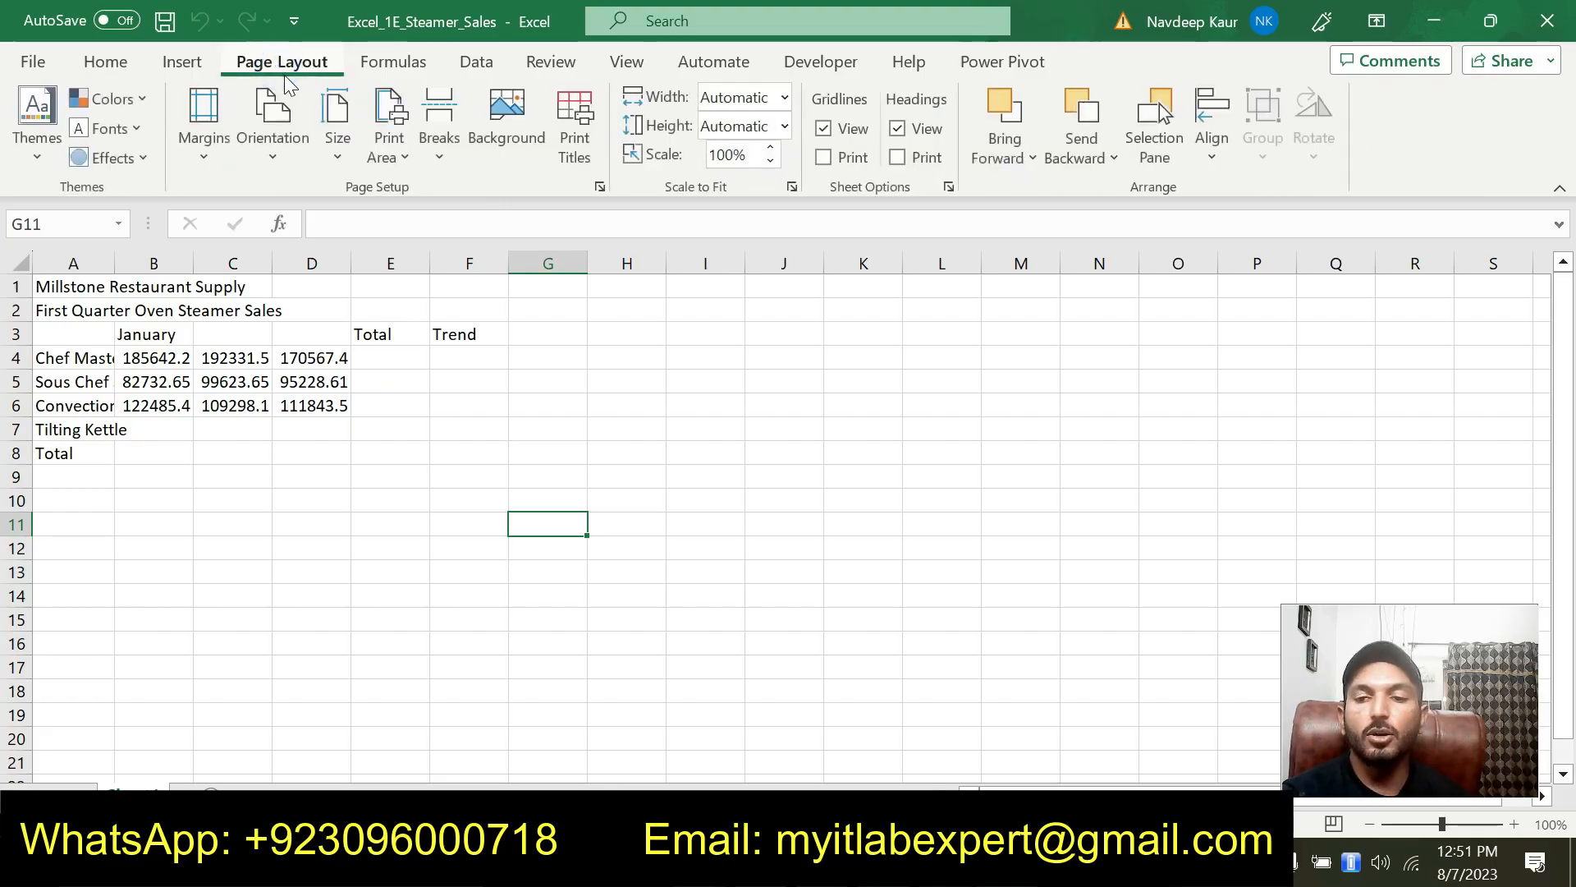
pyautogui.click(42, 156)
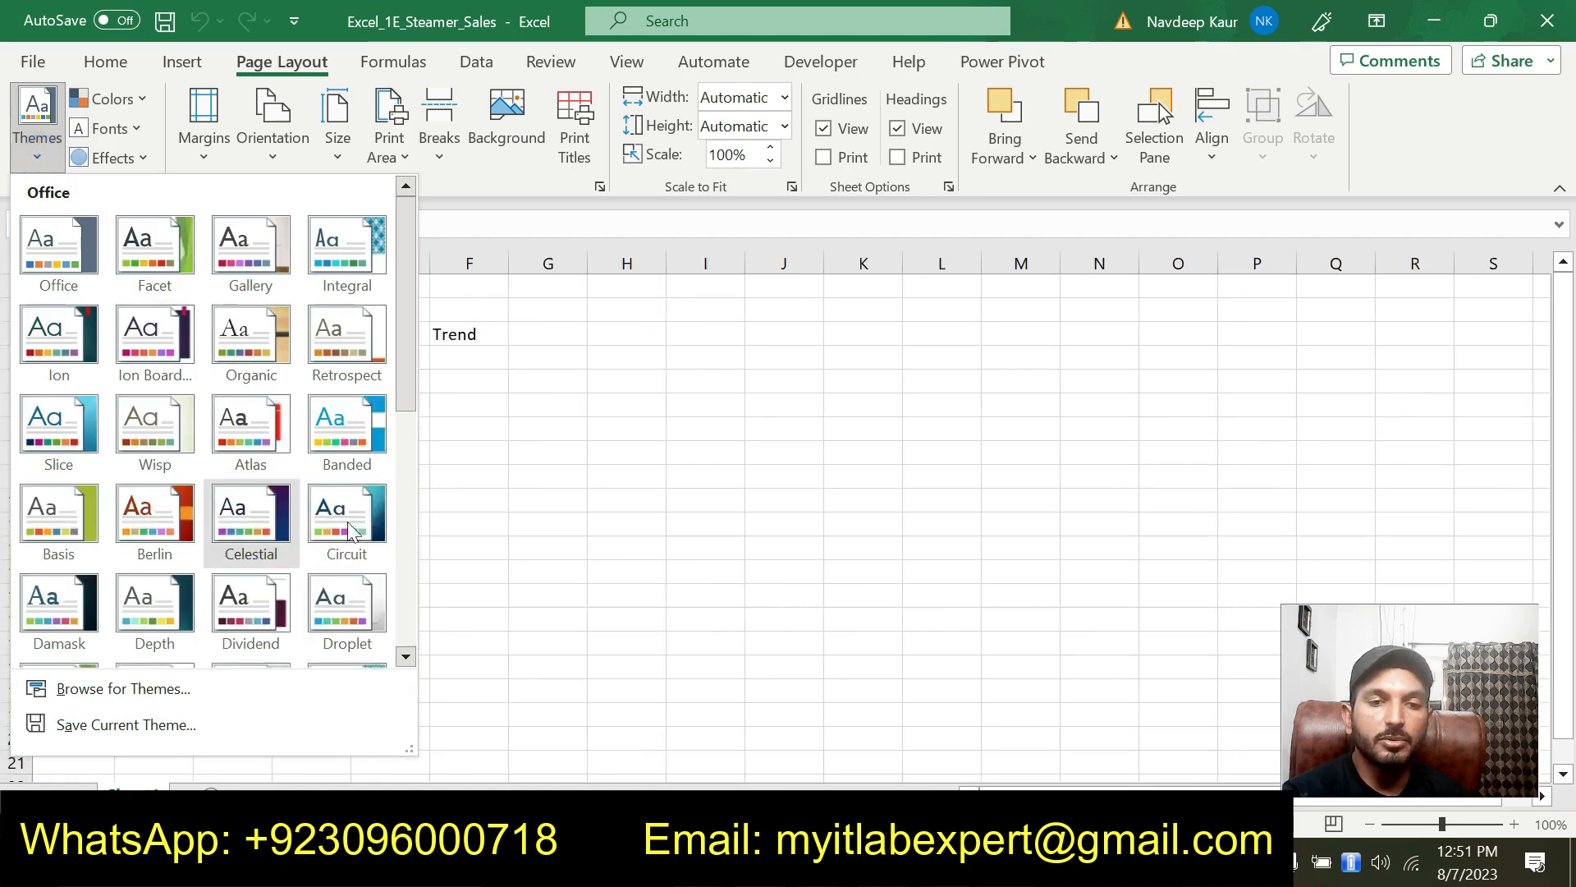
pyautogui.moveTo(405, 388); pyautogui.dragTo(387, 596)
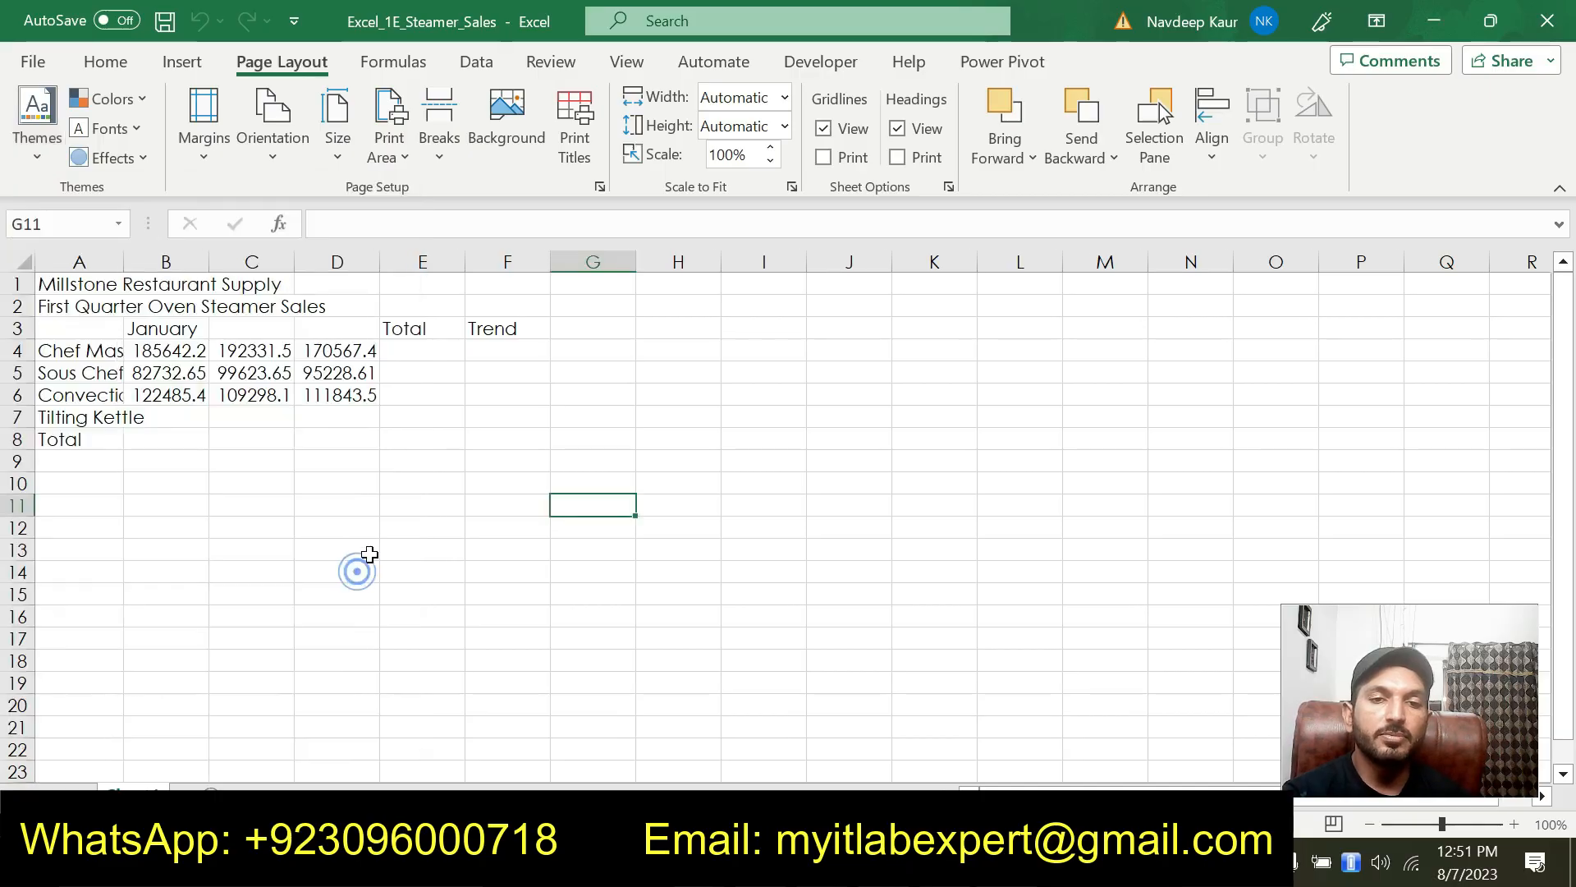
pyautogui.click(357, 572)
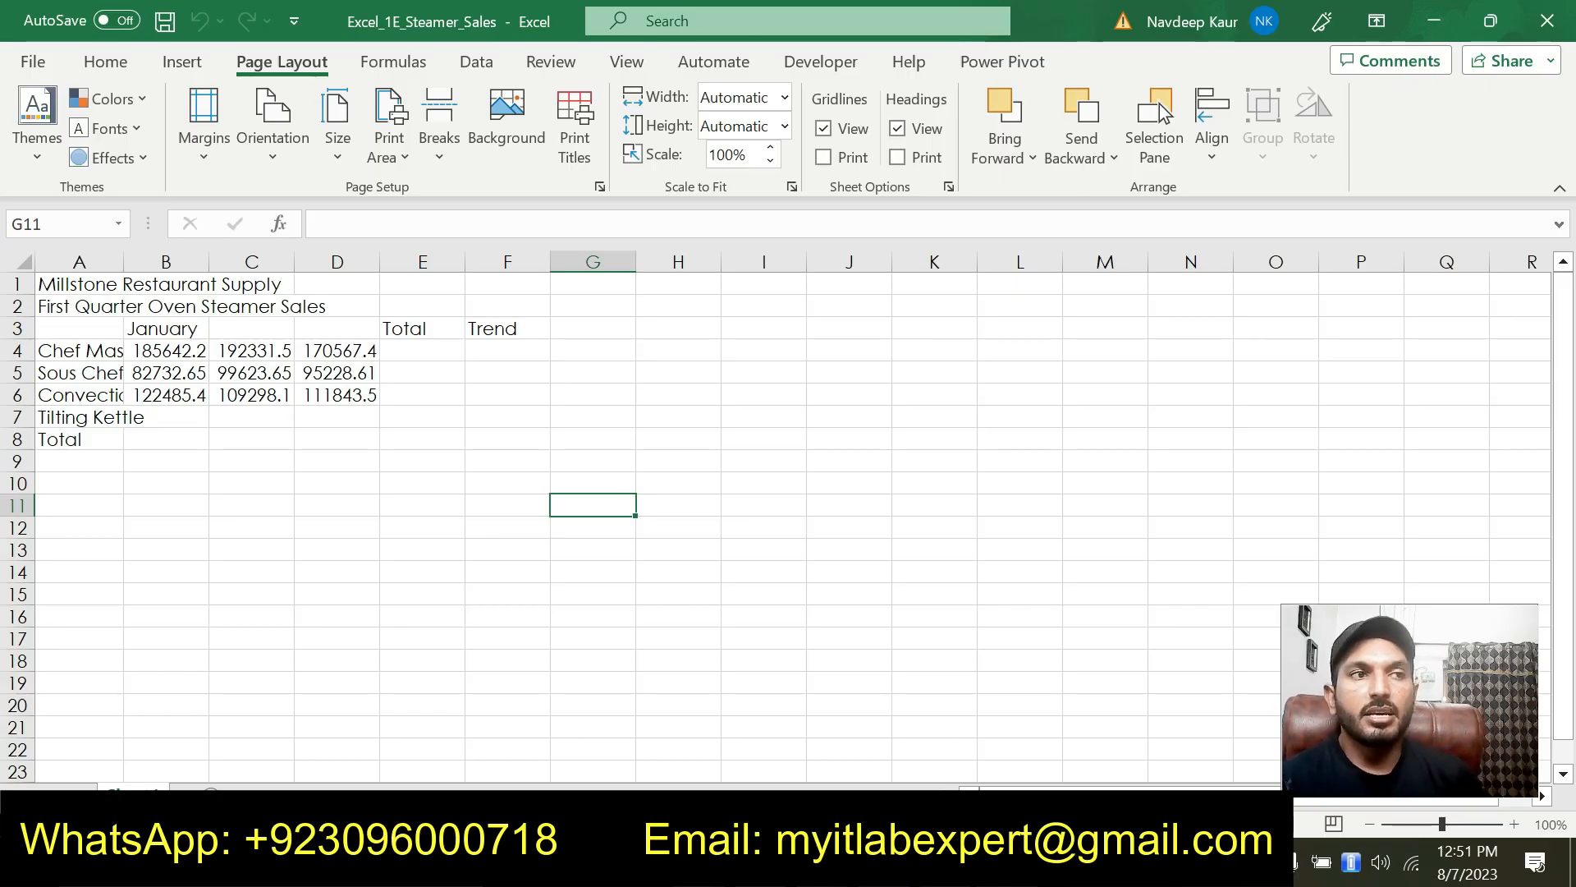
# Return to the instructions in Word, remove the highlight from step 2 and highlight the step 3 instruction in yellow.
pyautogui.click(1067, 862)
pyautogui.moveTo(631, 654); pyautogui.dragTo(349, 608)
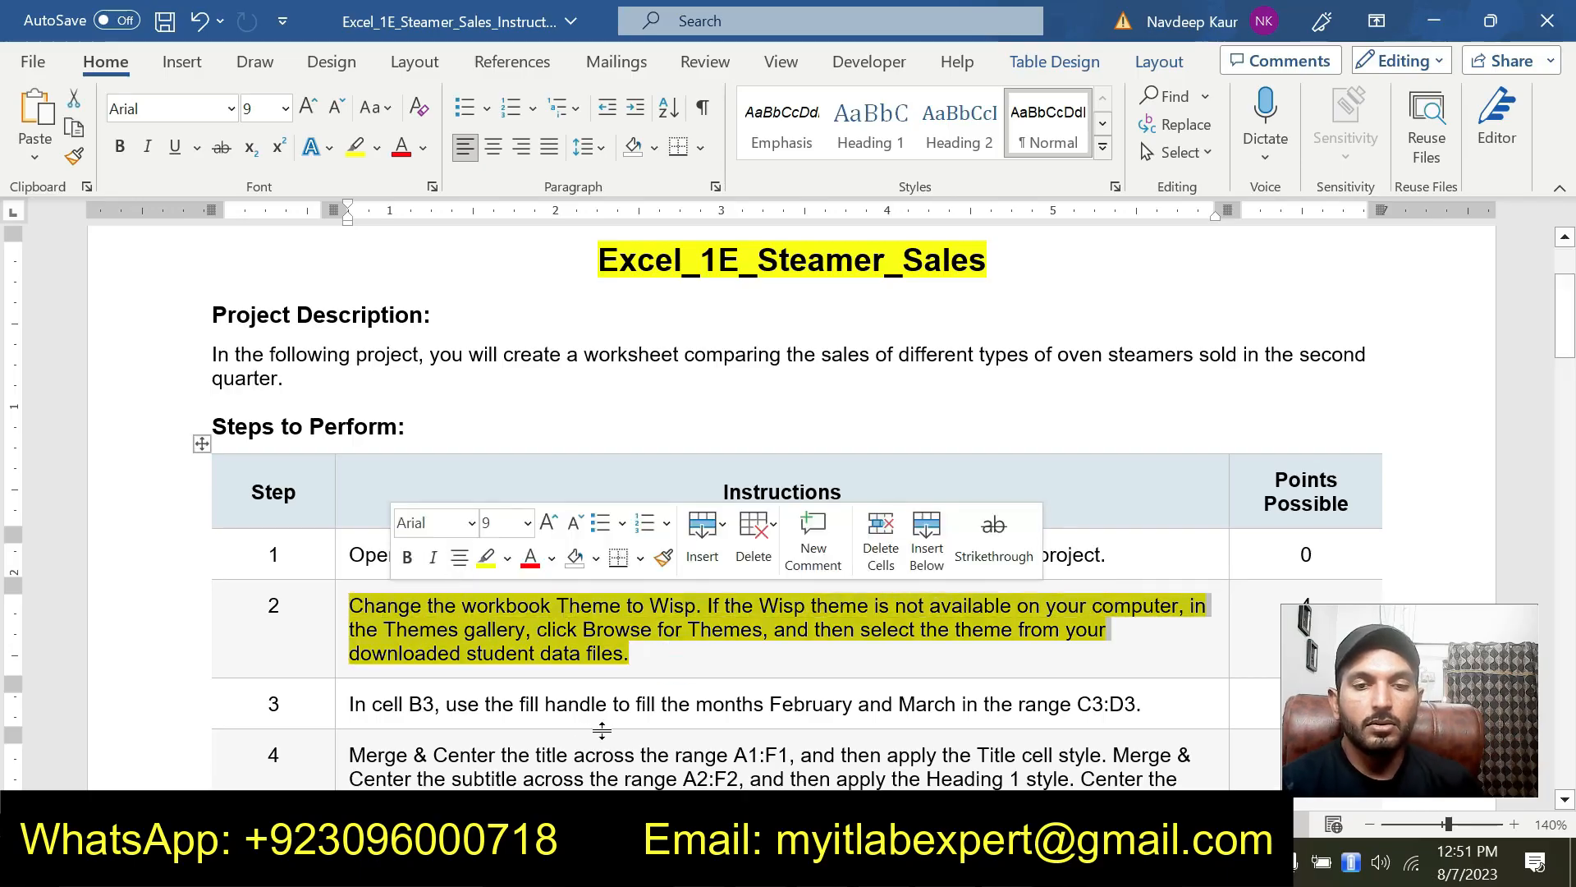
pyautogui.click(484, 558)
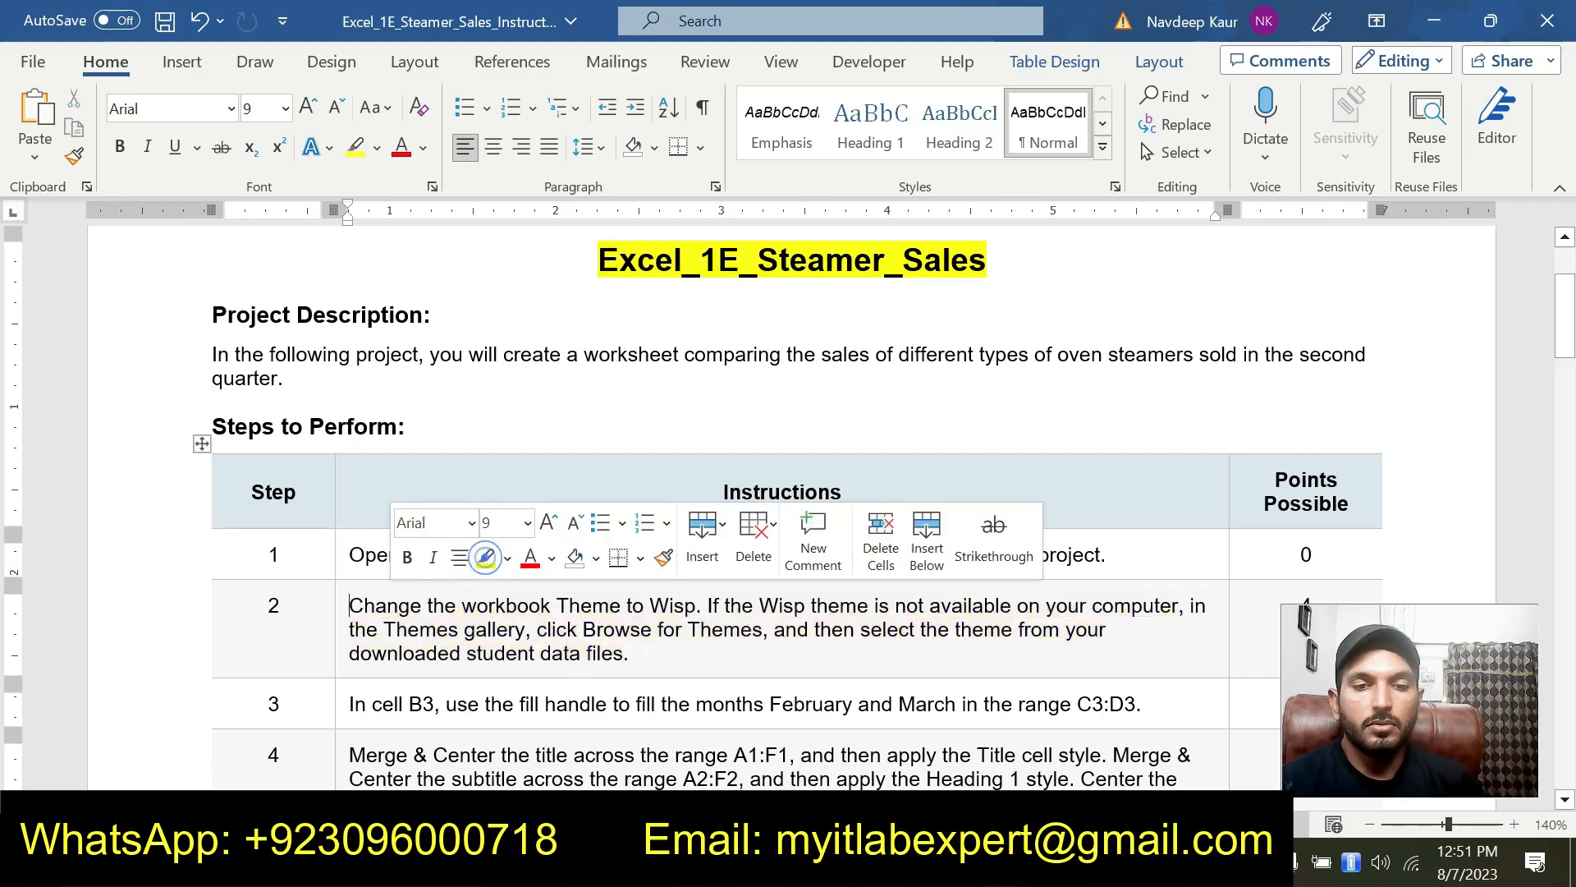
pyautogui.scroll(-2, 512, 629)
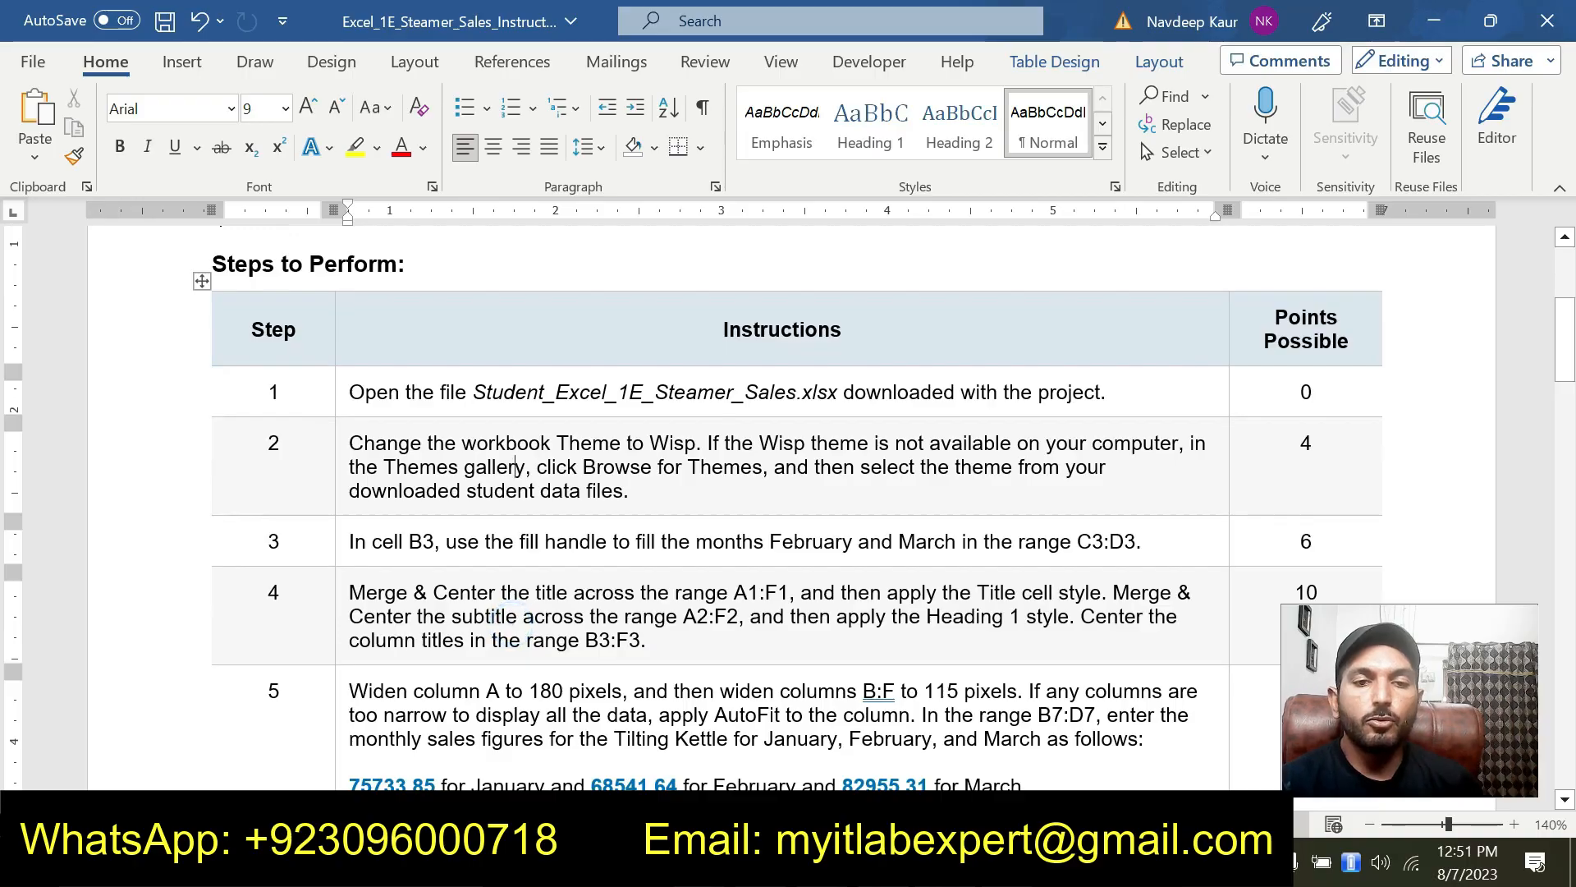
pyautogui.moveTo(349, 541); pyautogui.dragTo(1136, 541)
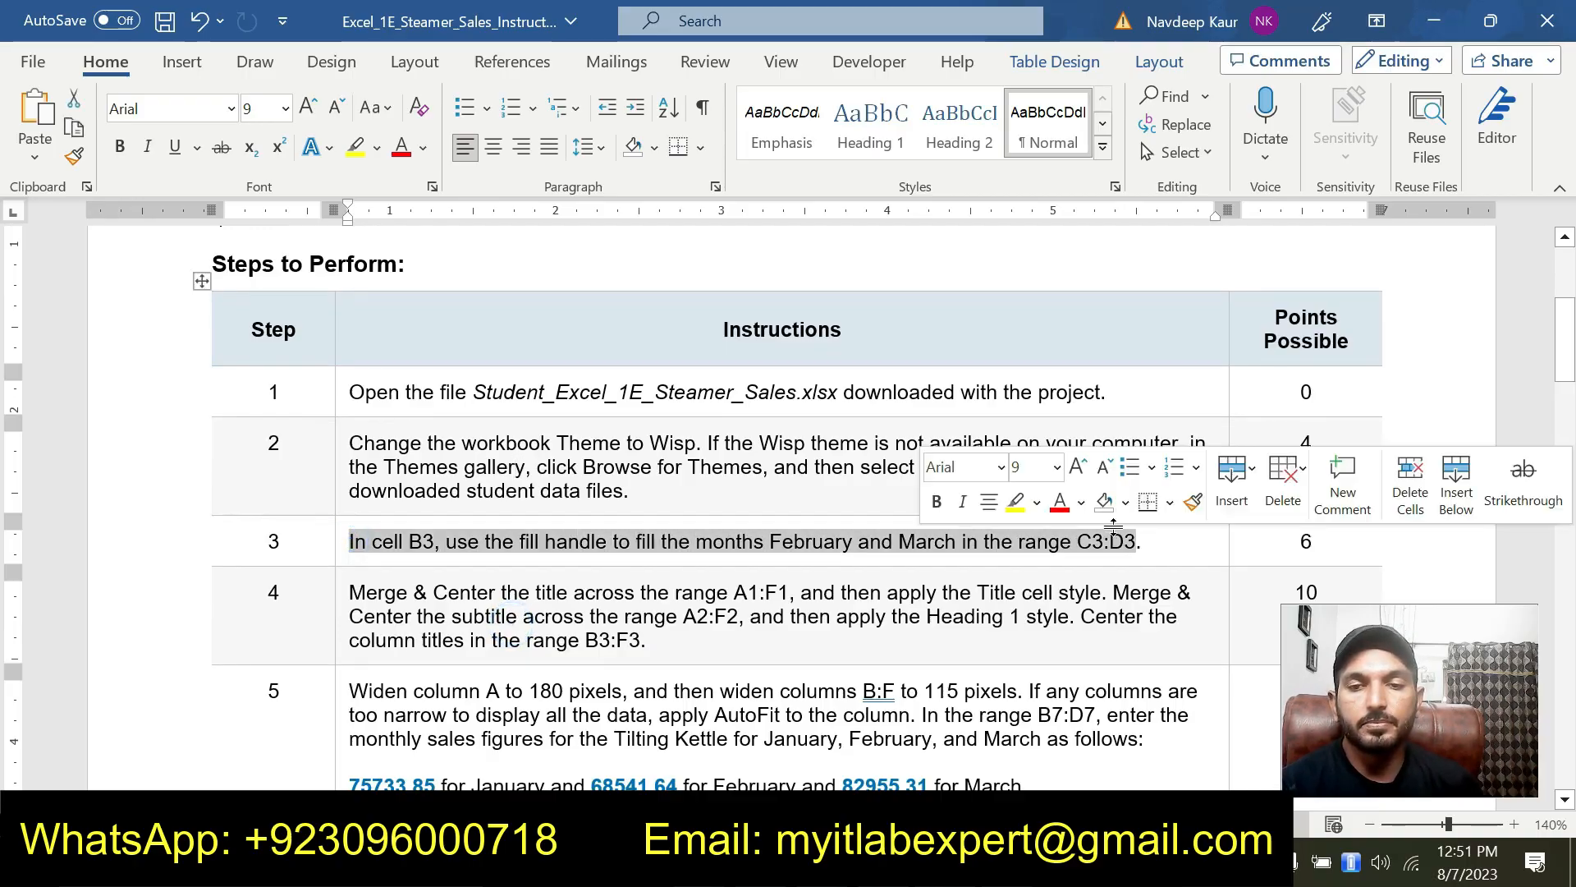
pyautogui.click(1016, 502)
pyautogui.click(725, 542)
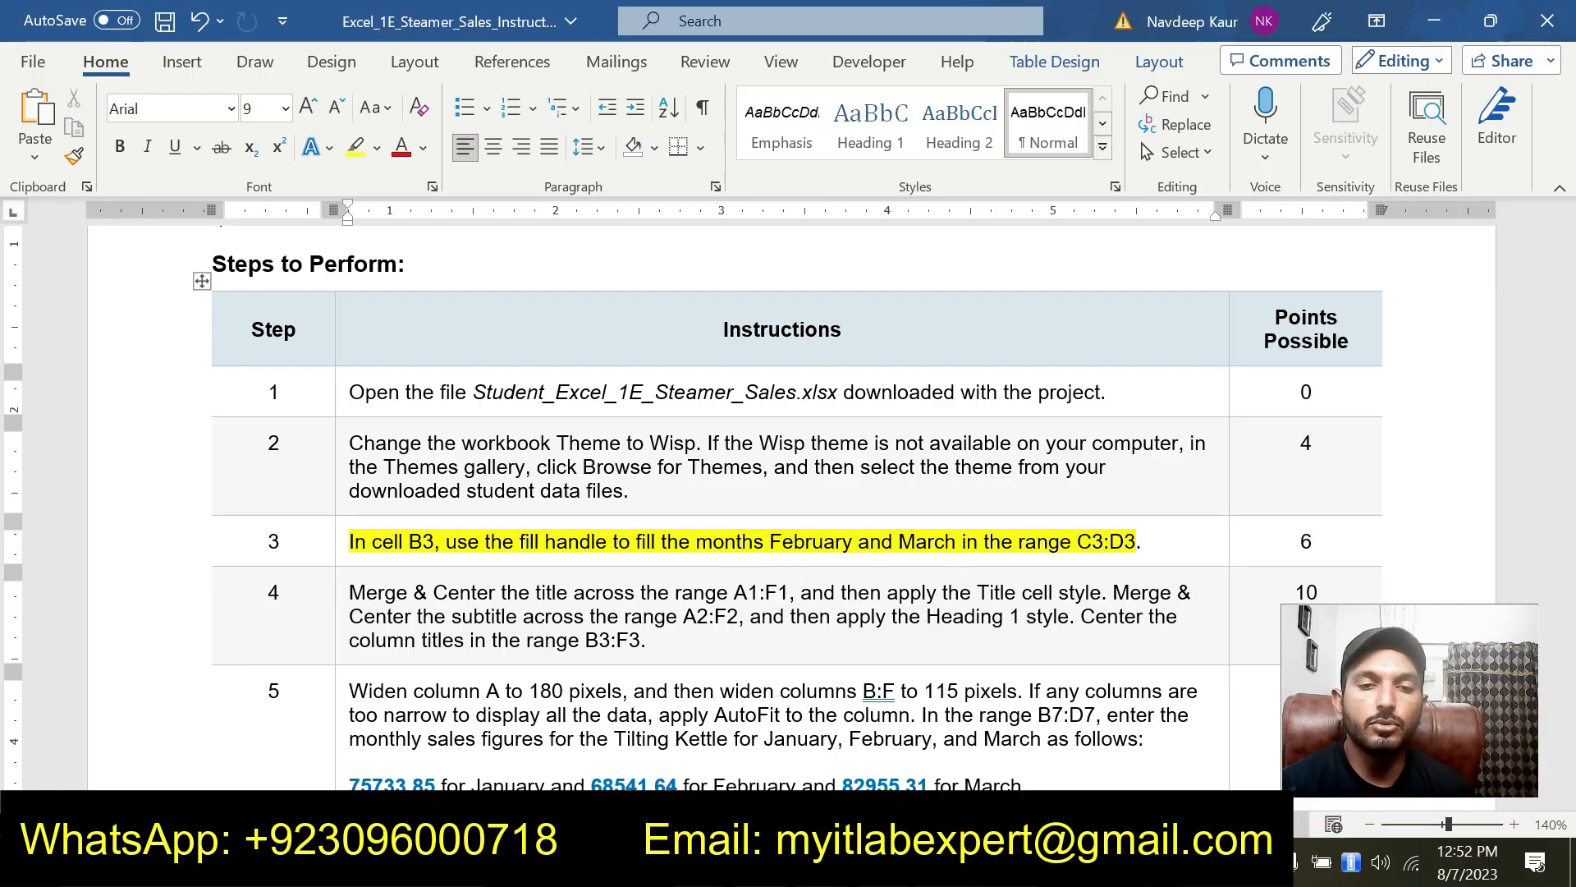
# Switch to the Excel_1E_Steamer_Sales workbook in Excel and fill February and March into C3:D3 from January in cell B3.
pyautogui.click(1008, 869)
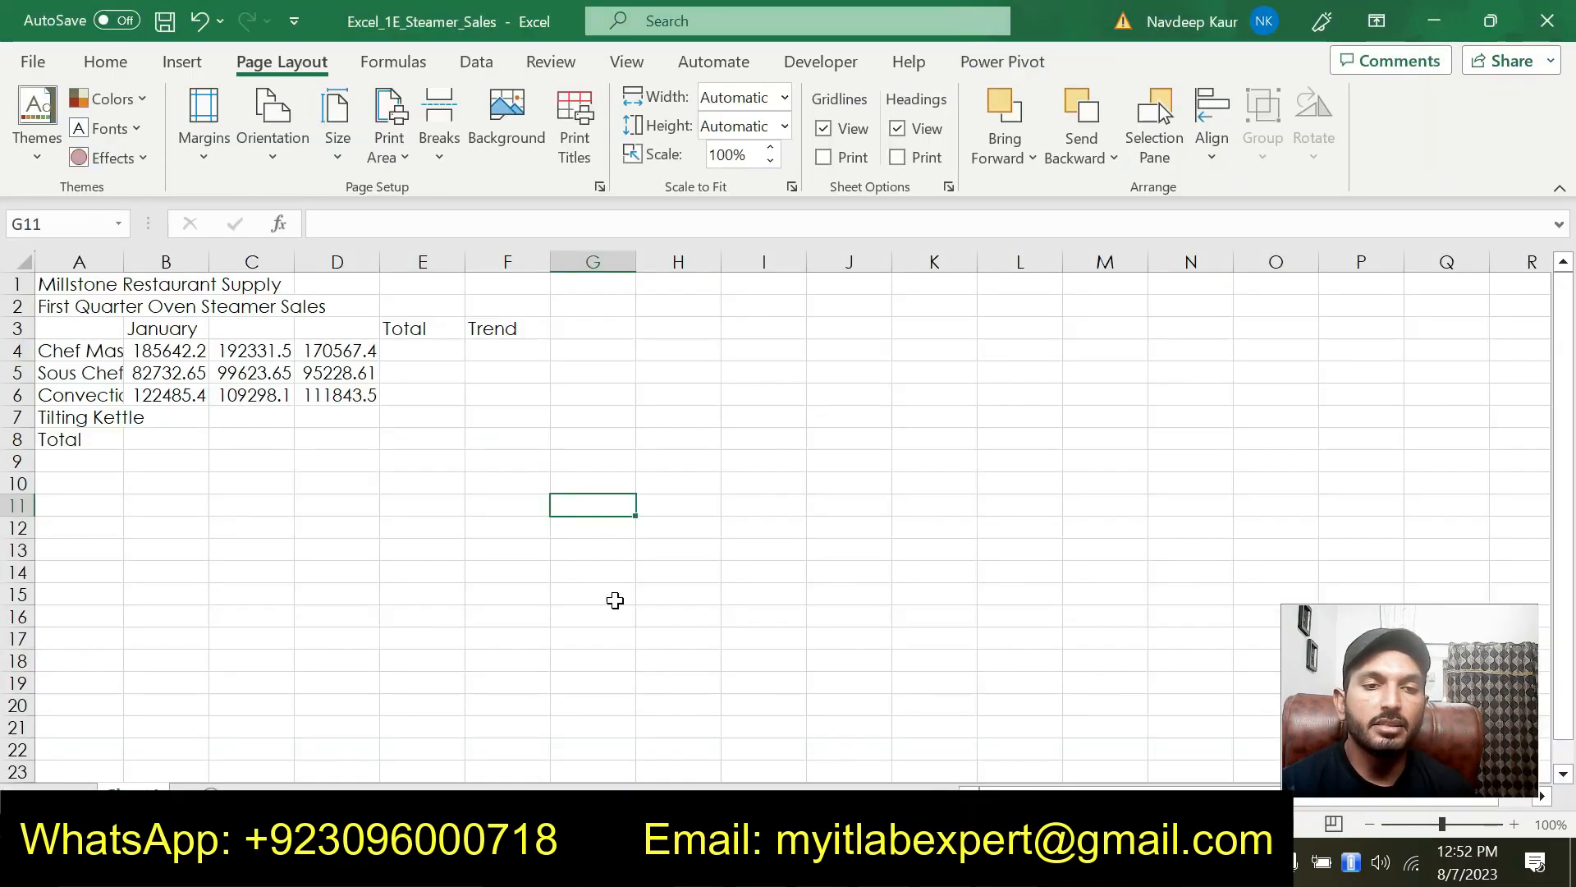
pyautogui.click(165, 327)
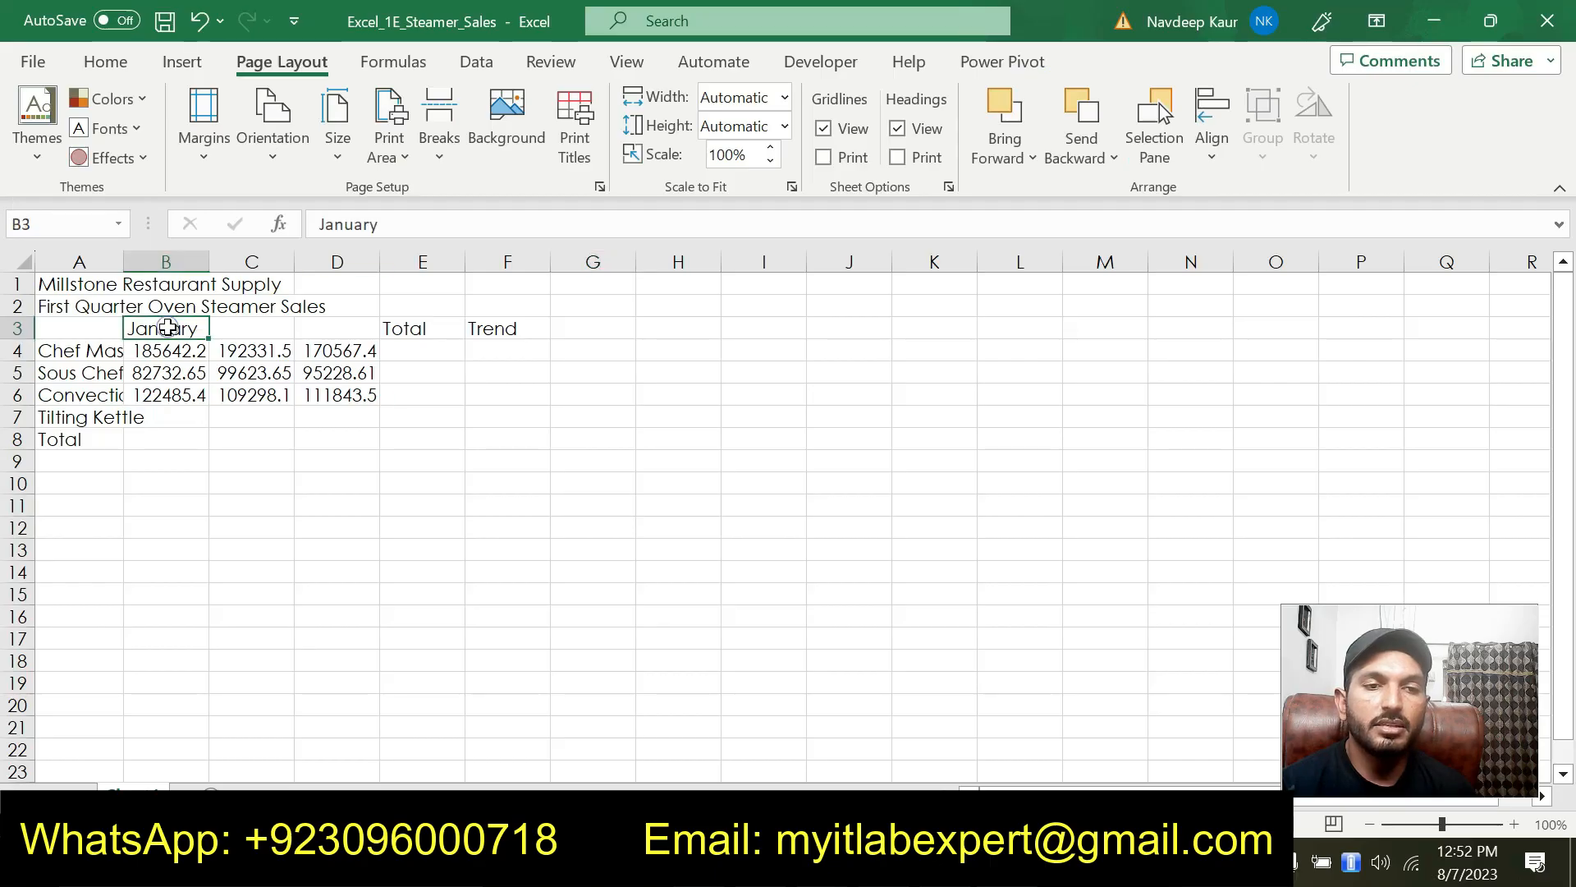
pyautogui.click(243, 328)
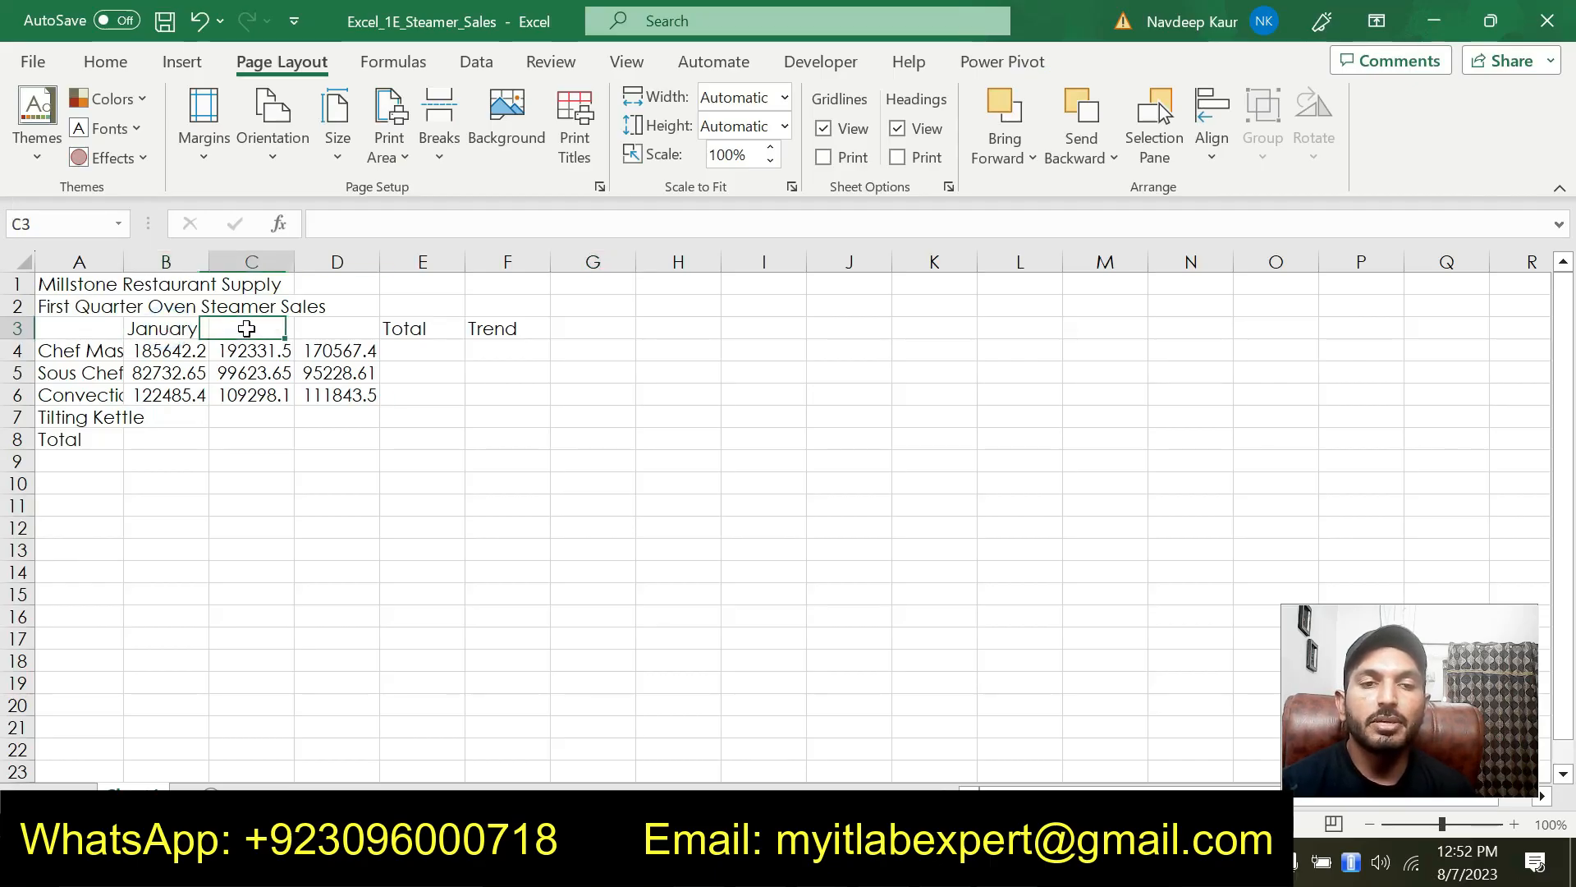
pyautogui.click(335, 309)
pyautogui.click(261, 334)
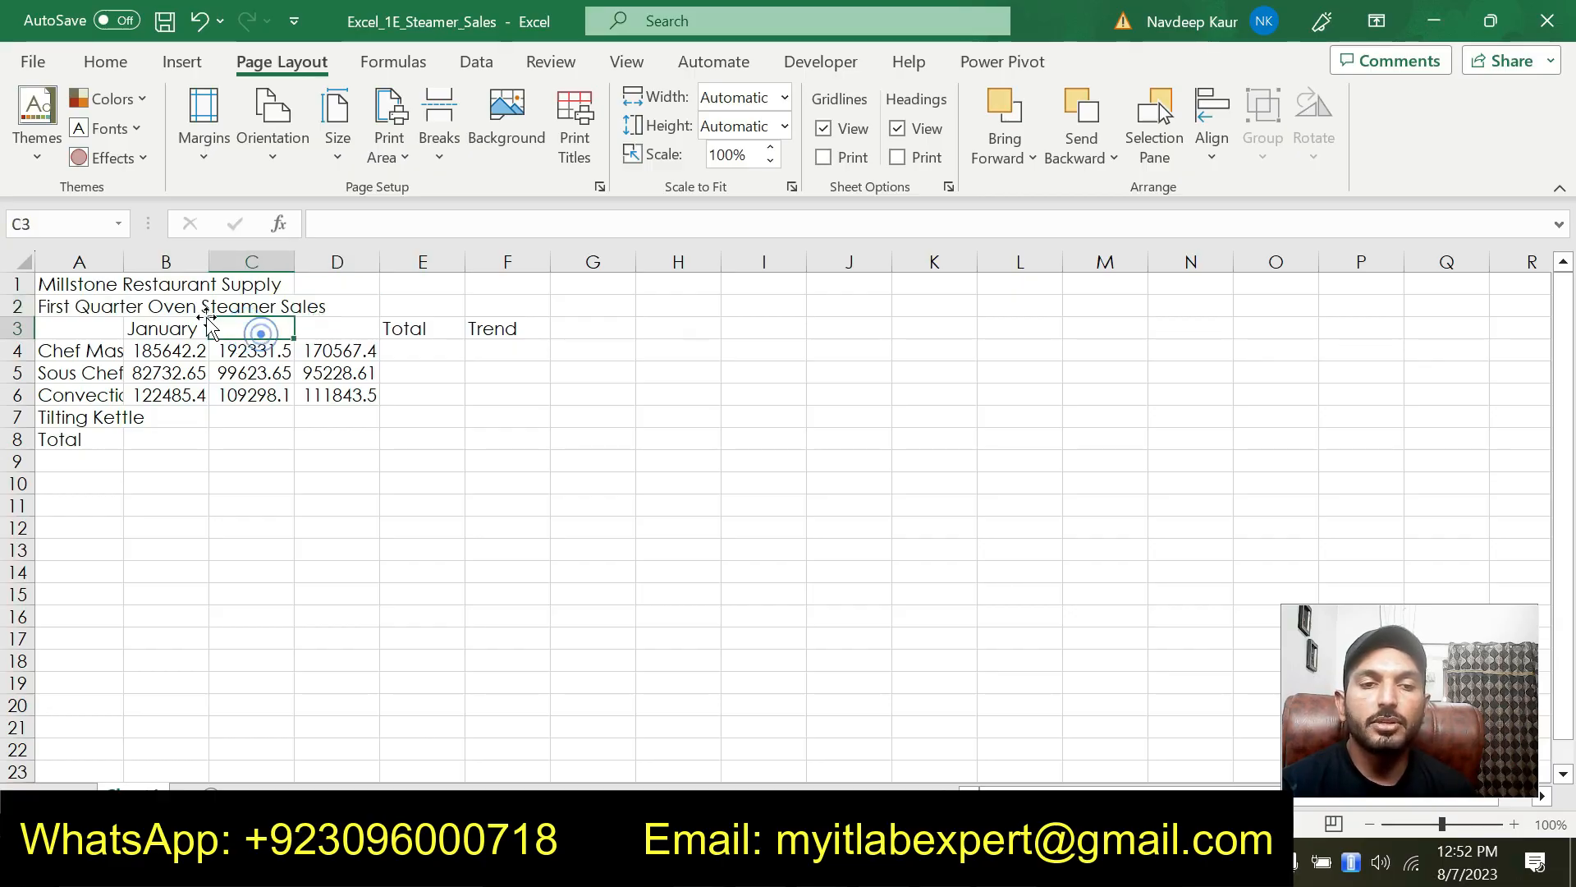
pyautogui.click(200, 328)
pyautogui.moveTo(207, 342); pyautogui.dragTo(322, 349)
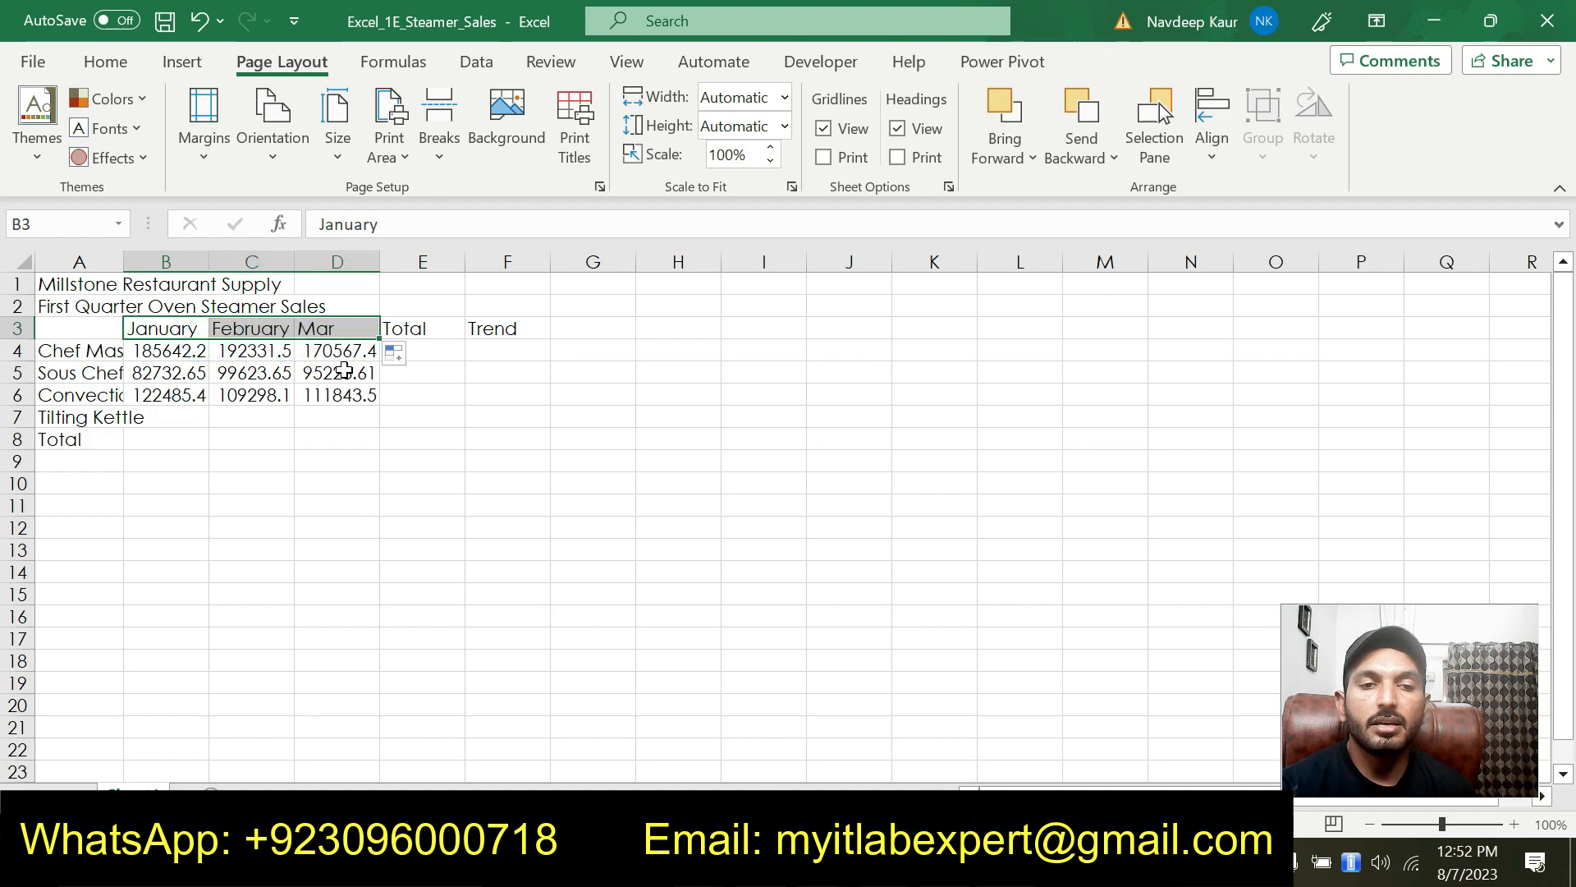
pyautogui.click(271, 331)
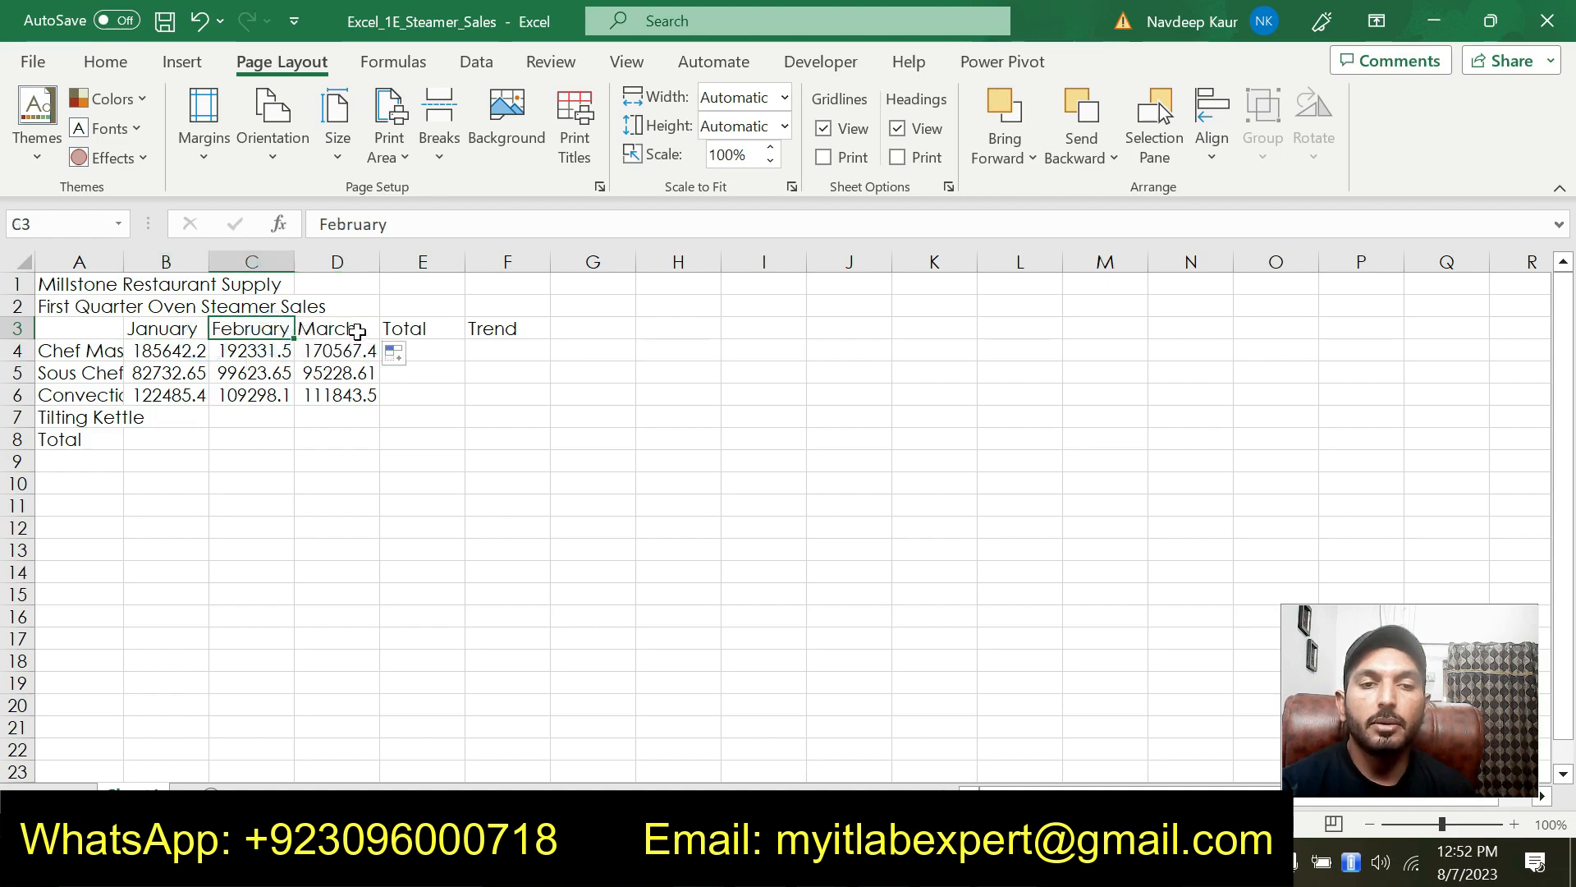
pyautogui.click(348, 334)
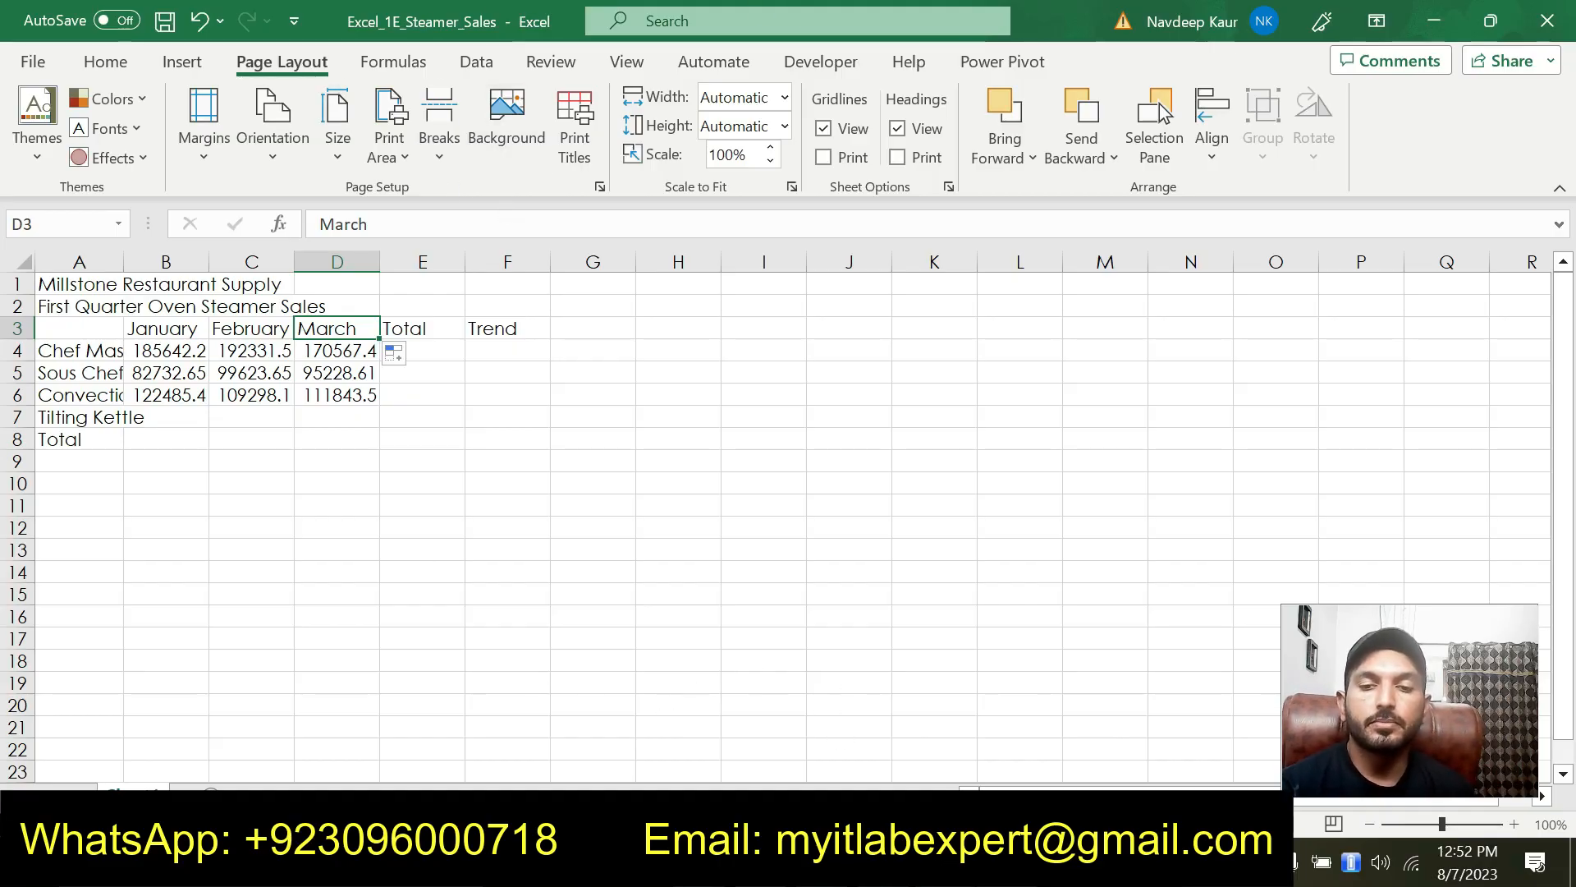
# Return to the instructions in Word, remove the highlight from step 3 and highlight the step 4 instruction in yellow.
pyautogui.hotkey('alt', 'Tab')
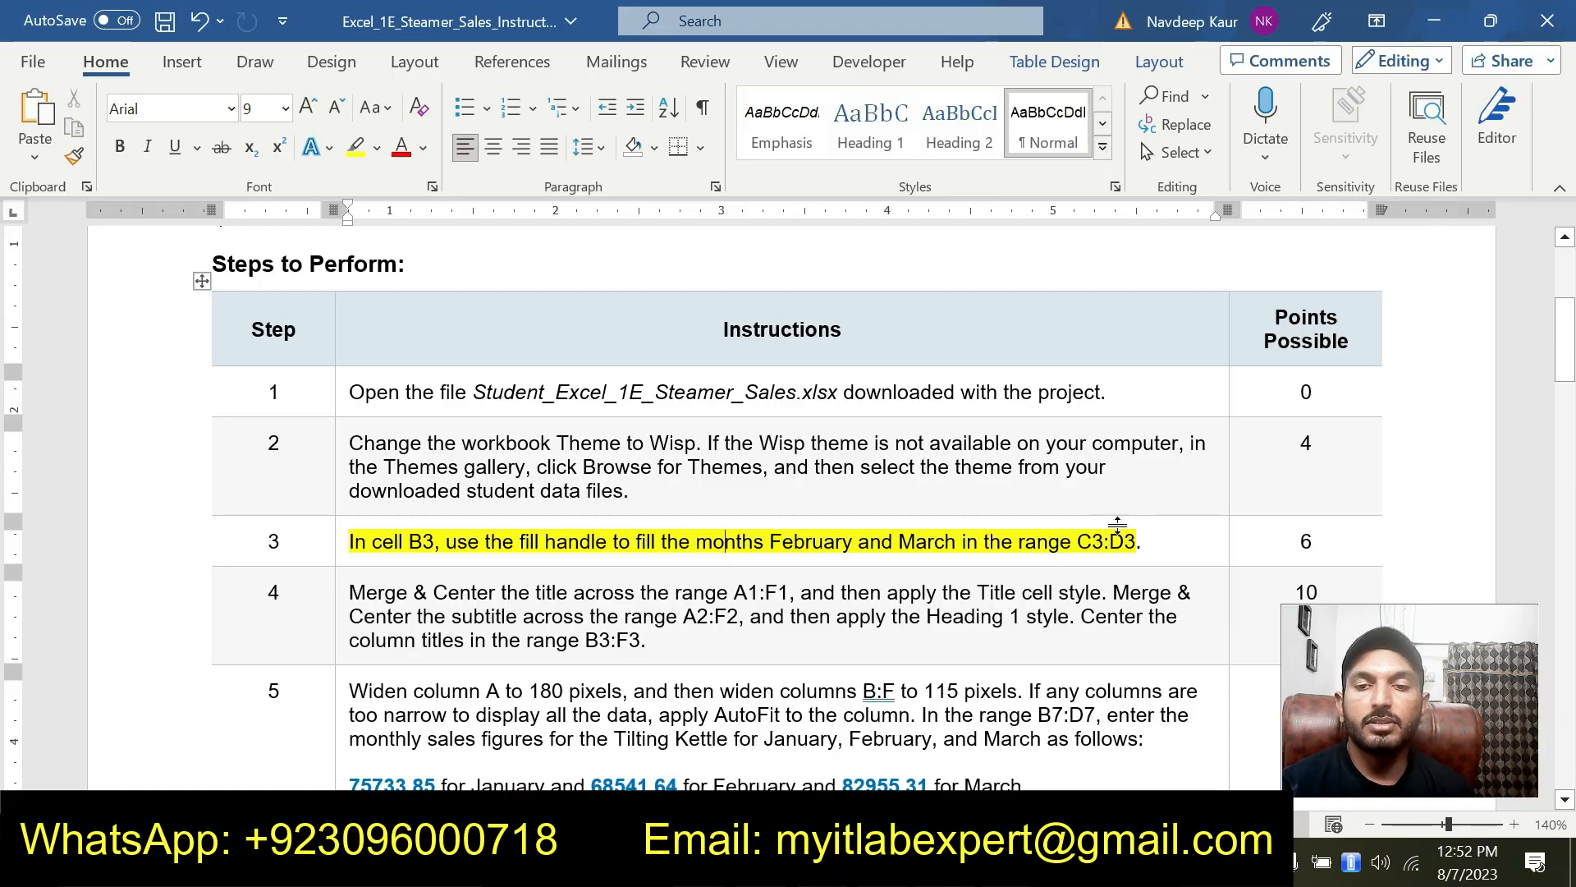
pyautogui.moveTo(1138, 541); pyautogui.dragTo(348, 541)
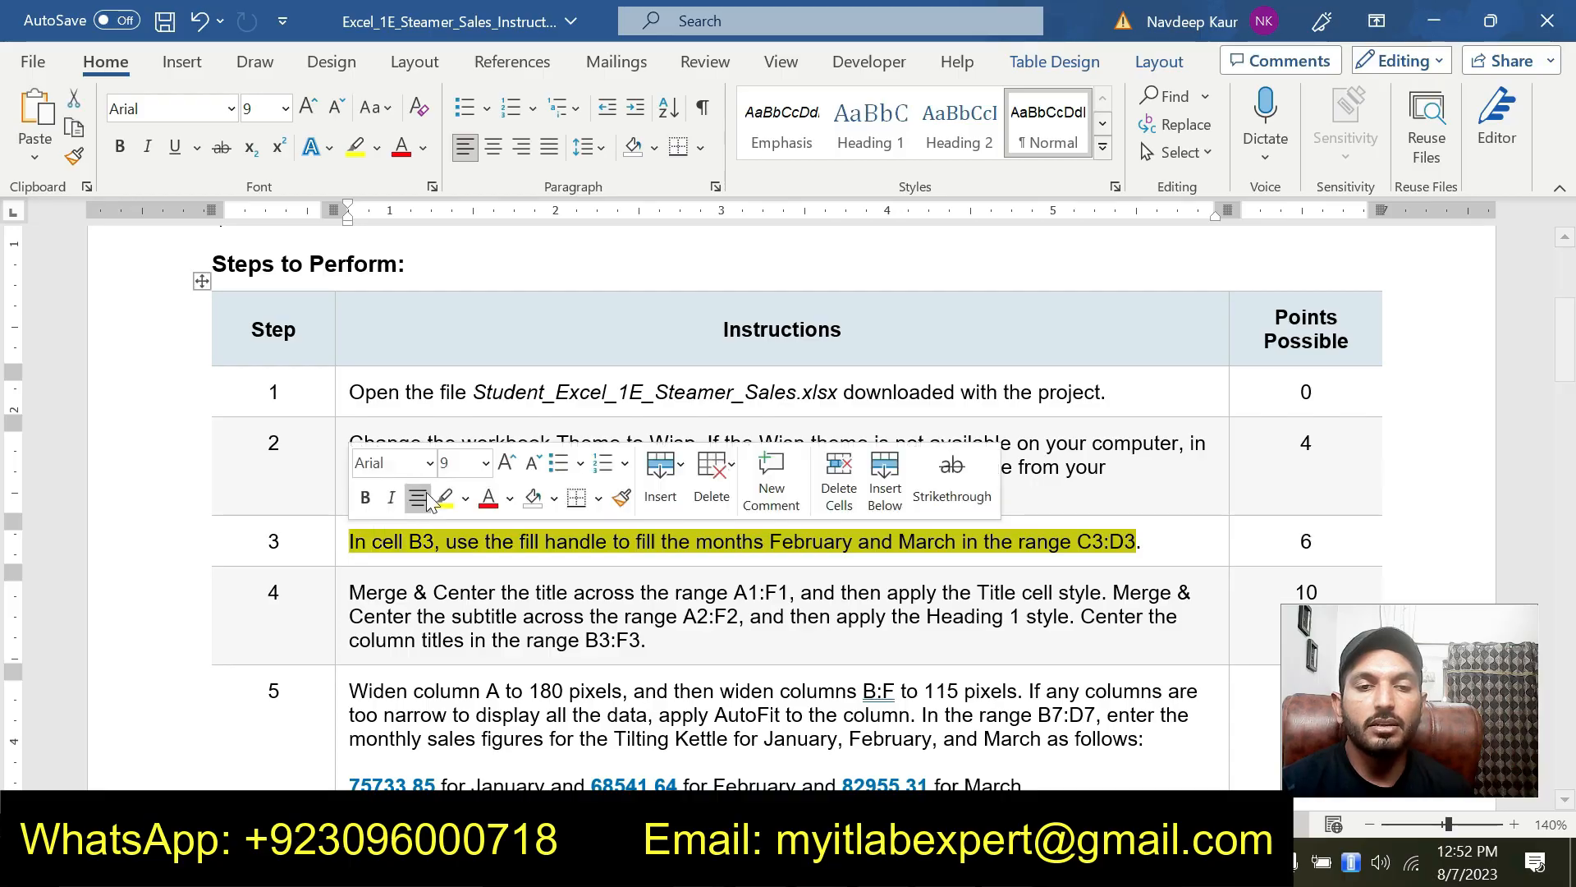
pyautogui.click(441, 498)
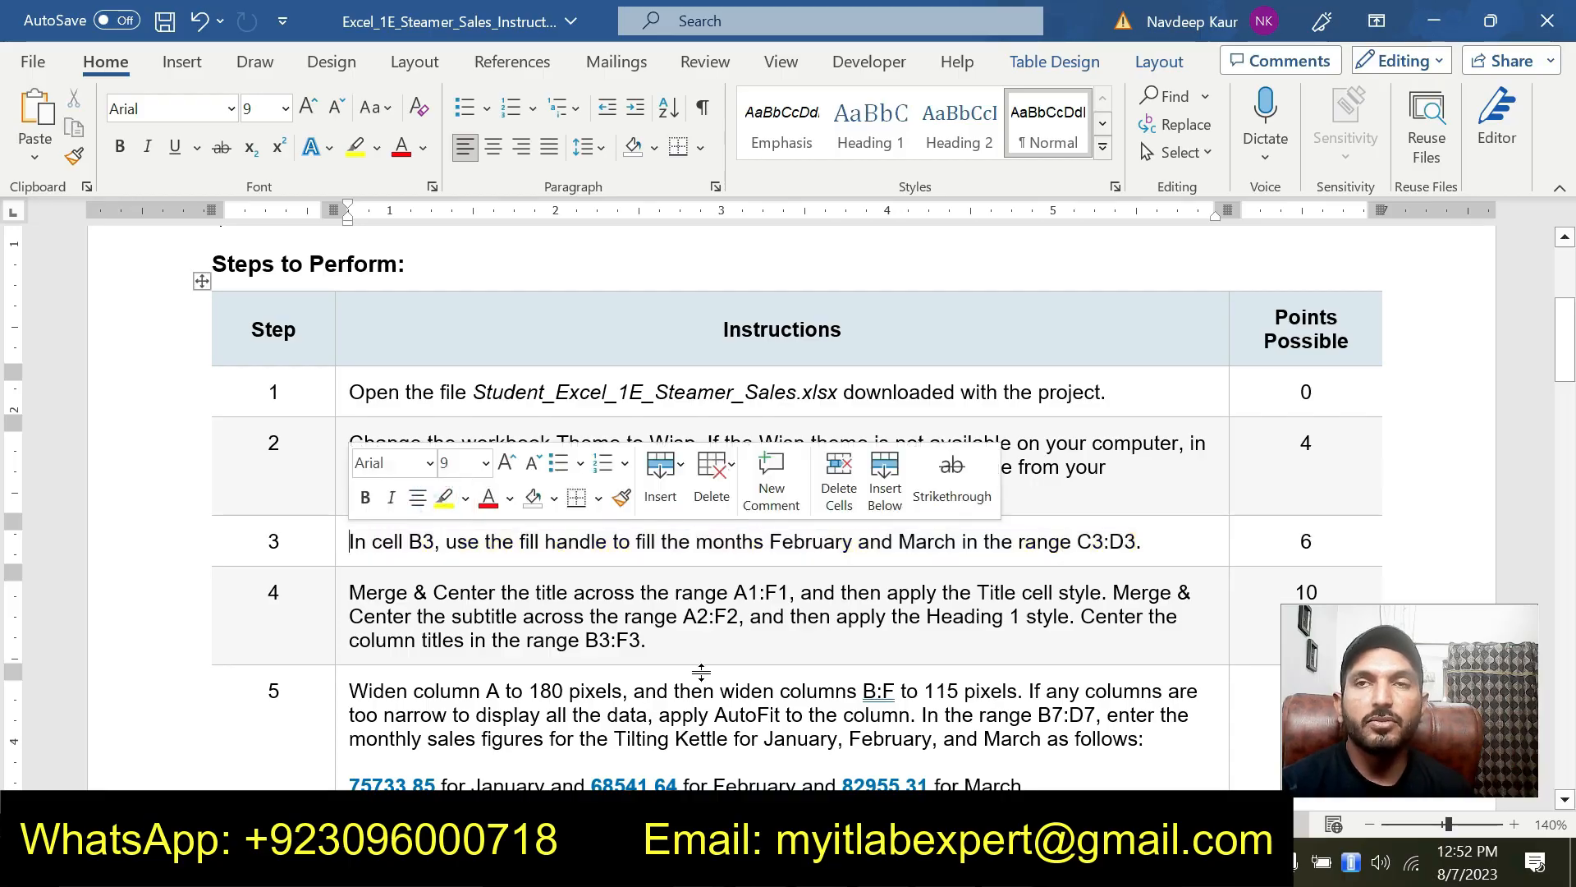
pyautogui.scroll(1, 700, 672)
pyautogui.scroll(-1, 700, 672)
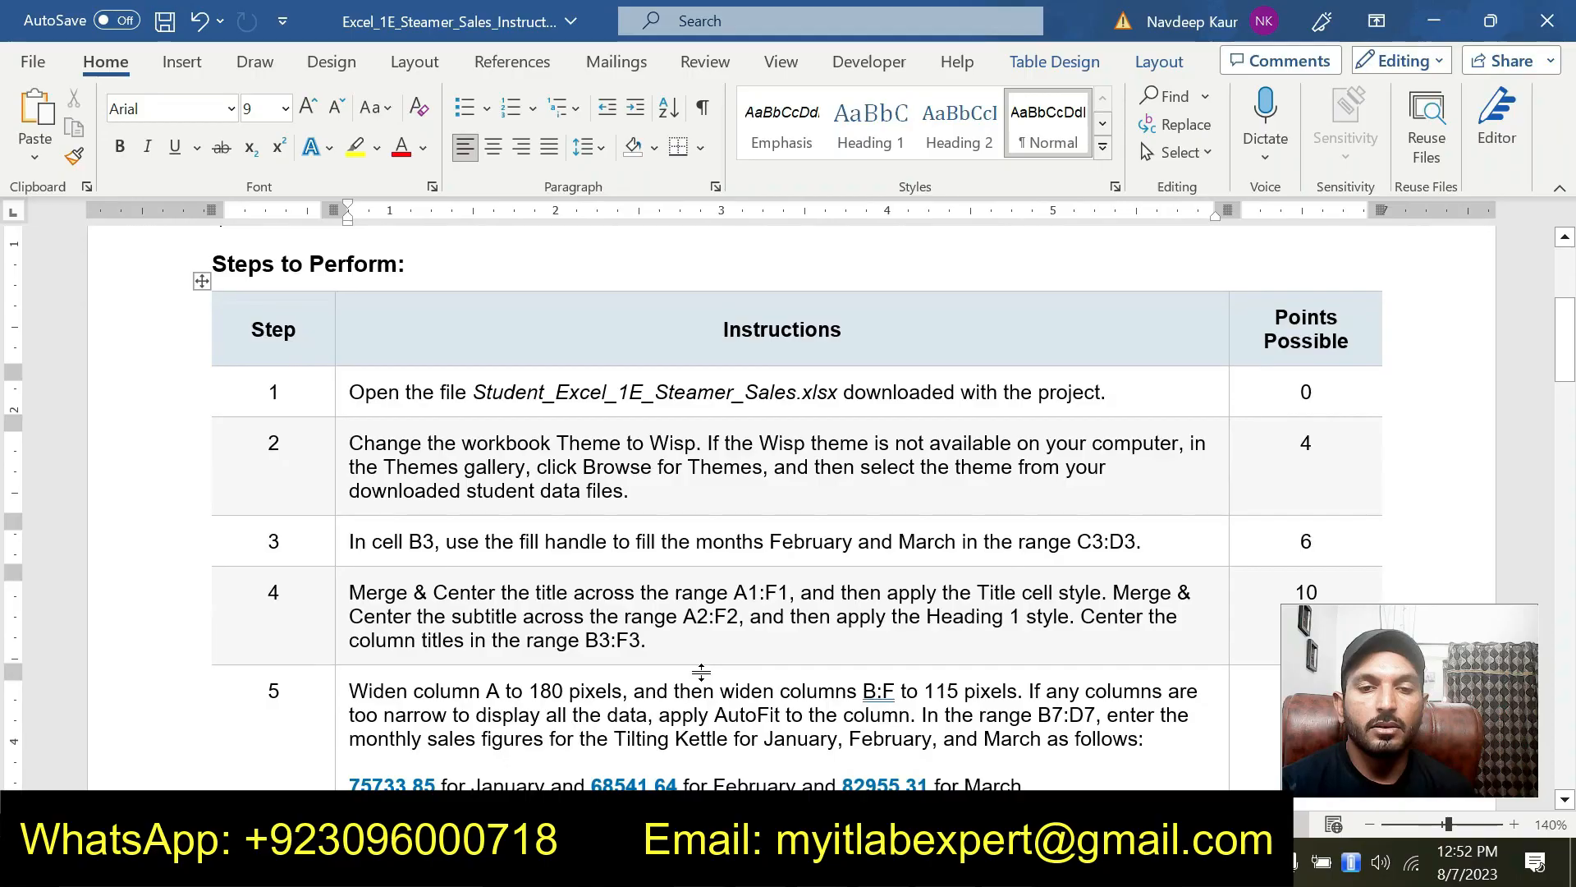
pyautogui.moveTo(678, 634); pyautogui.dragTo(400, 575)
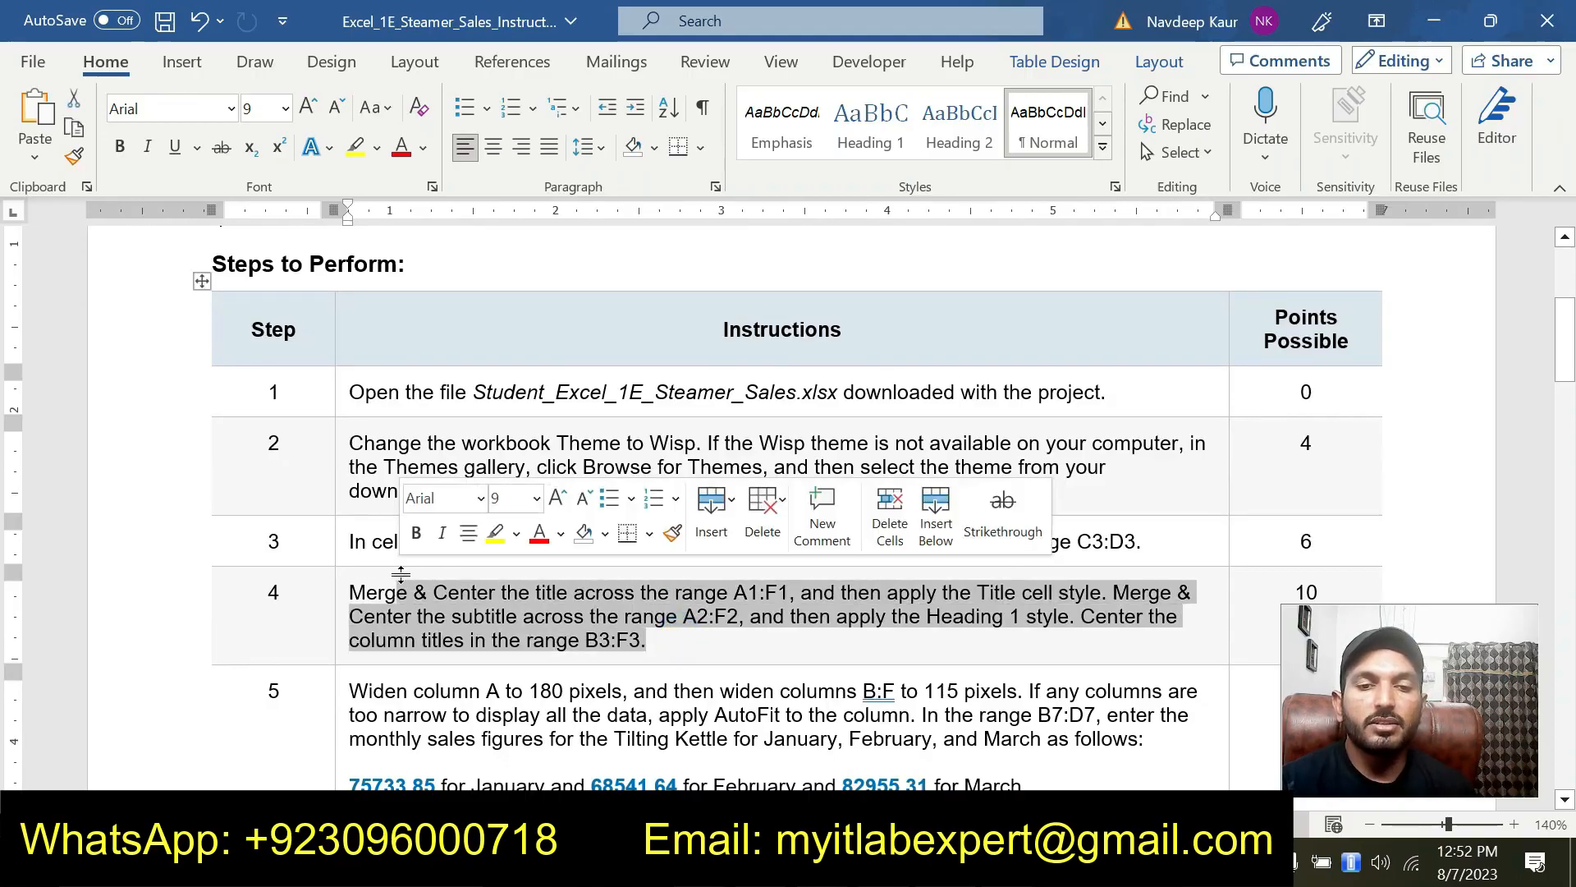
pyautogui.click(521, 640)
pyautogui.moveTo(648, 641); pyautogui.dragTo(349, 593)
pyautogui.click(474, 546)
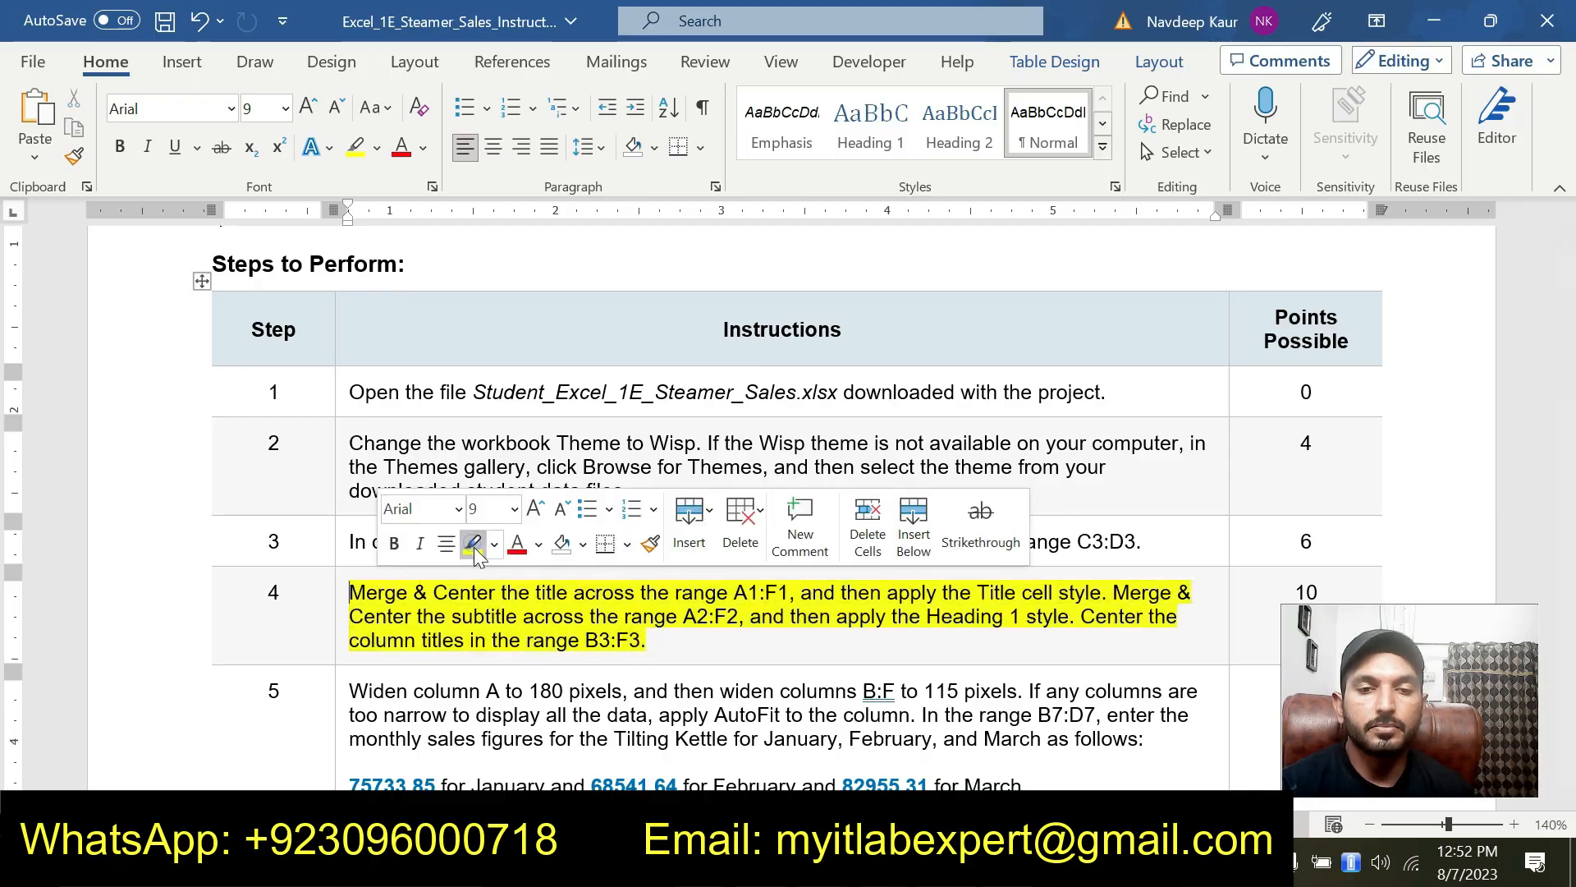
pyautogui.click(670, 638)
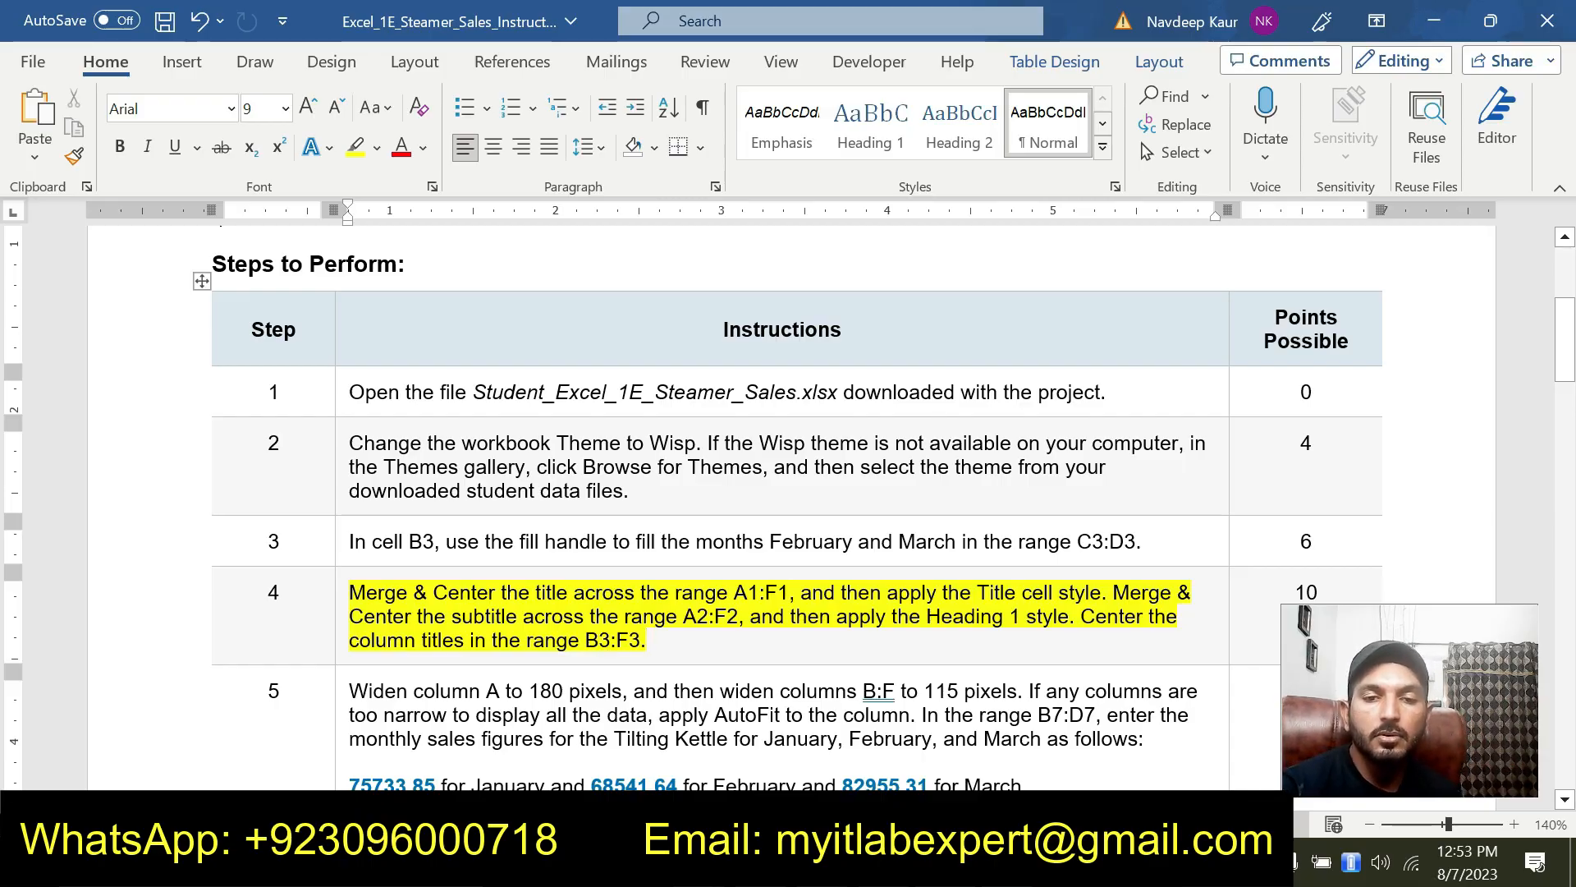
# Copy the range reference A1:F1 from step 4, switch to Excel, and merge and center the title across that range.
pyautogui.moveTo(734, 592); pyautogui.dragTo(789, 592)
pyautogui.hotkey('ctrl', 'c')
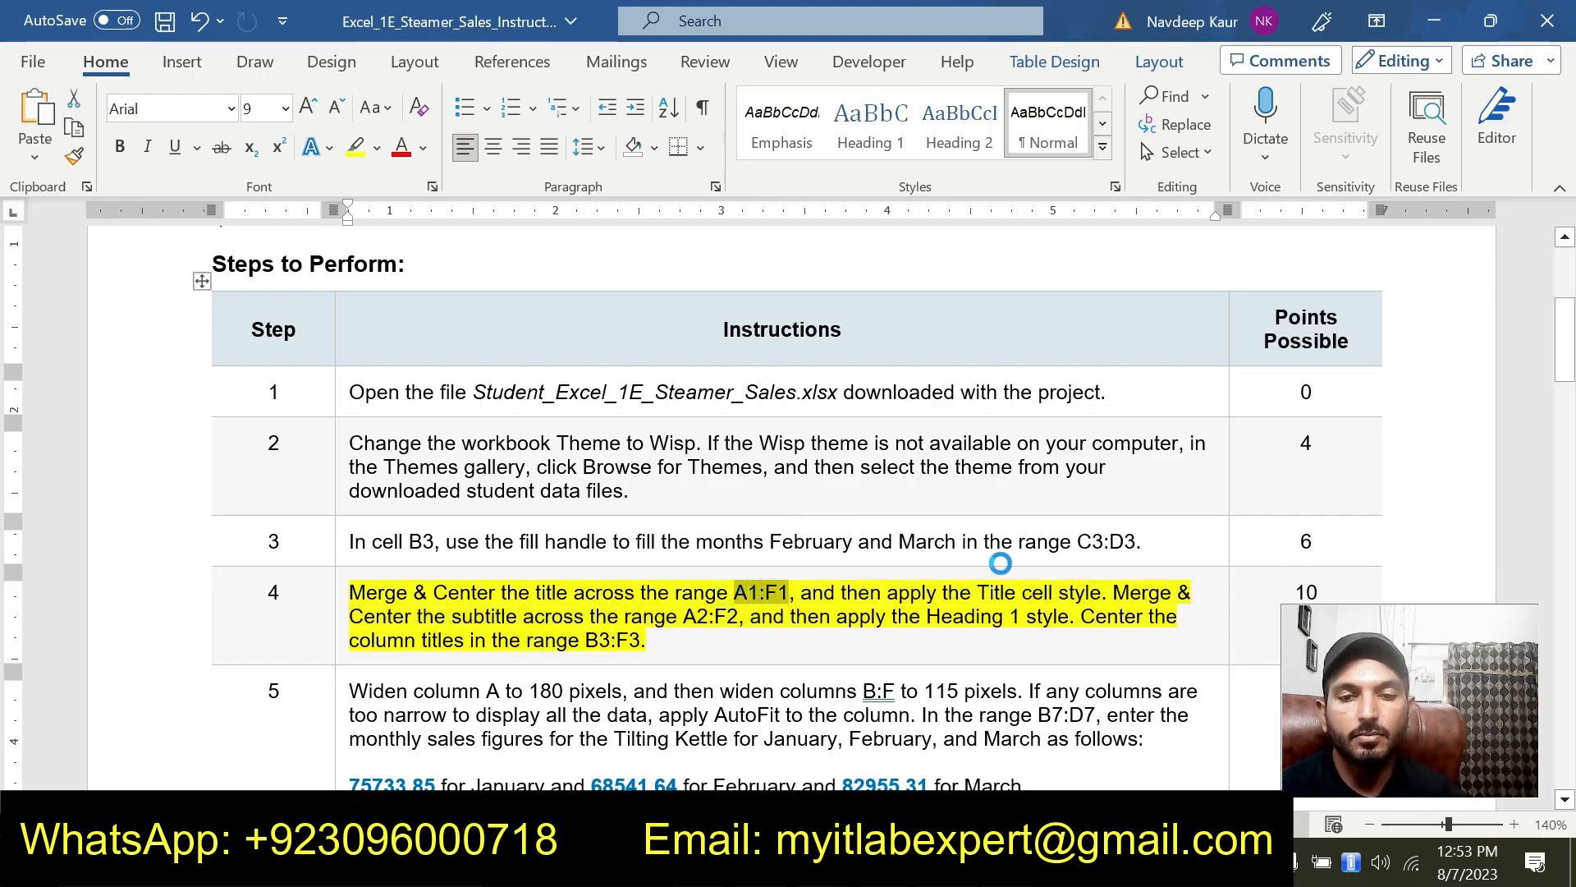
pyautogui.hotkey('alt', 'Tab')
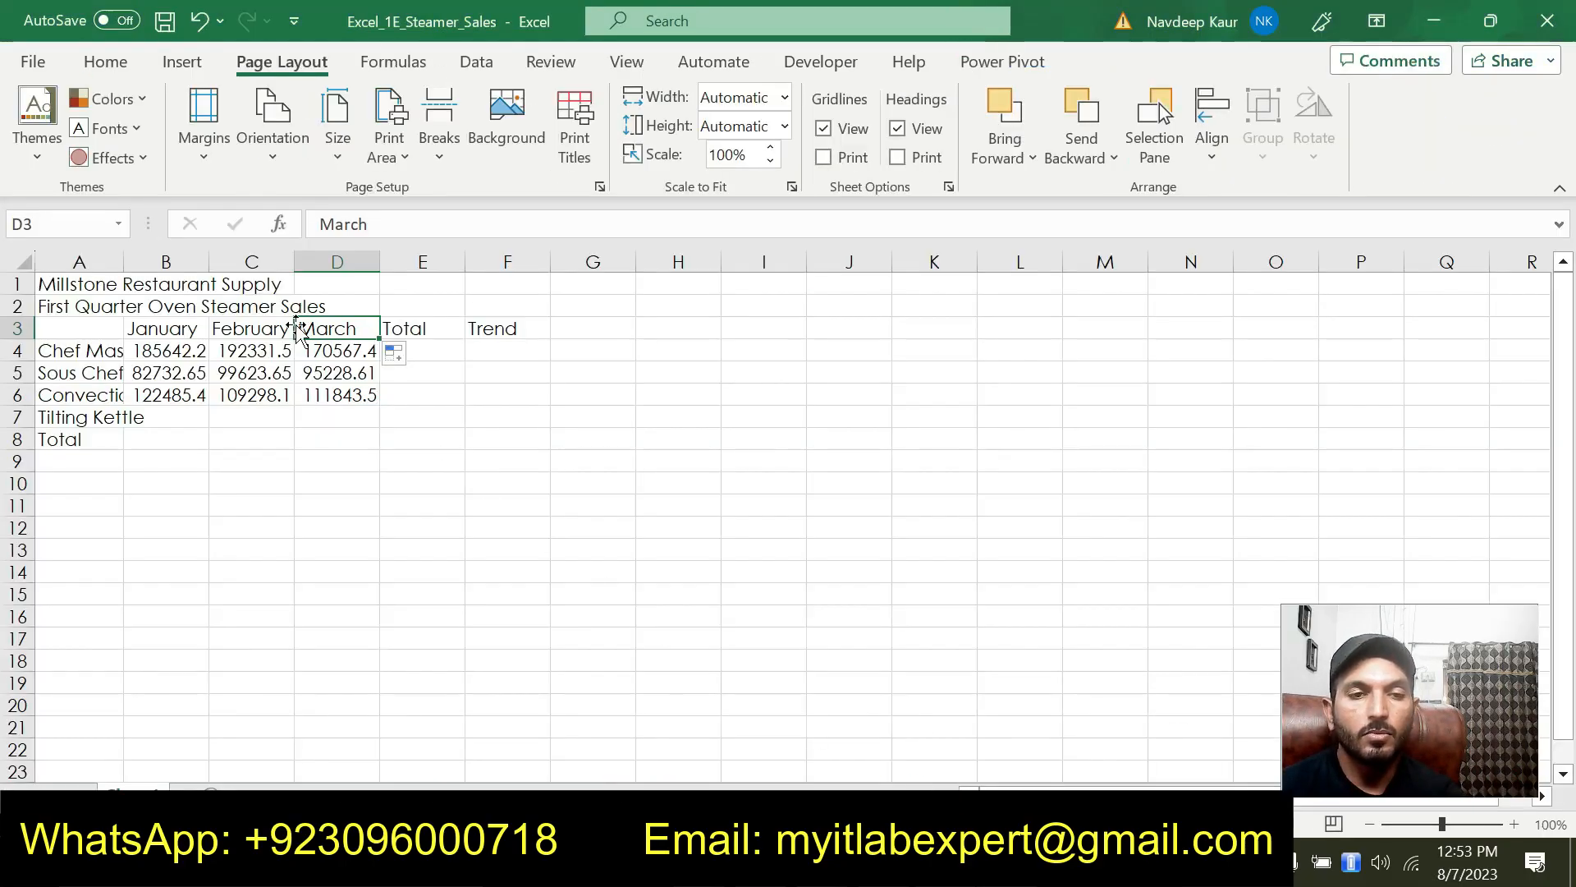
pyautogui.click(110, 228)
pyautogui.hotkey('ctrl', 'v')
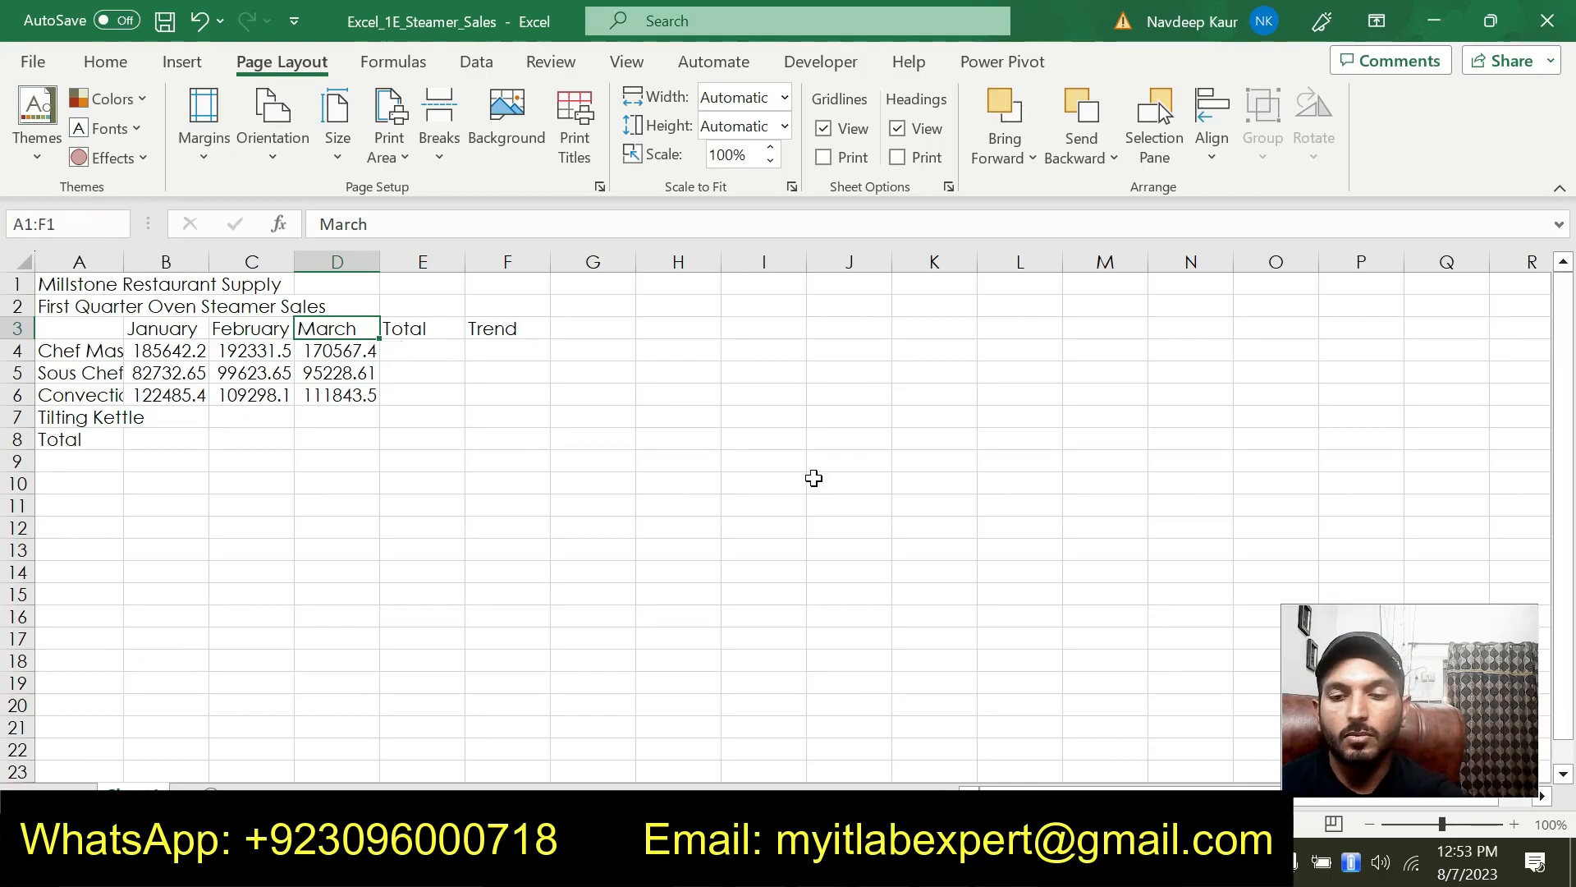
pyautogui.press('Return')
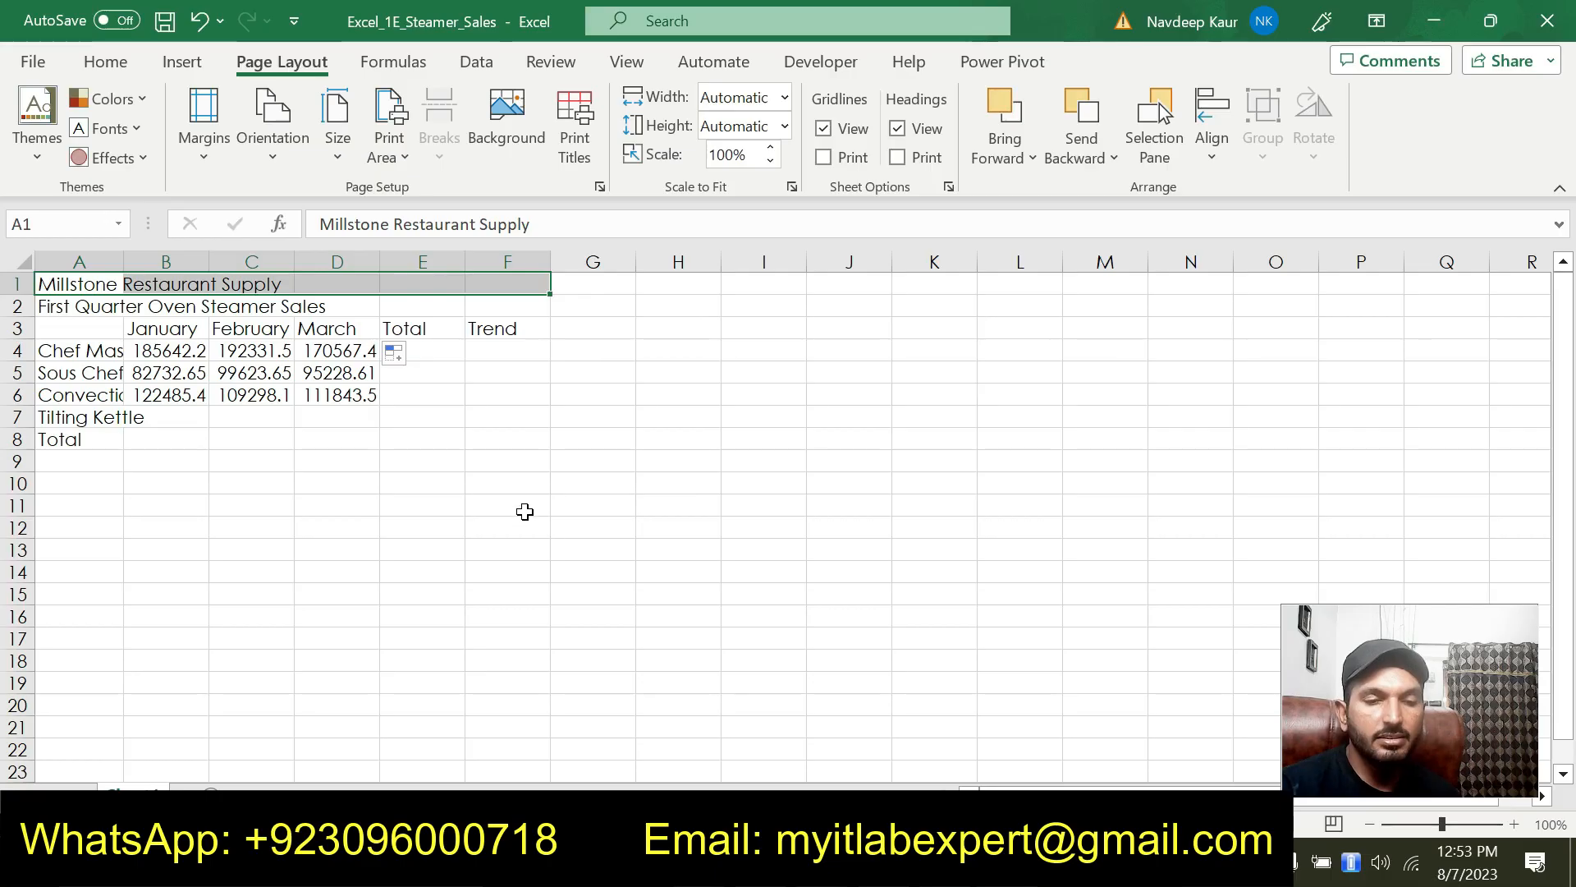
pyautogui.click(105, 62)
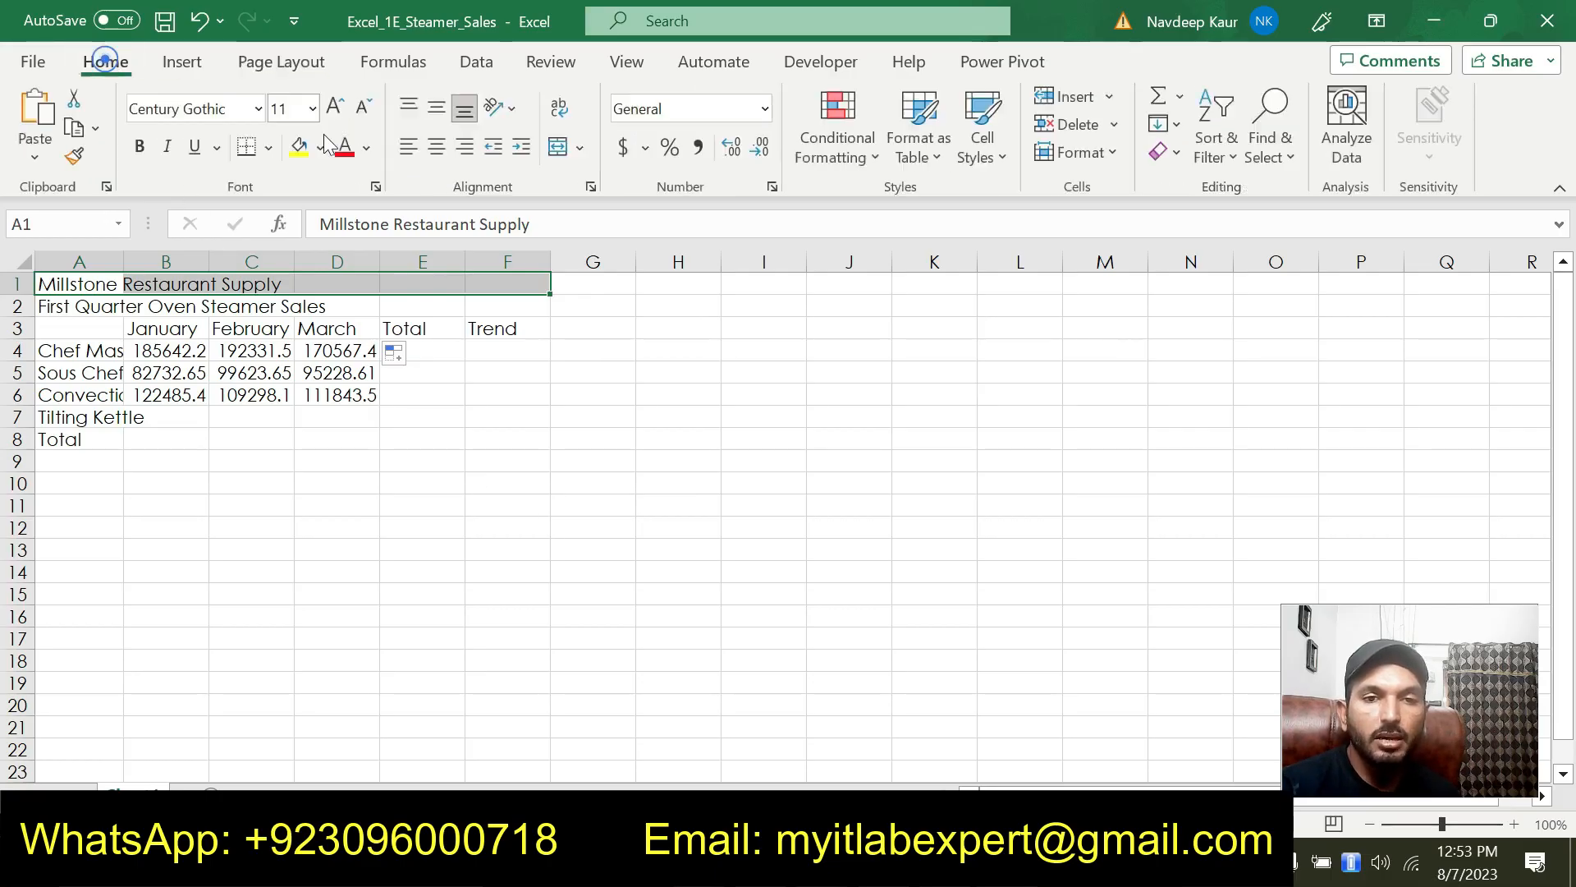
pyautogui.click(581, 149)
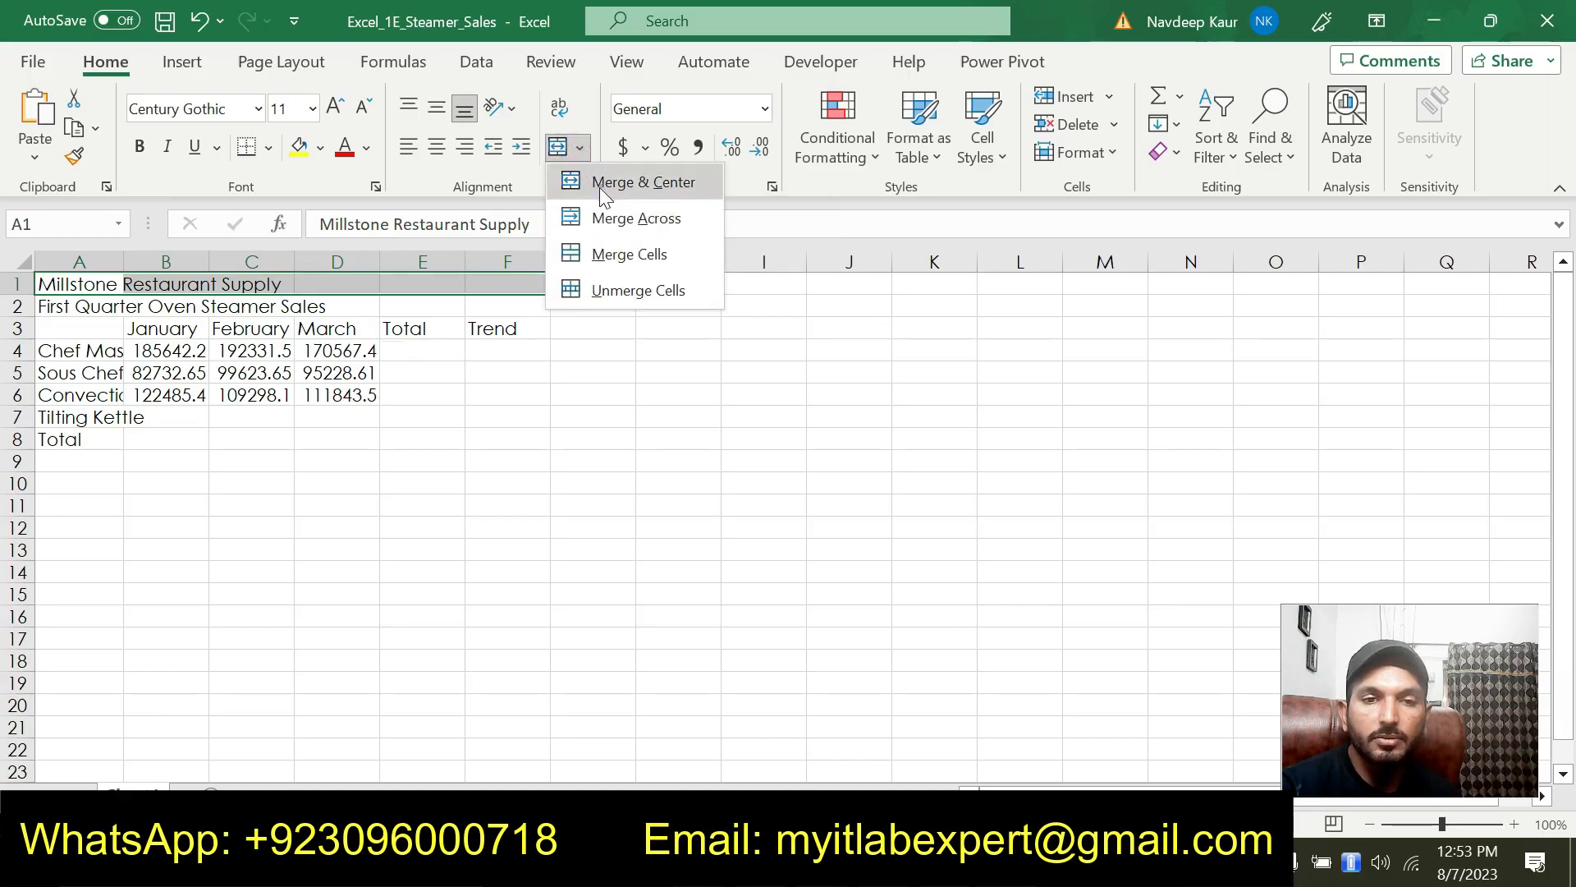
pyautogui.click(601, 185)
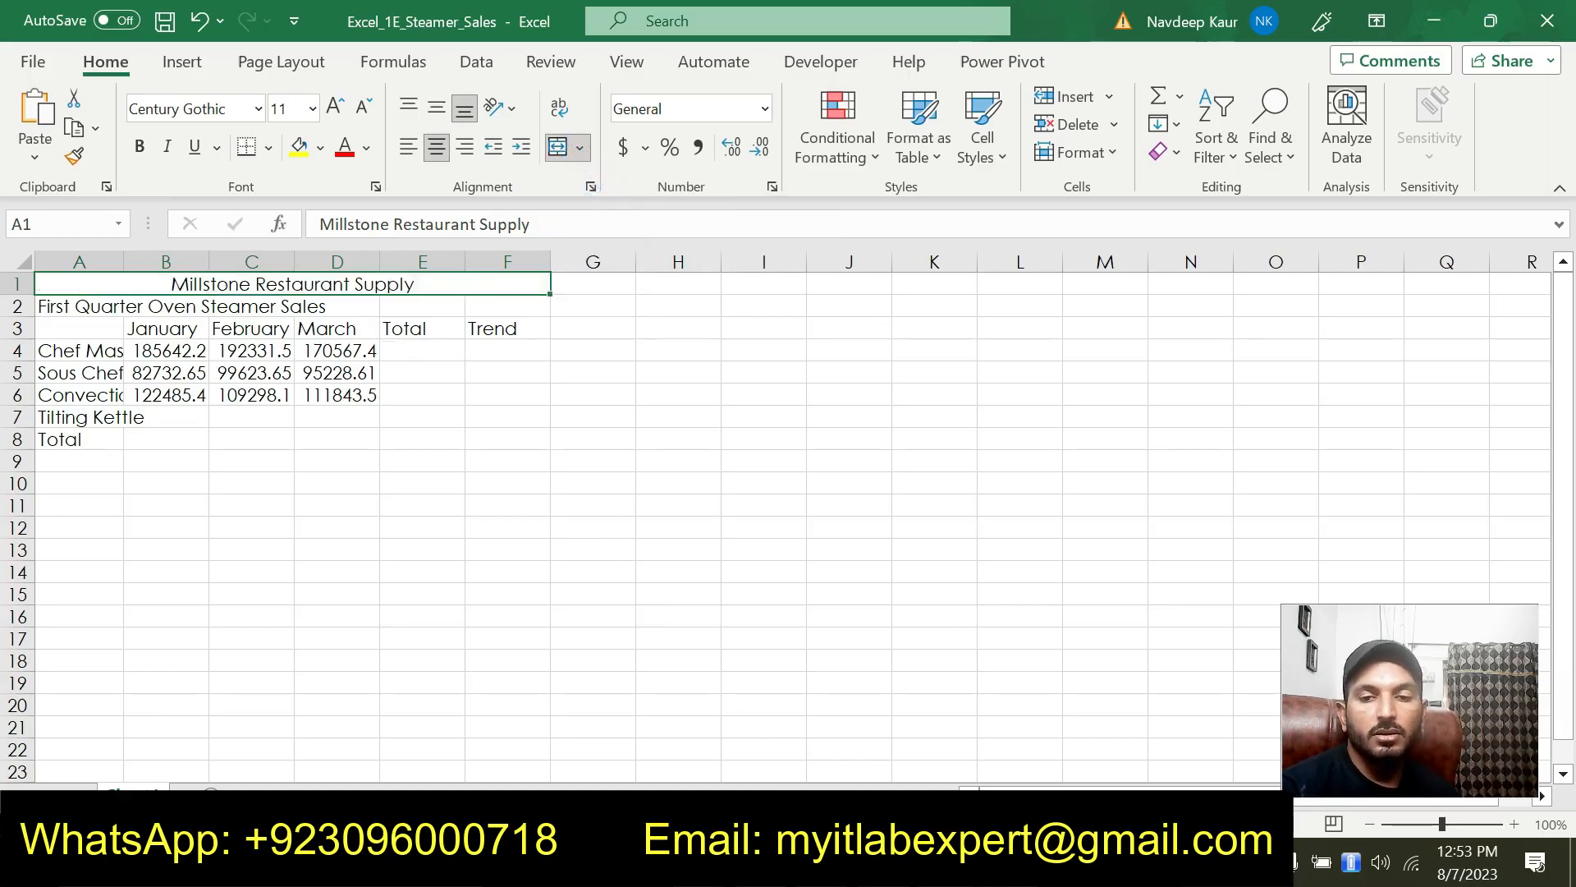
# Check the step 4 instruction in Word, and apply the Title cell style to the merged title in Excel.
pyautogui.hotkey('alt', 'Tab')
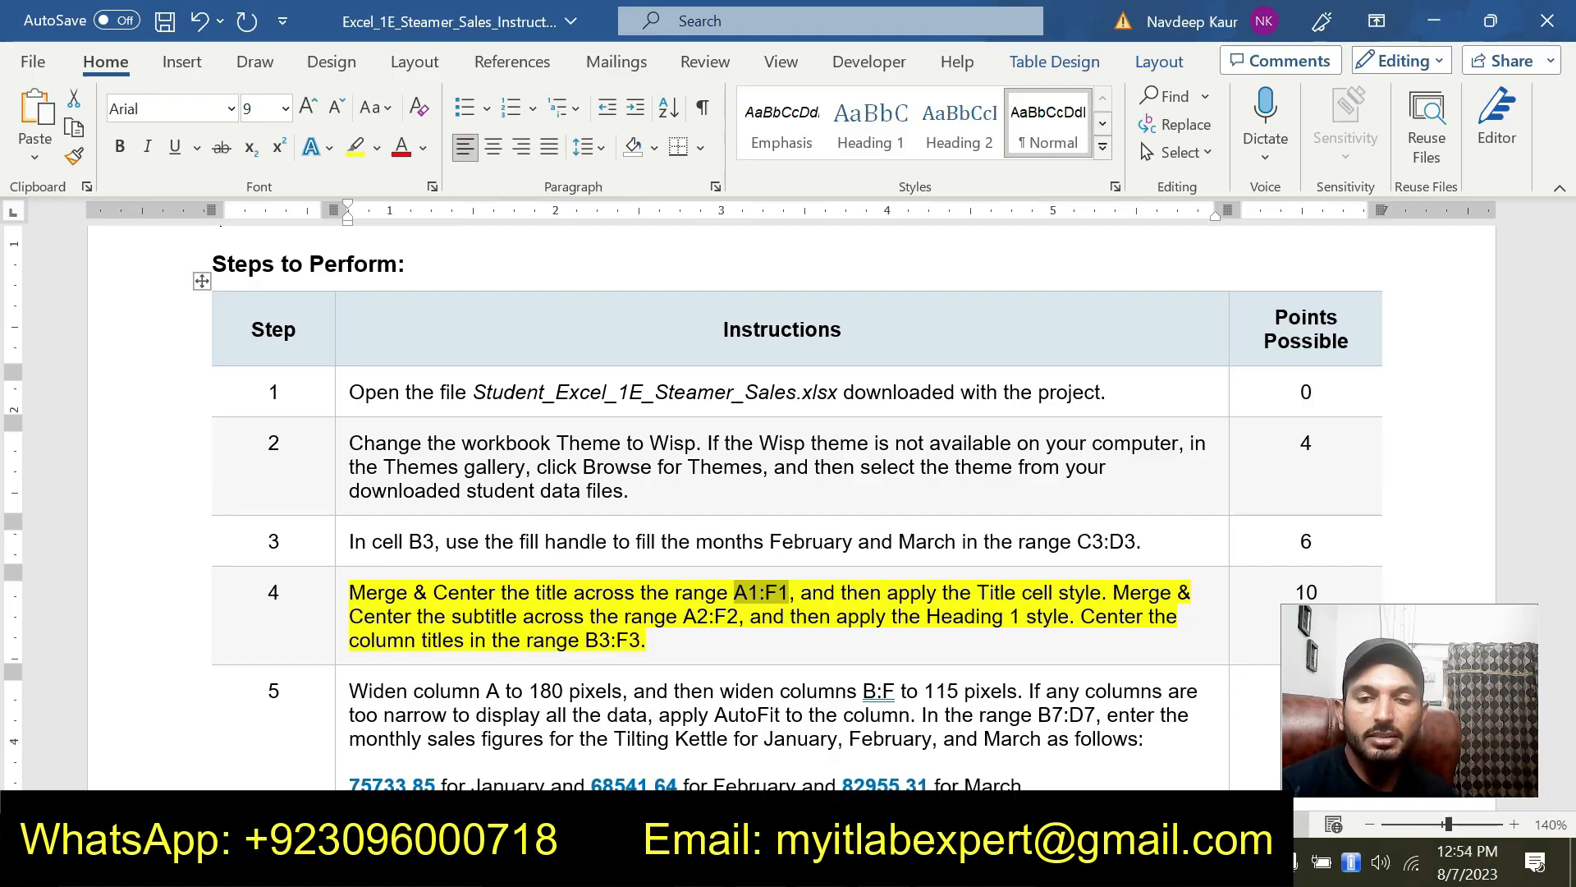
pyautogui.hotkey('alt', 'Tab')
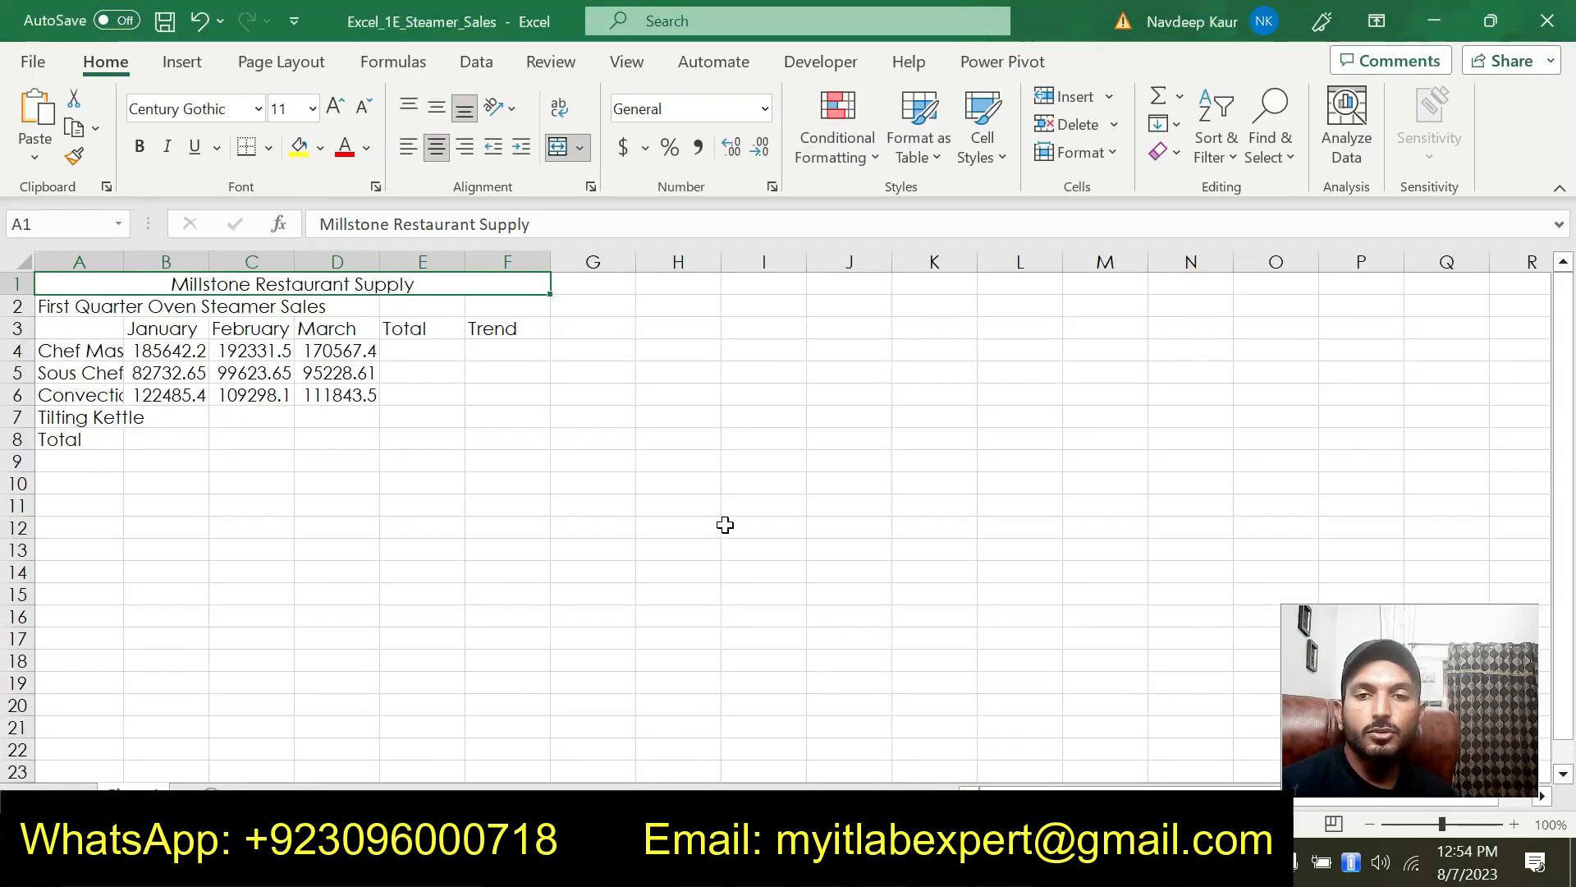
pyautogui.click(1006, 161)
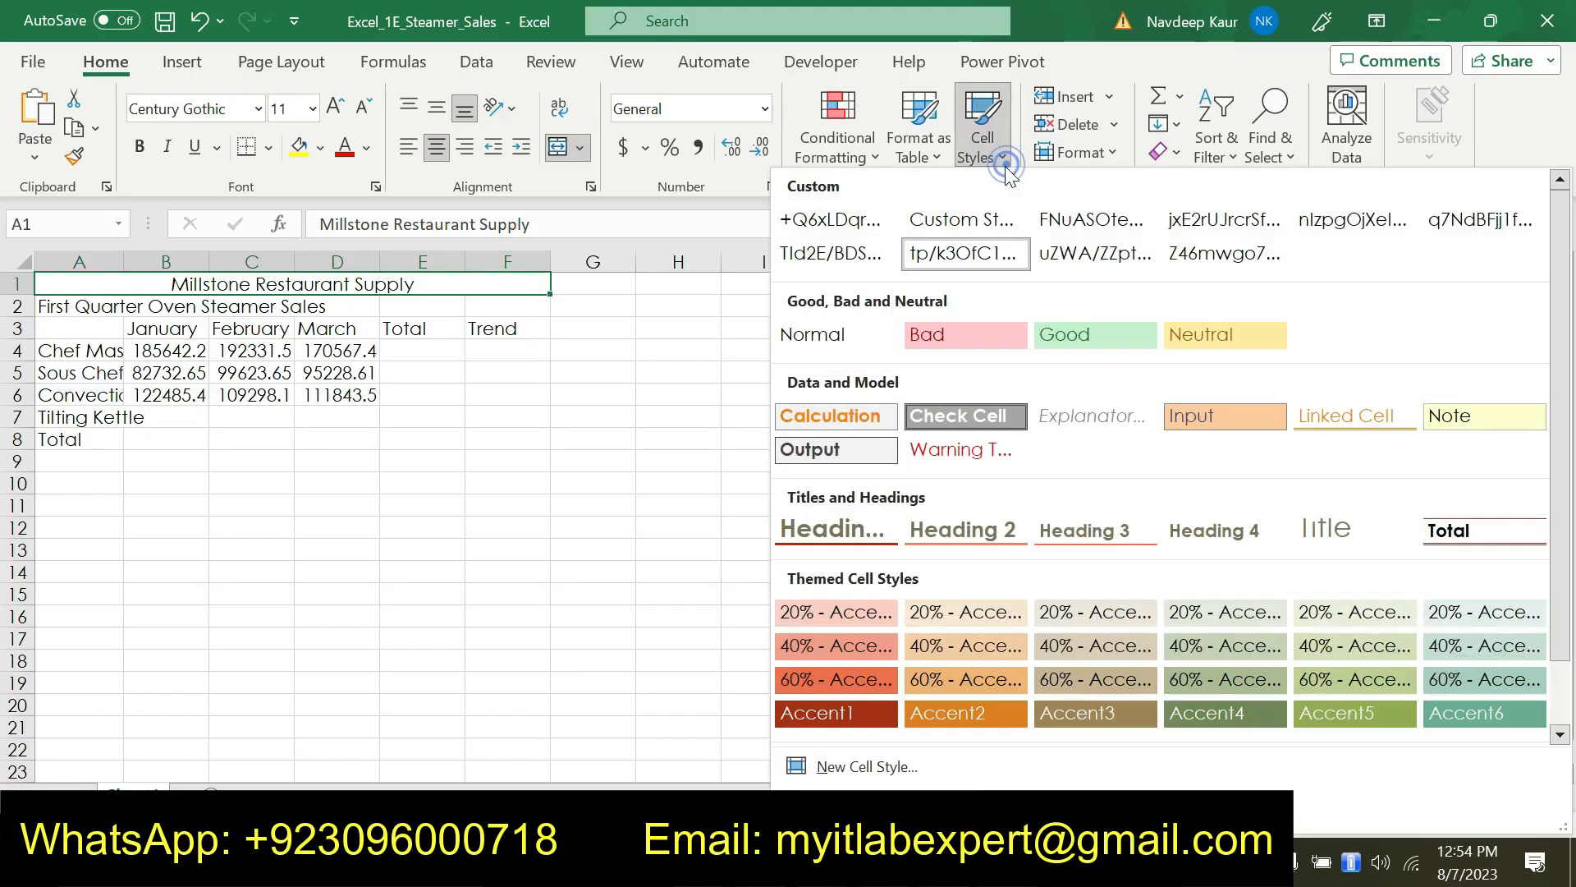
pyautogui.click(1308, 540)
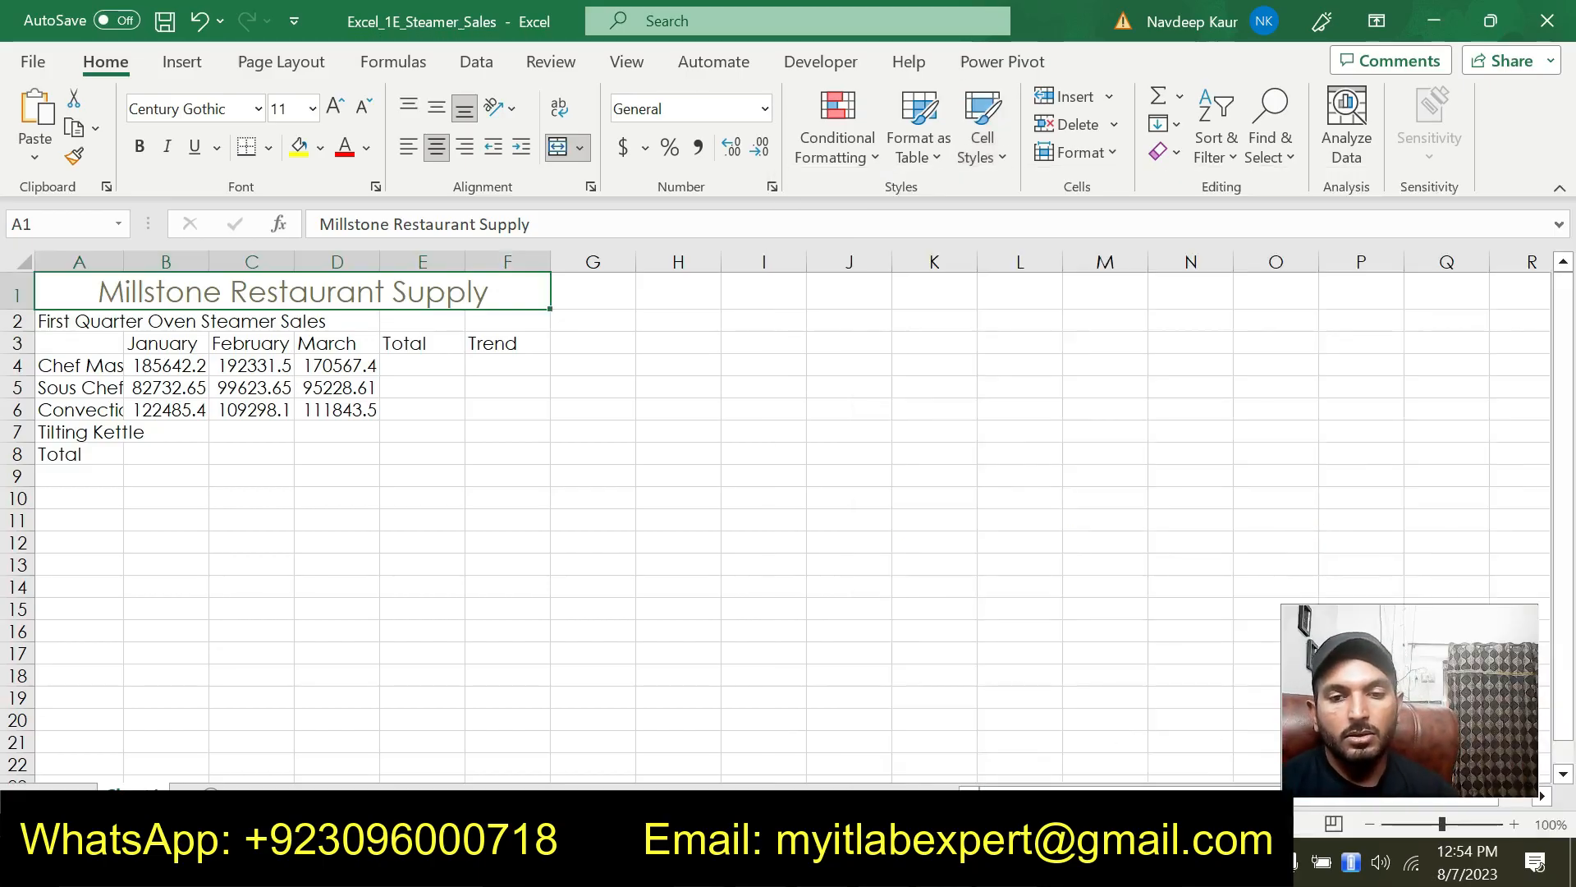
# Look up the subtitle range A2:F2 in the Word instructions, and merge and center the subtitle across it in Excel.
pyautogui.hotkey('alt', 'Tab')
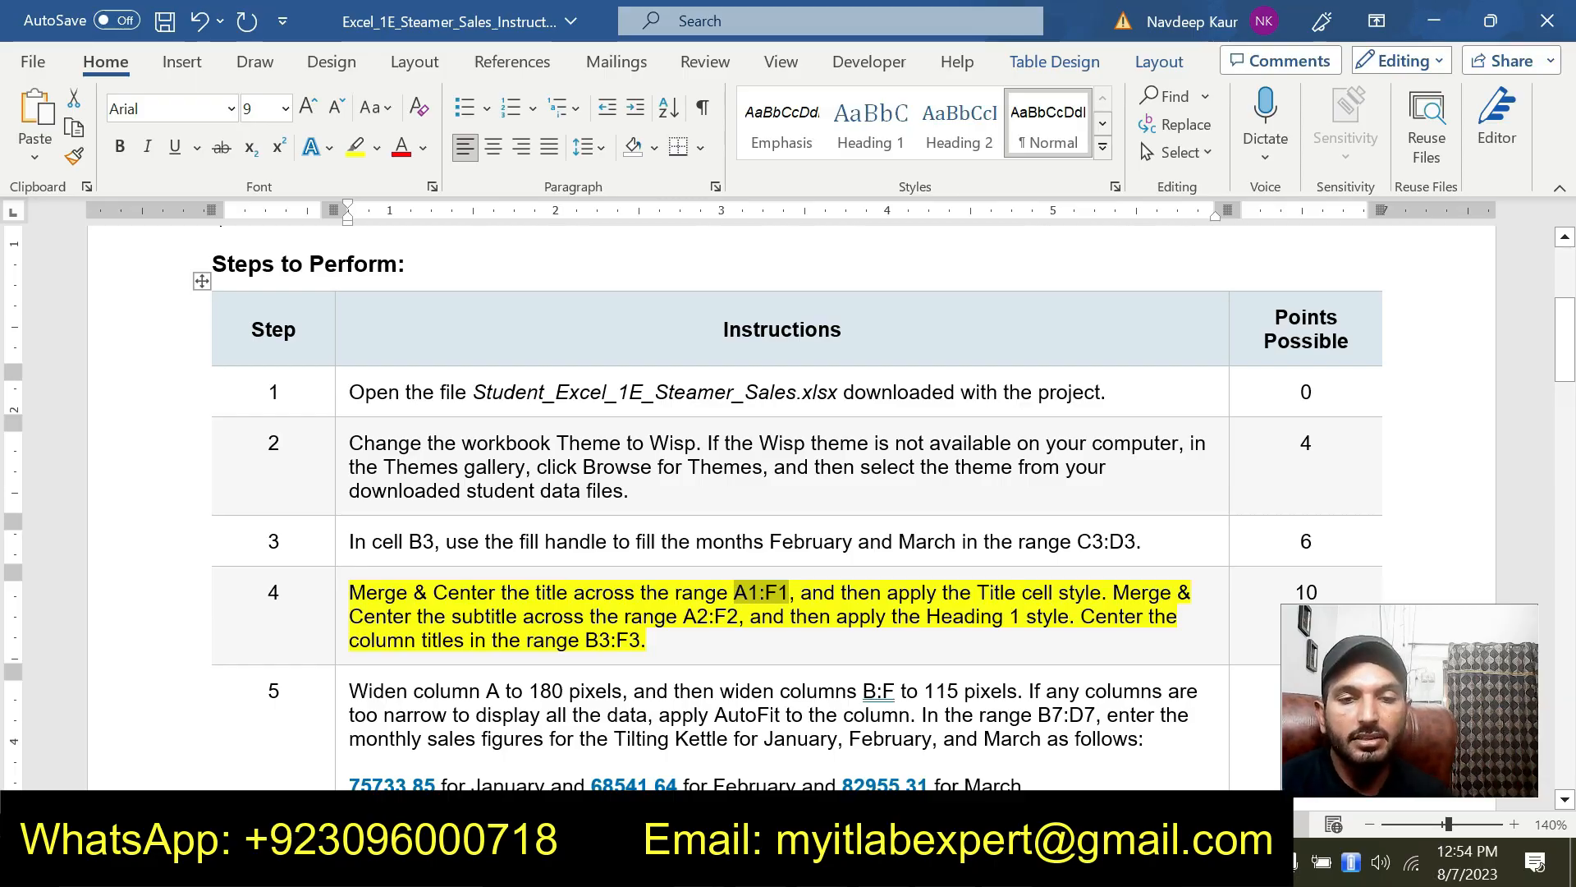
pyautogui.doubleClick(688, 618)
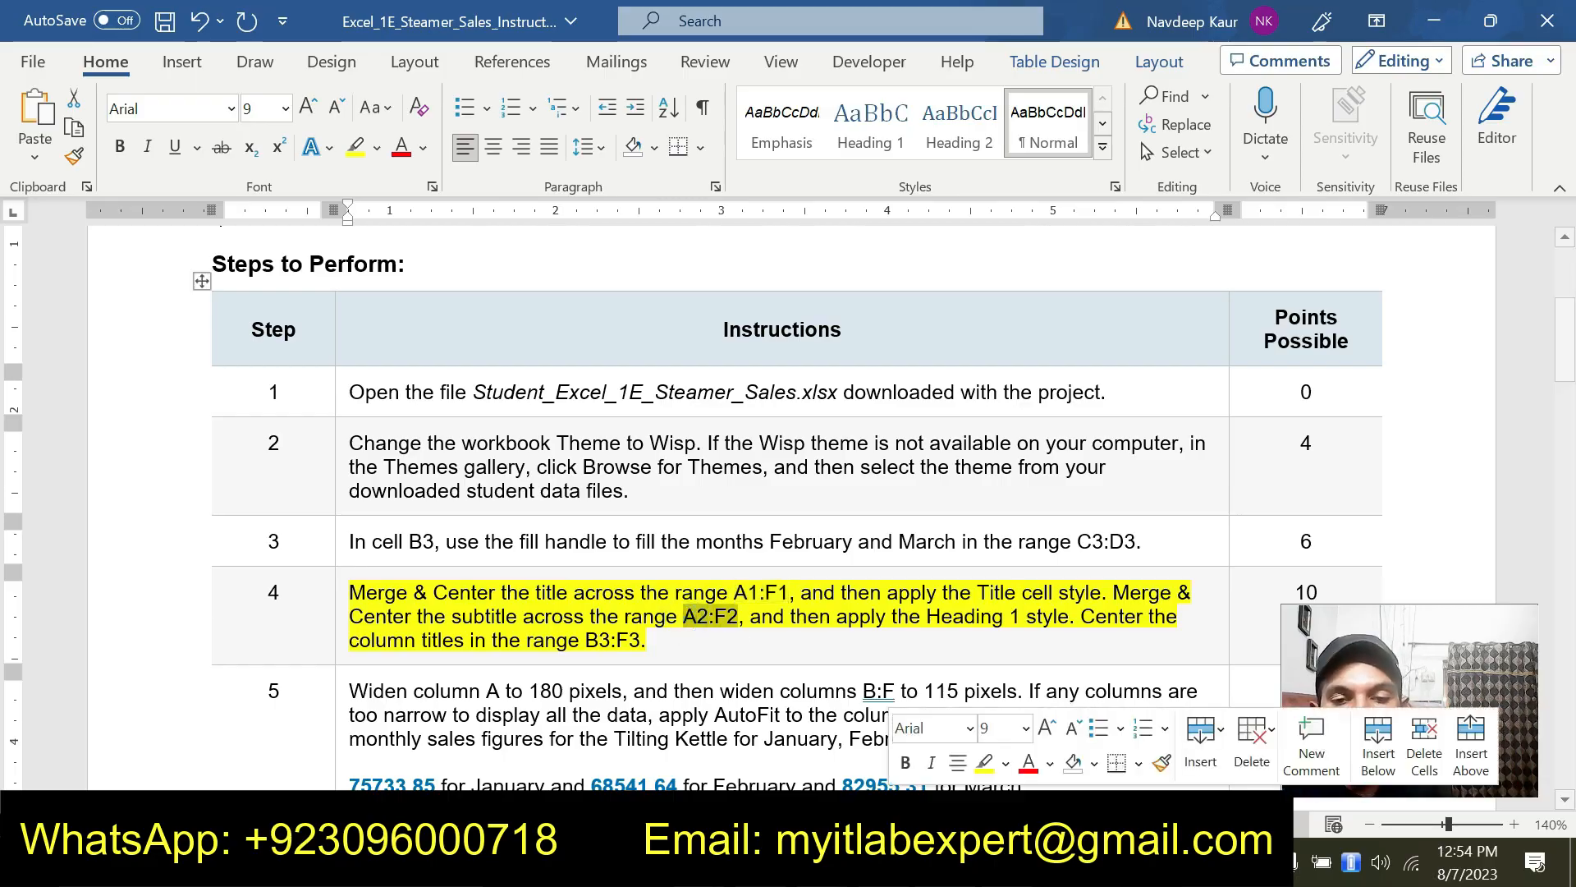
pyautogui.hotkey('alt', 'Tab')
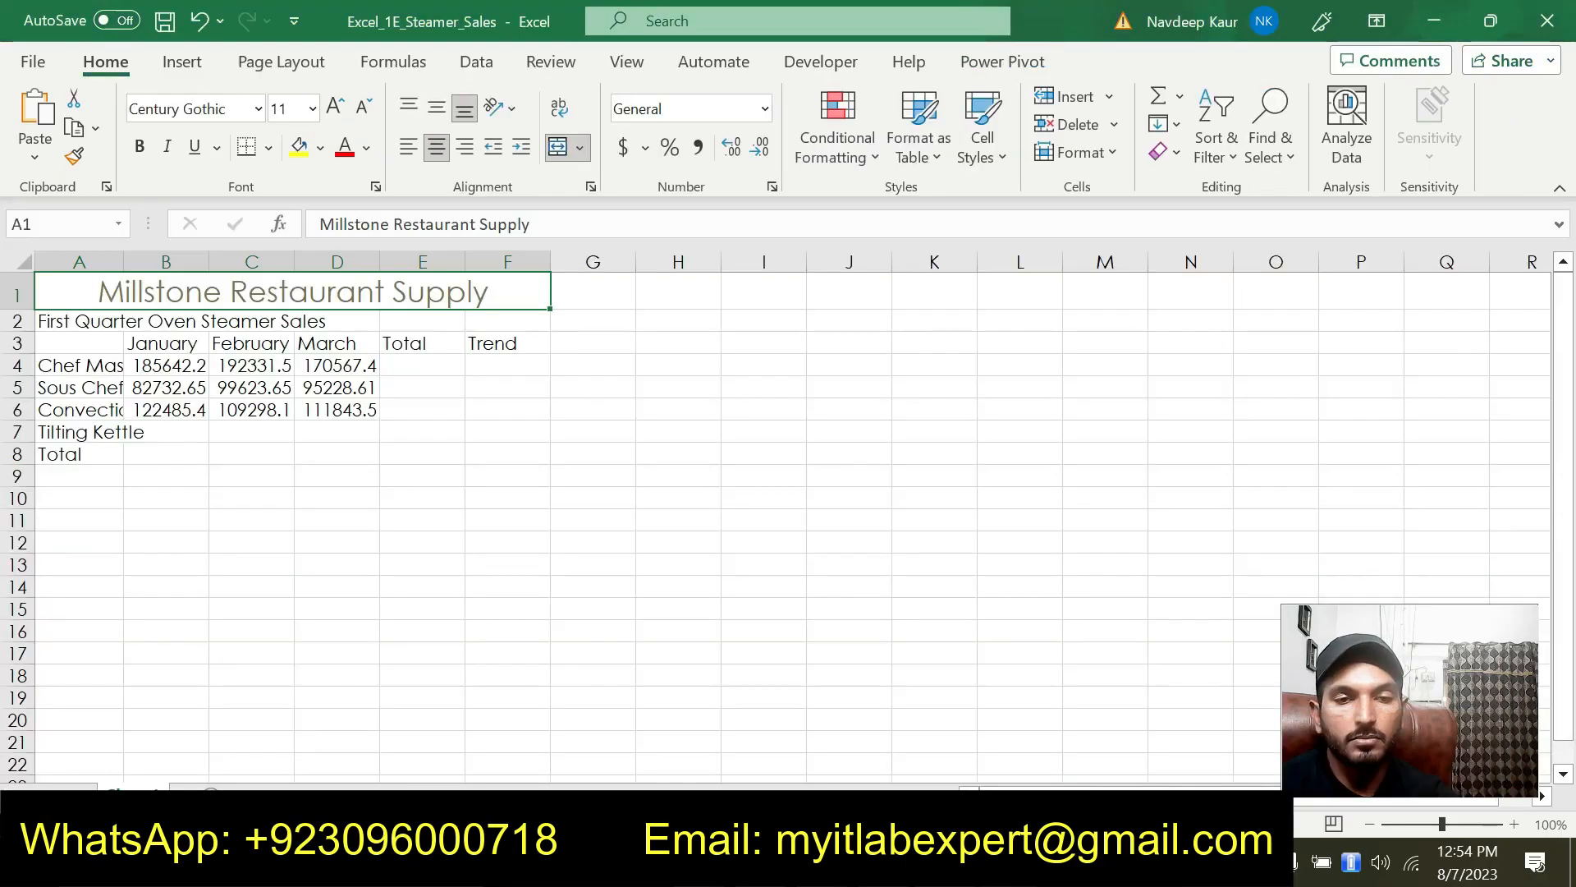
pyautogui.click(82, 224)
pyautogui.write('A2:F2')
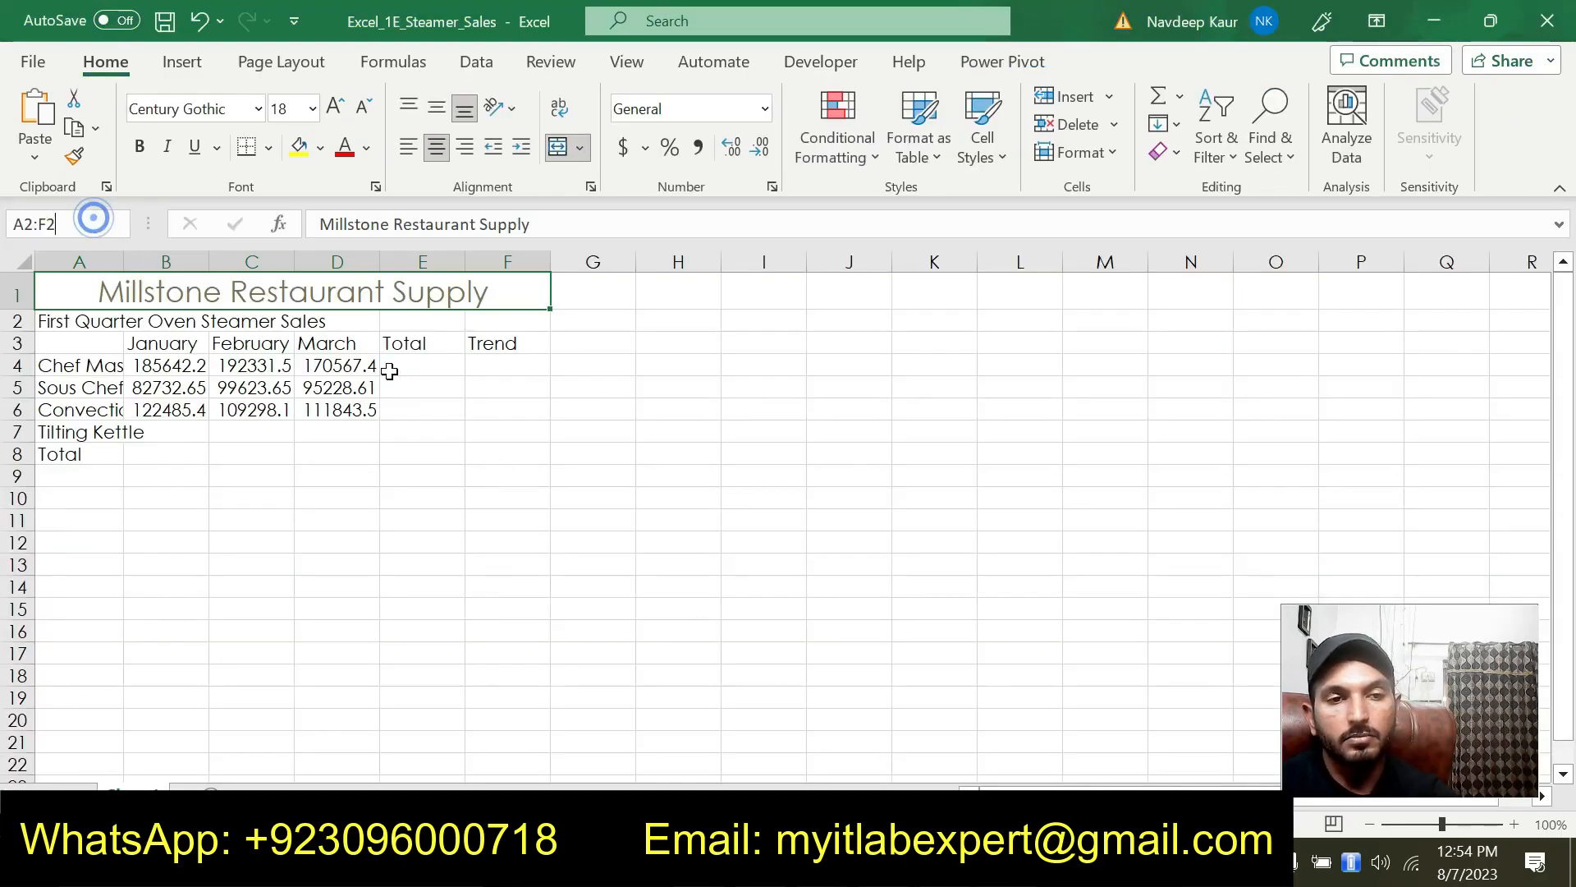
pyautogui.press('Return')
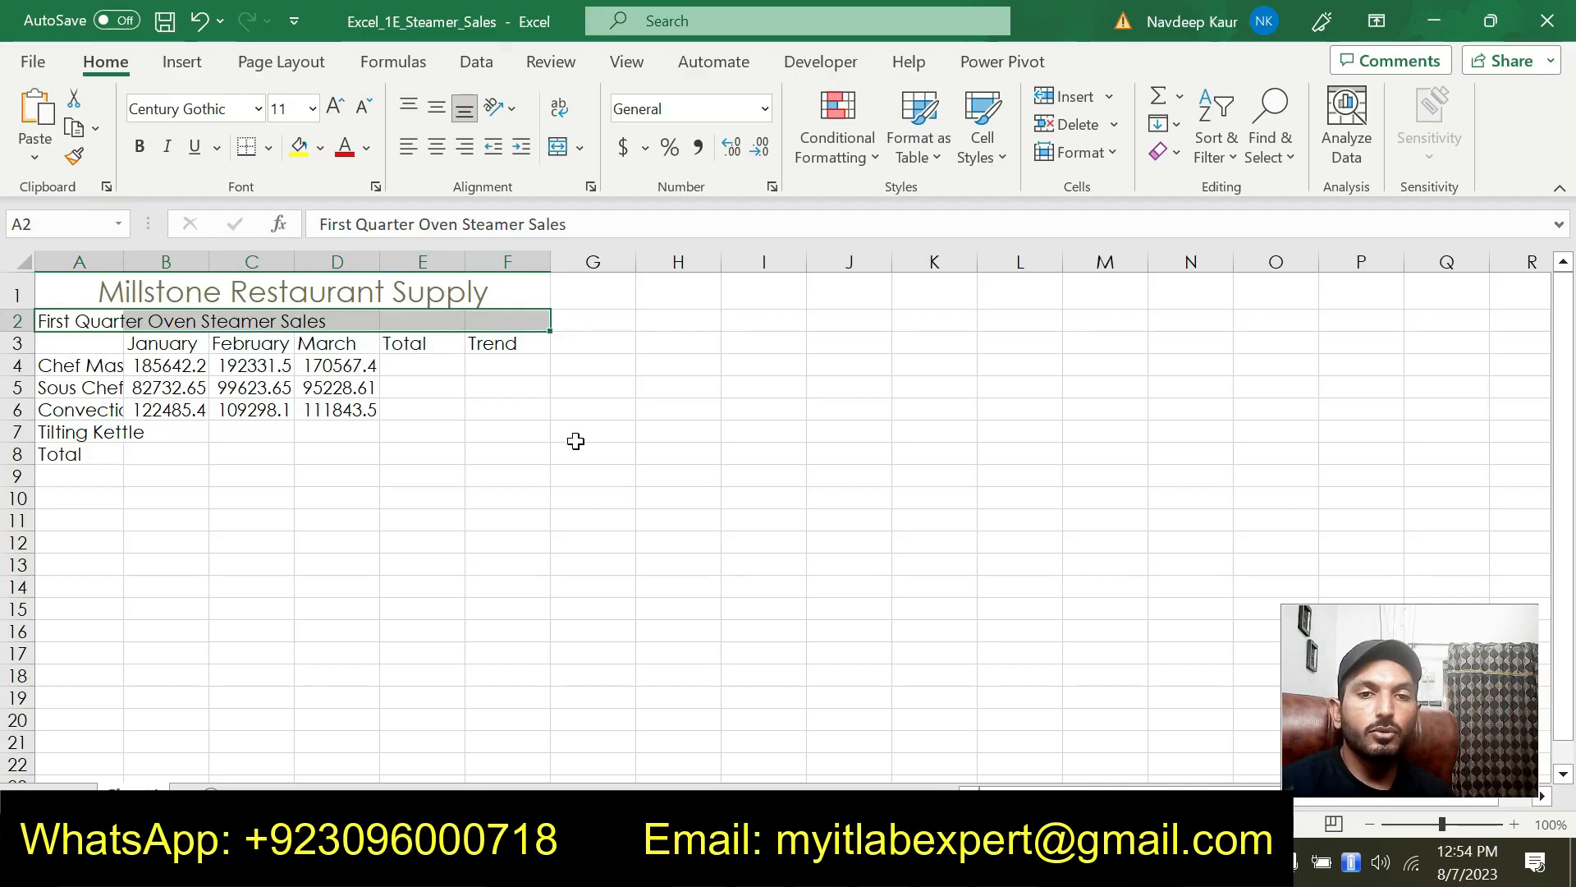
pyautogui.click(580, 149)
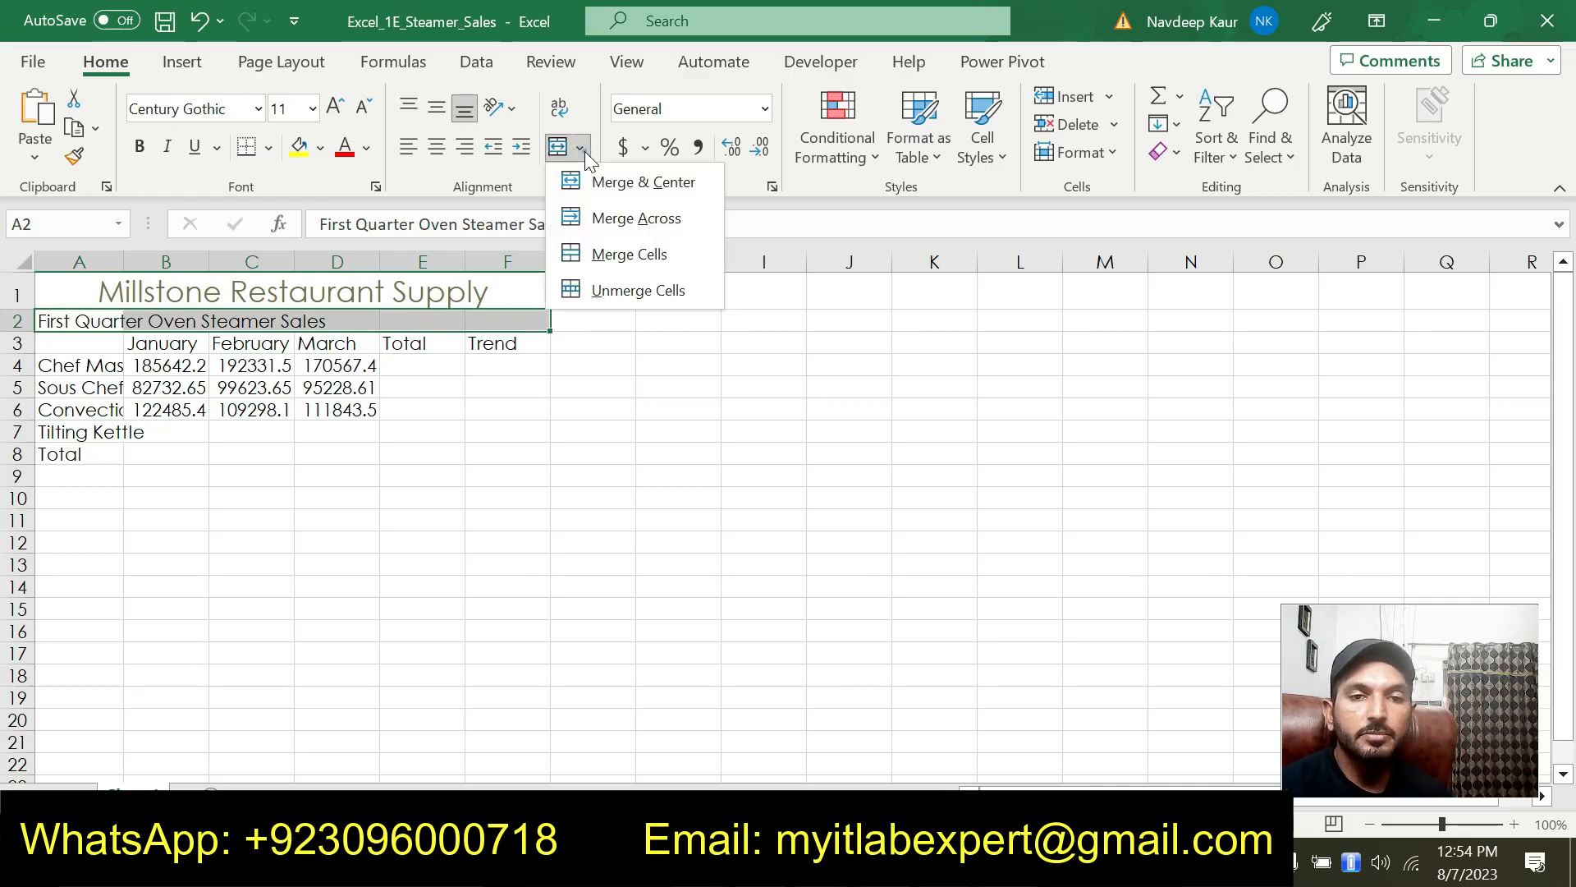
pyautogui.click(608, 186)
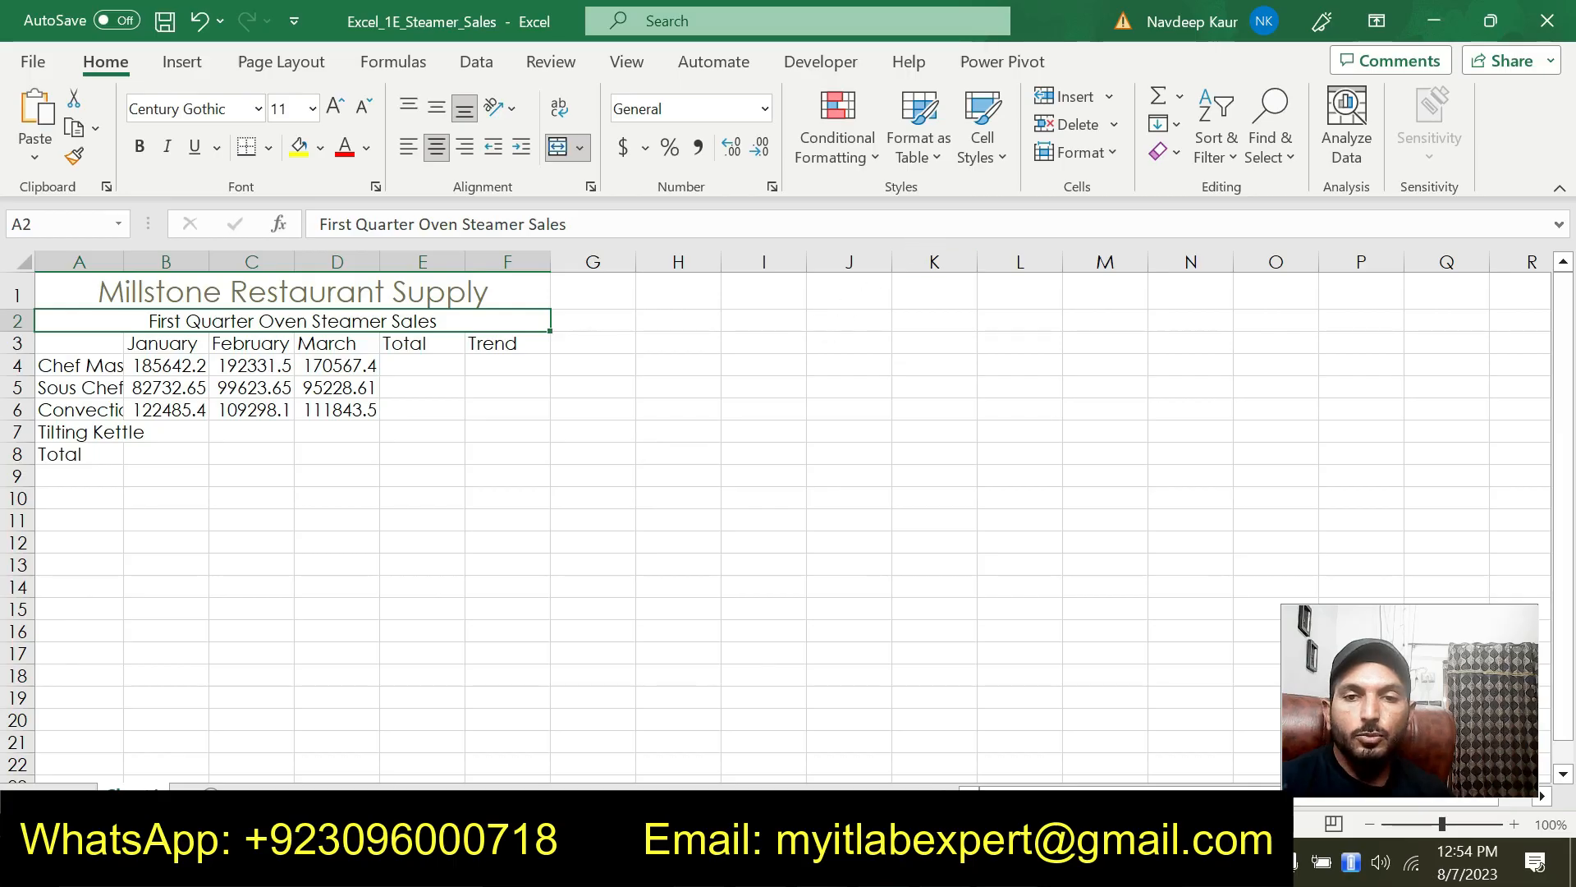
# Apply the Heading 1 cell style to the merged subtitle in row 2, and return to the instructions in Word.
pyautogui.click(1002, 159)
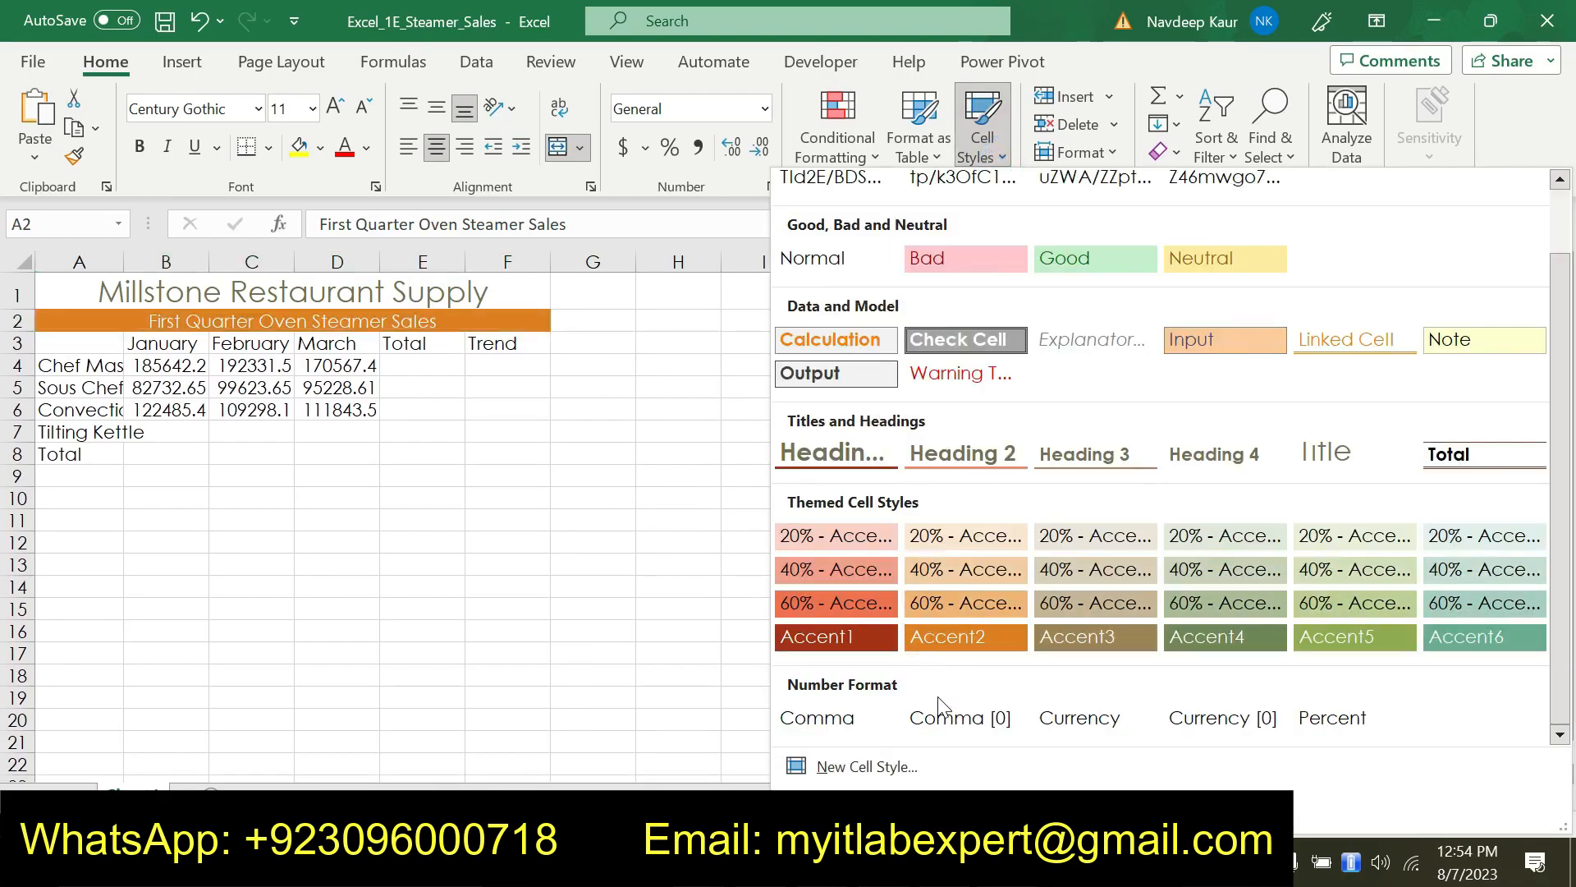
pyautogui.click(843, 456)
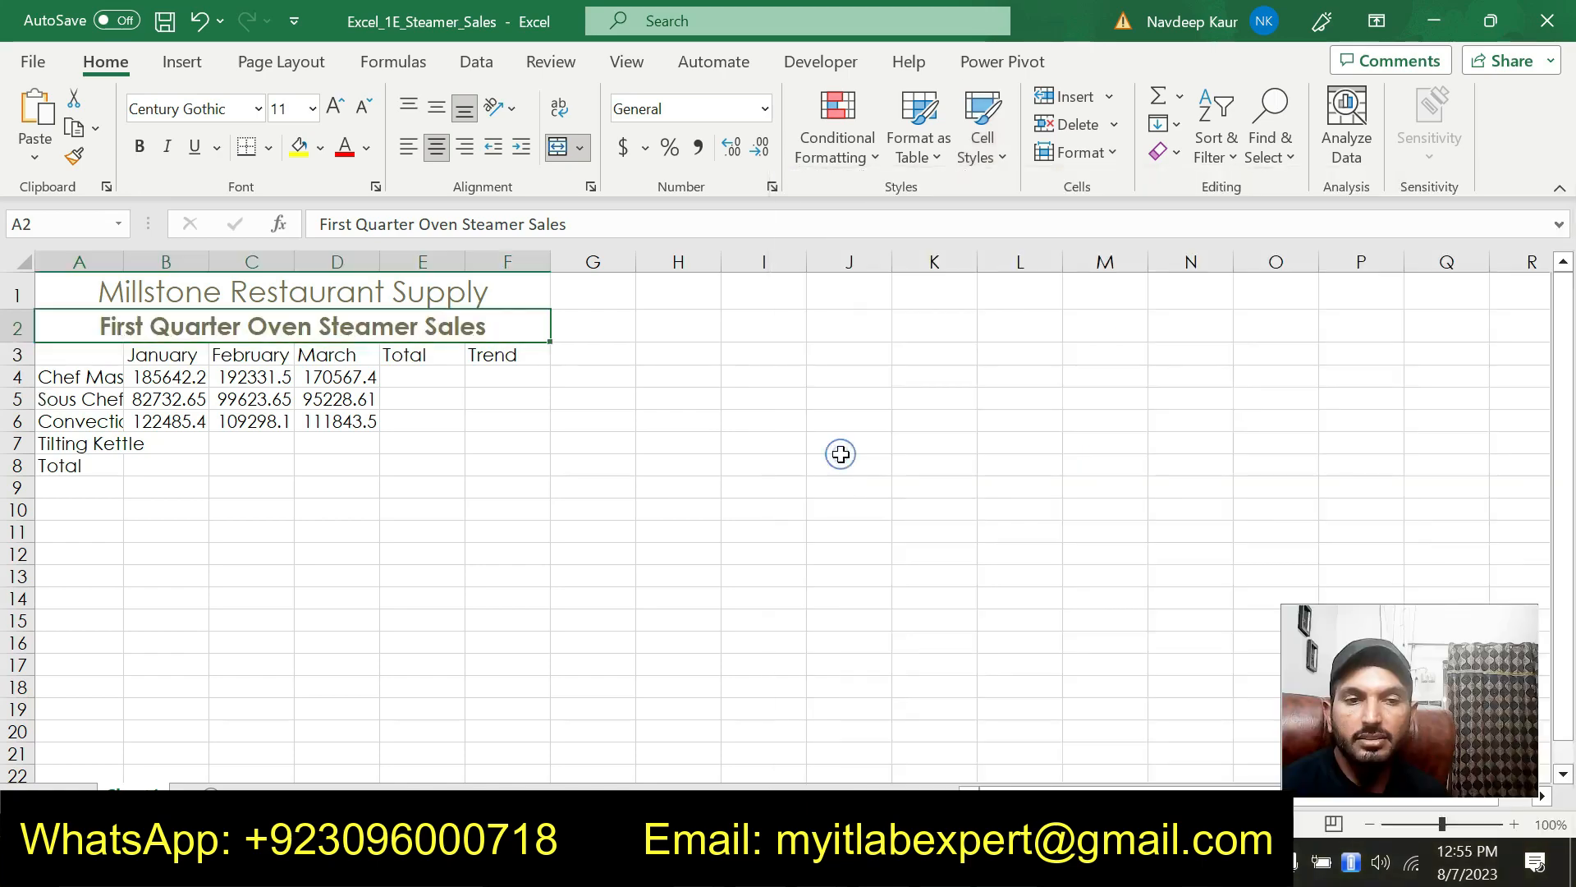
pyautogui.hotkey('alt', 'Tab')
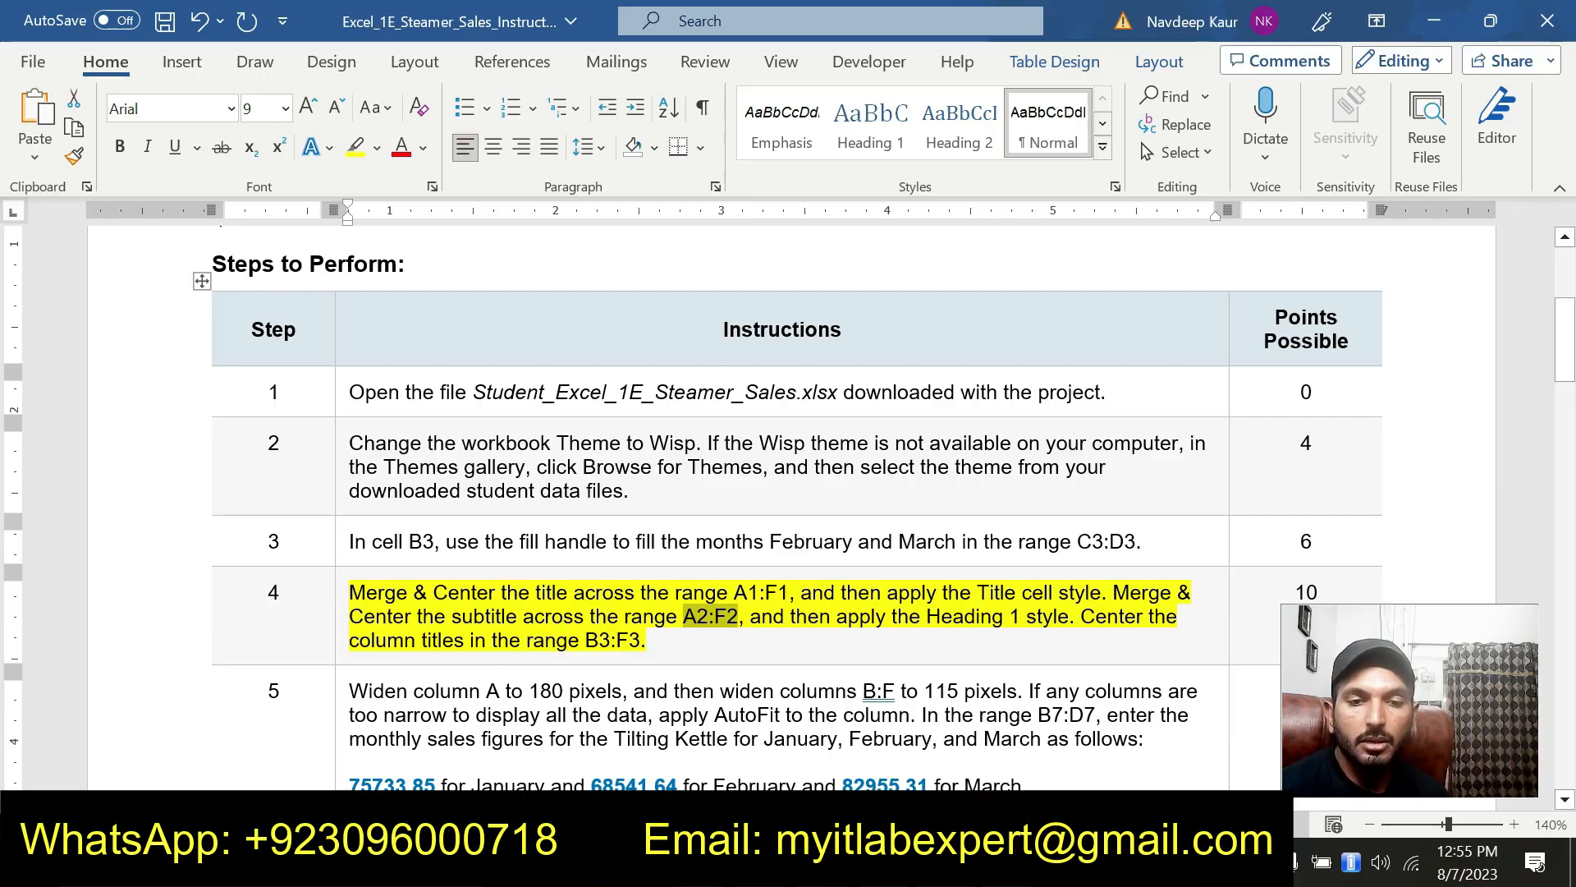
# Look up the range B3:F3 in step 4 of the Word instructions, and center the column titles across that range in Excel.
pyautogui.doubleClick(600, 641)
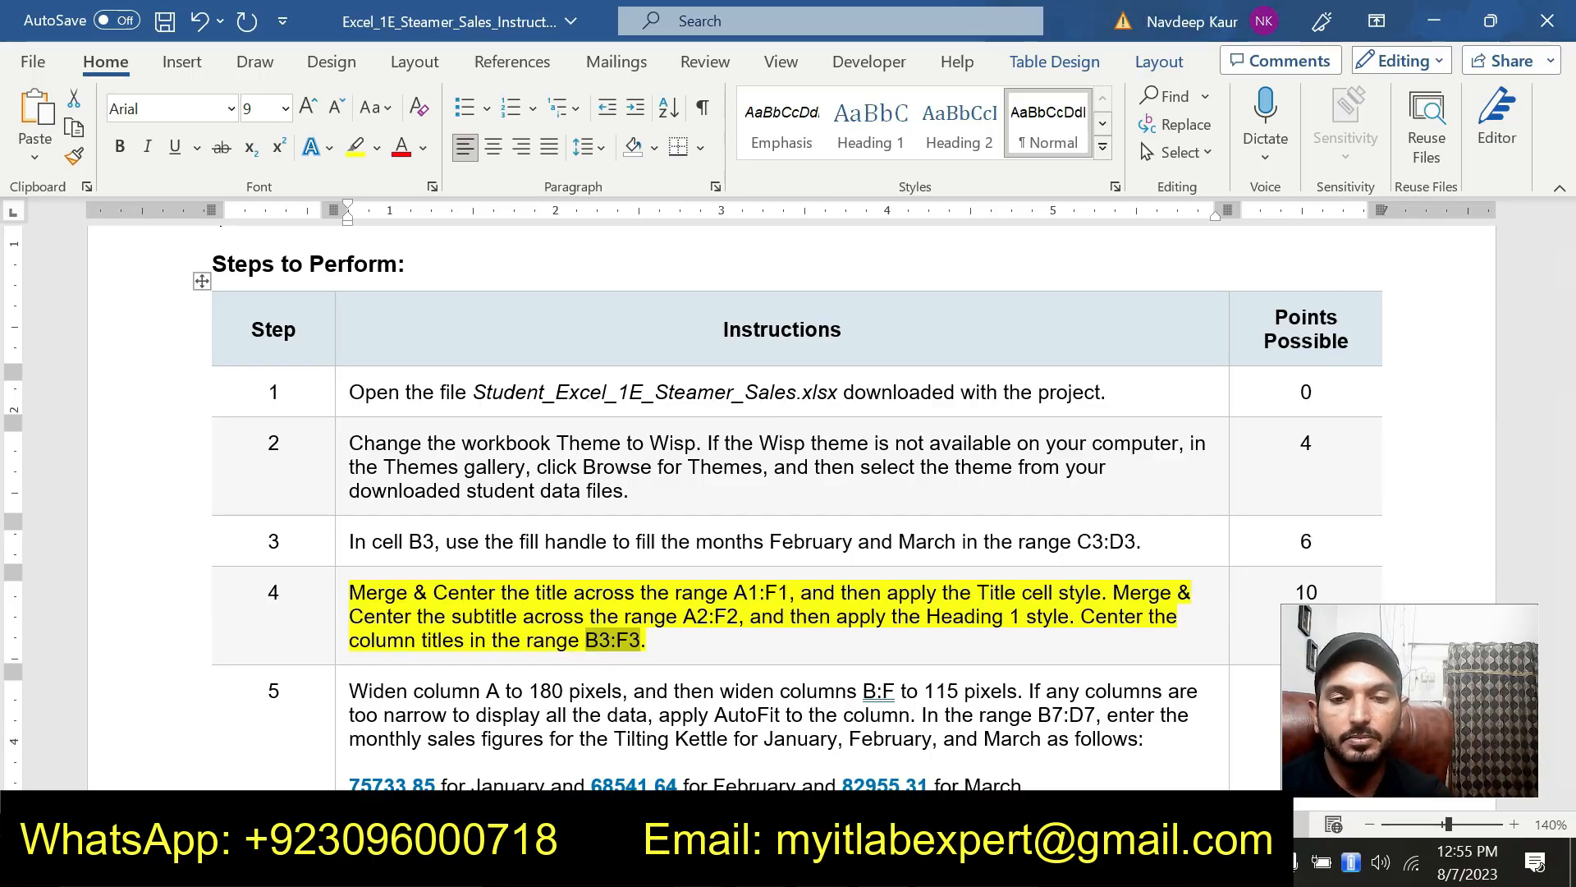
pyautogui.hotkey('alt', 'Tab')
pyautogui.click(49, 224)
pyautogui.write('B3:F3')
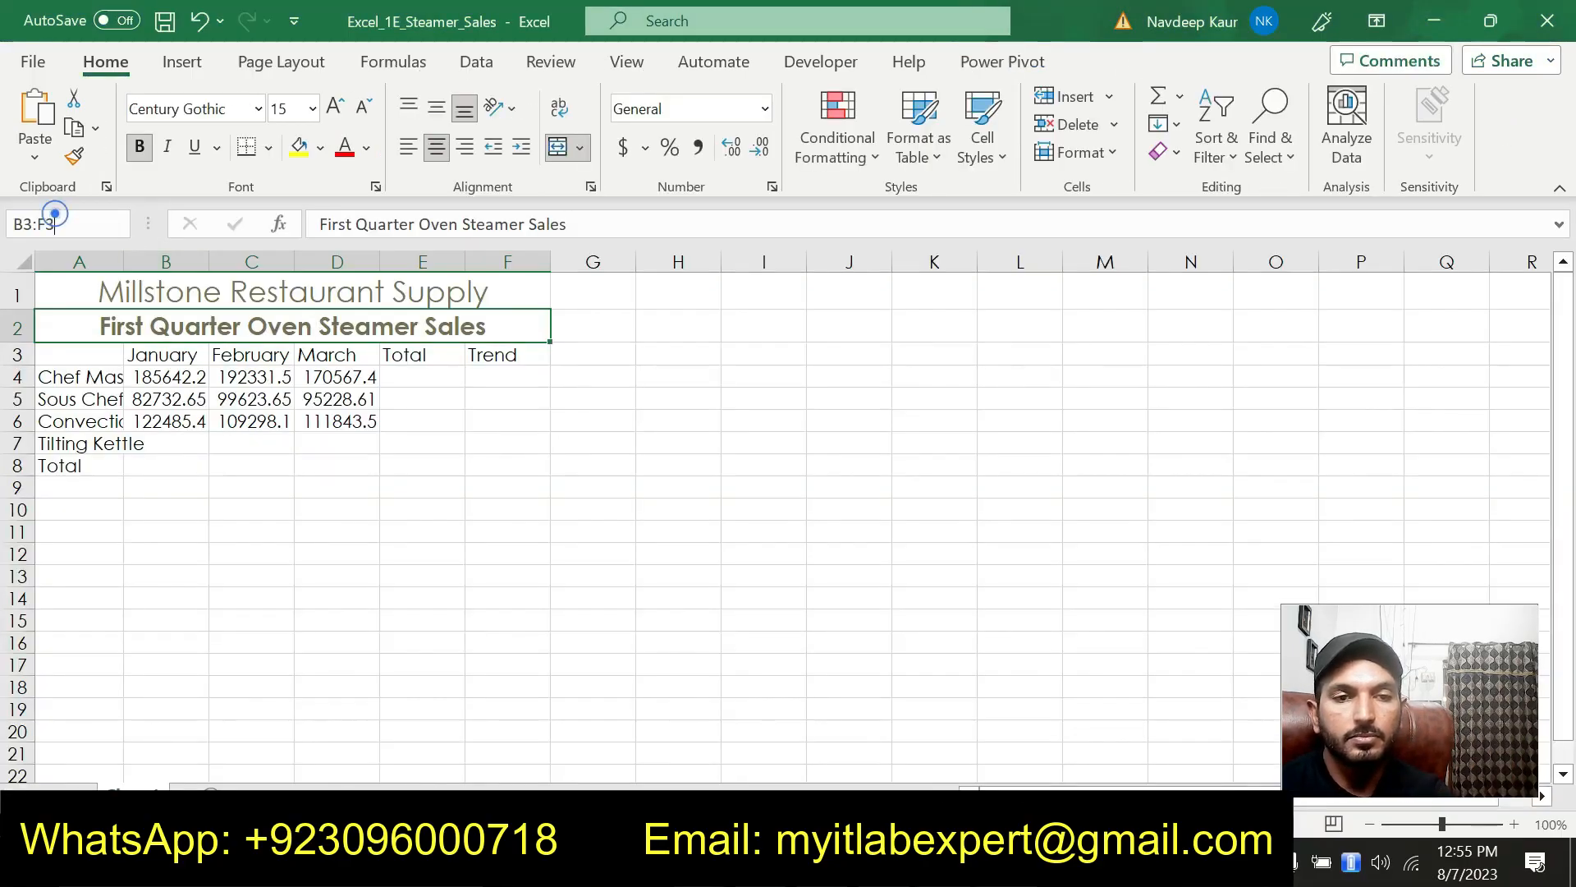
pyautogui.press('Return')
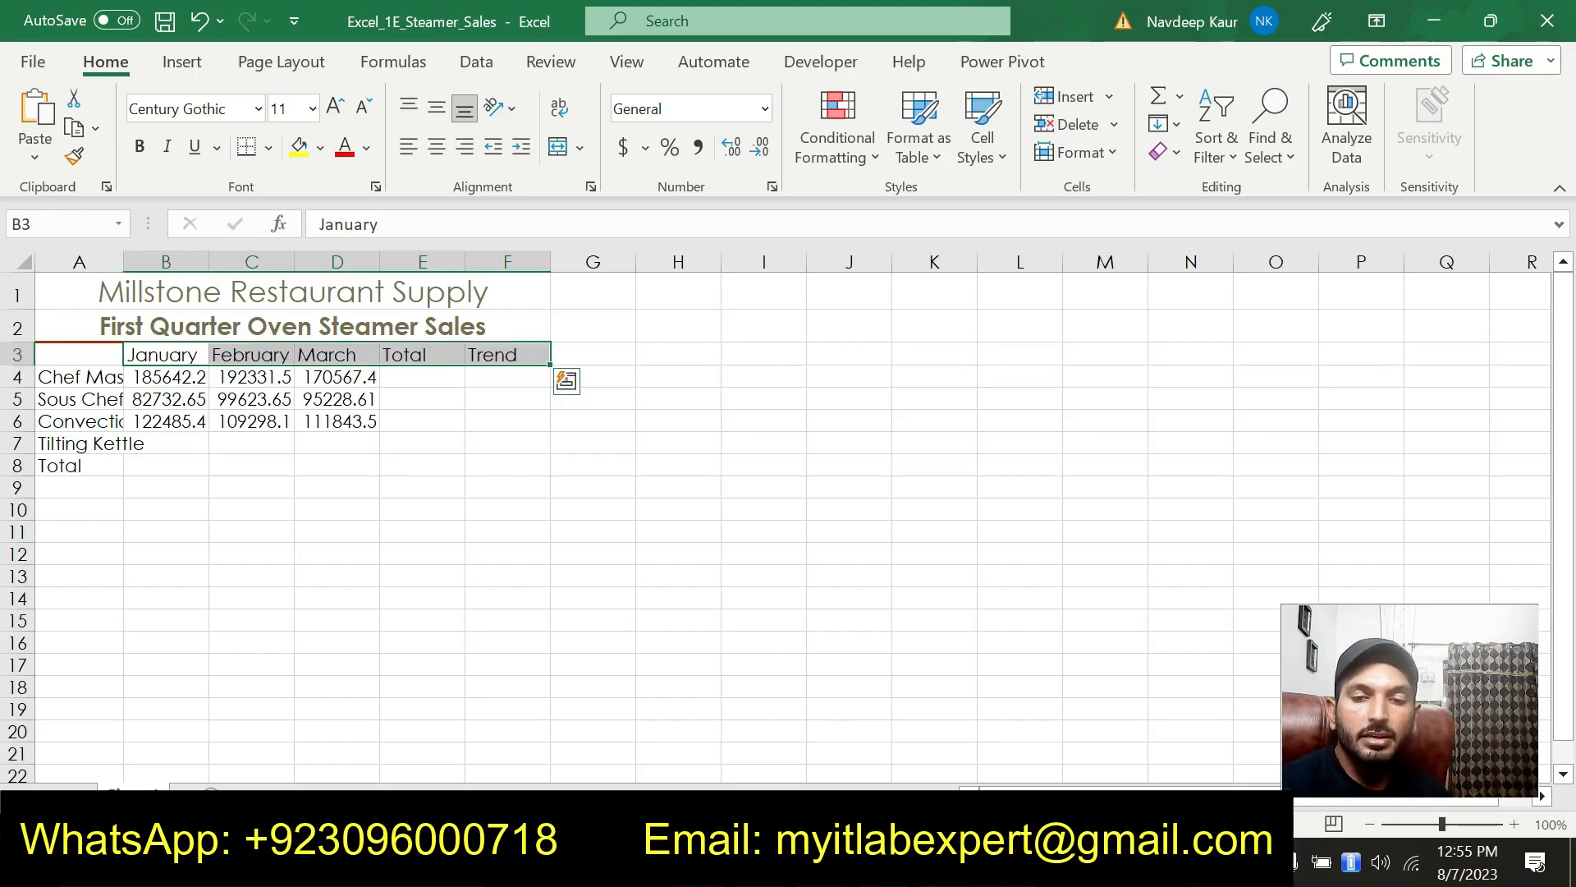
pyautogui.hotkey('alt', 'Tab')
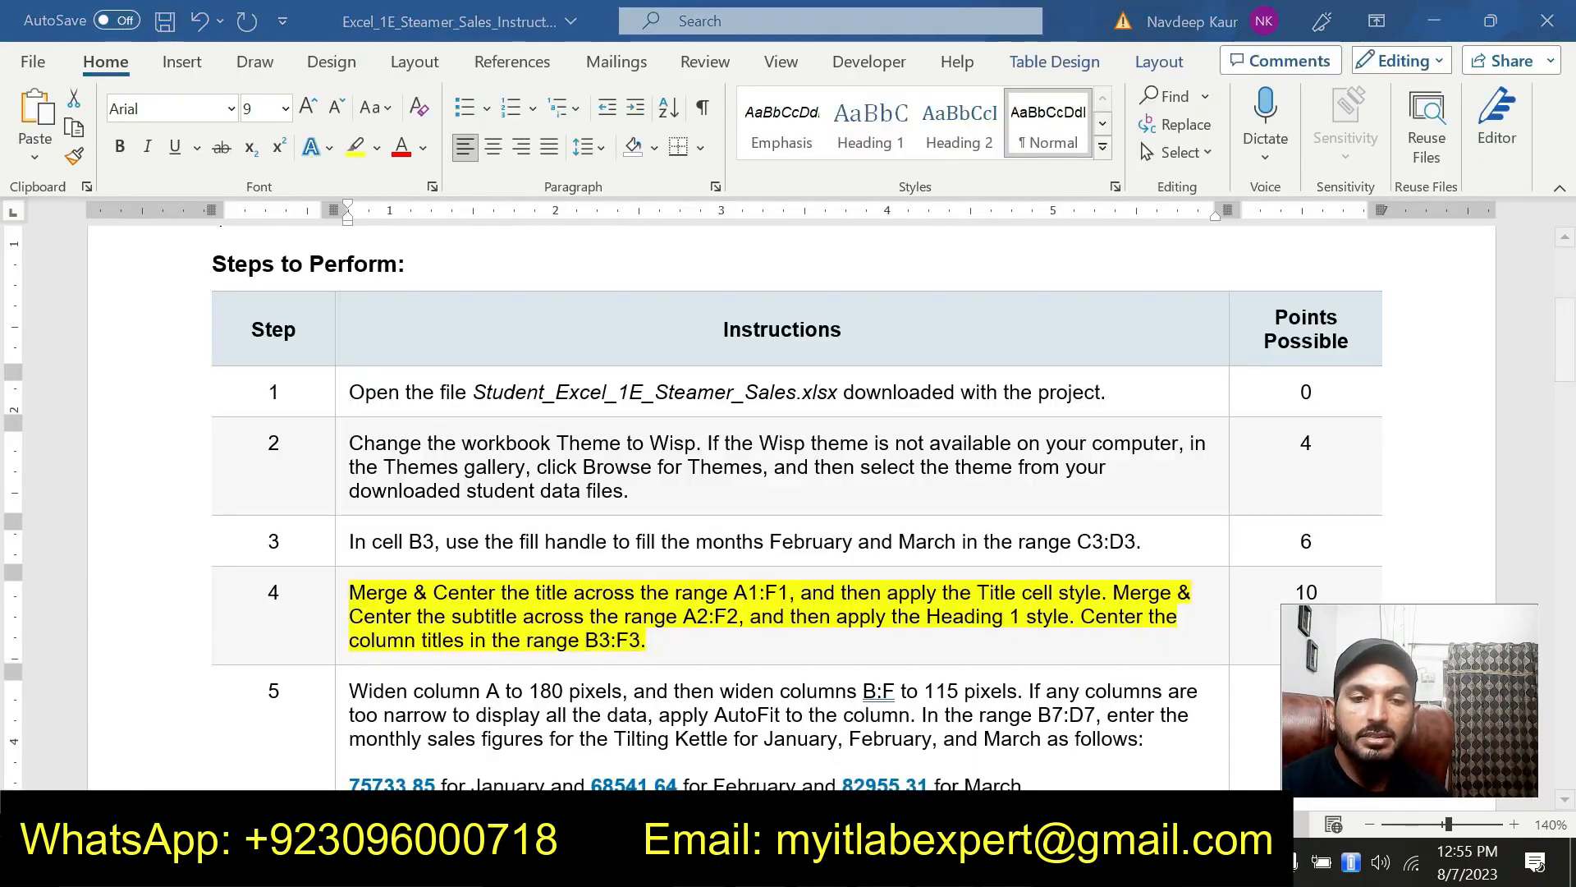
pyautogui.hotkey('alt', 'Tab')
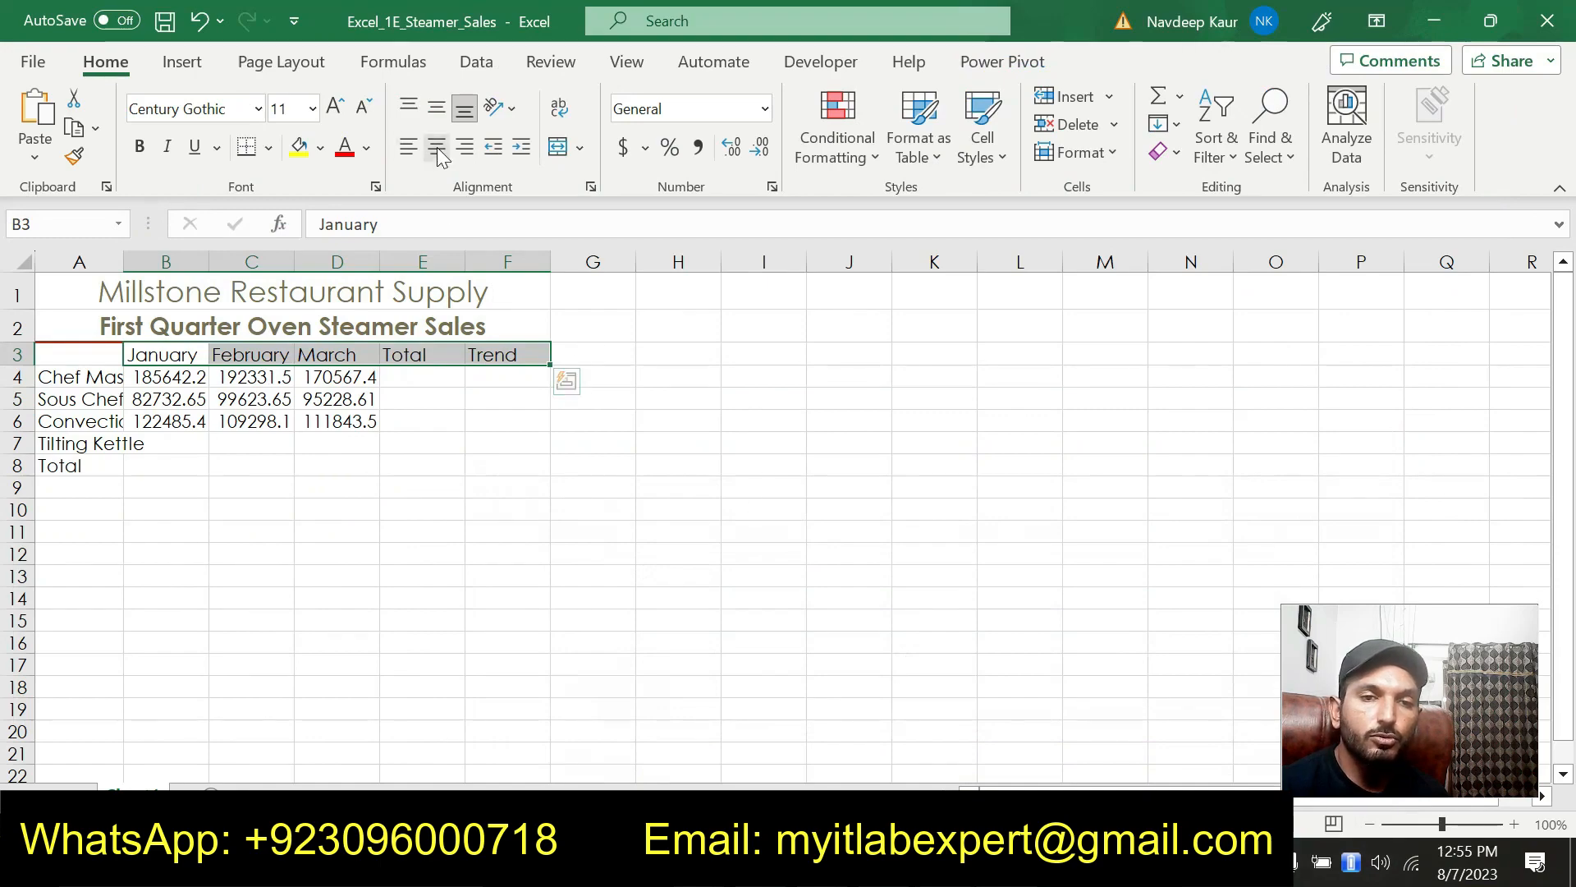
pyautogui.click(437, 146)
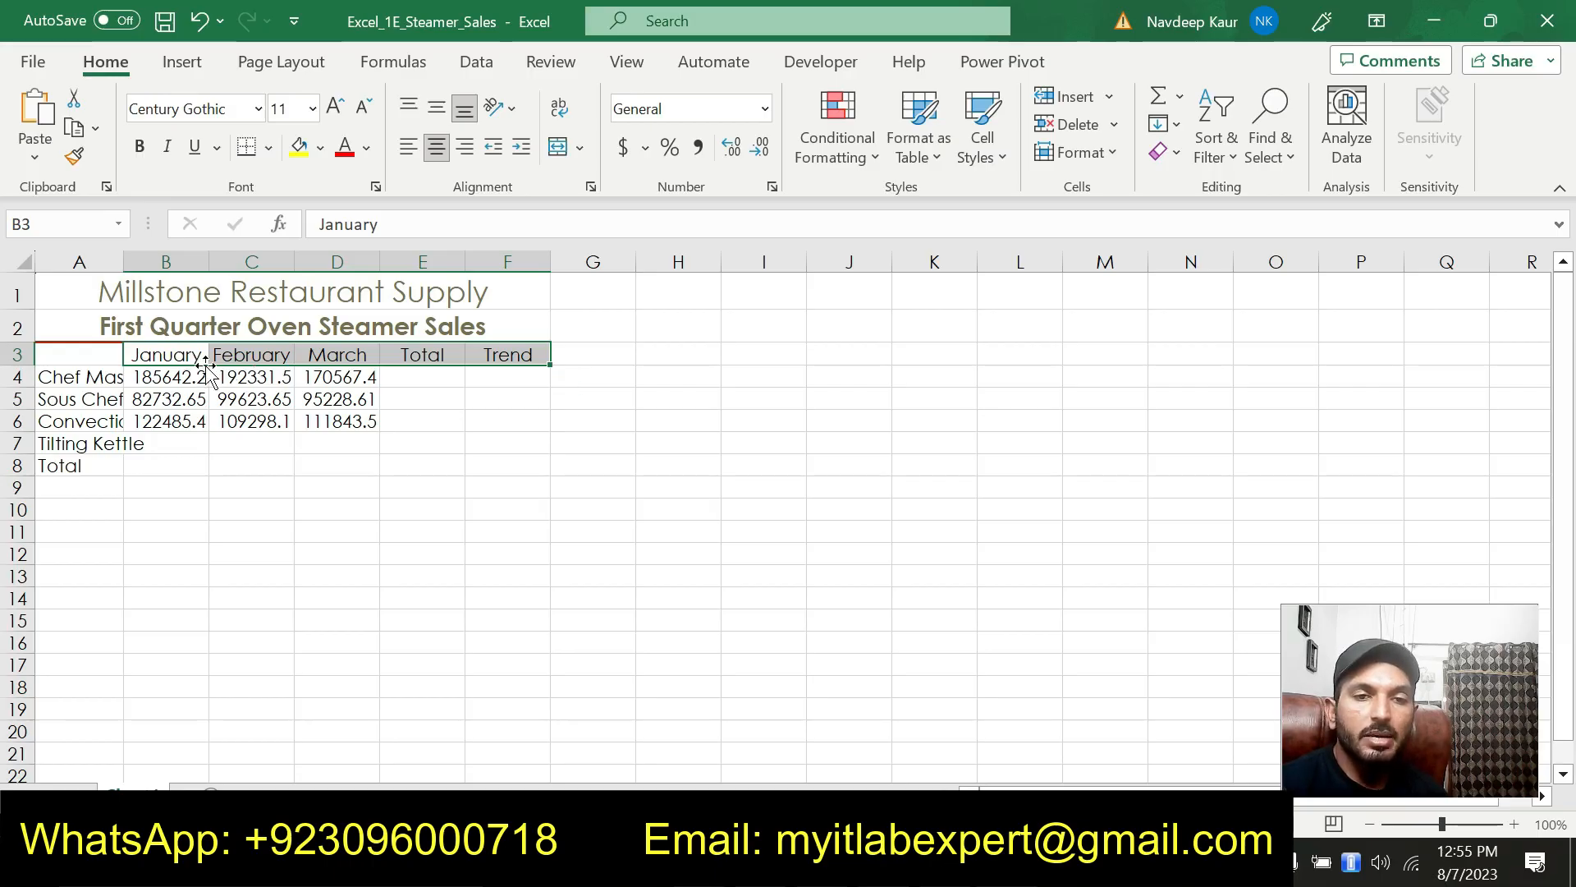
pyautogui.click(587, 551)
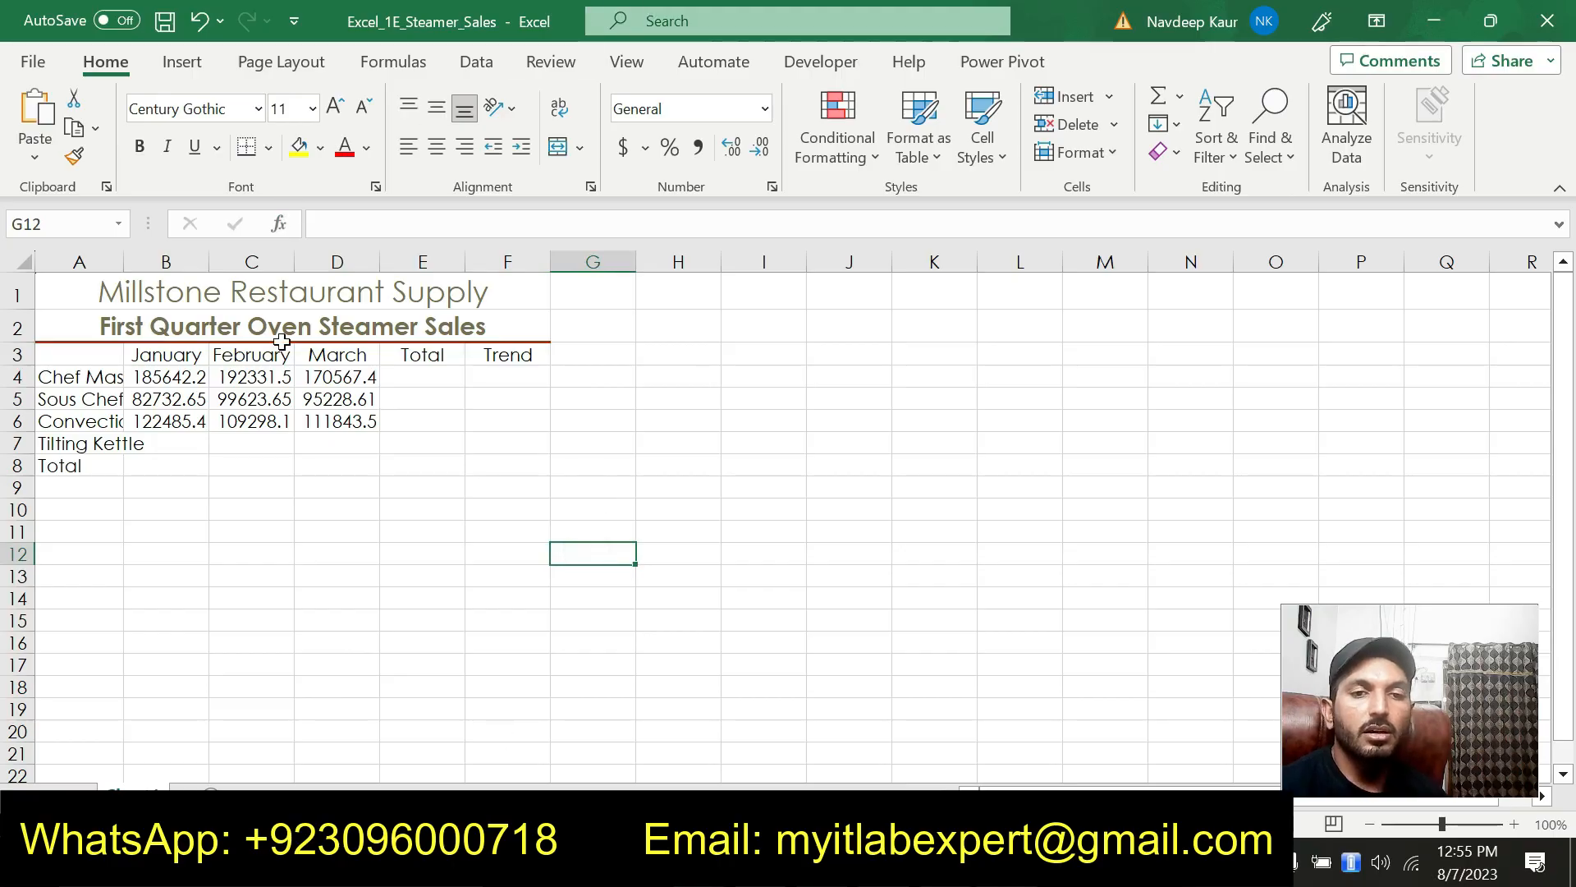
# Return to the Word instructions, remove the yellow highlight from step 4, and highlight the step 5 text through the March sales figure in yellow.
pyautogui.hotkey('alt', 'Tab')
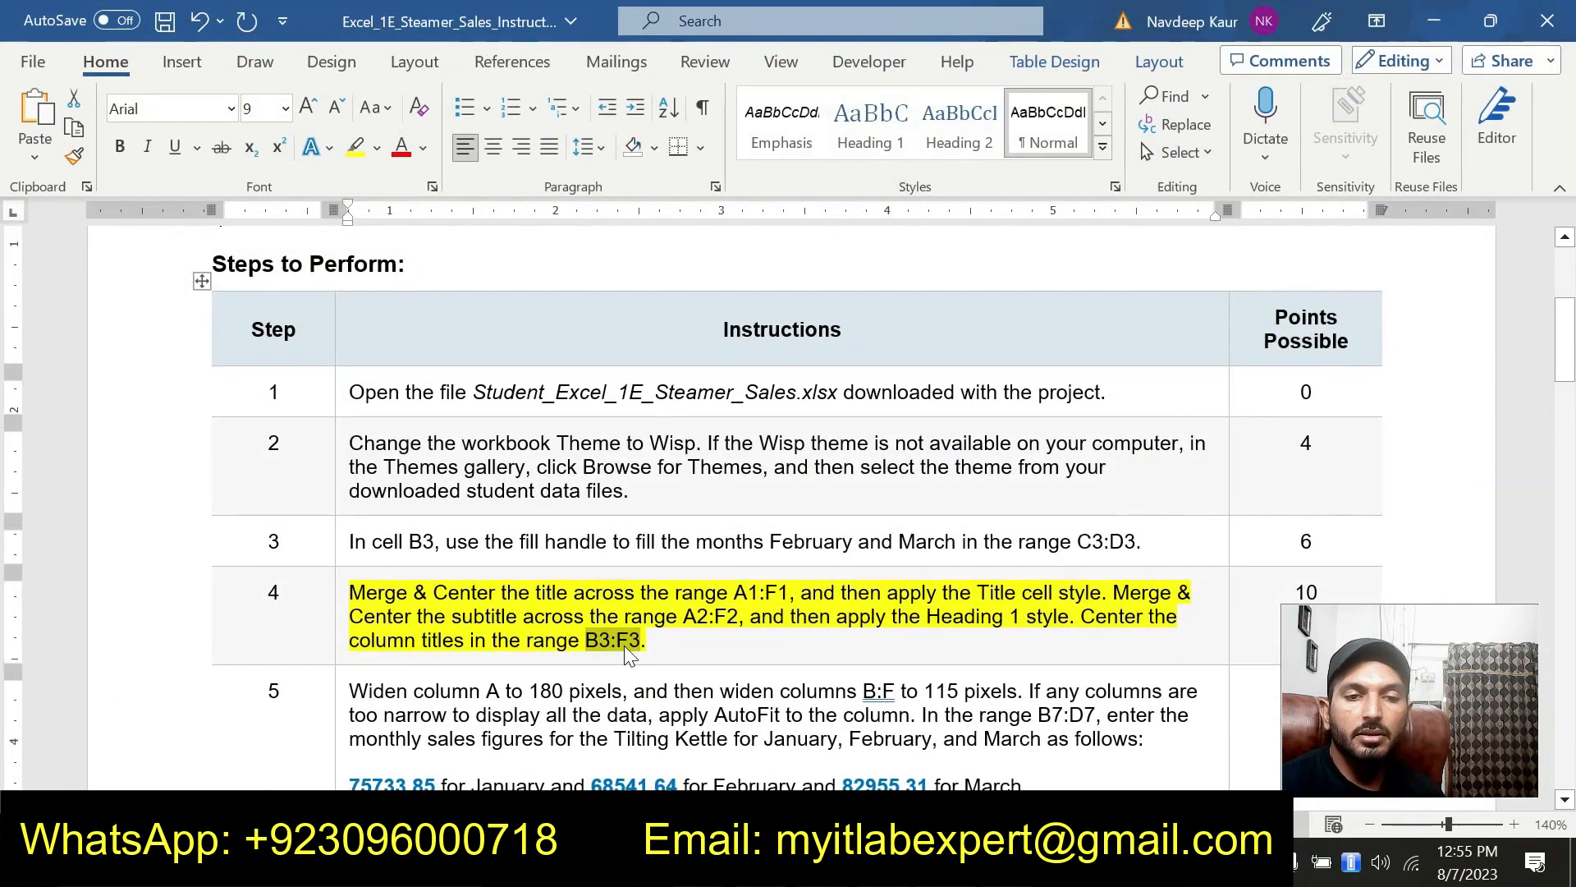
pyautogui.click(660, 639)
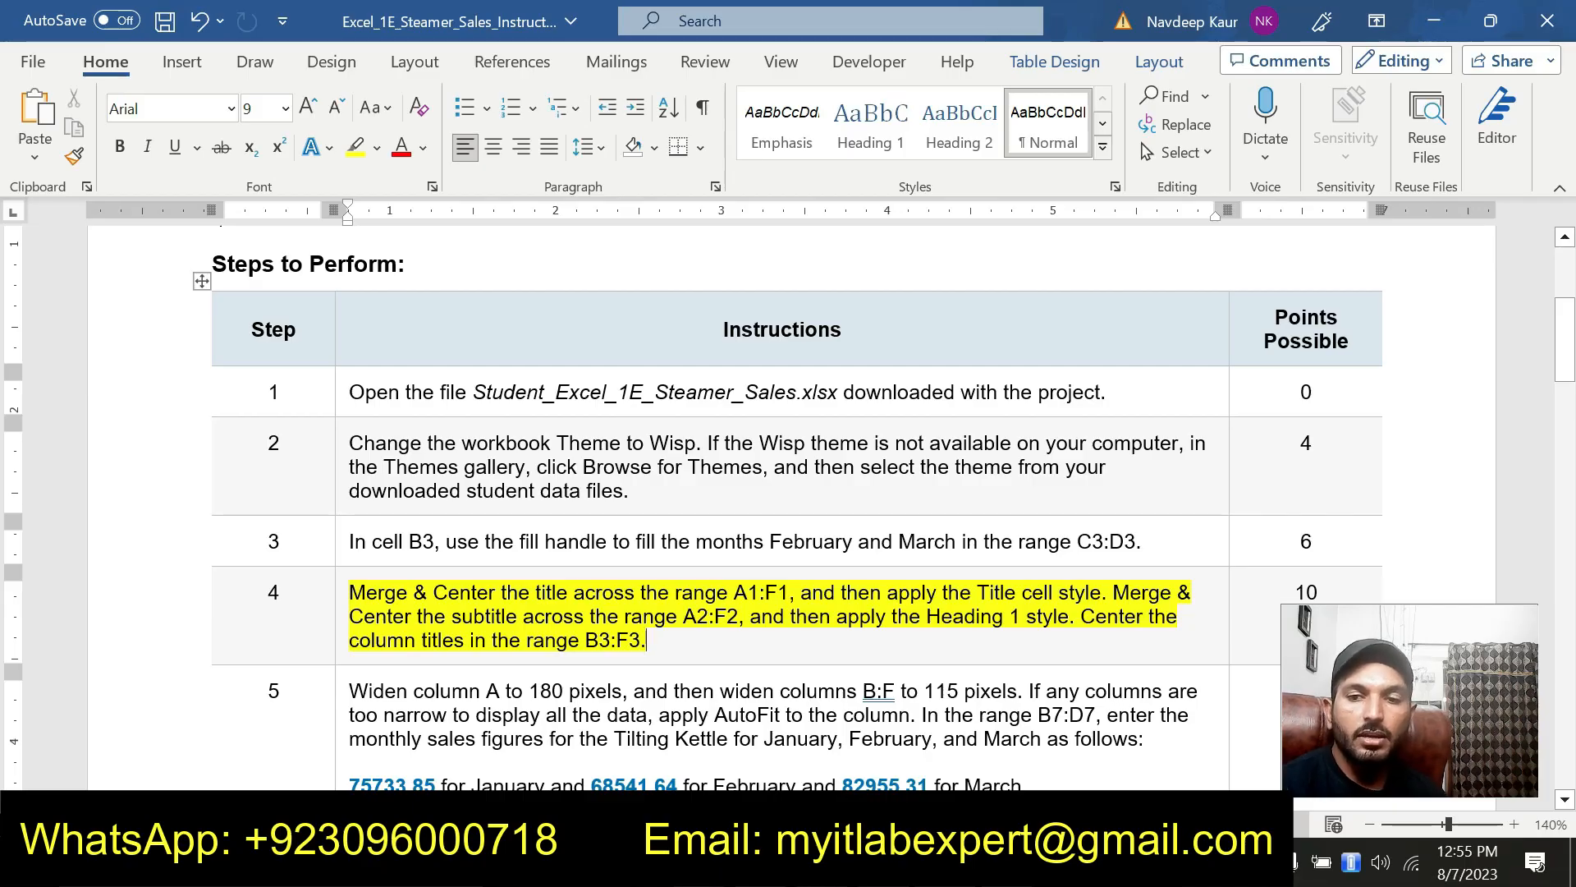
pyautogui.moveTo(648, 637); pyautogui.dragTo(349, 591)
pyautogui.click(498, 549)
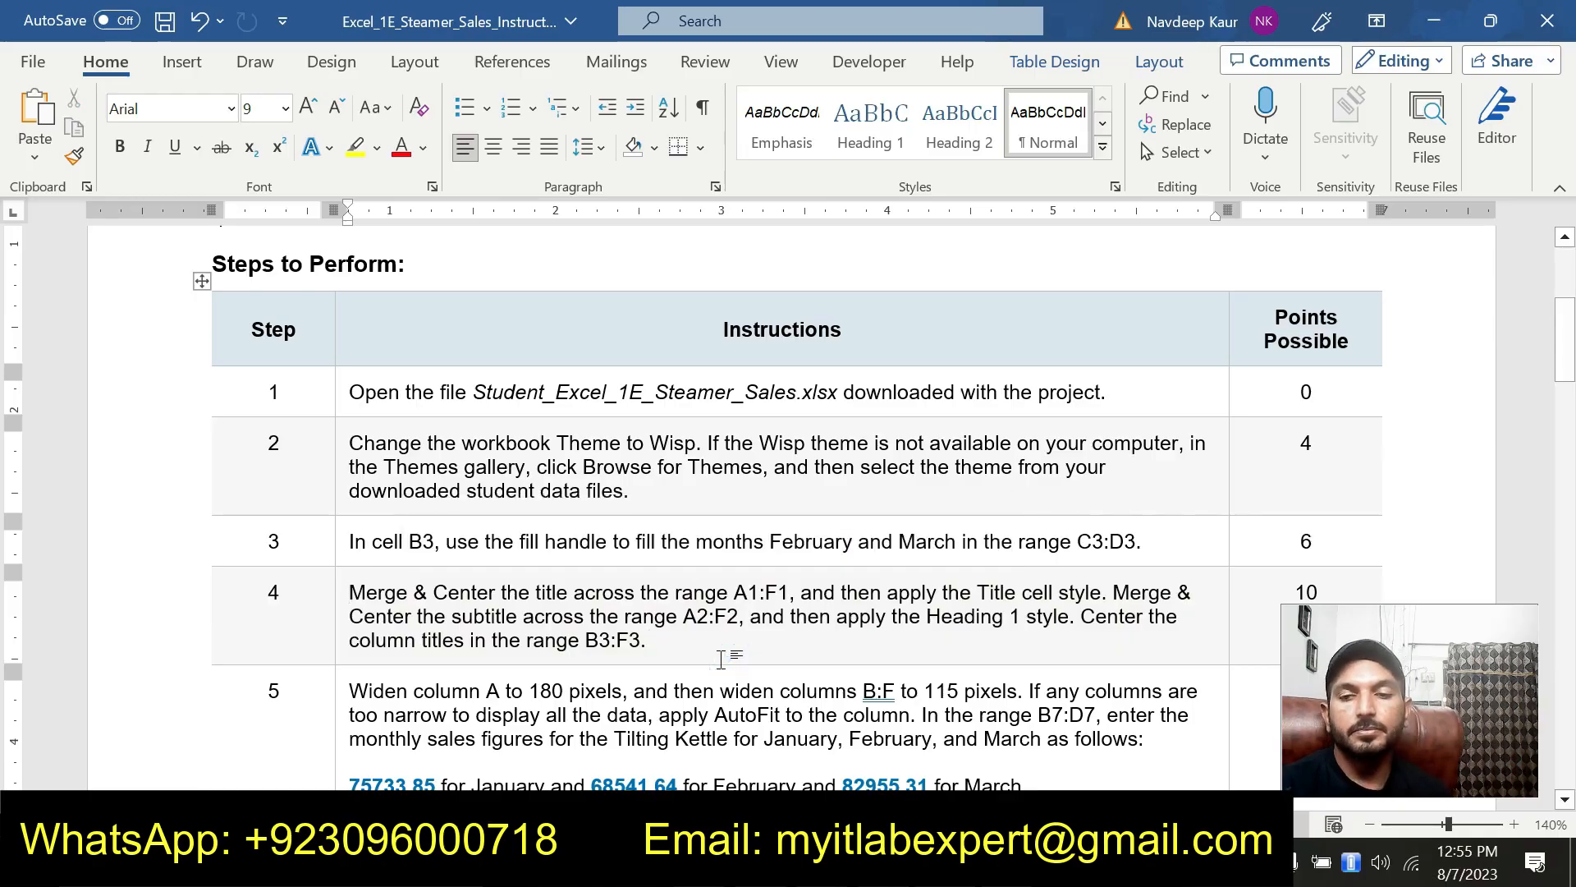
pyautogui.scroll(-1, 704, 644)
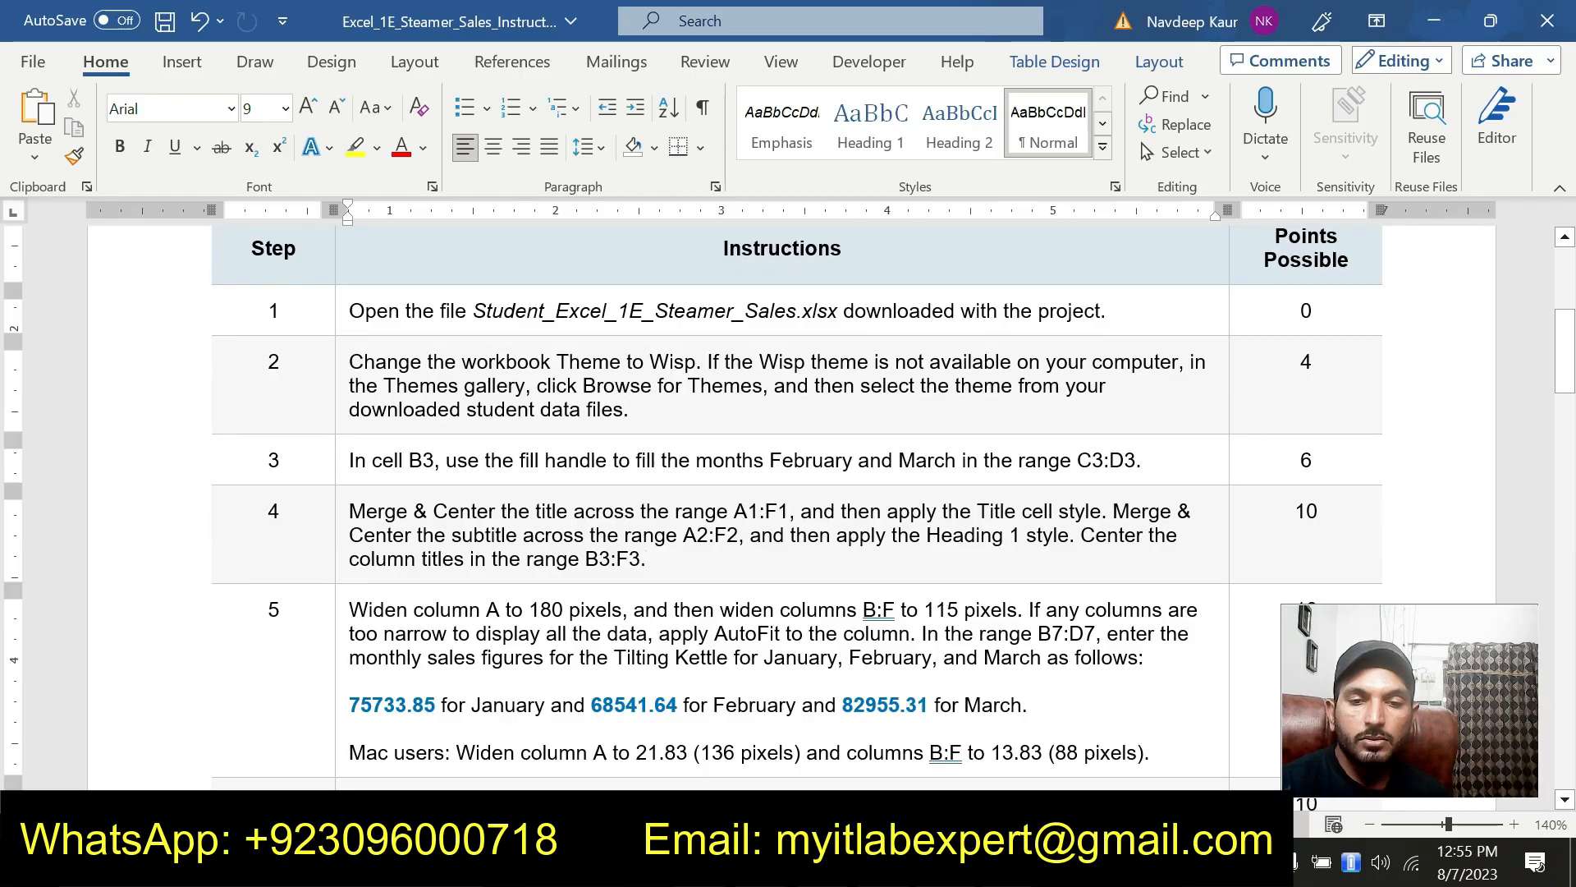
pyautogui.moveTo(1092, 704); pyautogui.dragTo(349, 609)
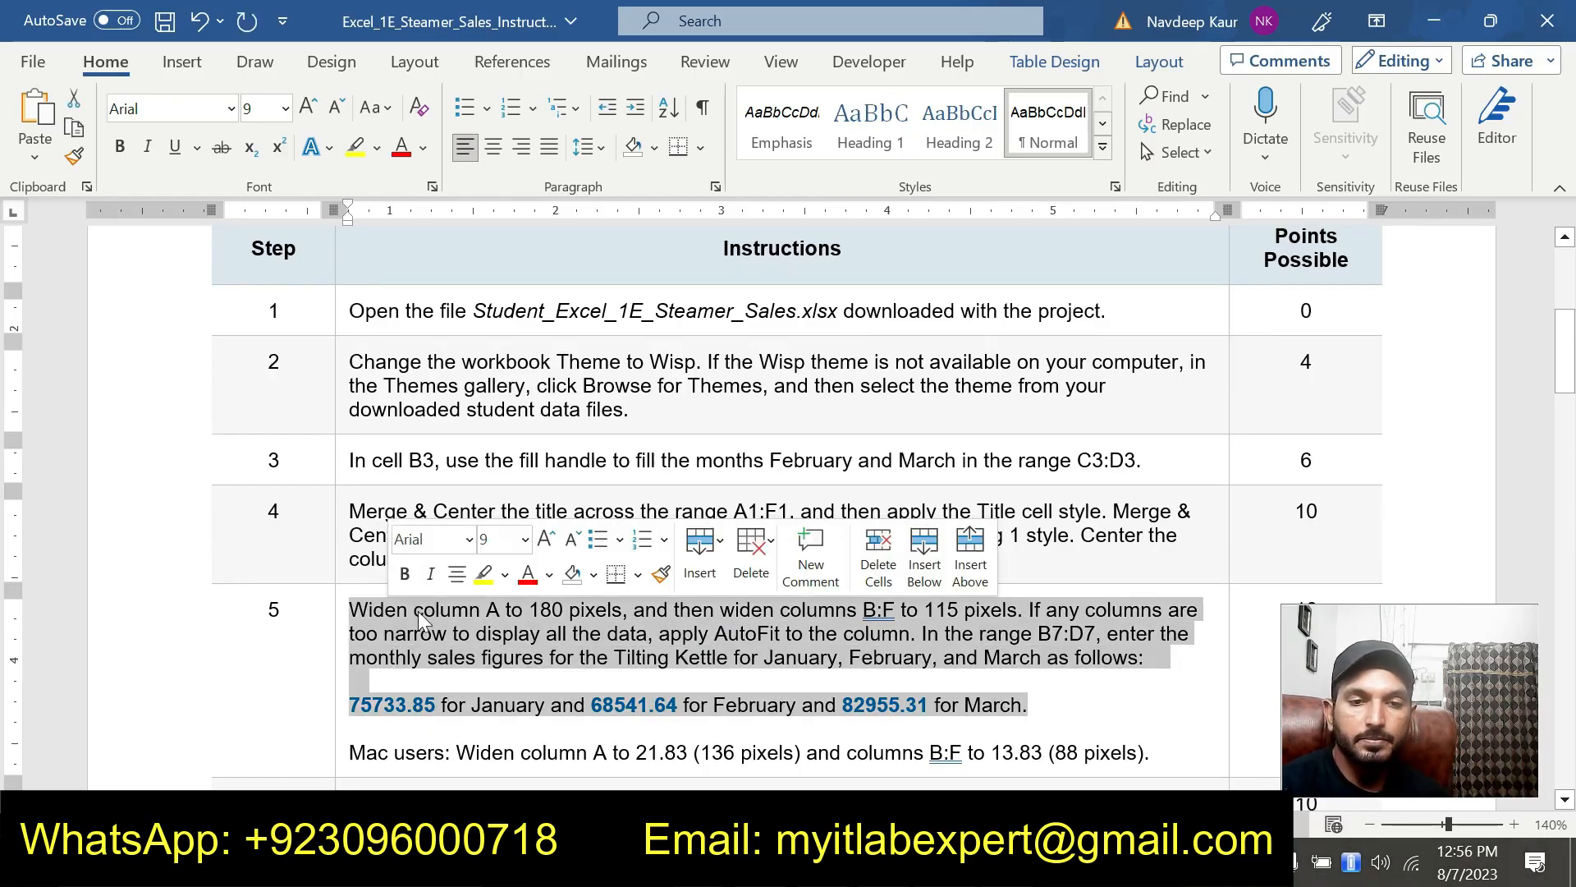
pyautogui.click(484, 575)
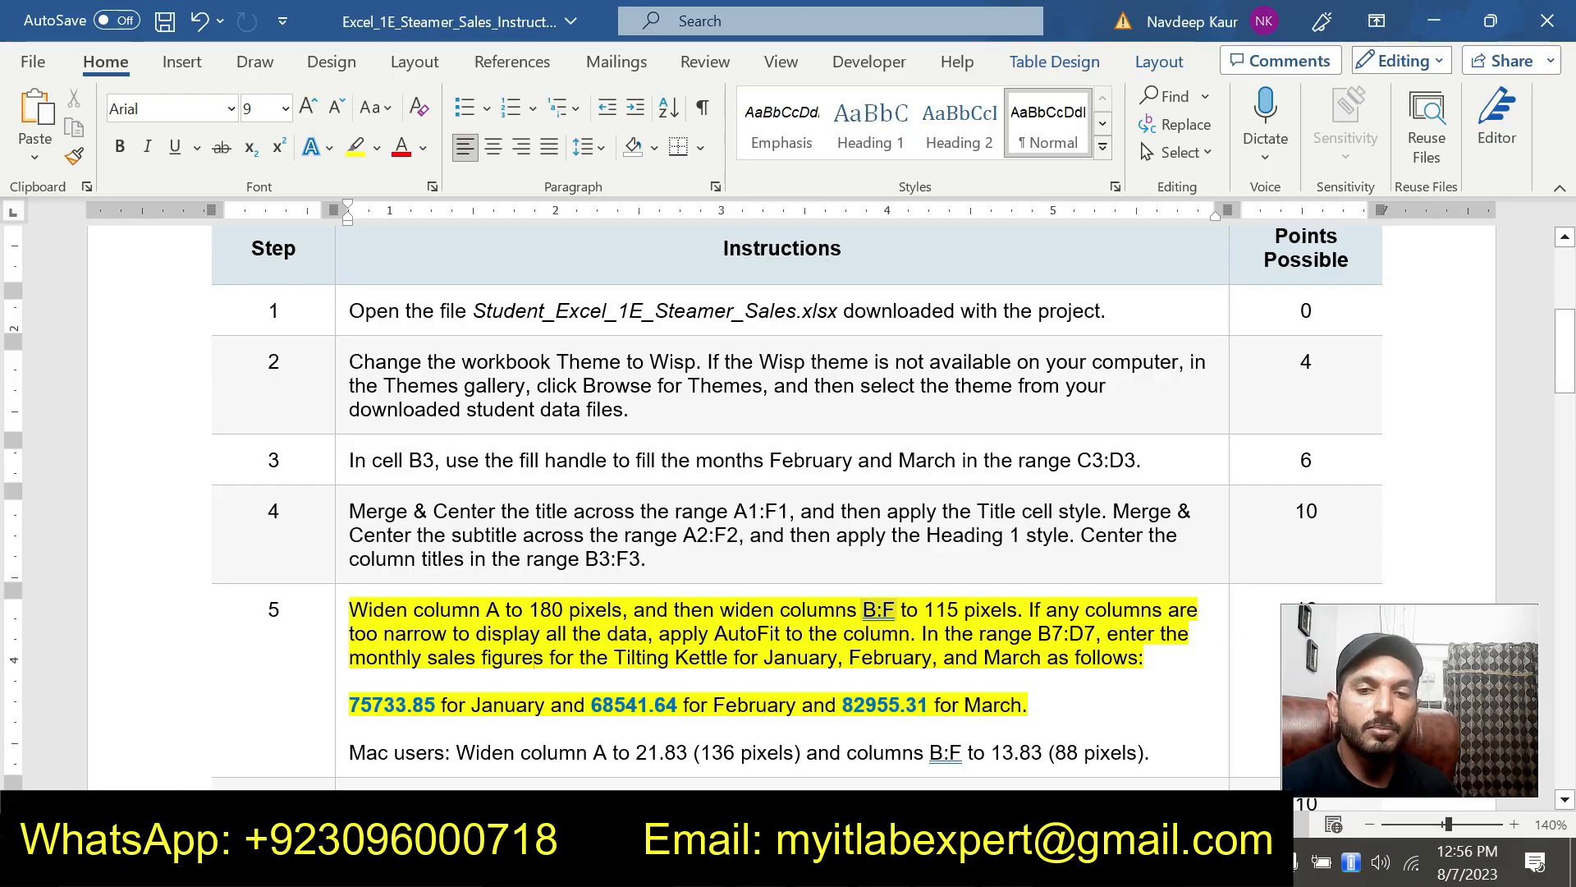
# Switch to Excel, try to set column A's width to 180 as a numeric column width, and undo the change.
pyautogui.hotkey('alt', 'Tab')
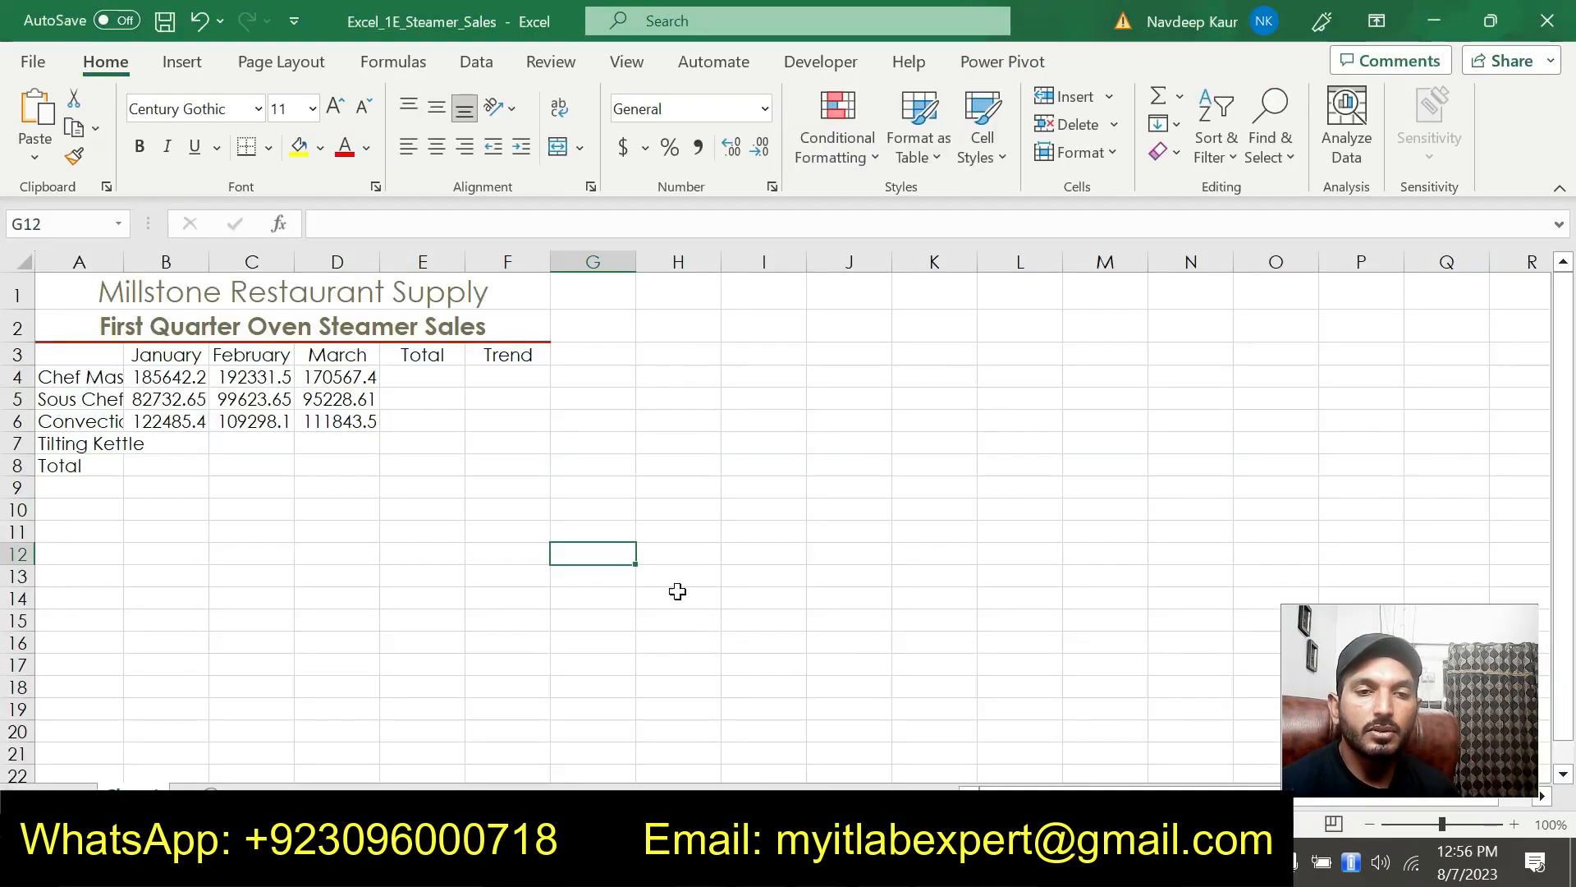
pyautogui.click(82, 260)
pyautogui.rightClick(82, 260)
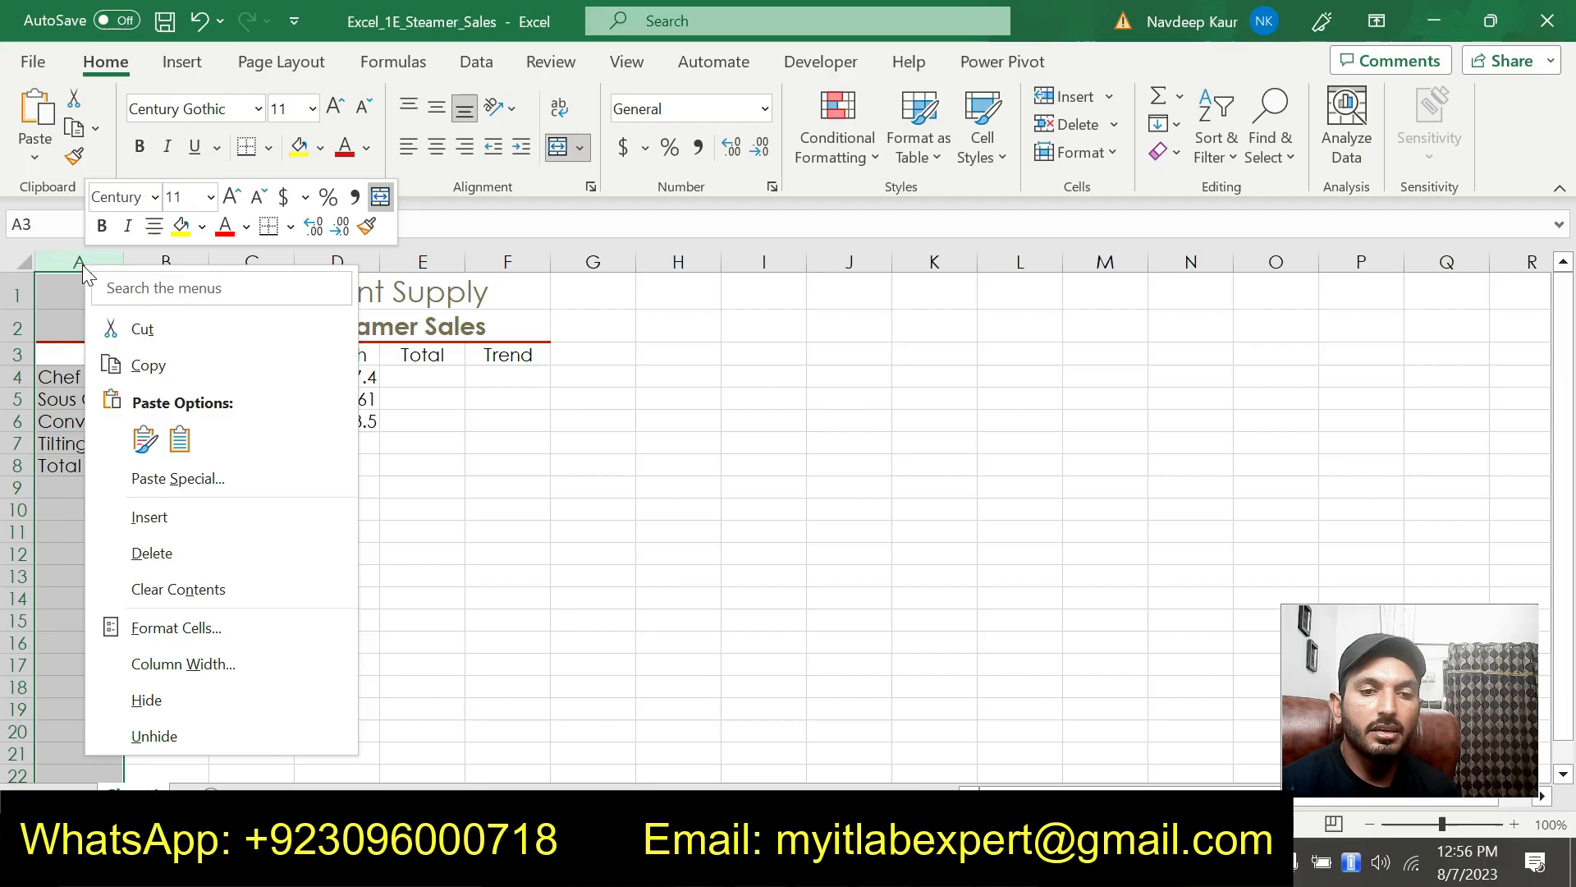
pyautogui.click(210, 668)
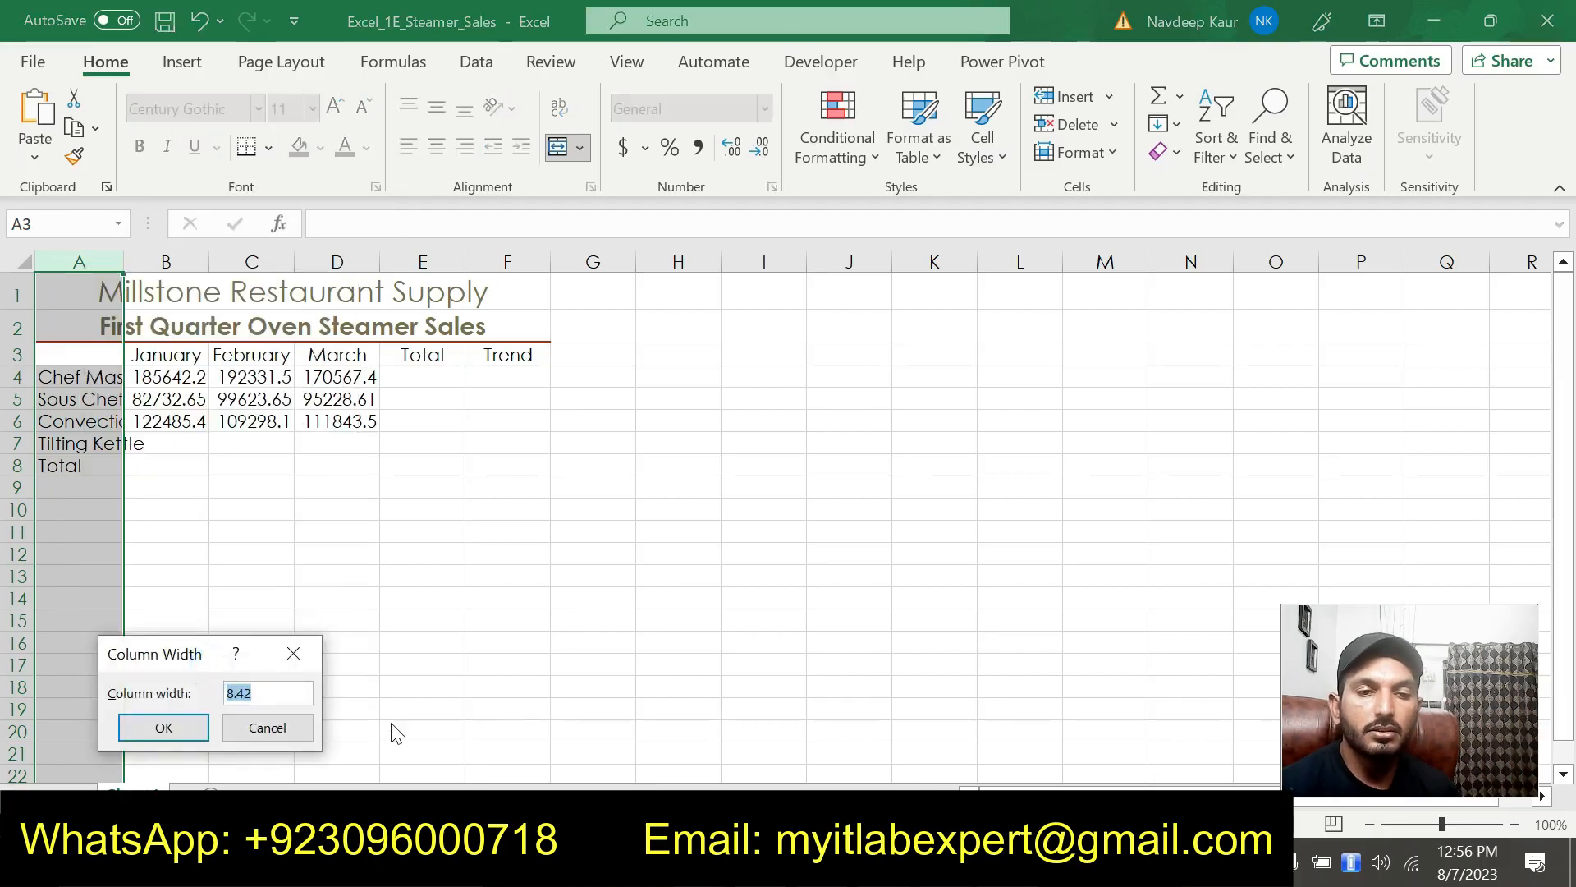
pyautogui.click(232, 651)
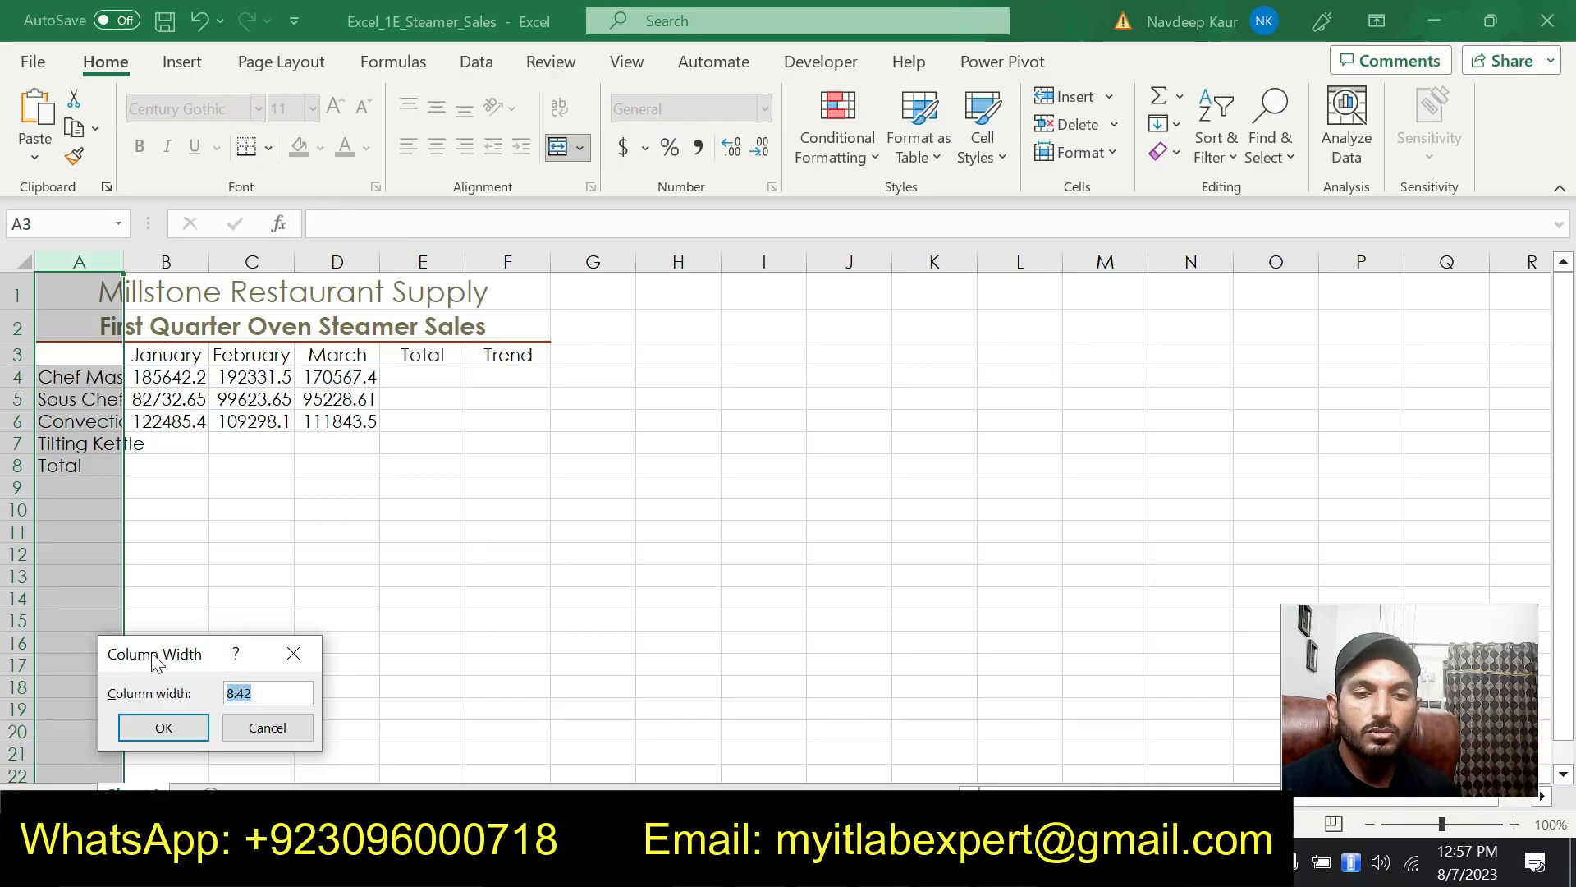
pyautogui.moveTo(159, 661); pyautogui.dragTo(372, 529)
pyautogui.hotkey('alt', 'Tab')
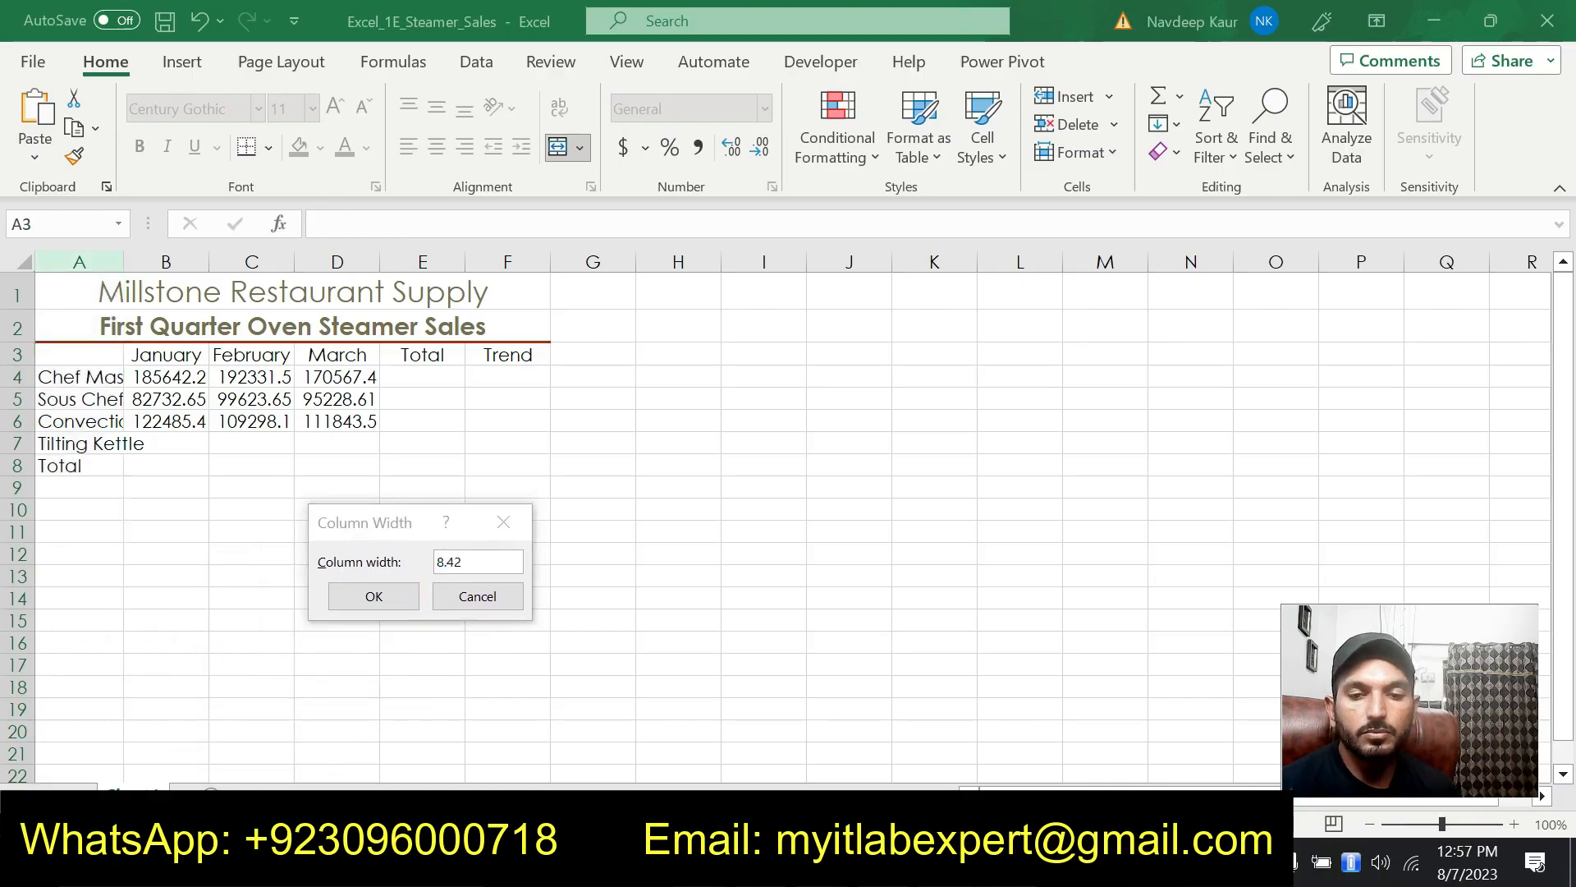
pyautogui.hotkey('alt', 'Tab')
pyautogui.write('1')
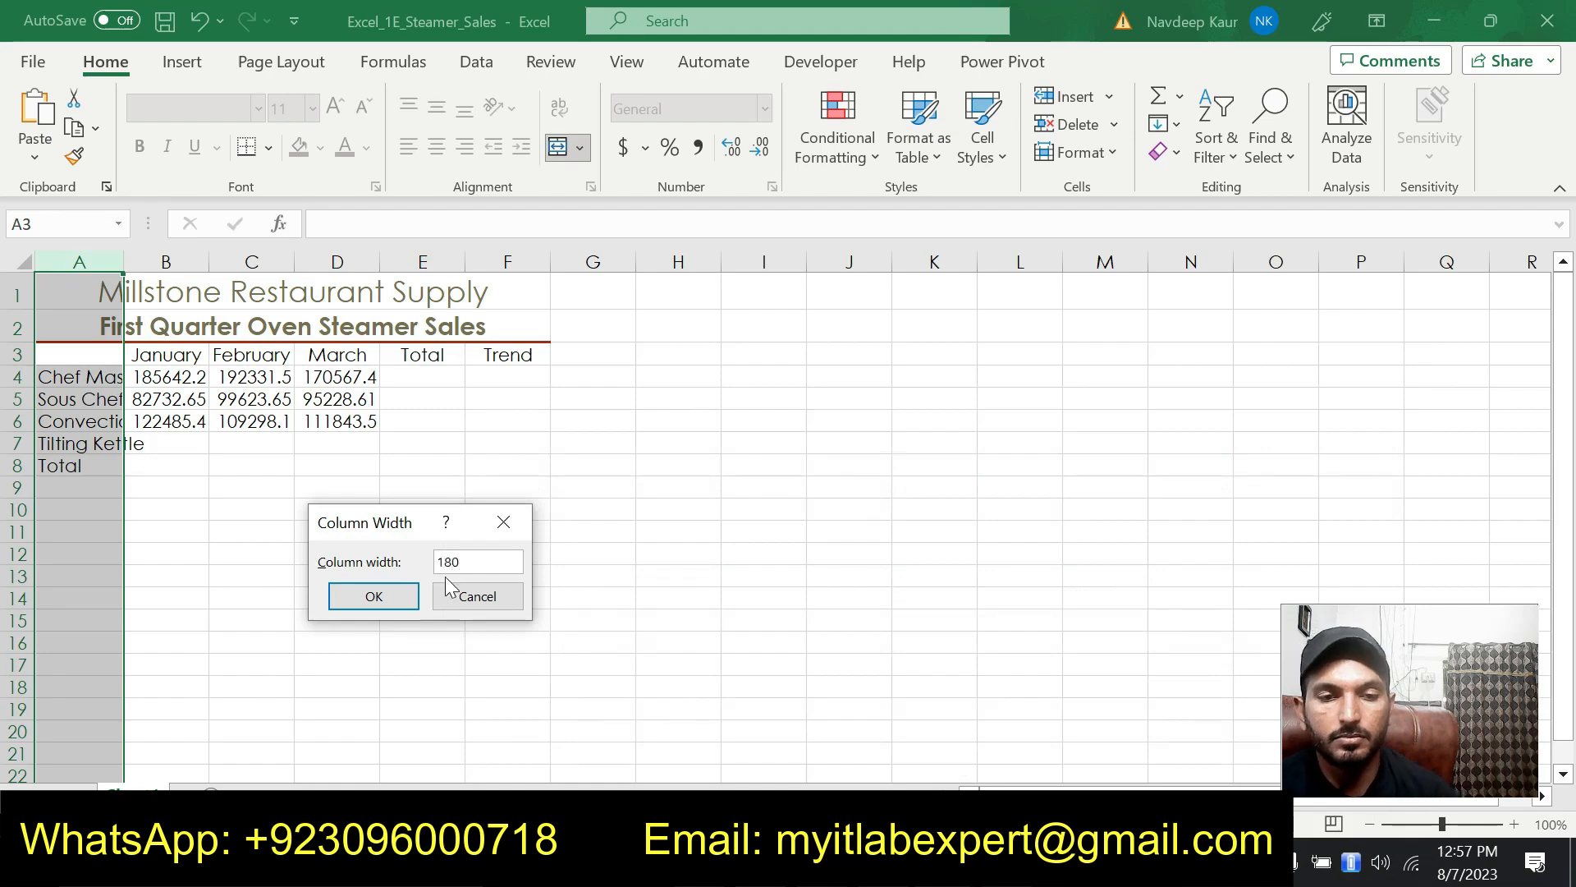
pyautogui.click(376, 596)
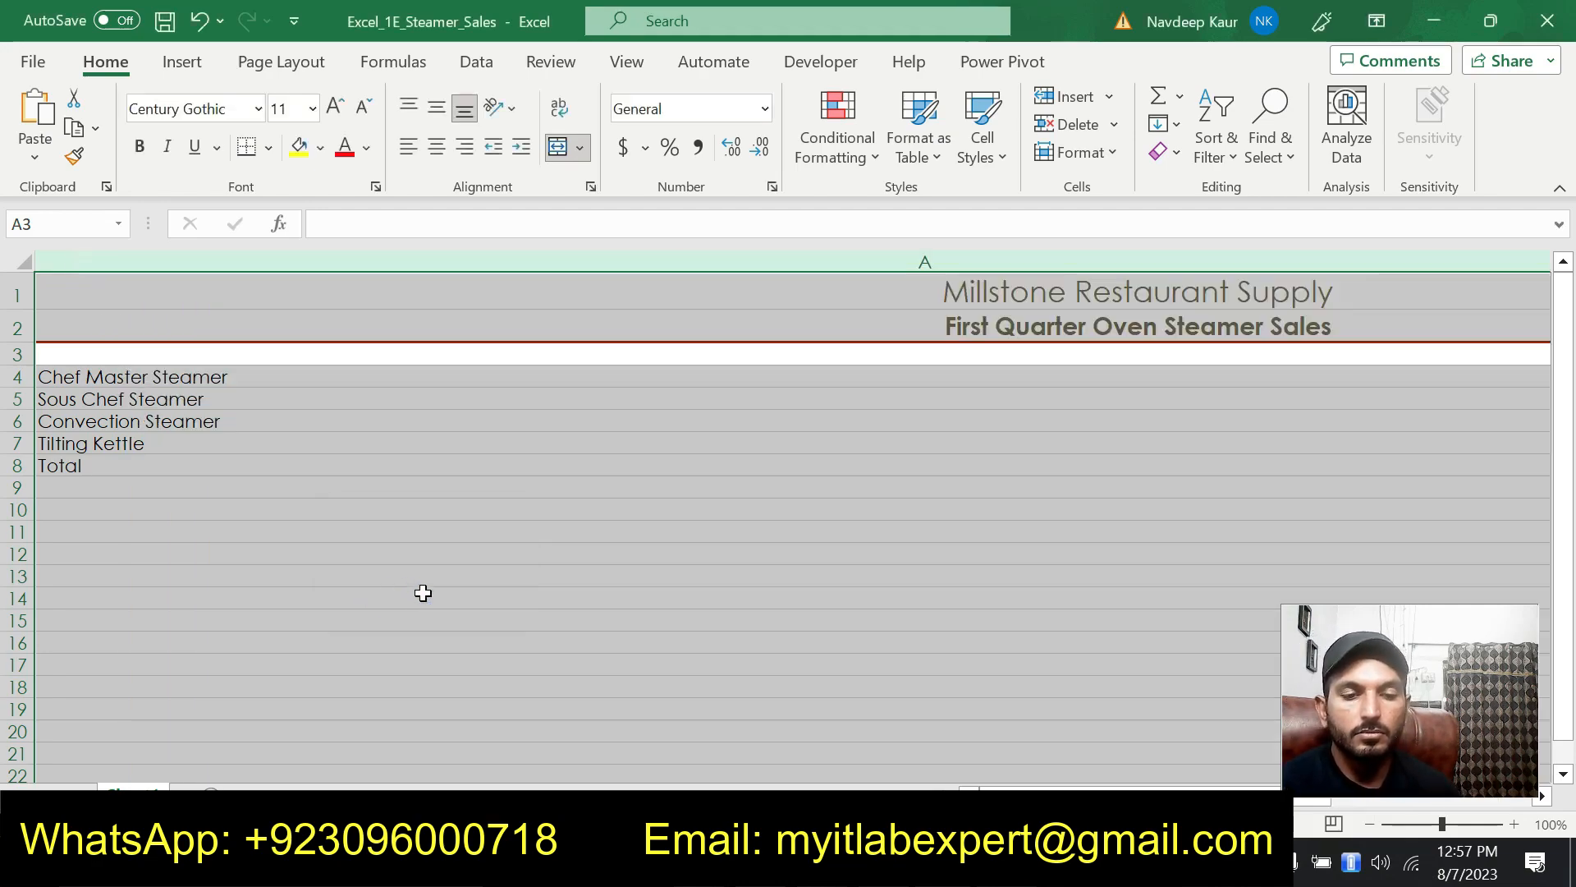
pyautogui.hotkey('ctrl', 'z')
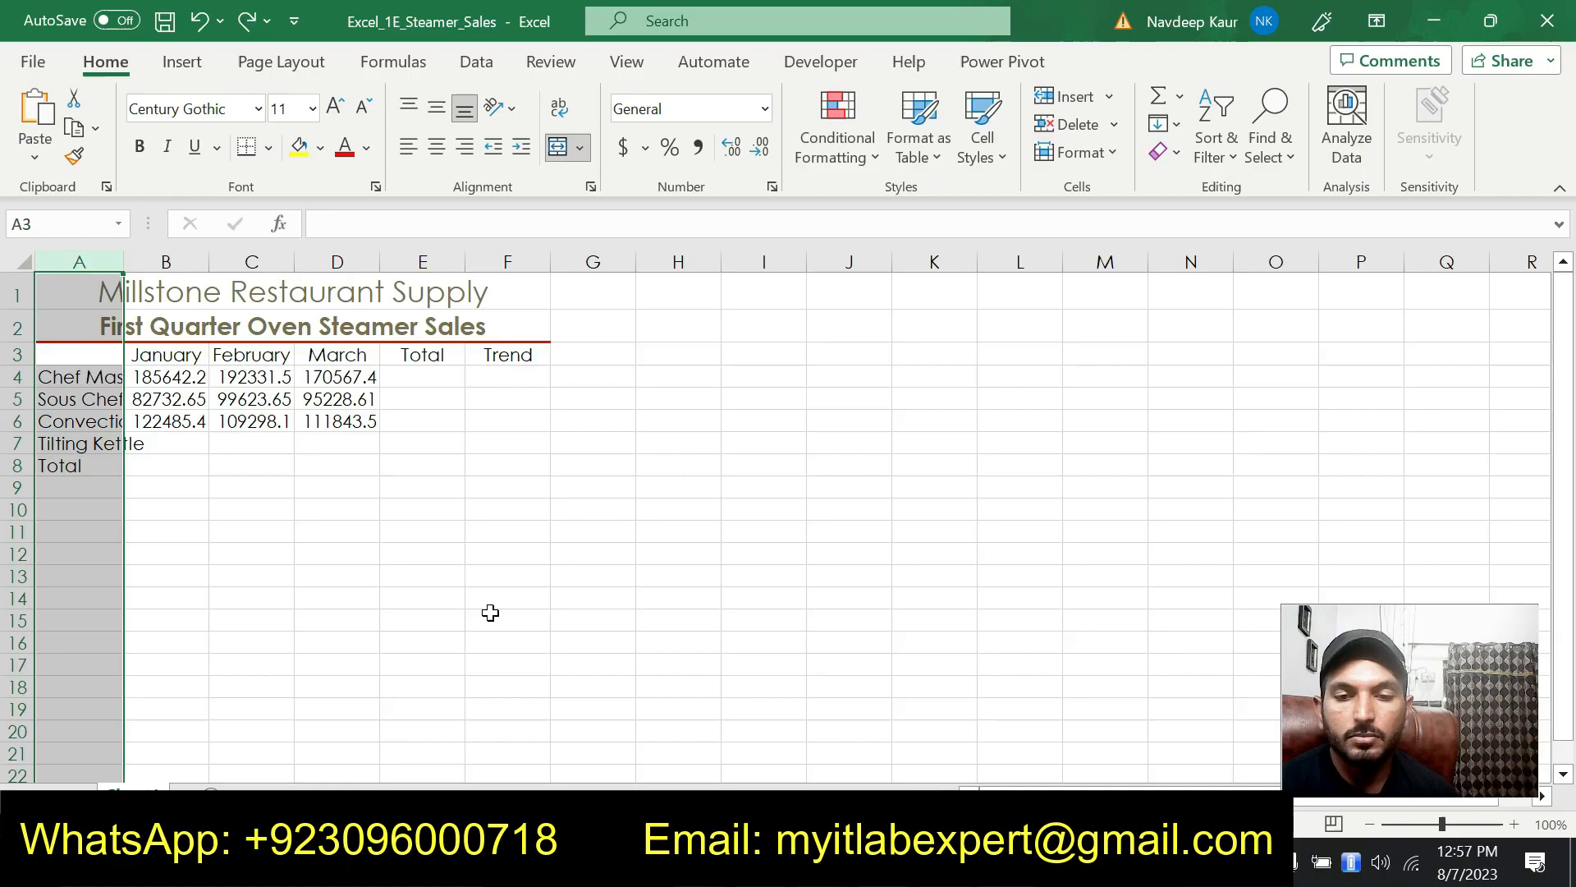
# Recheck step 5 in the Word instructions, and widen column A in Excel to 180 pixels.
pyautogui.hotkey('alt', 'Tab')
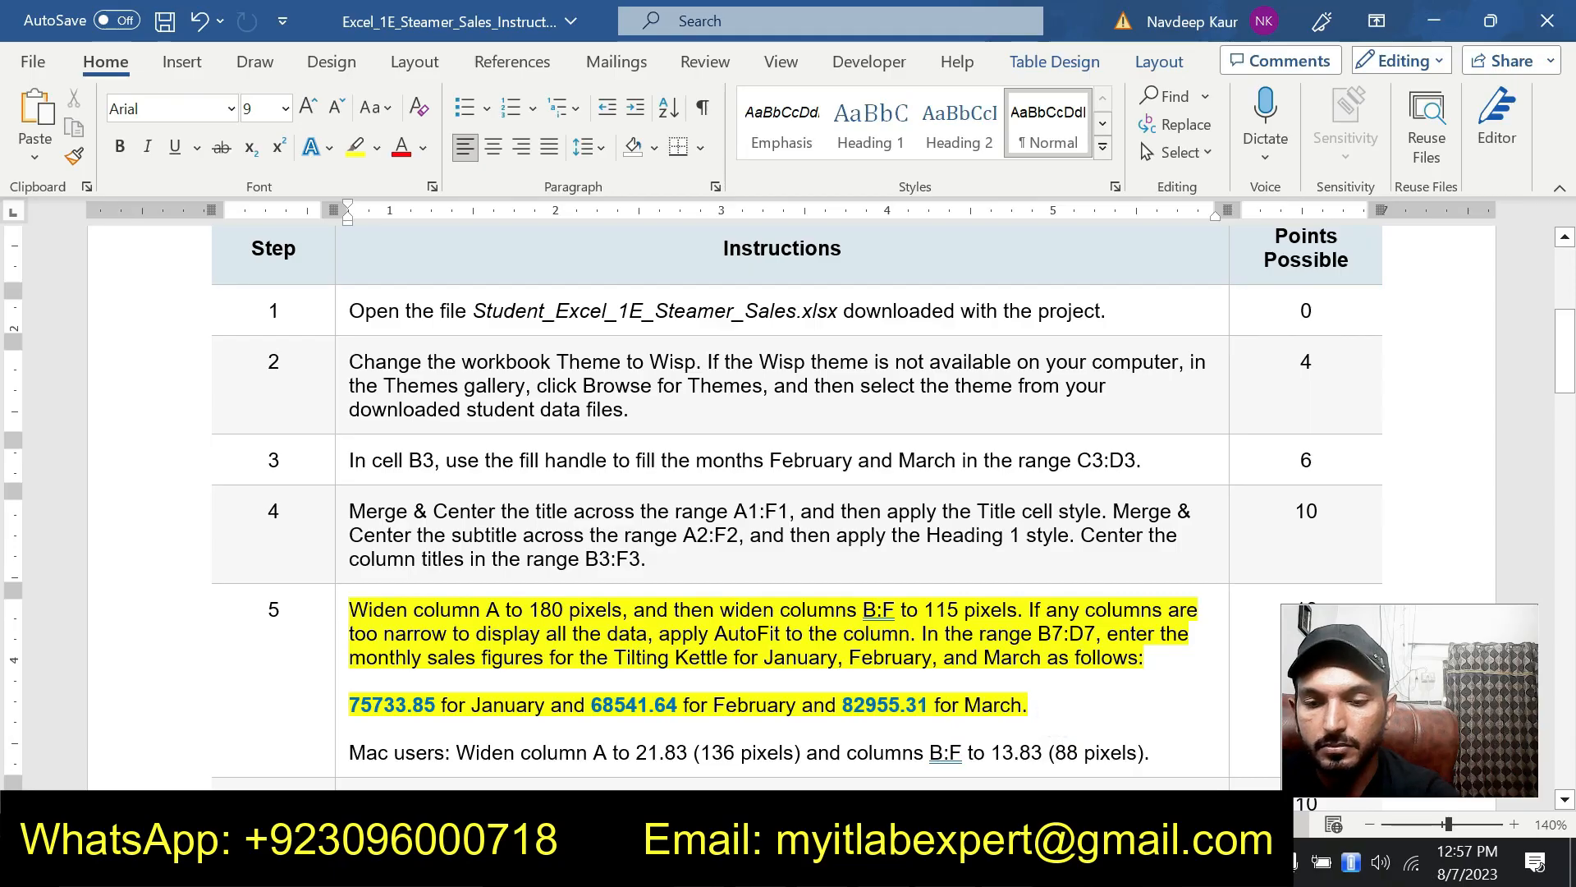
pyautogui.hotkey('alt', 'Tab')
pyautogui.press('BackSpace')
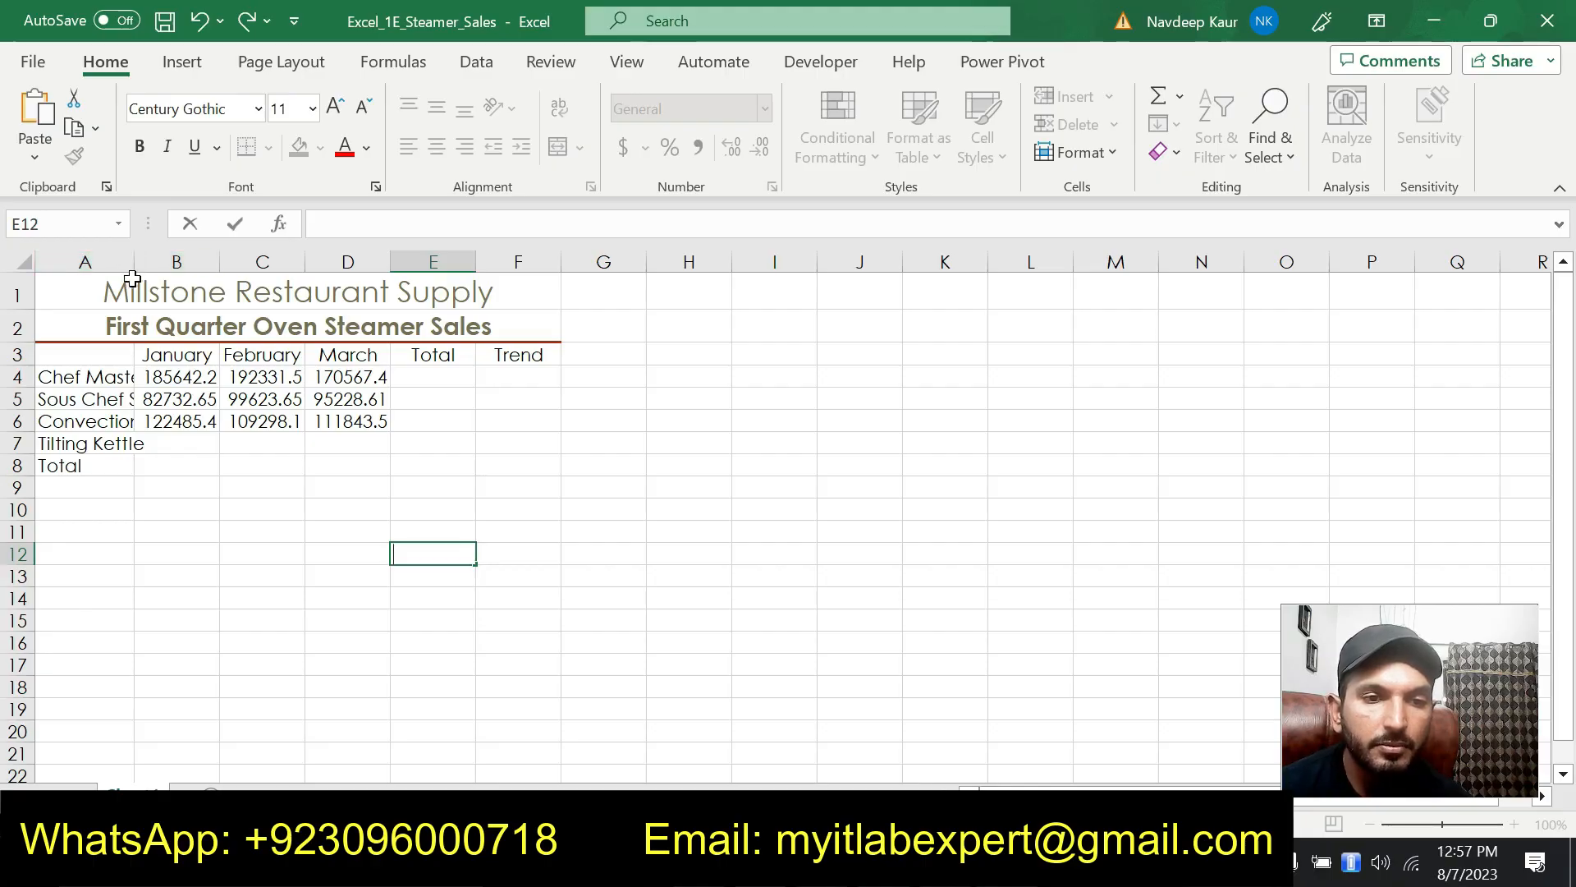
pyautogui.moveTo(140, 265); pyautogui.dragTo(123, 264)
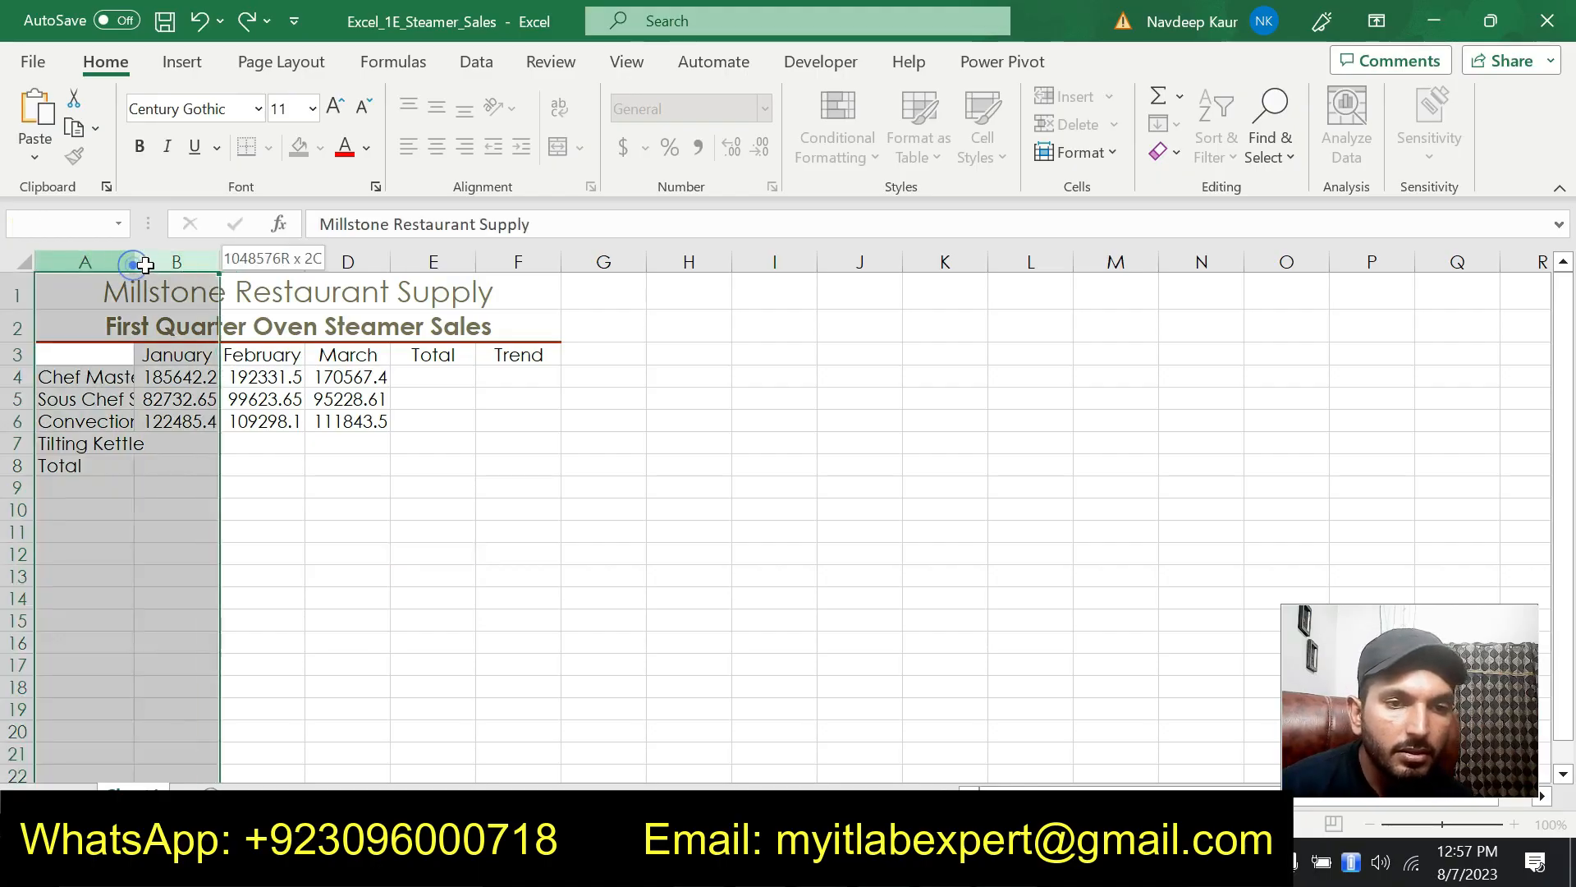
pyautogui.moveTo(456, 620); pyautogui.dragTo(431, 598)
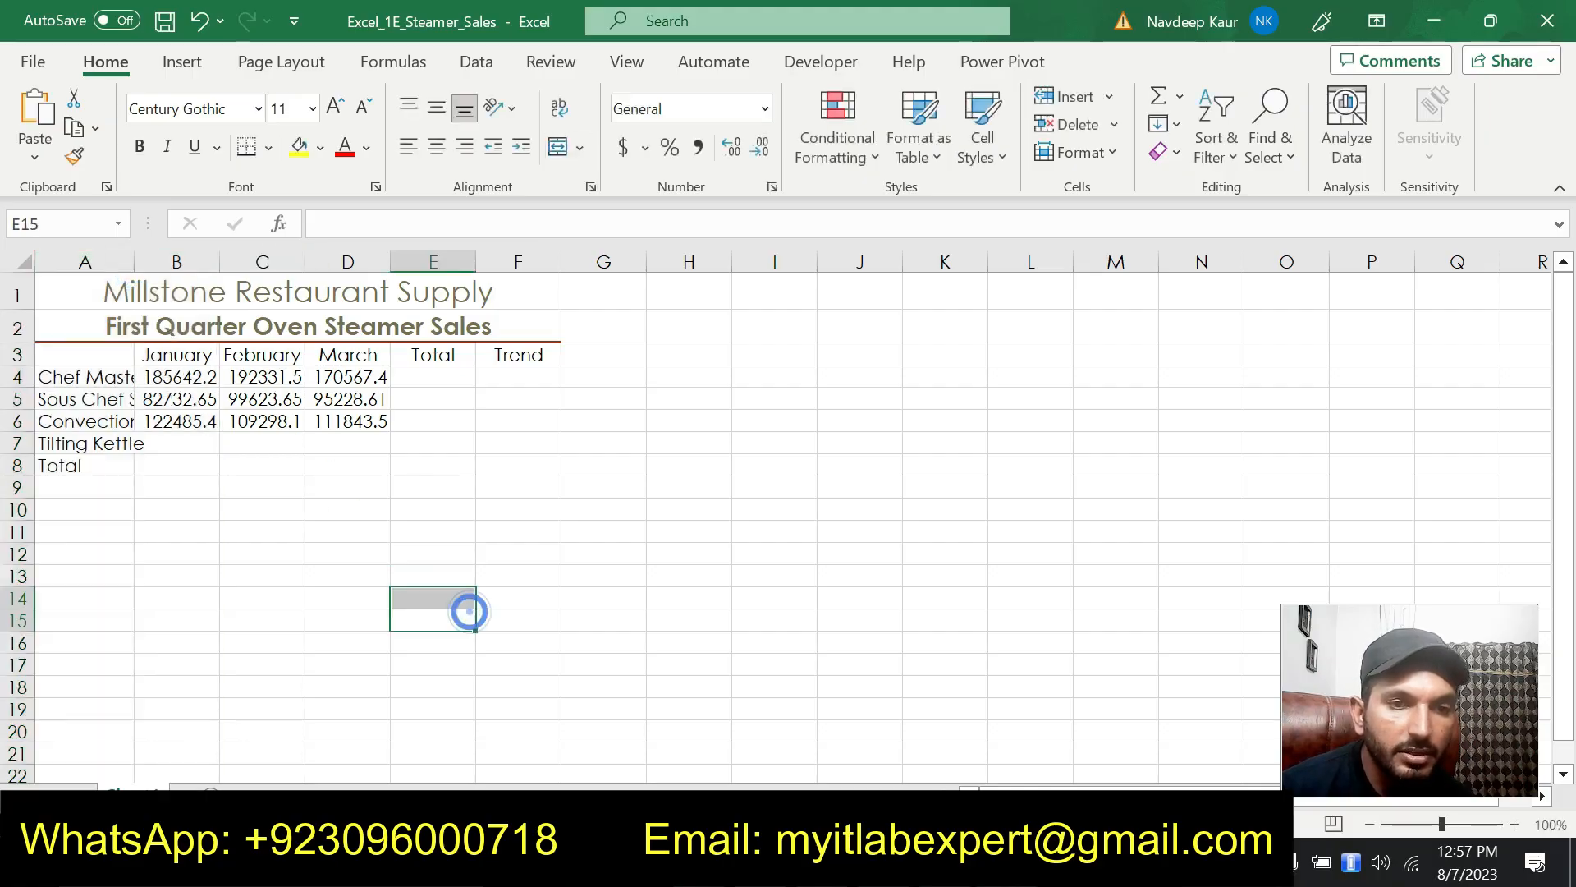
pyautogui.moveTo(135, 262); pyautogui.dragTo(185, 277)
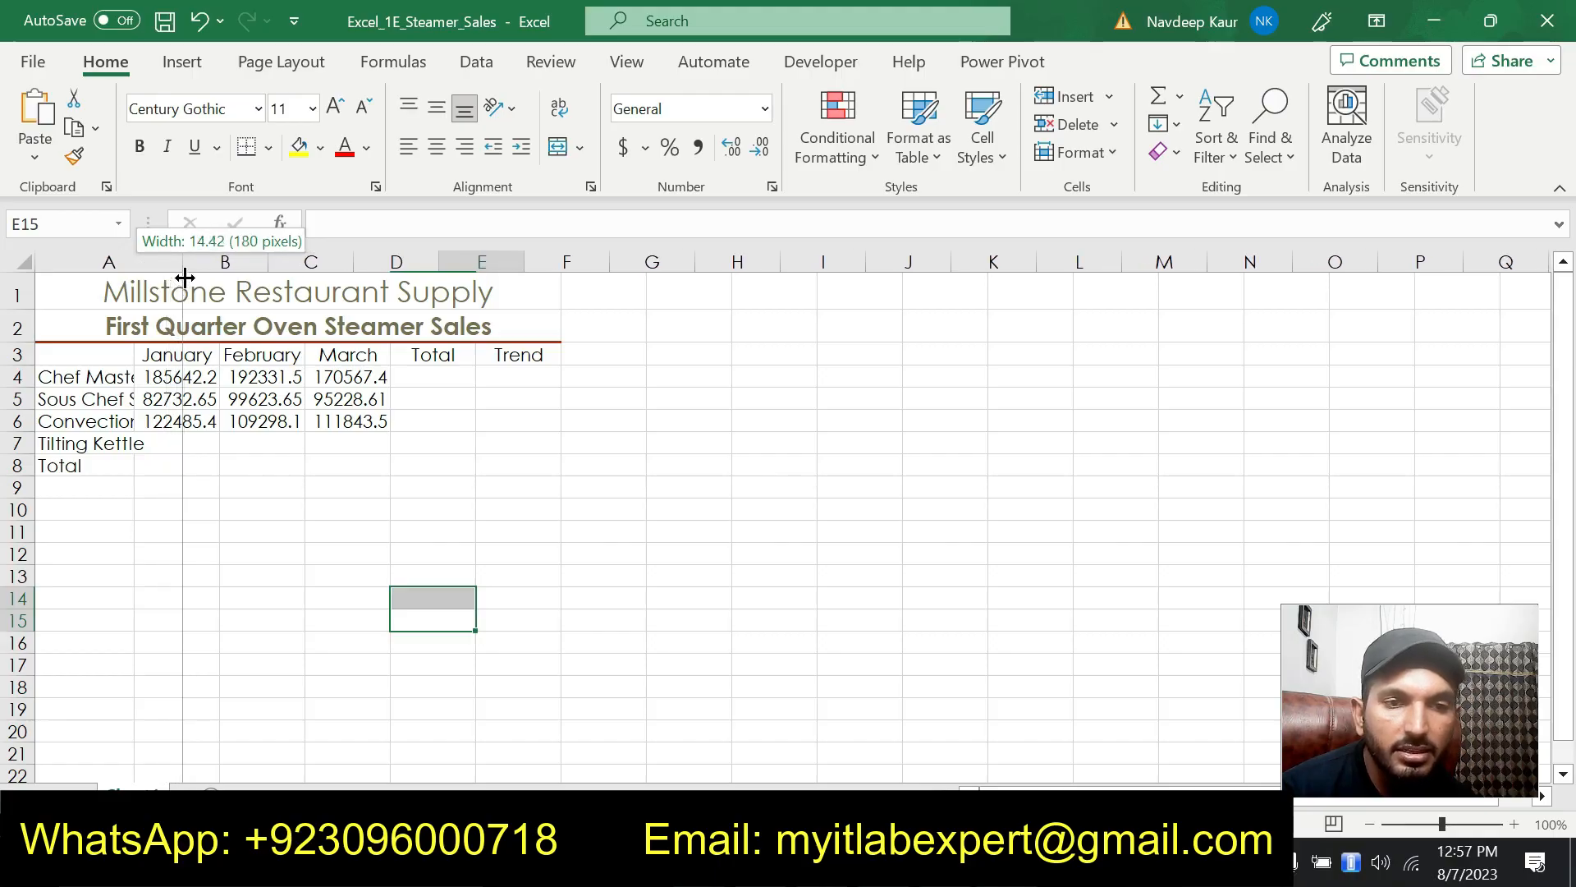
pyautogui.moveTo(185, 277); pyautogui.dragTo(184, 278)
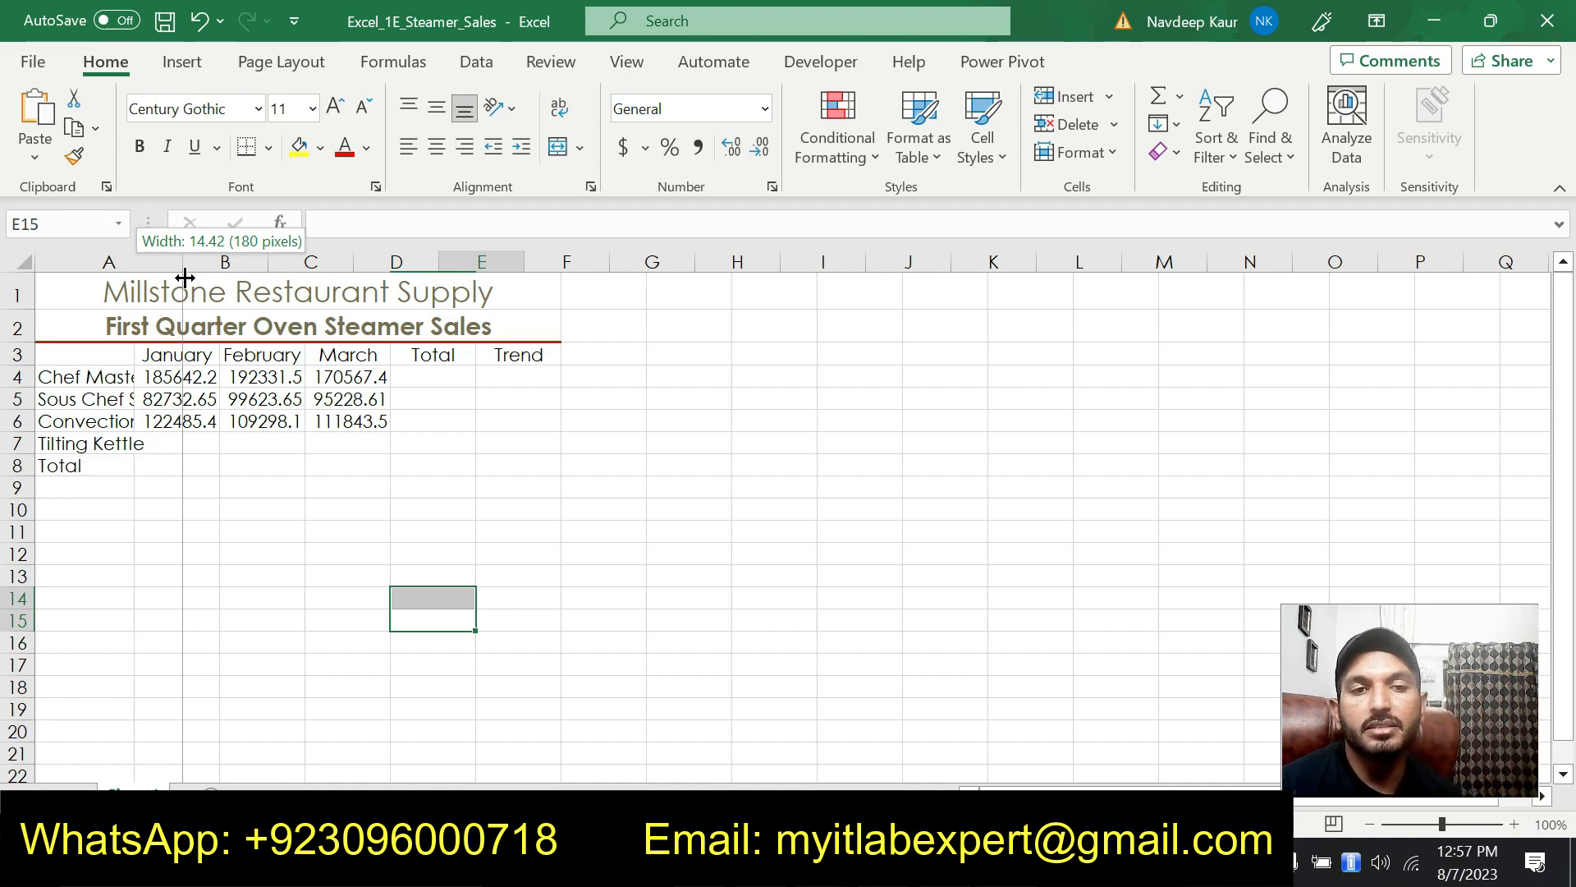
pyautogui.moveTo(185, 277); pyautogui.dragTo(184, 278)
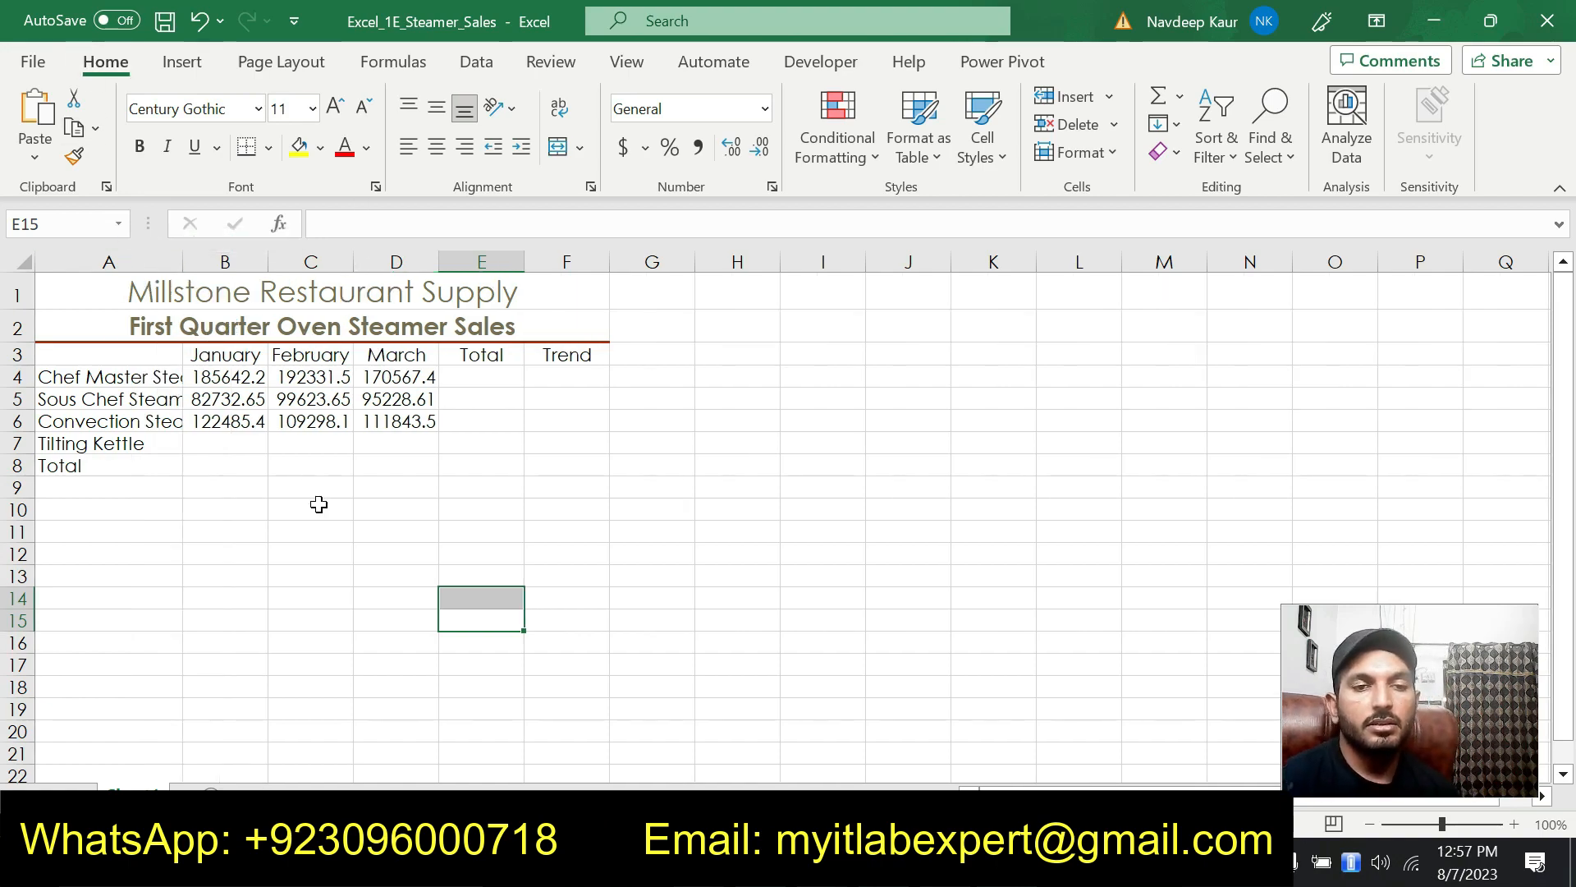
# Check the step 5 instruction for columns B:F in Word, widen those columns together in Excel, and recheck the instruction.
pyautogui.hotkey('alt', 'Tab')
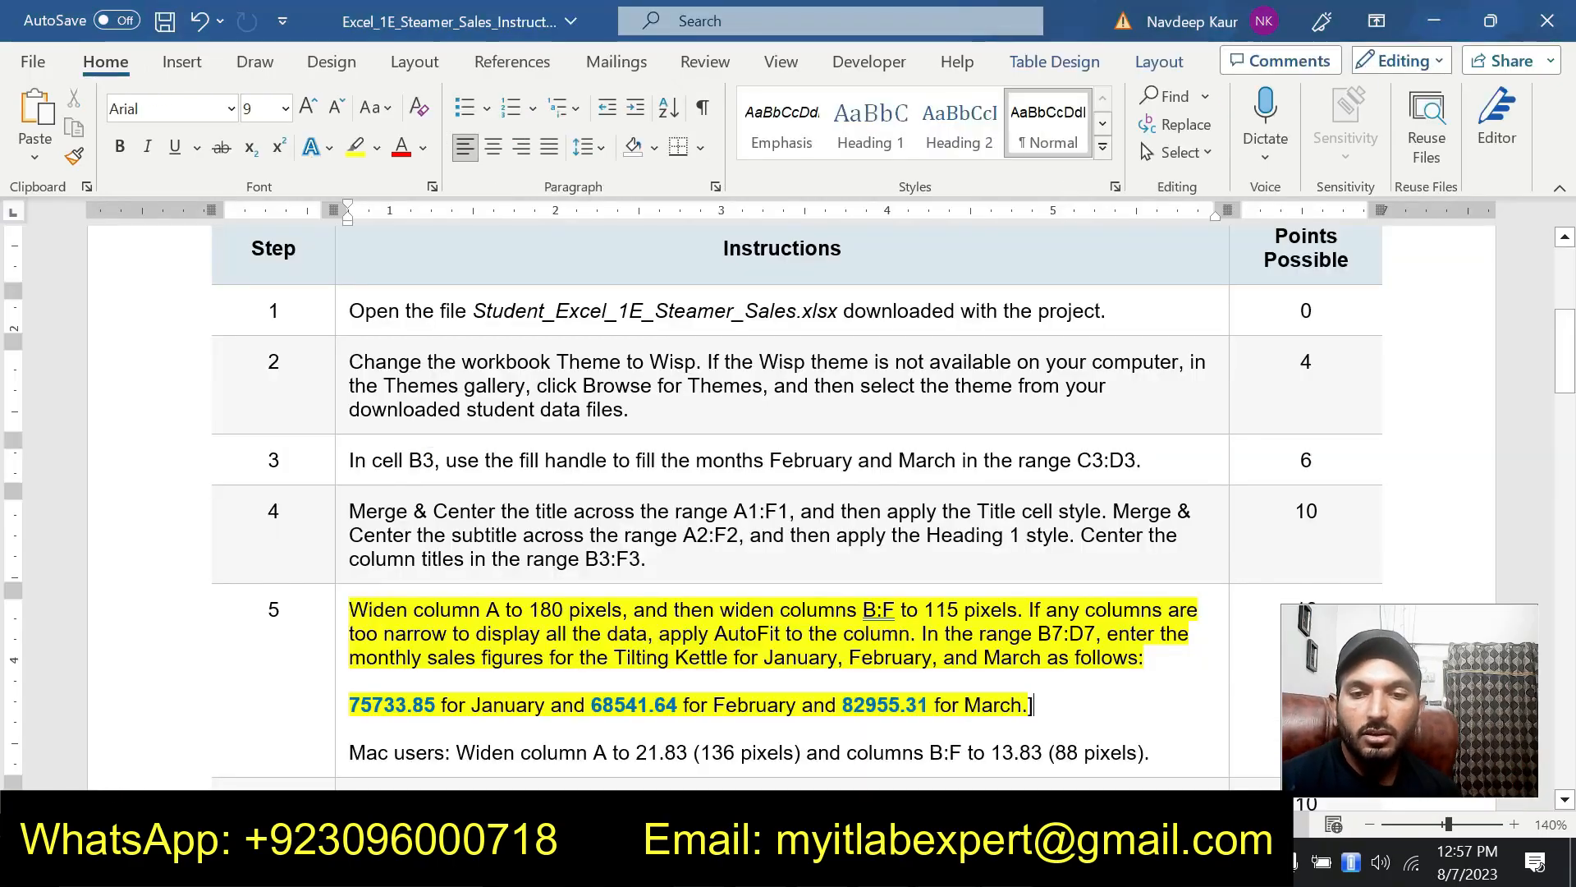
pyautogui.hotkey('alt', 'Tab')
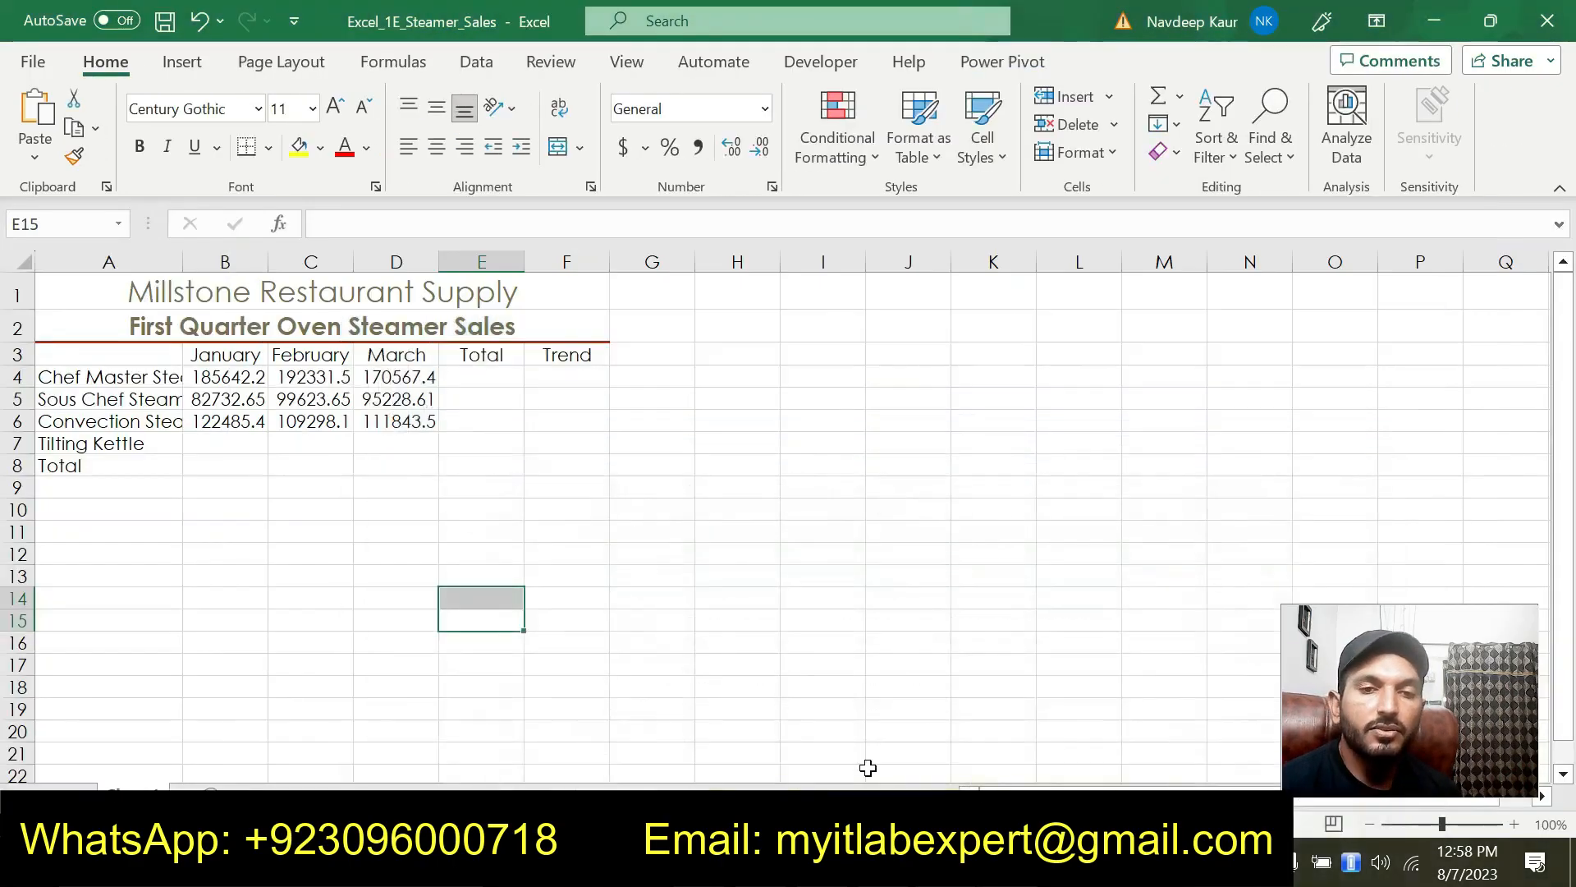
pyautogui.click(224, 261)
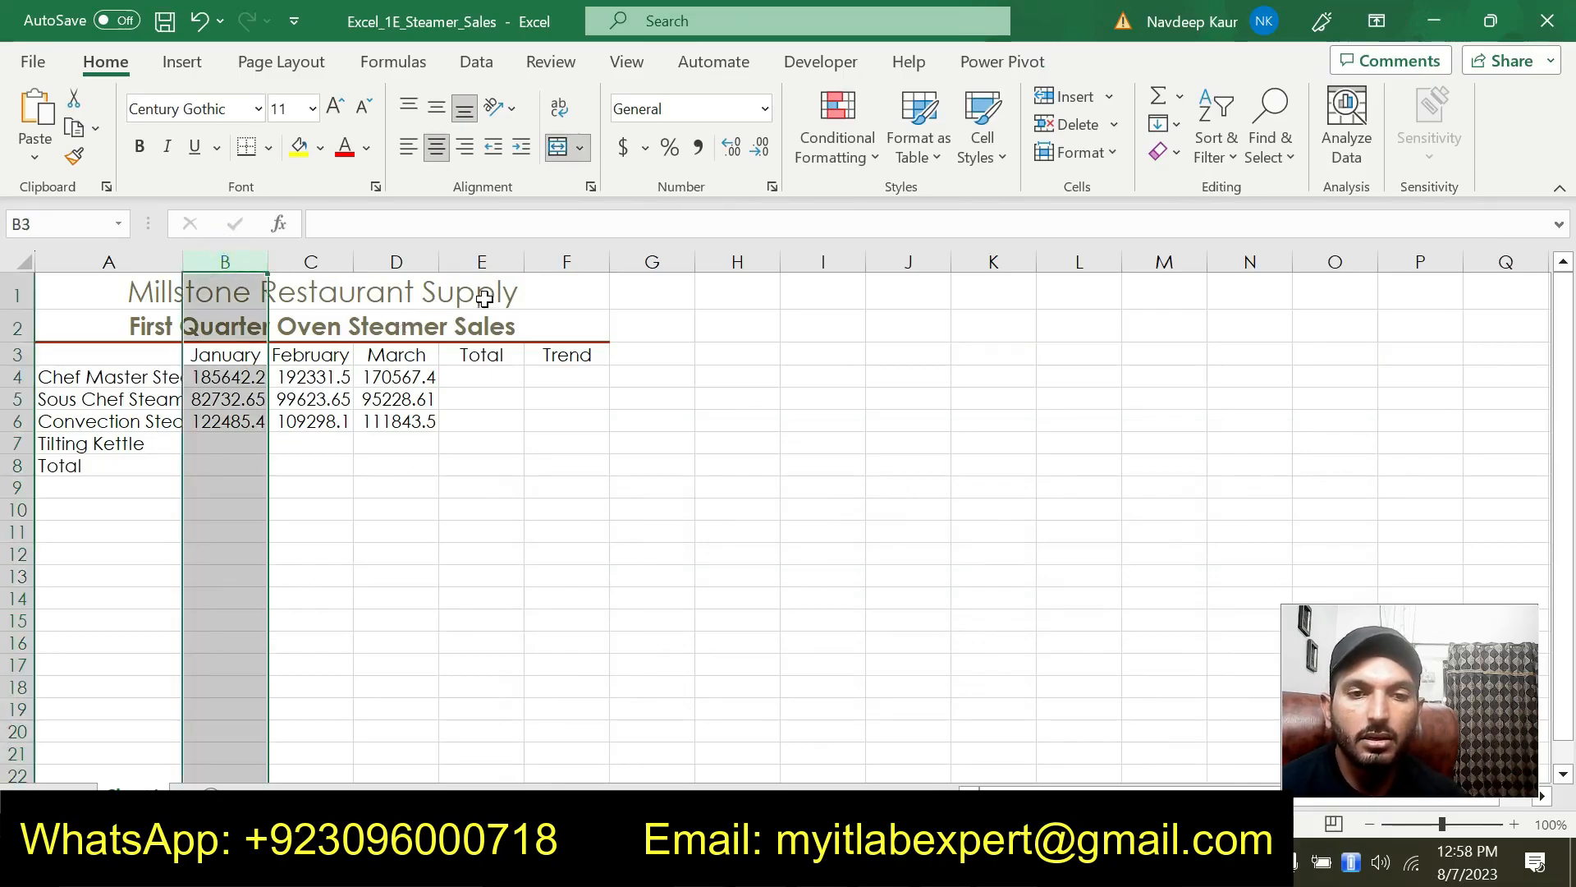
pyautogui.keyDown('shift'); pyautogui.click(555, 261); pyautogui.keyUp('shift')
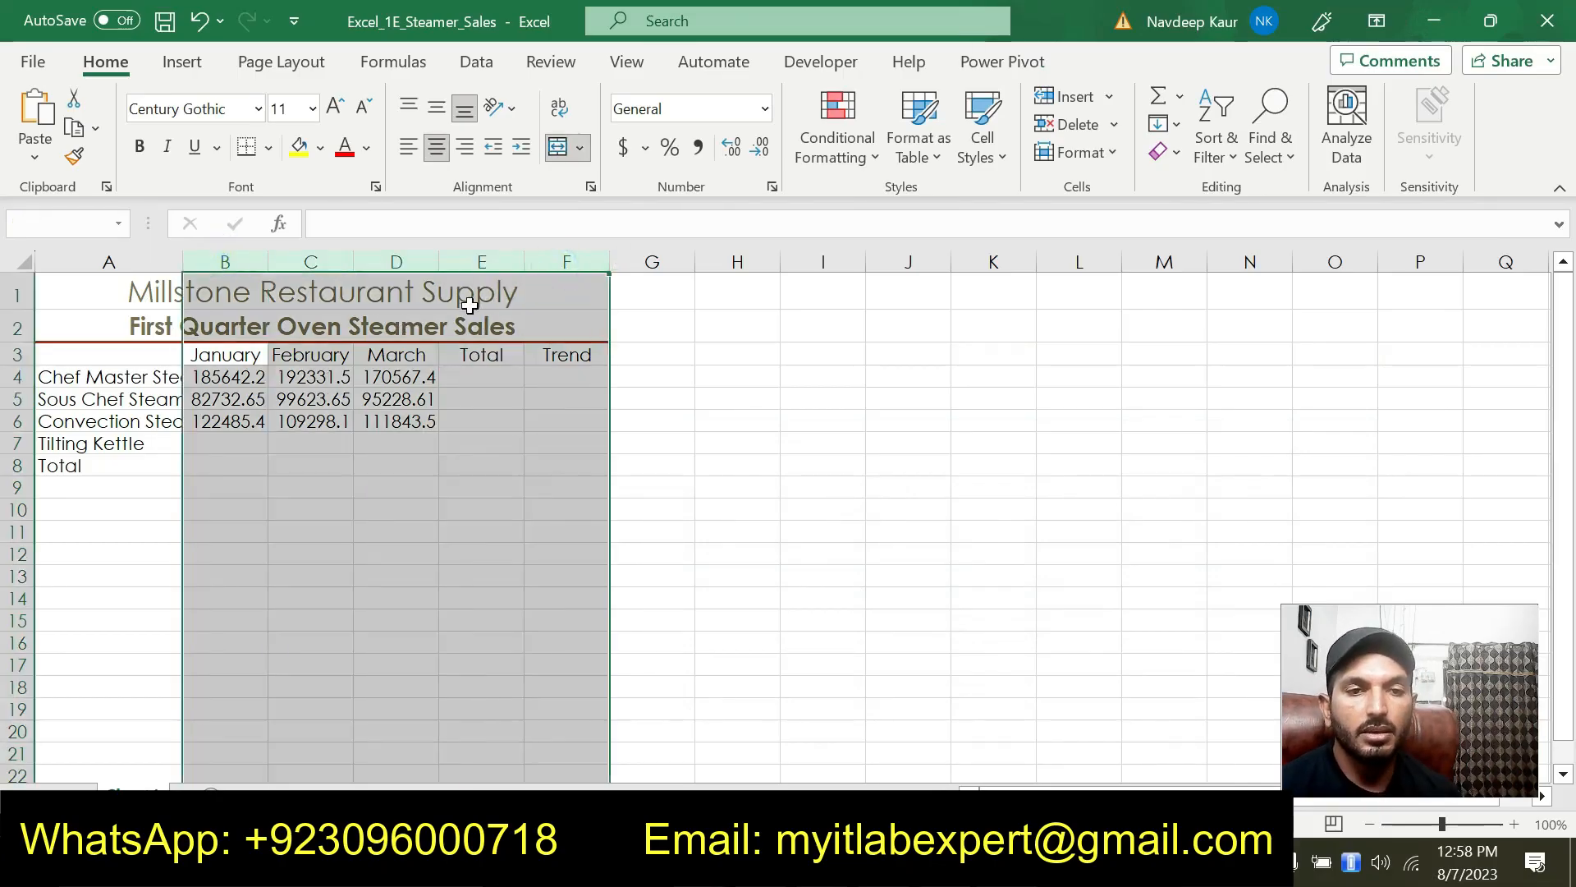
pyautogui.moveTo(608, 257); pyautogui.dragTo(671, 310)
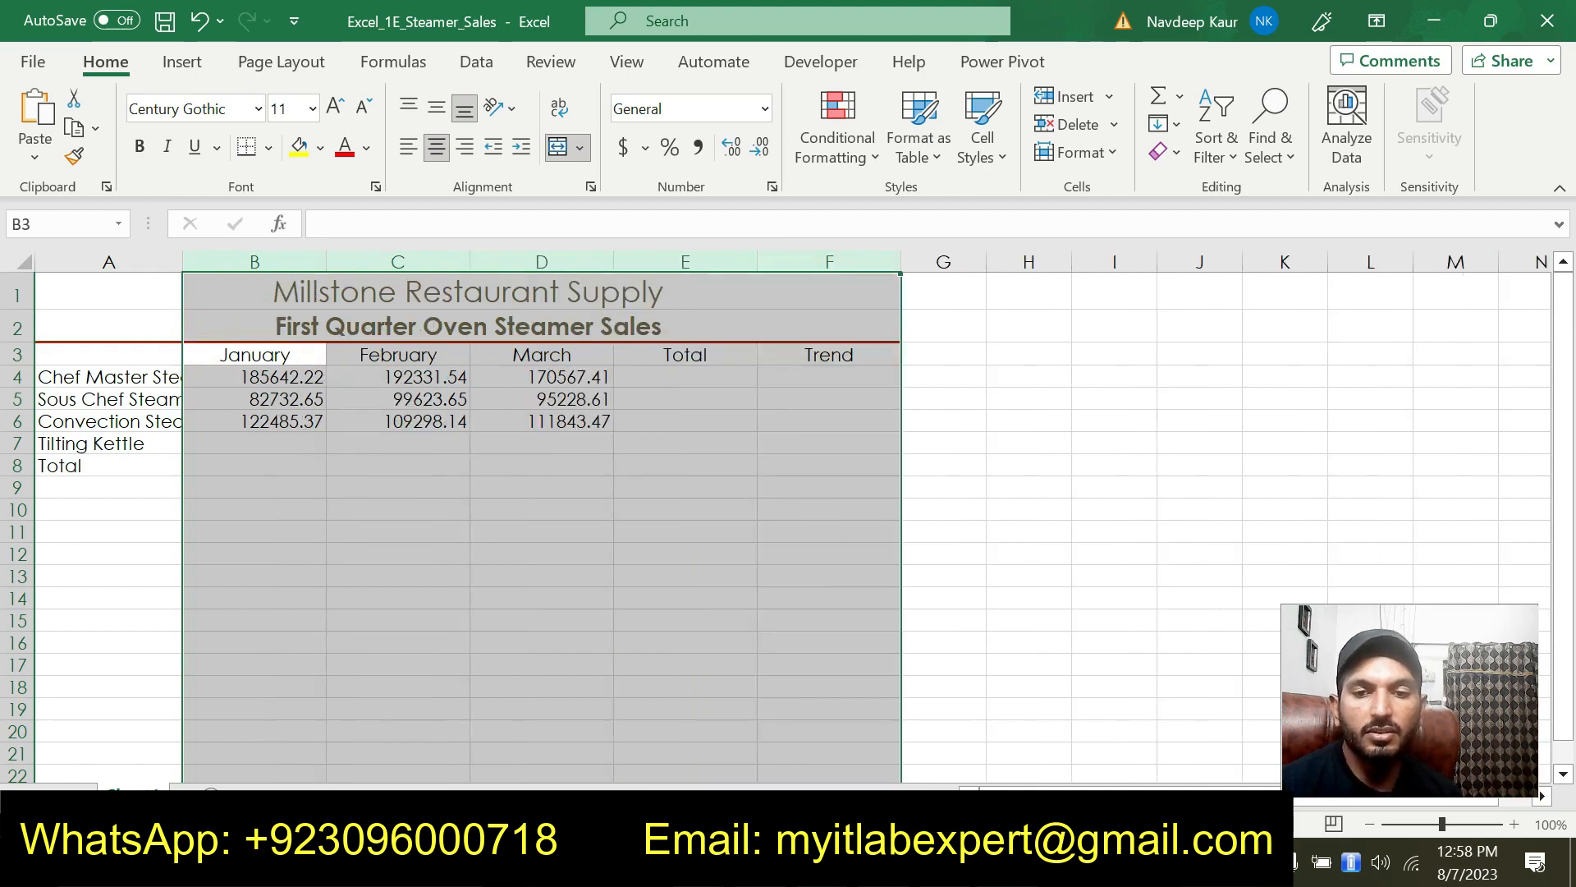
pyautogui.hotkey('alt', 'Tab')
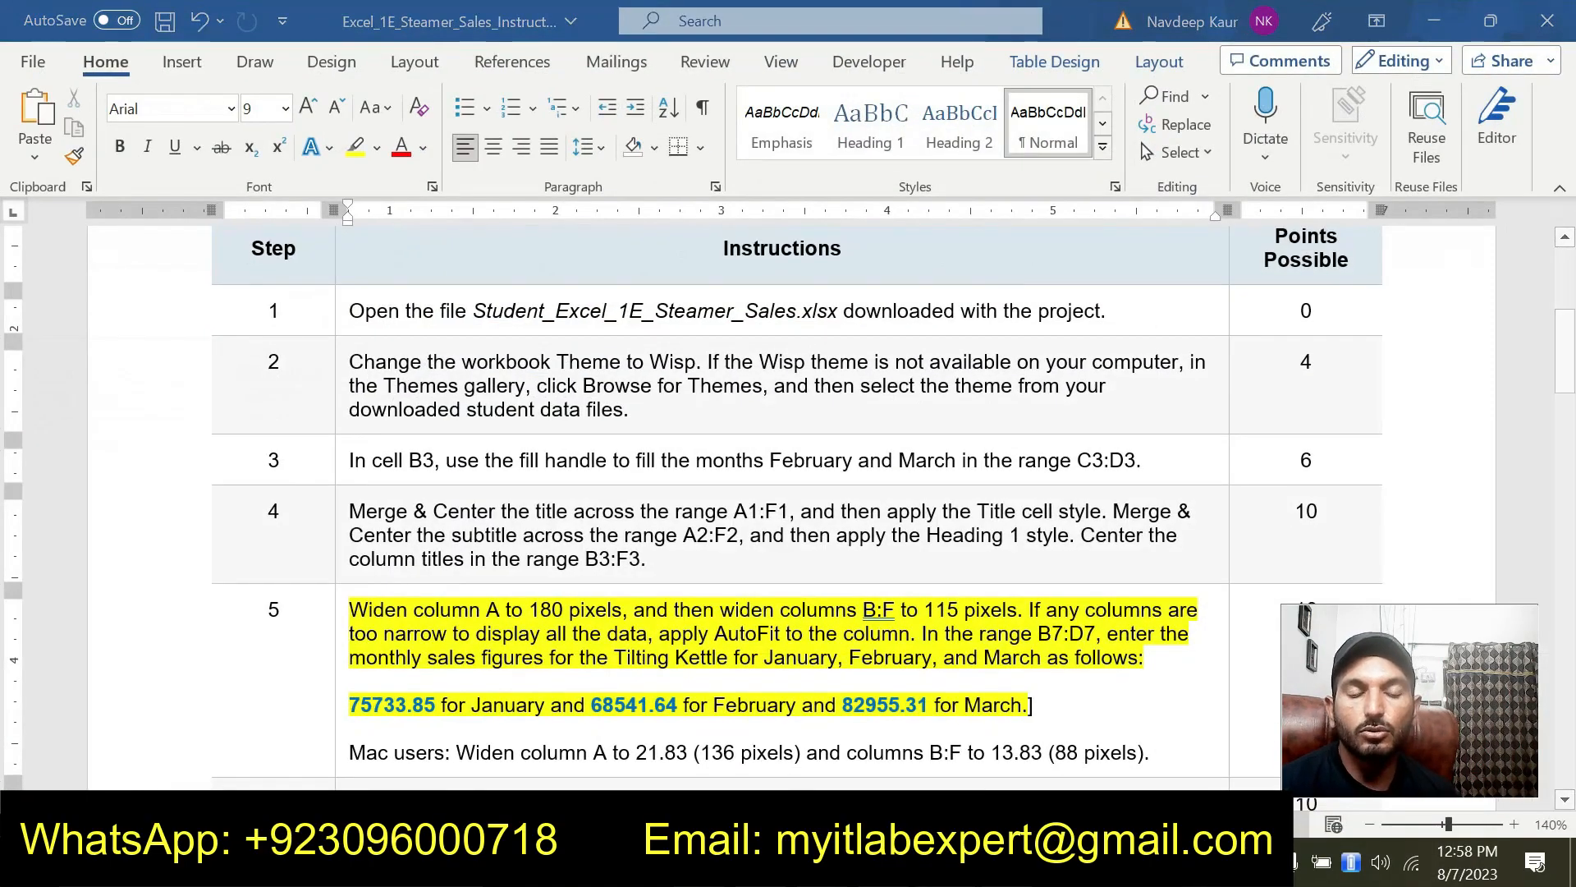
pyautogui.hotkey('alt', 'Tab')
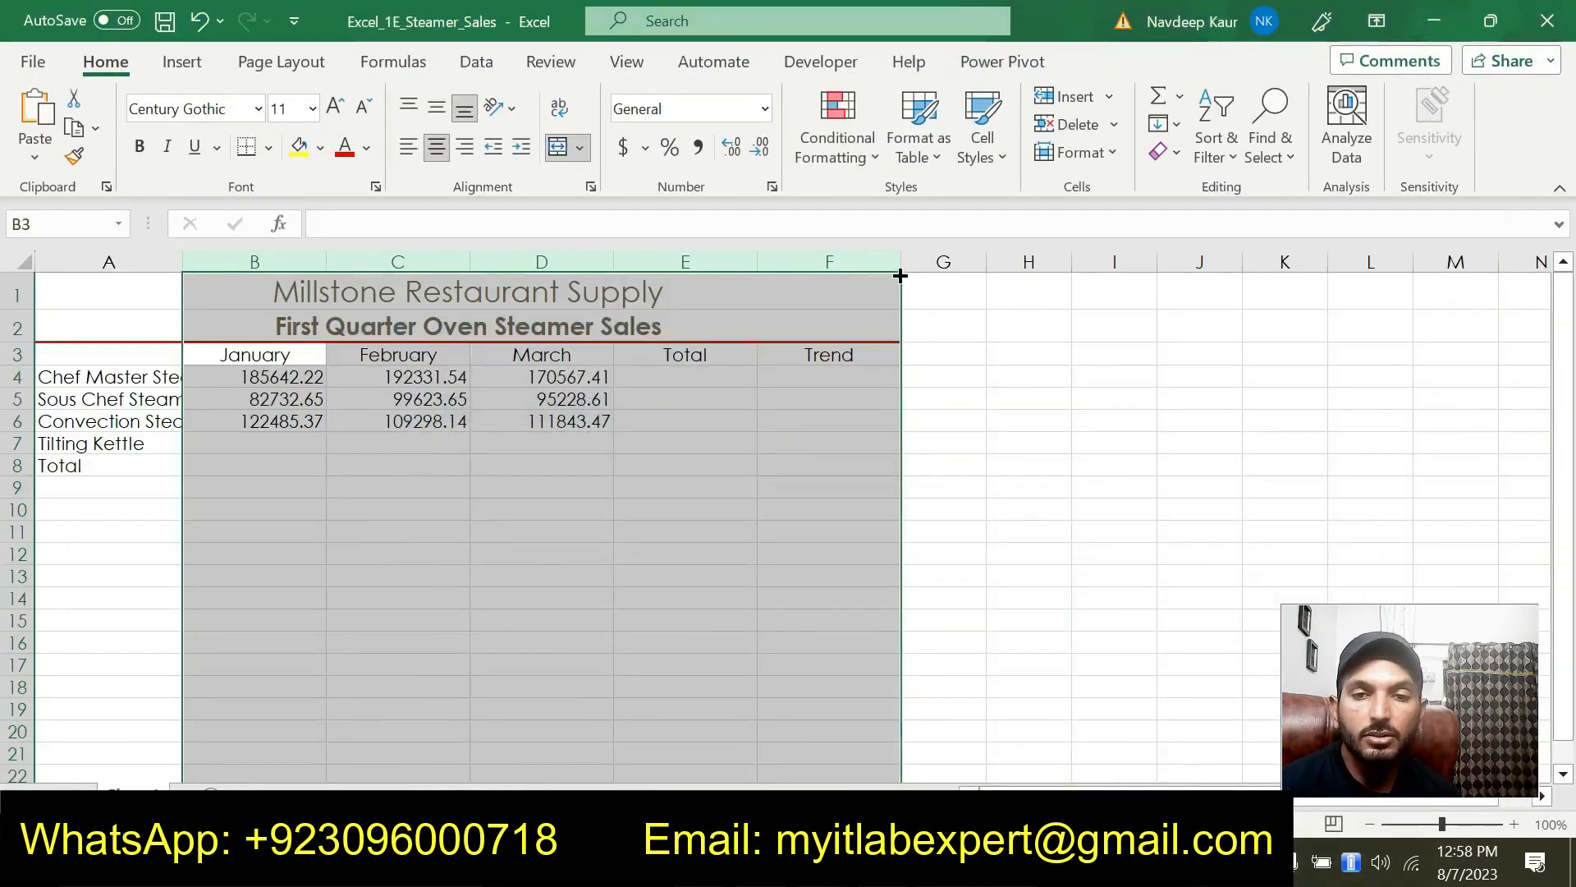
# Resize the selected columns B:F together to 115 pixels, and reread step 5 in the Word instructions.
pyautogui.moveTo(901, 265); pyautogui.dragTo(850, 292)
pyautogui.click(813, 441)
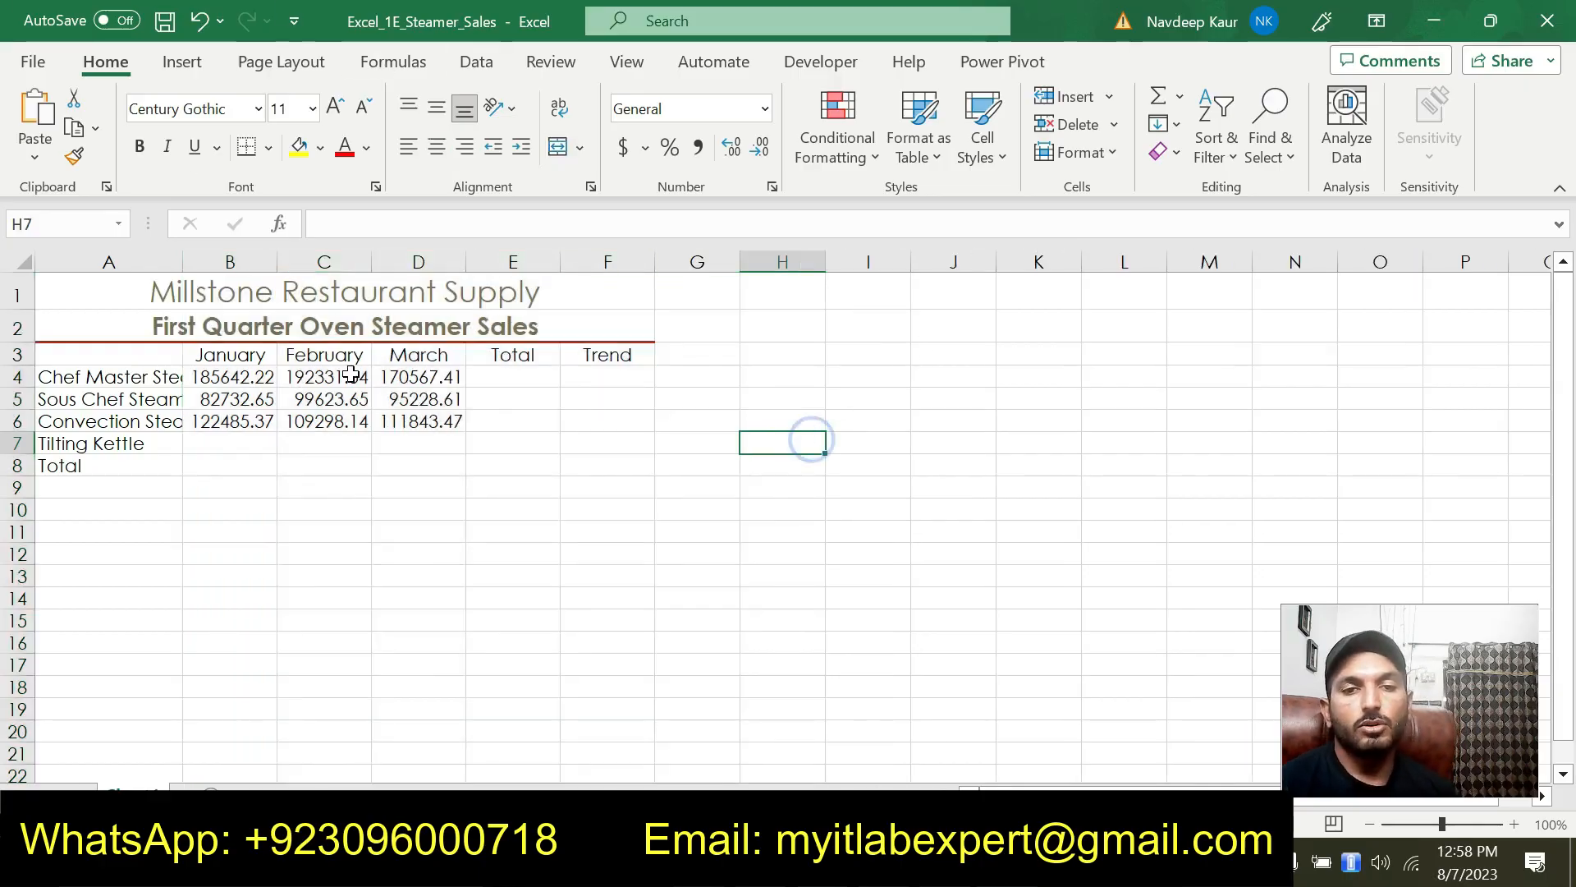
pyautogui.hotkey('alt', 'Tab')
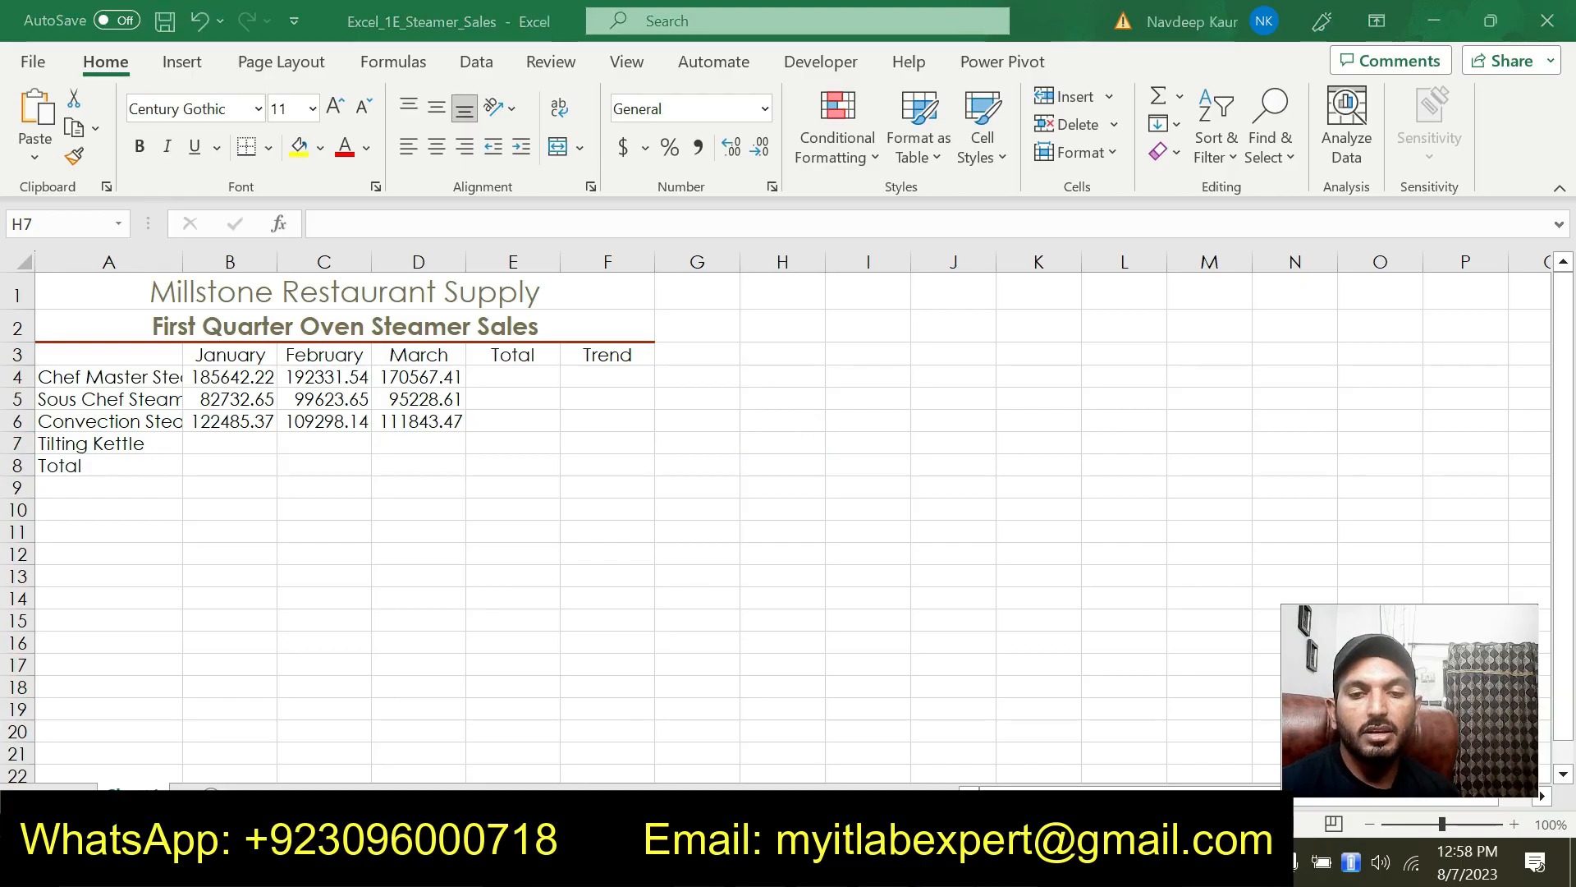
pyautogui.scroll(-2, 631, 472)
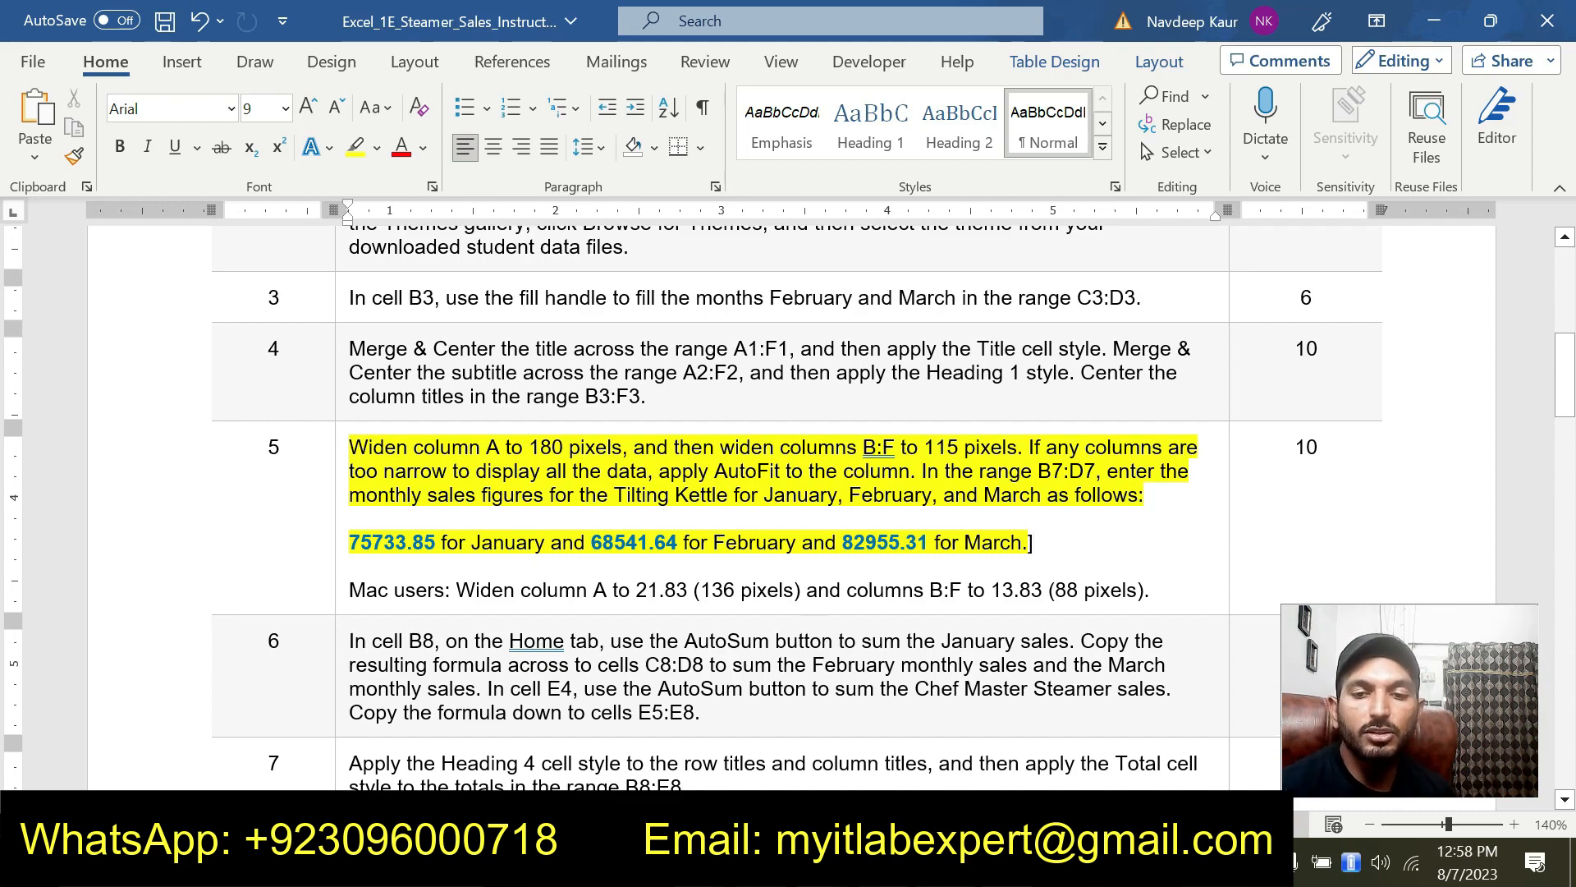
# Return to Excel and AutoFit column A to the full product names.
pyautogui.hotkey('alt', 'Tab')
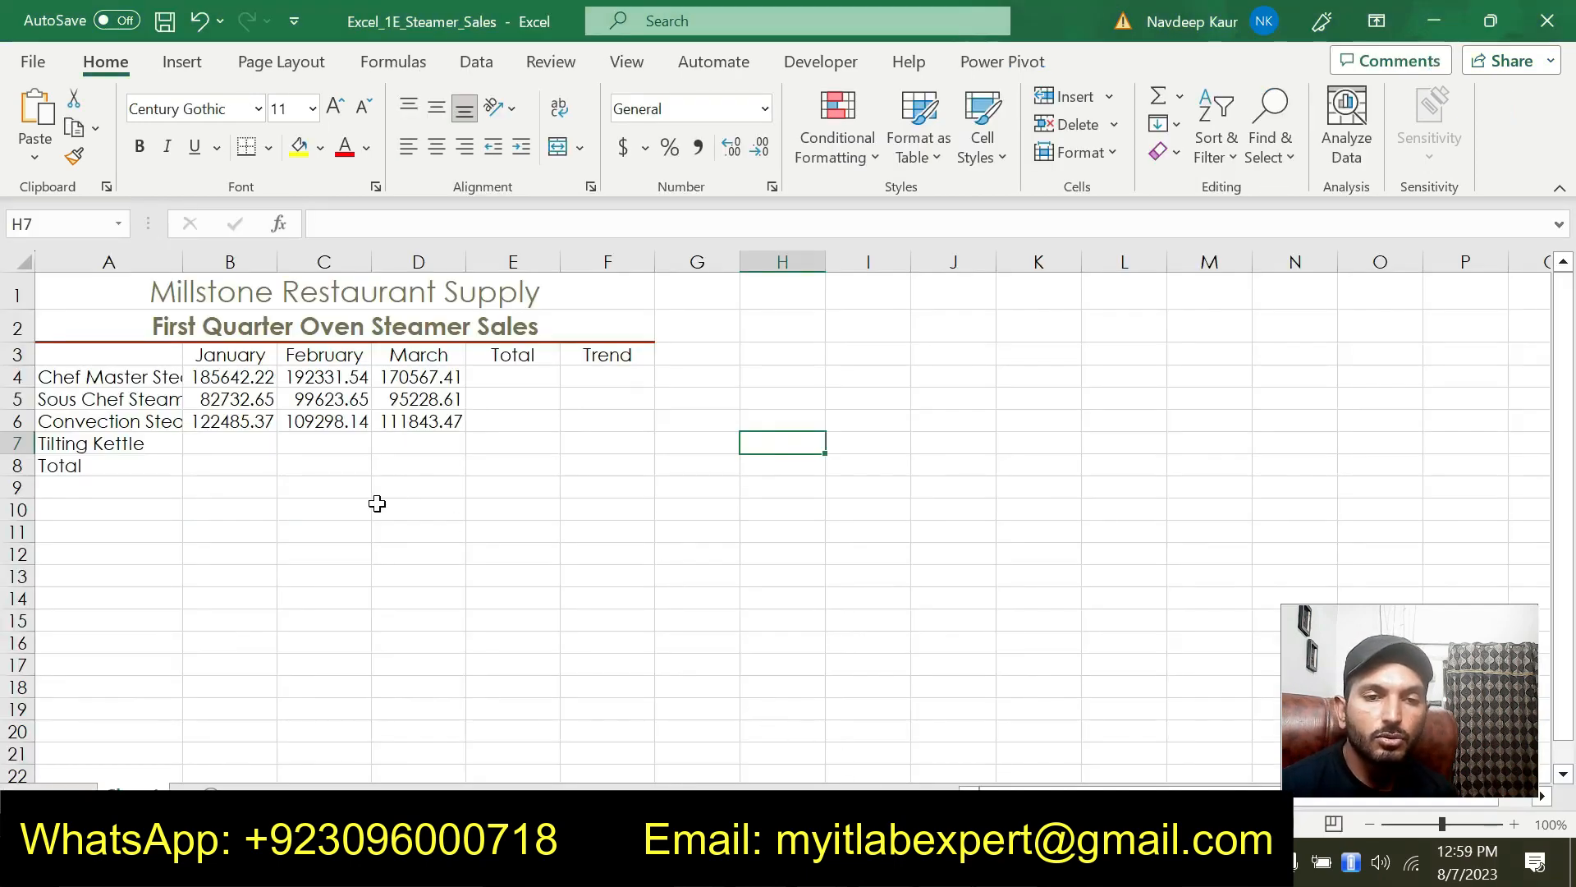
pyautogui.click(386, 533)
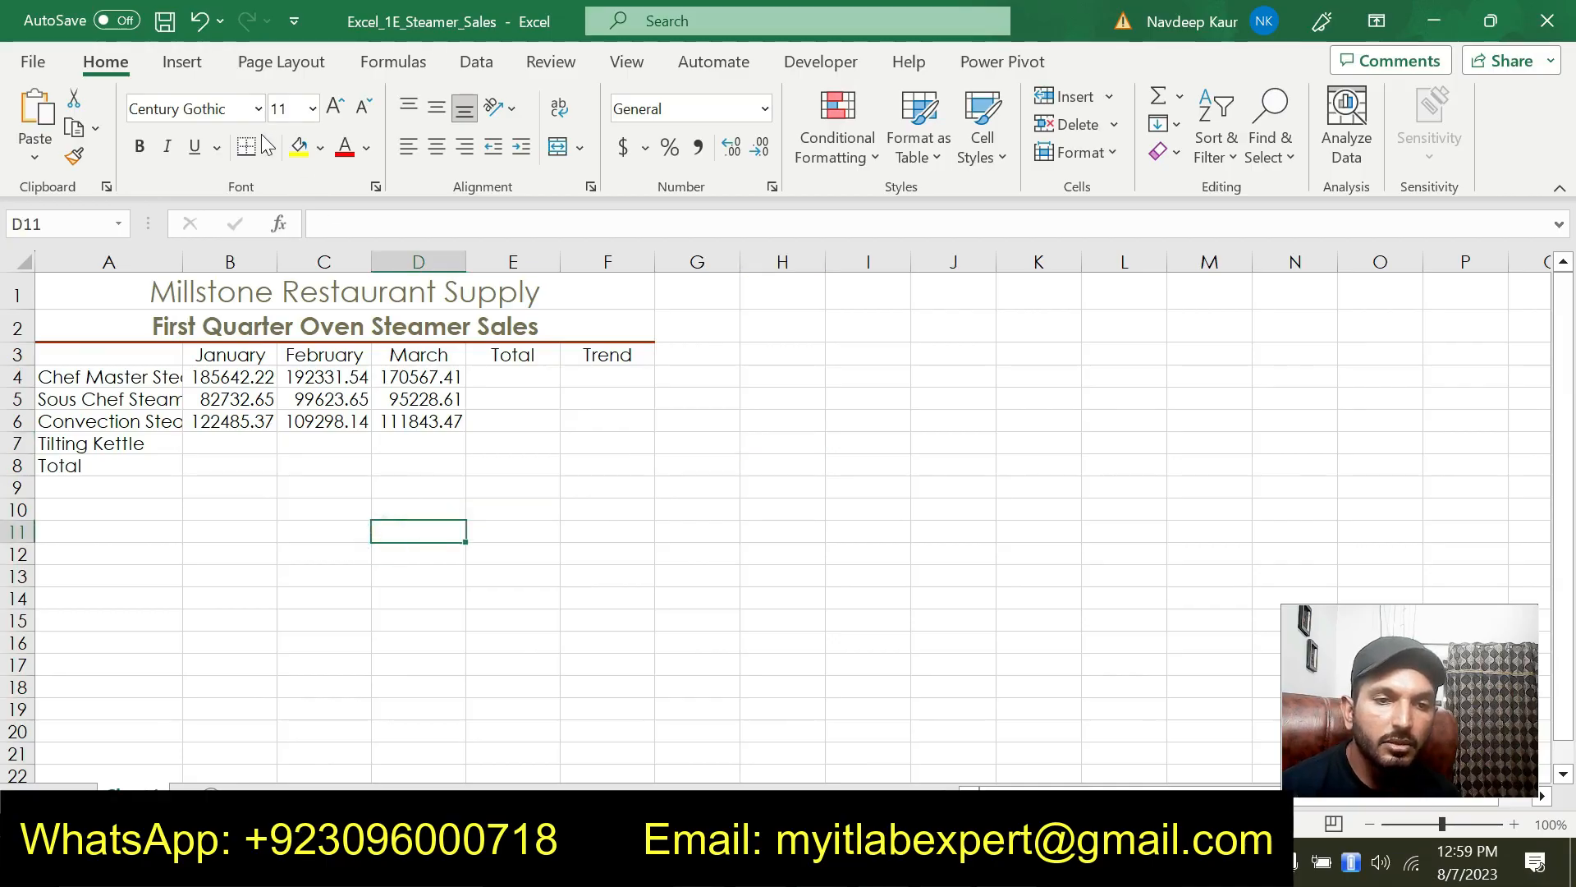
pyautogui.doubleClick(183, 261)
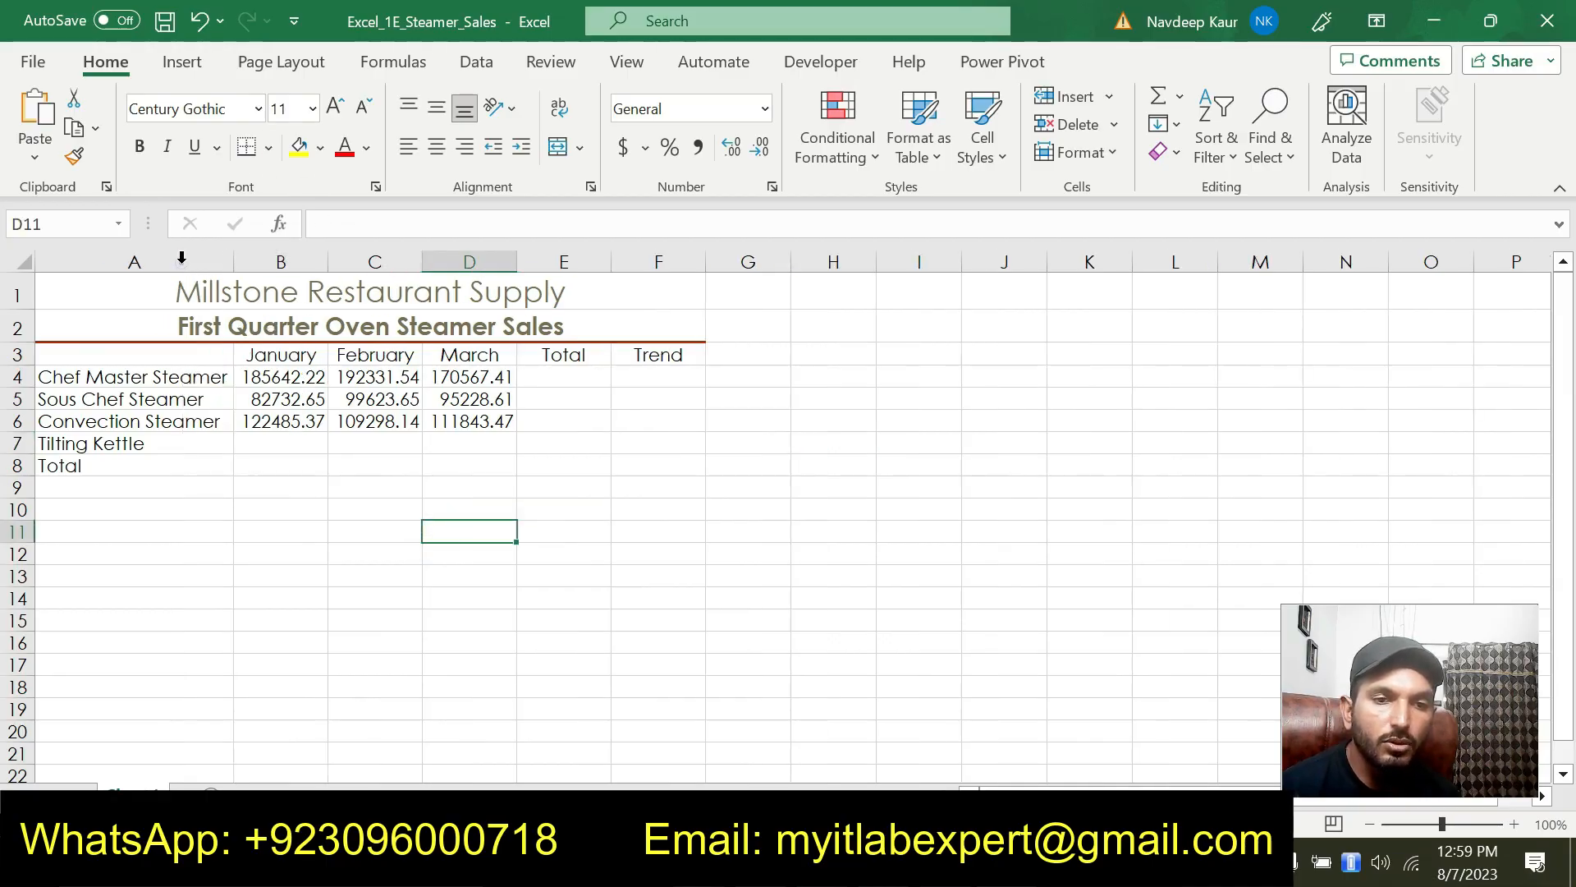
pyautogui.click(743, 542)
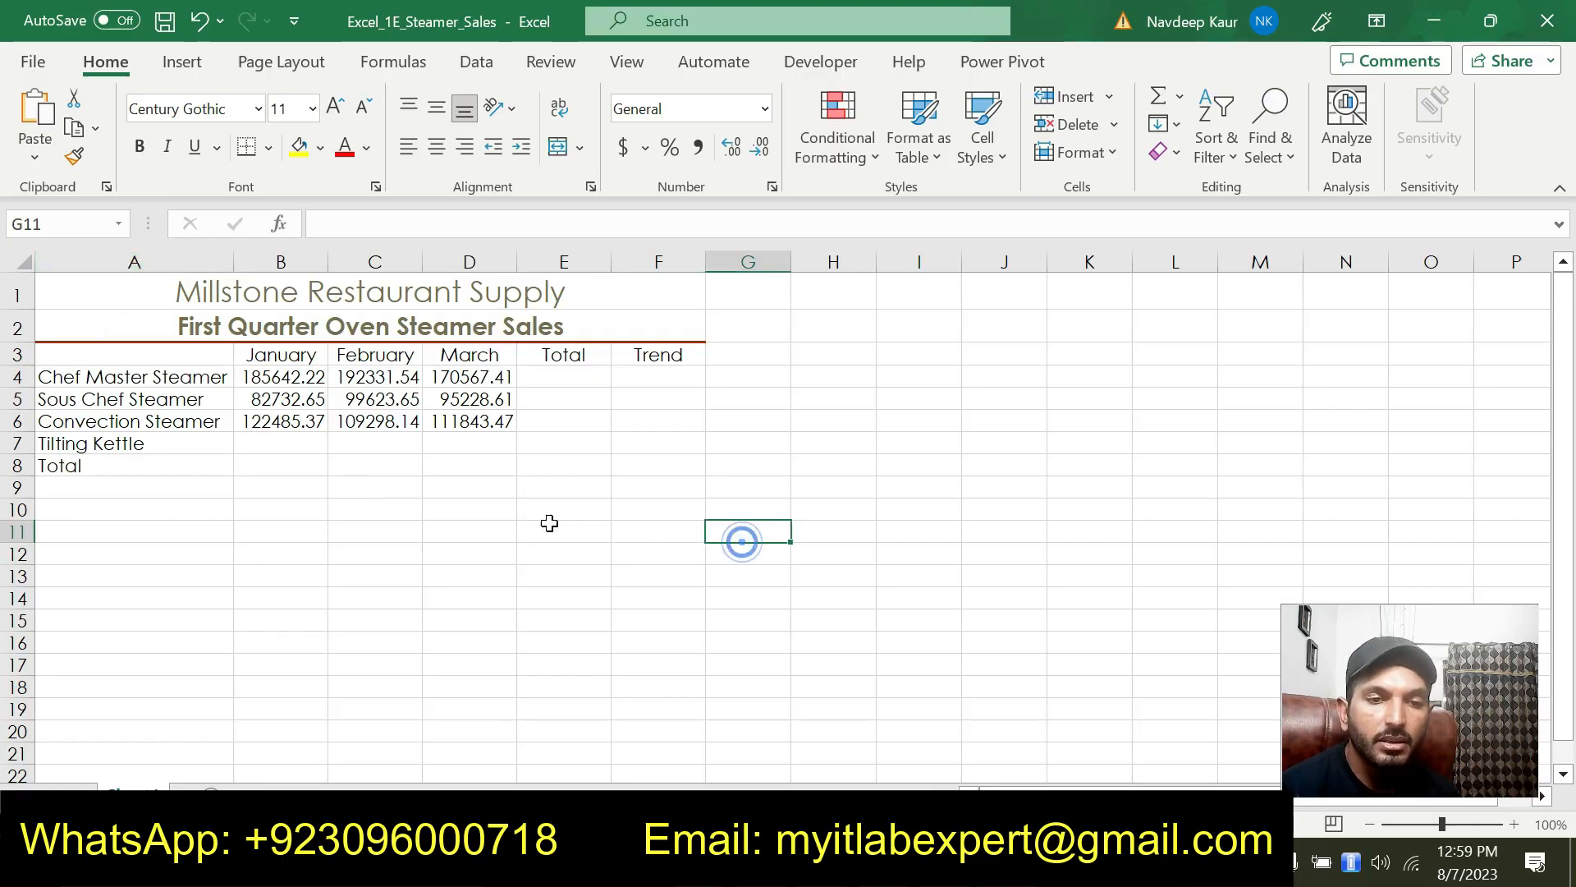
pyautogui.click(306, 376)
pyautogui.click(345, 396)
pyautogui.click(748, 549)
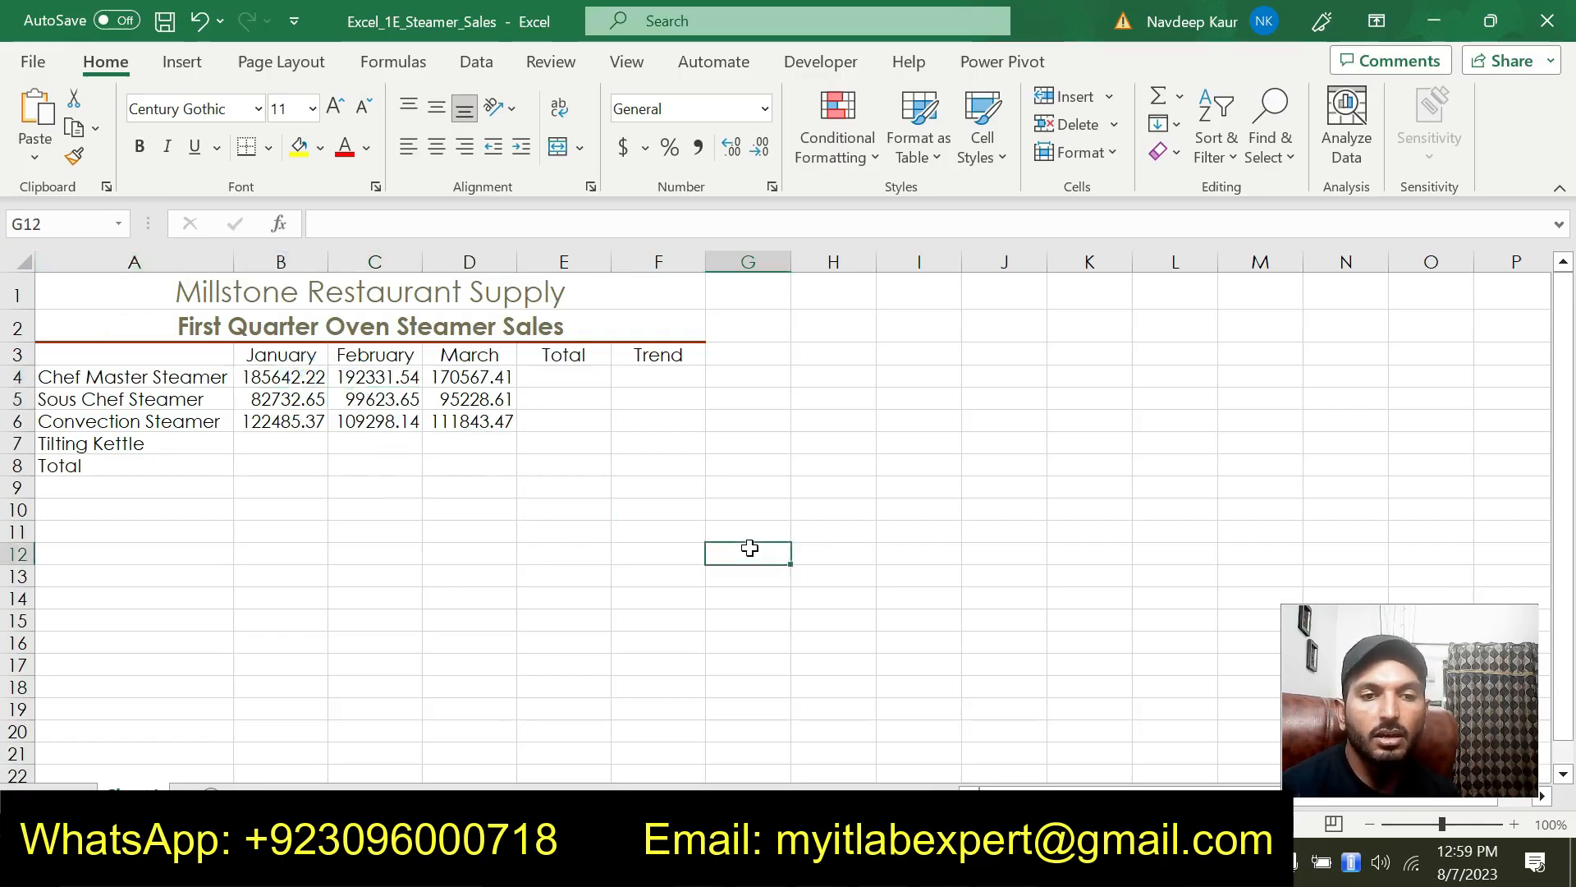
# Copy the January Tilting Kettle figure 75733.85 from step 5 of the Word instructions into cell B7 in Excel.
pyautogui.hotkey('alt', 'Tab')
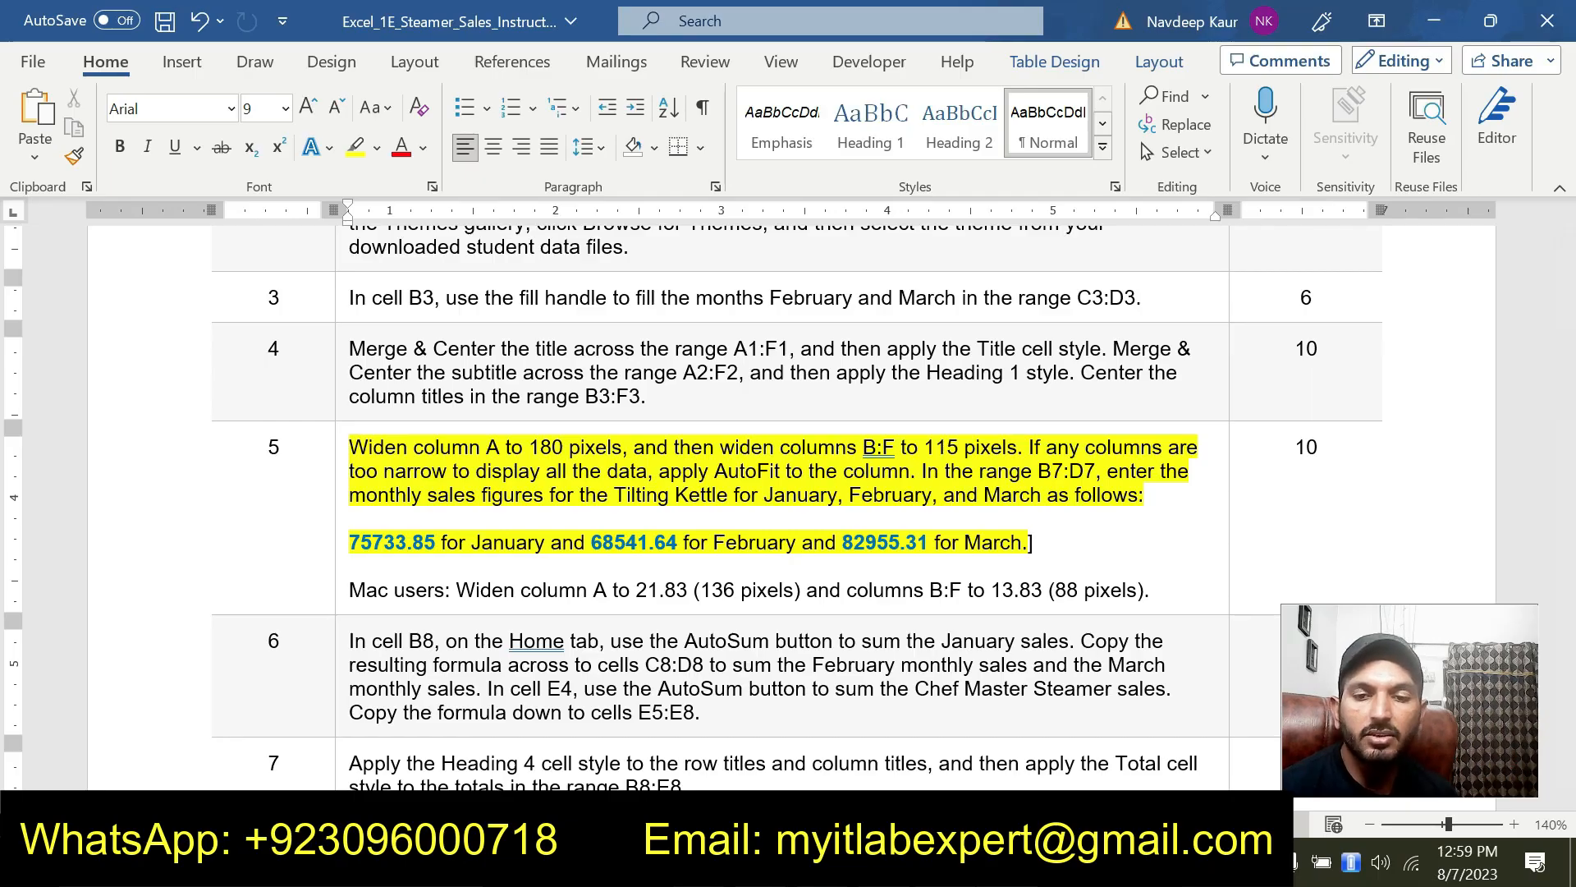
pyautogui.hotkey('alt', 'Tab')
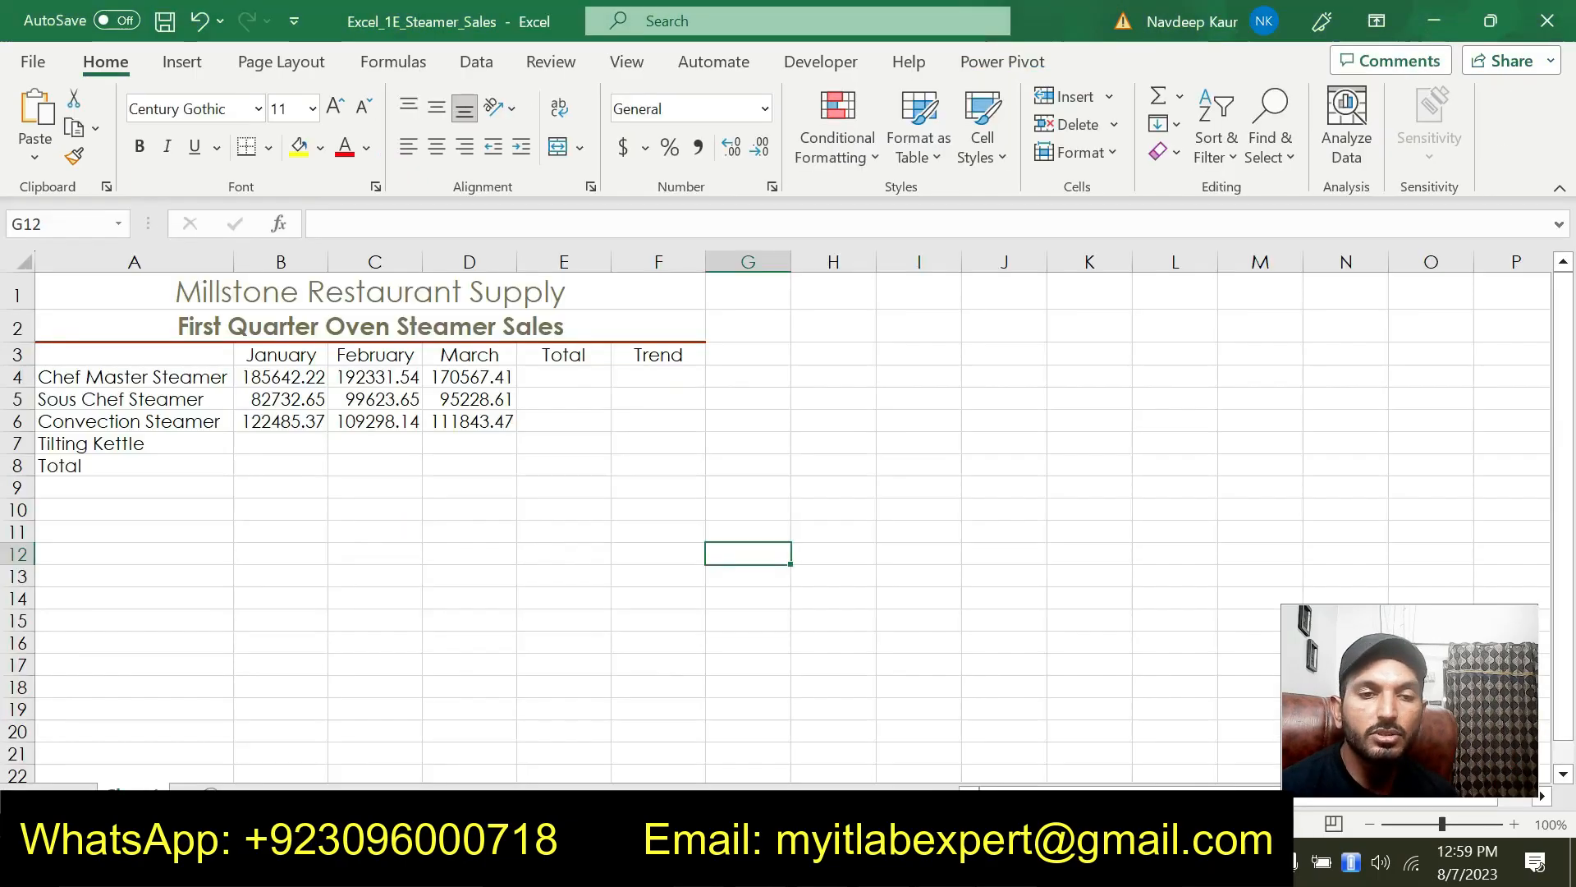
pyautogui.click(252, 442)
pyautogui.click(461, 444)
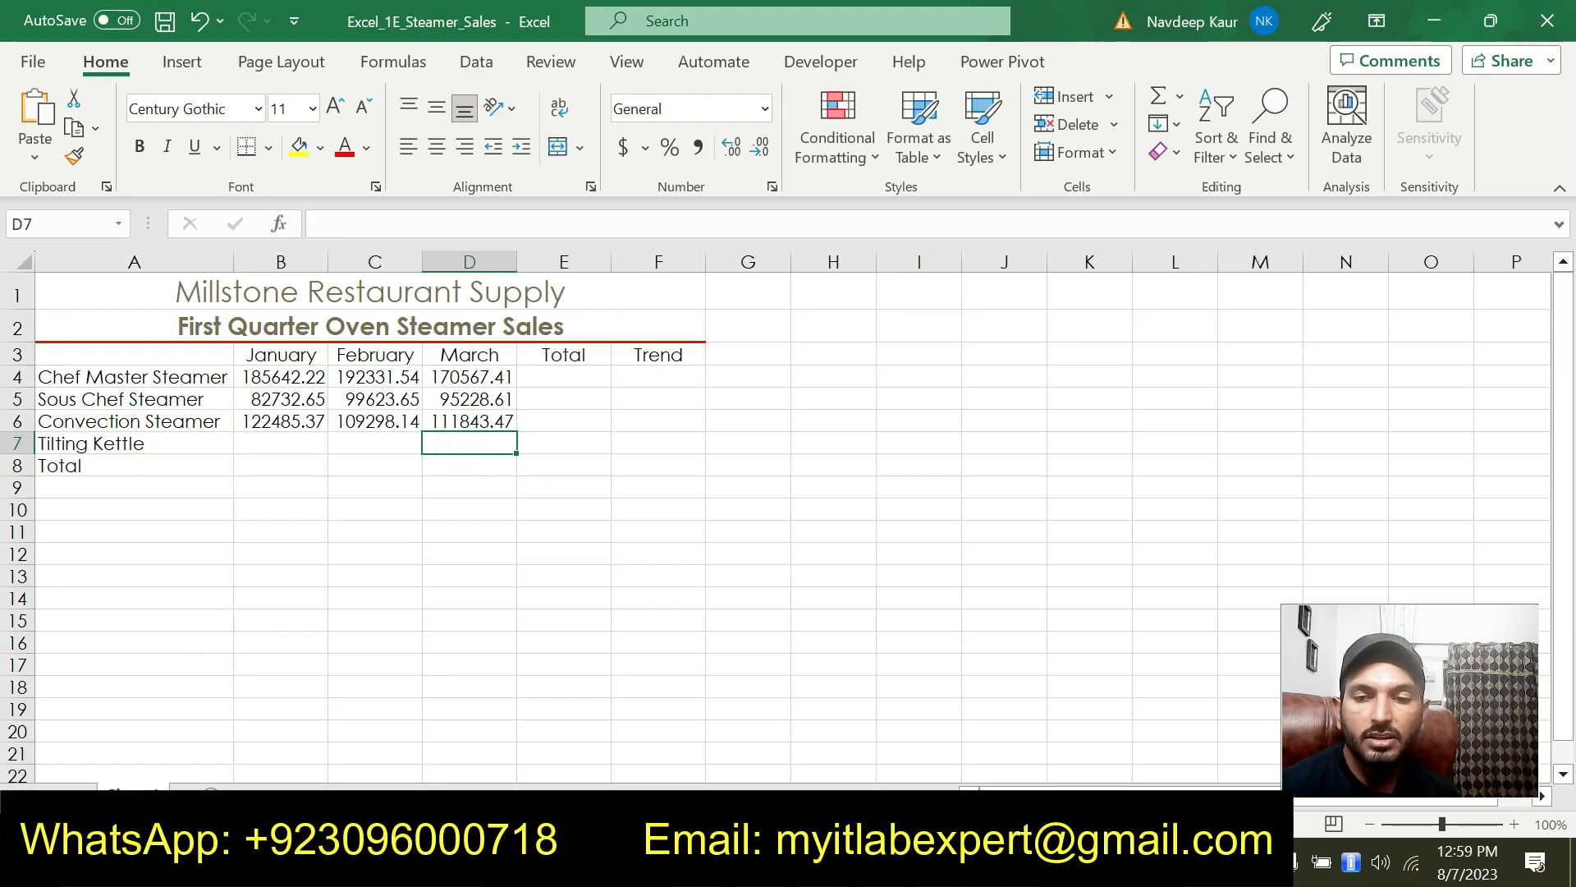
pyautogui.hotkey('alt', 'Tab')
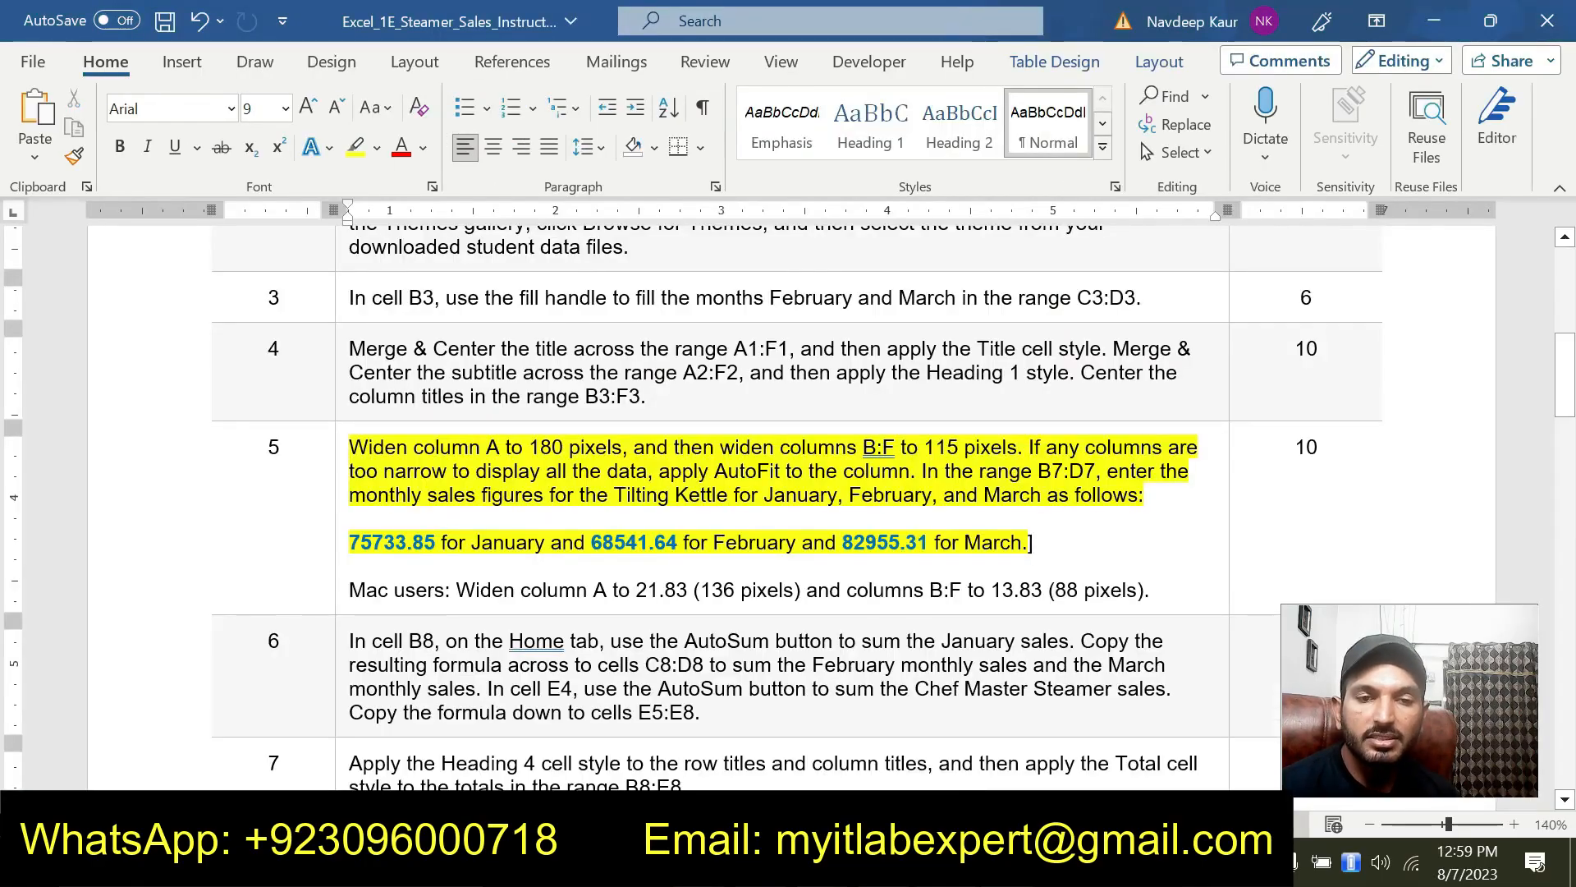
pyautogui.click(353, 547)
pyautogui.click(351, 545)
pyautogui.moveTo(351, 545); pyautogui.dragTo(435, 545)
pyautogui.hotkey('ctrl', 'c')
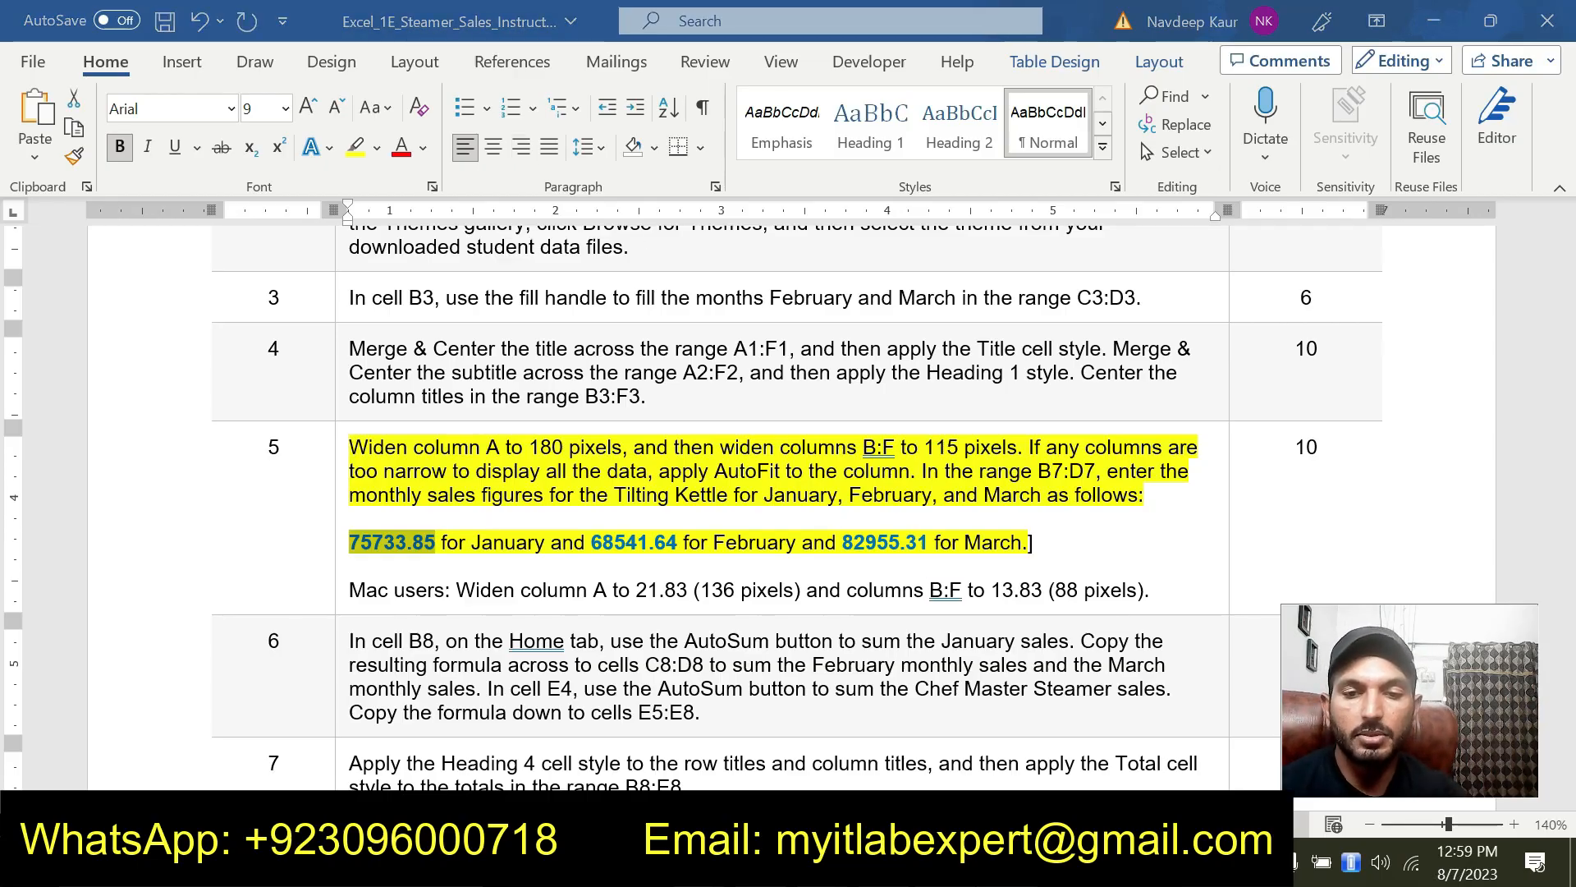
pyautogui.hotkey('alt', 'Tab')
pyautogui.click(297, 447)
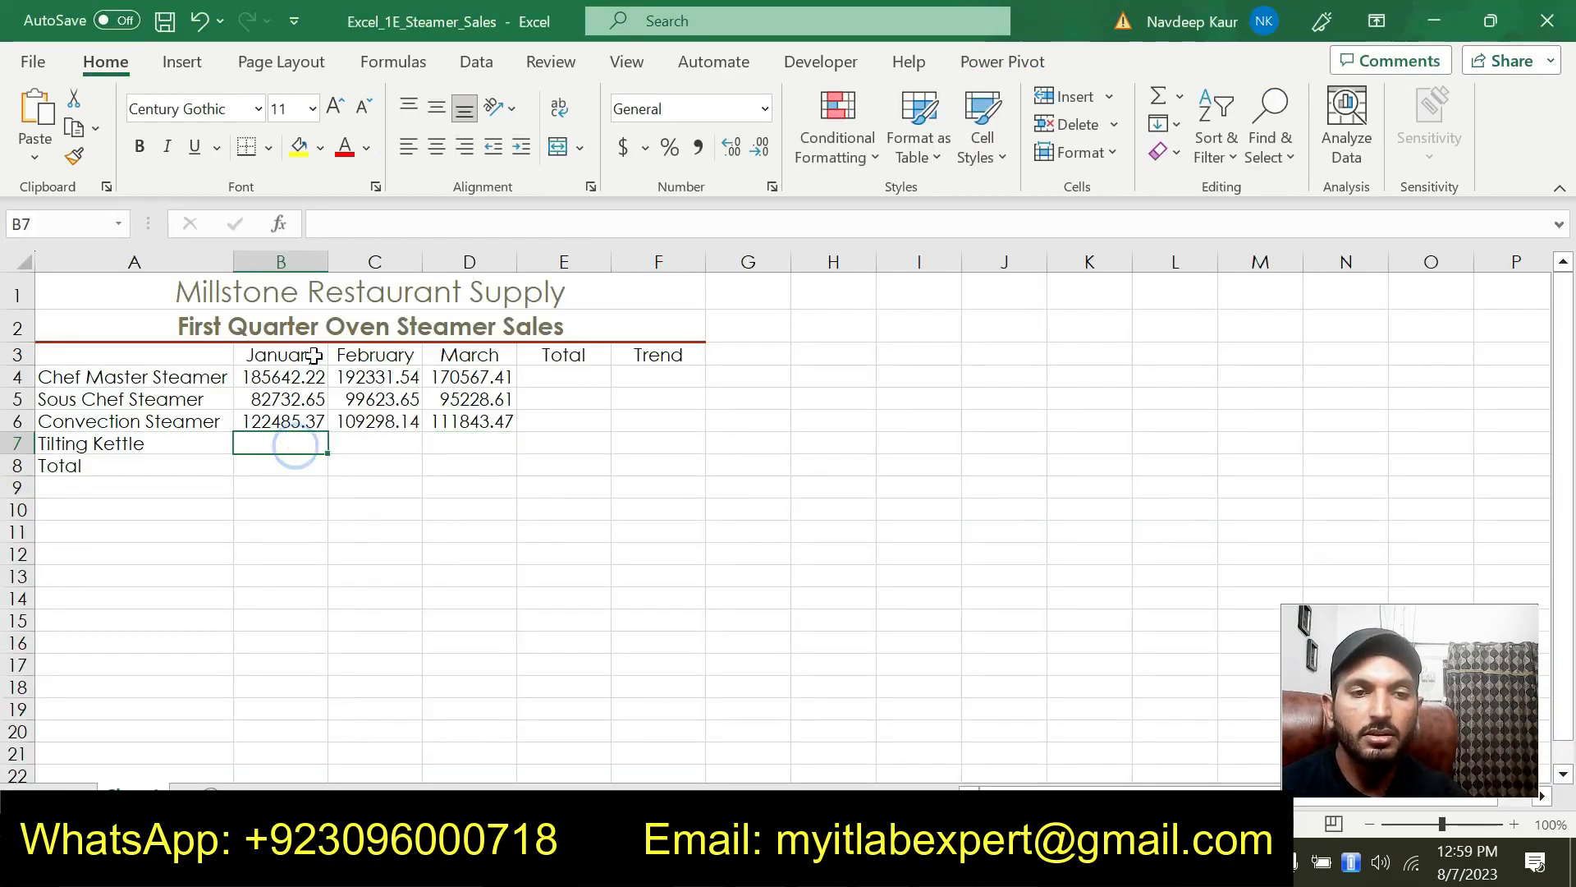
pyautogui.click(408, 226)
pyautogui.hotkey('ctrl', 'v')
pyautogui.press('Return')
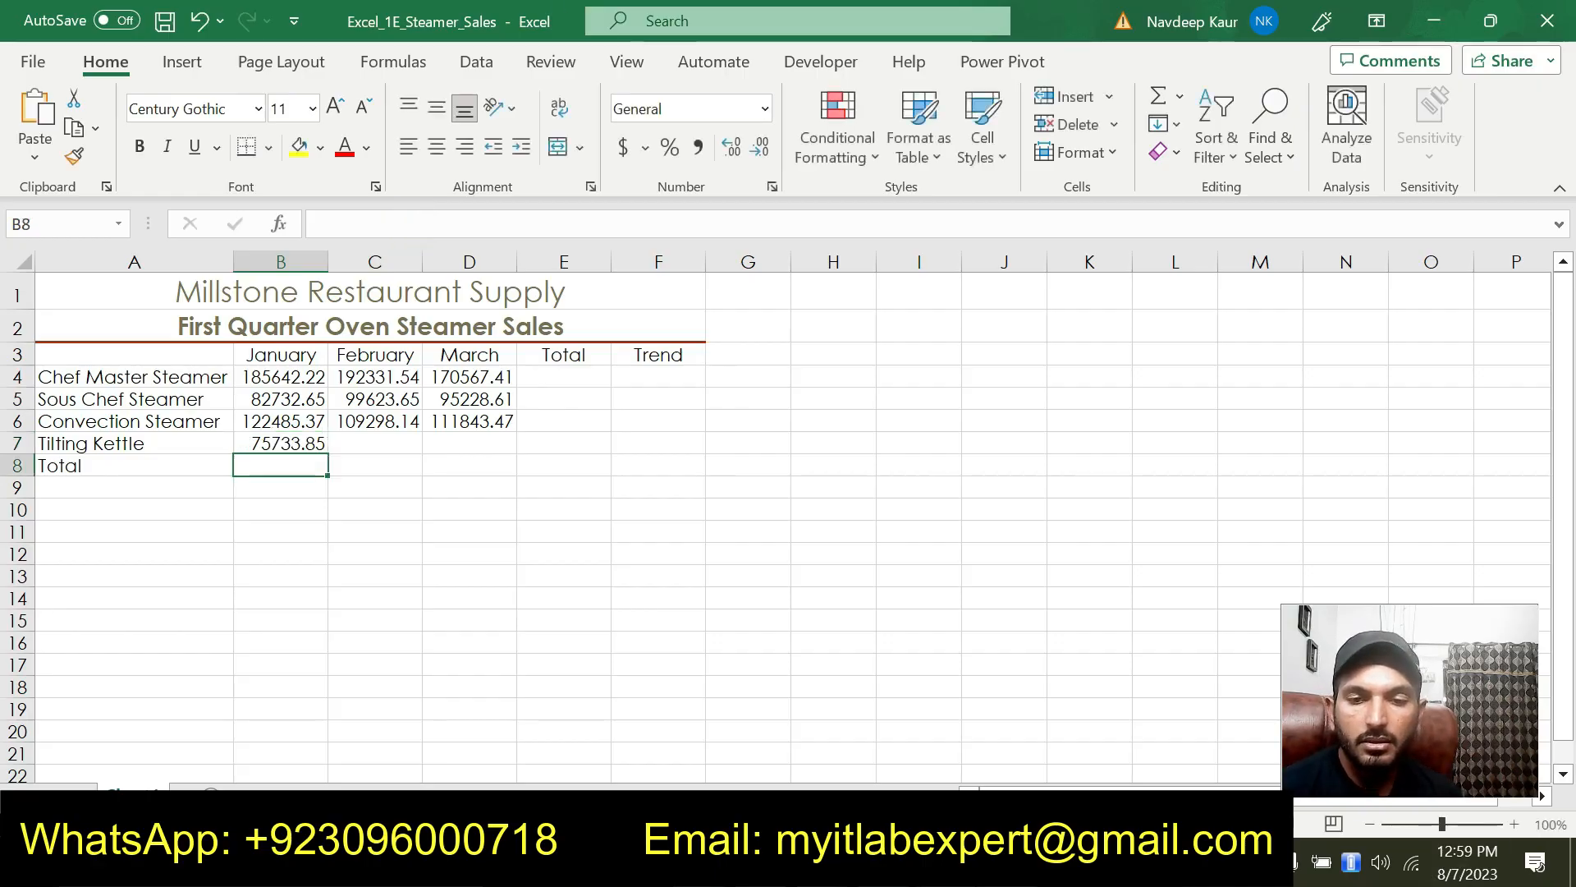
# Copy the February figure 68541.64 from the Word instructions into cell C7 in Excel.
pyautogui.hotkey('alt', 'Tab')
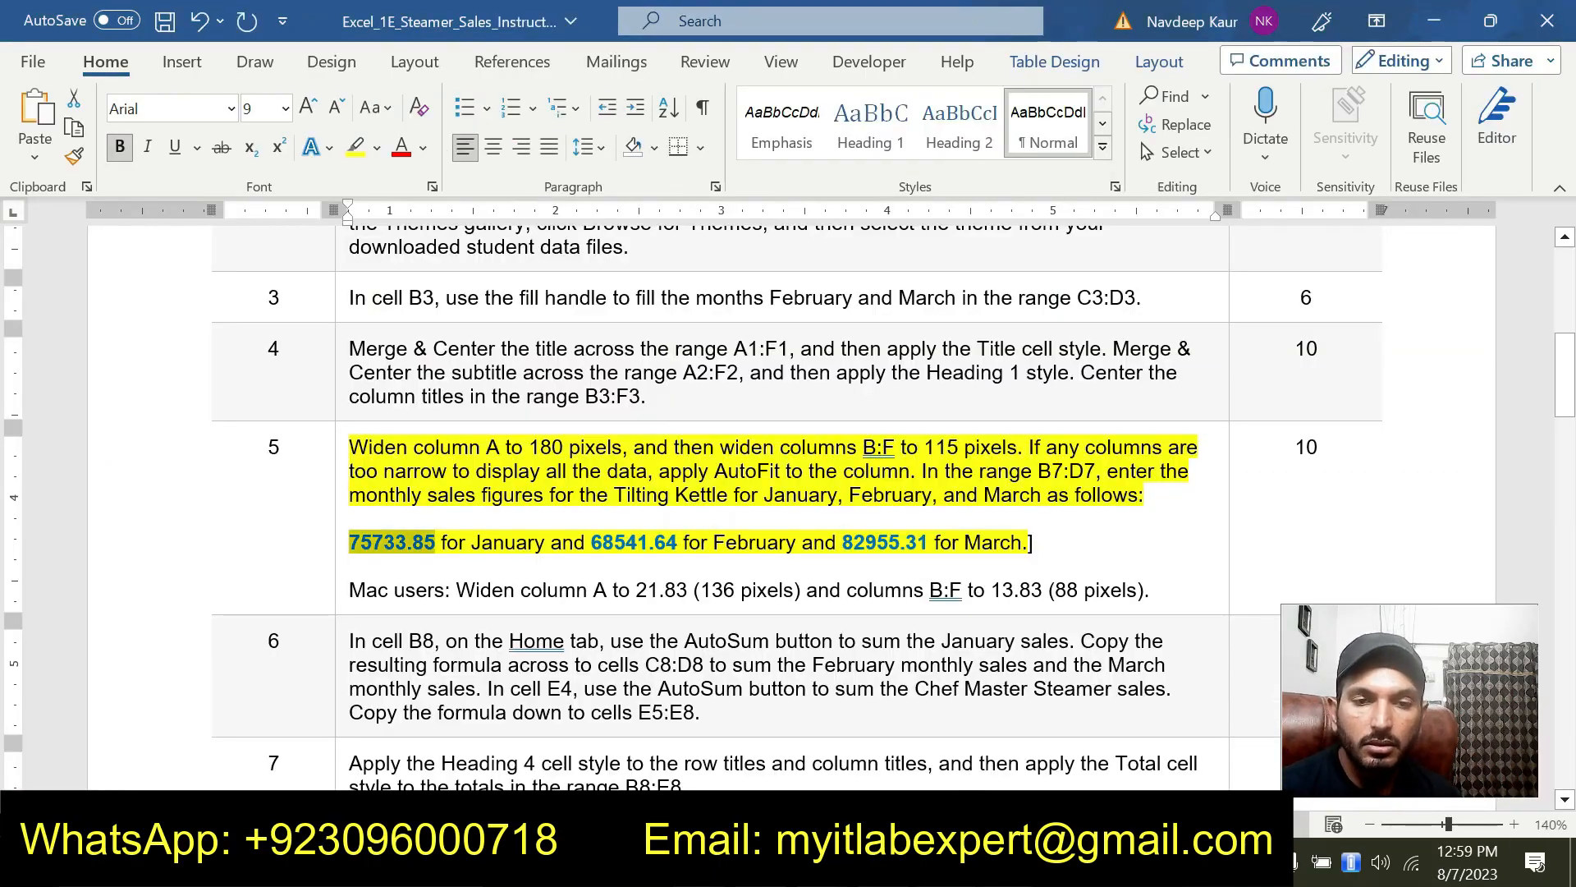
pyautogui.moveTo(591, 543); pyautogui.dragTo(677, 542)
pyautogui.hotkey('ctrl', 'c')
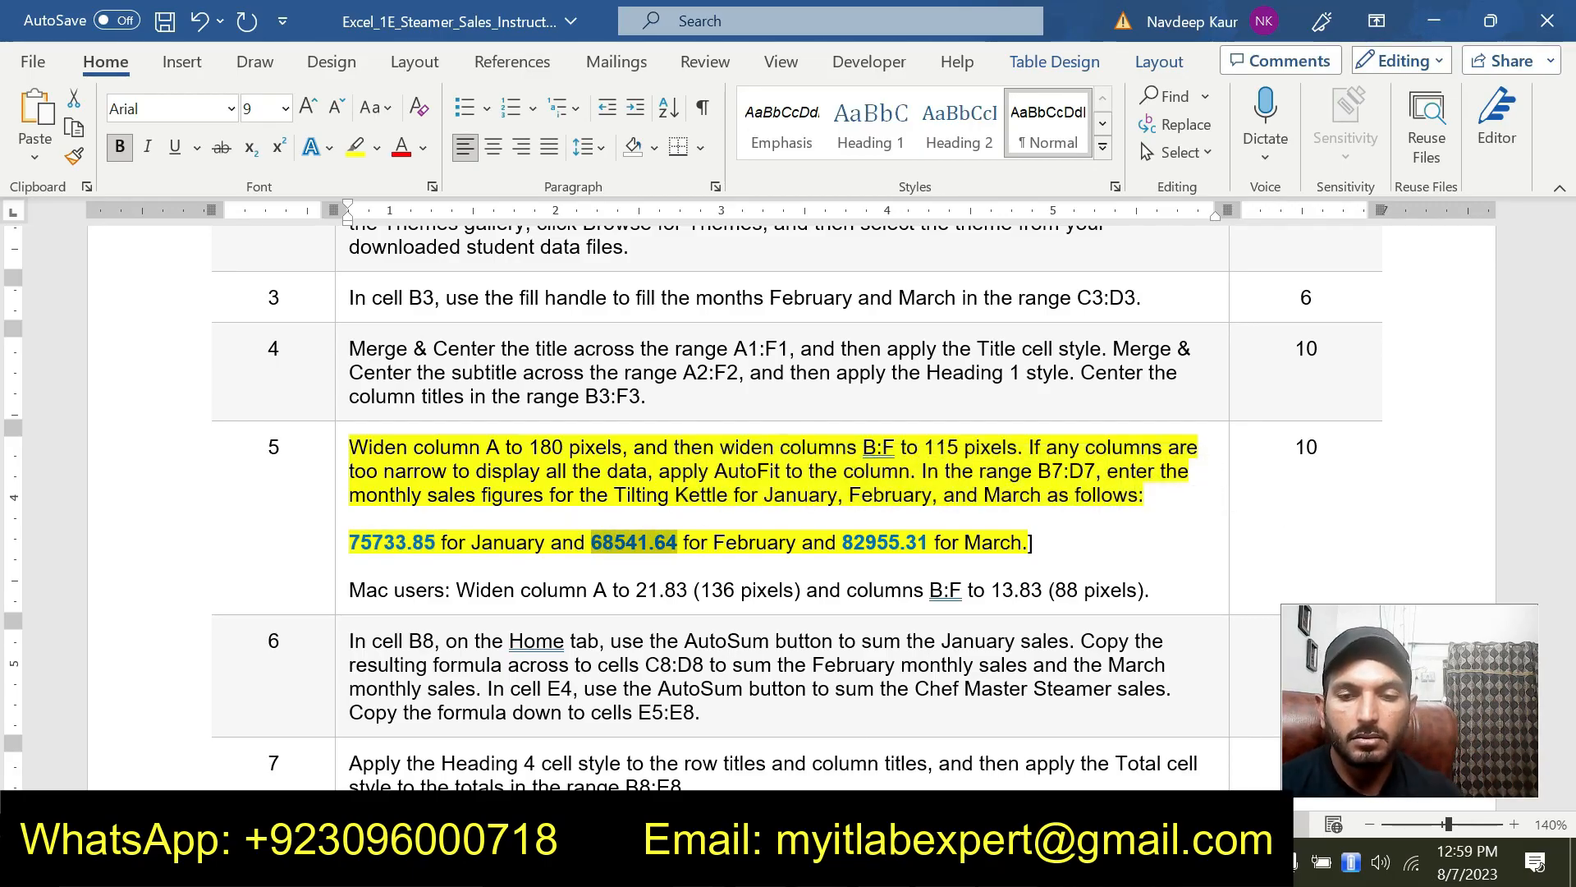
pyautogui.hotkey('alt', 'Tab')
pyautogui.click(403, 438)
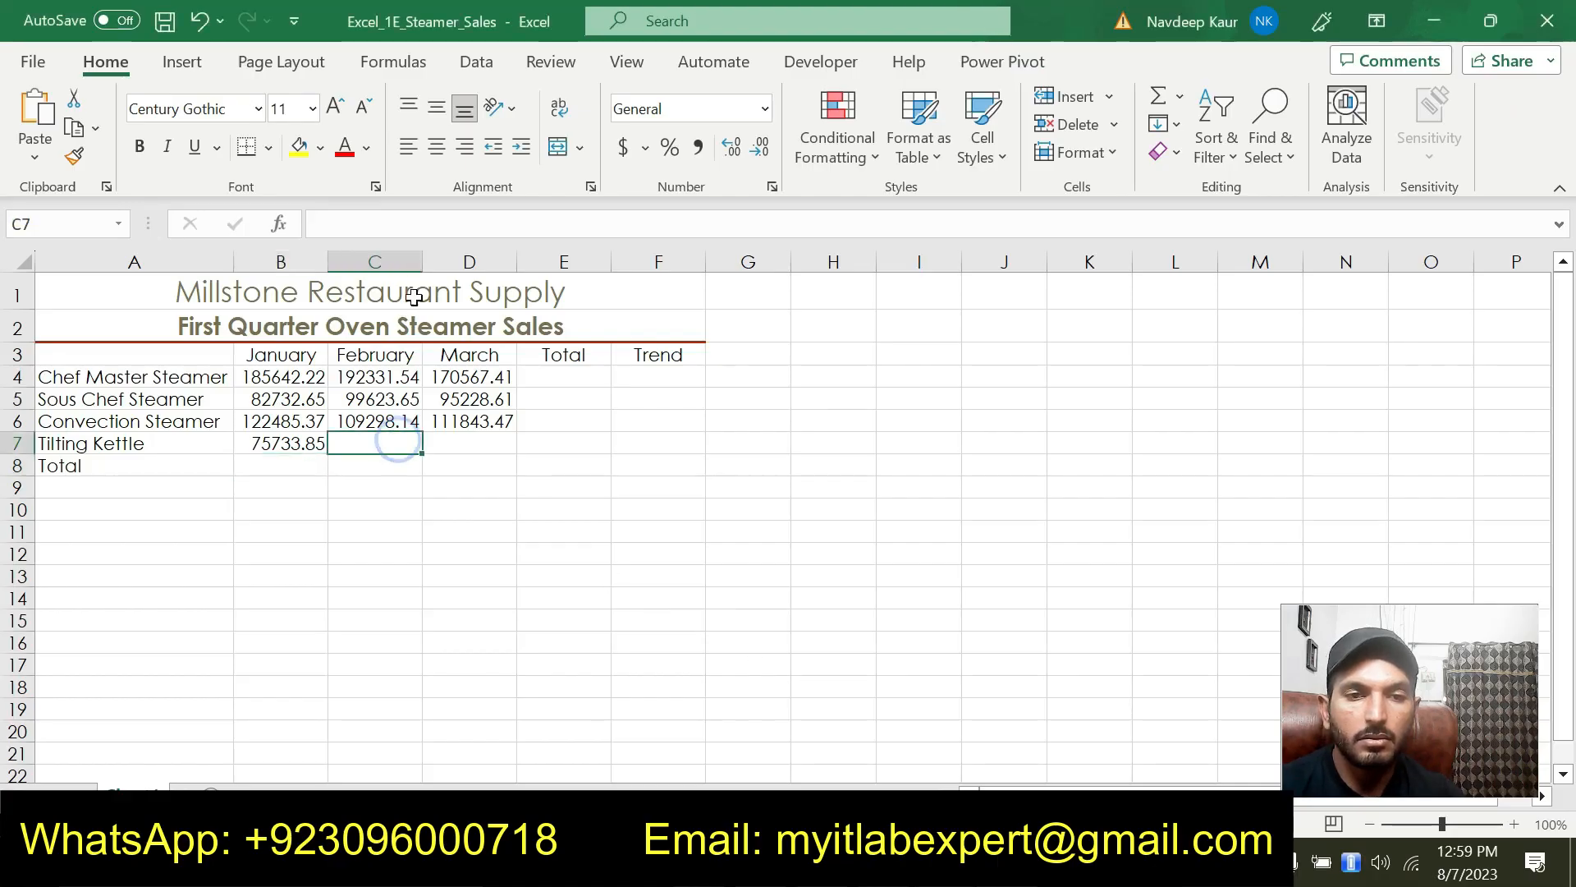
pyautogui.hotkey('ctrl', 'v')
pyautogui.press('Return')
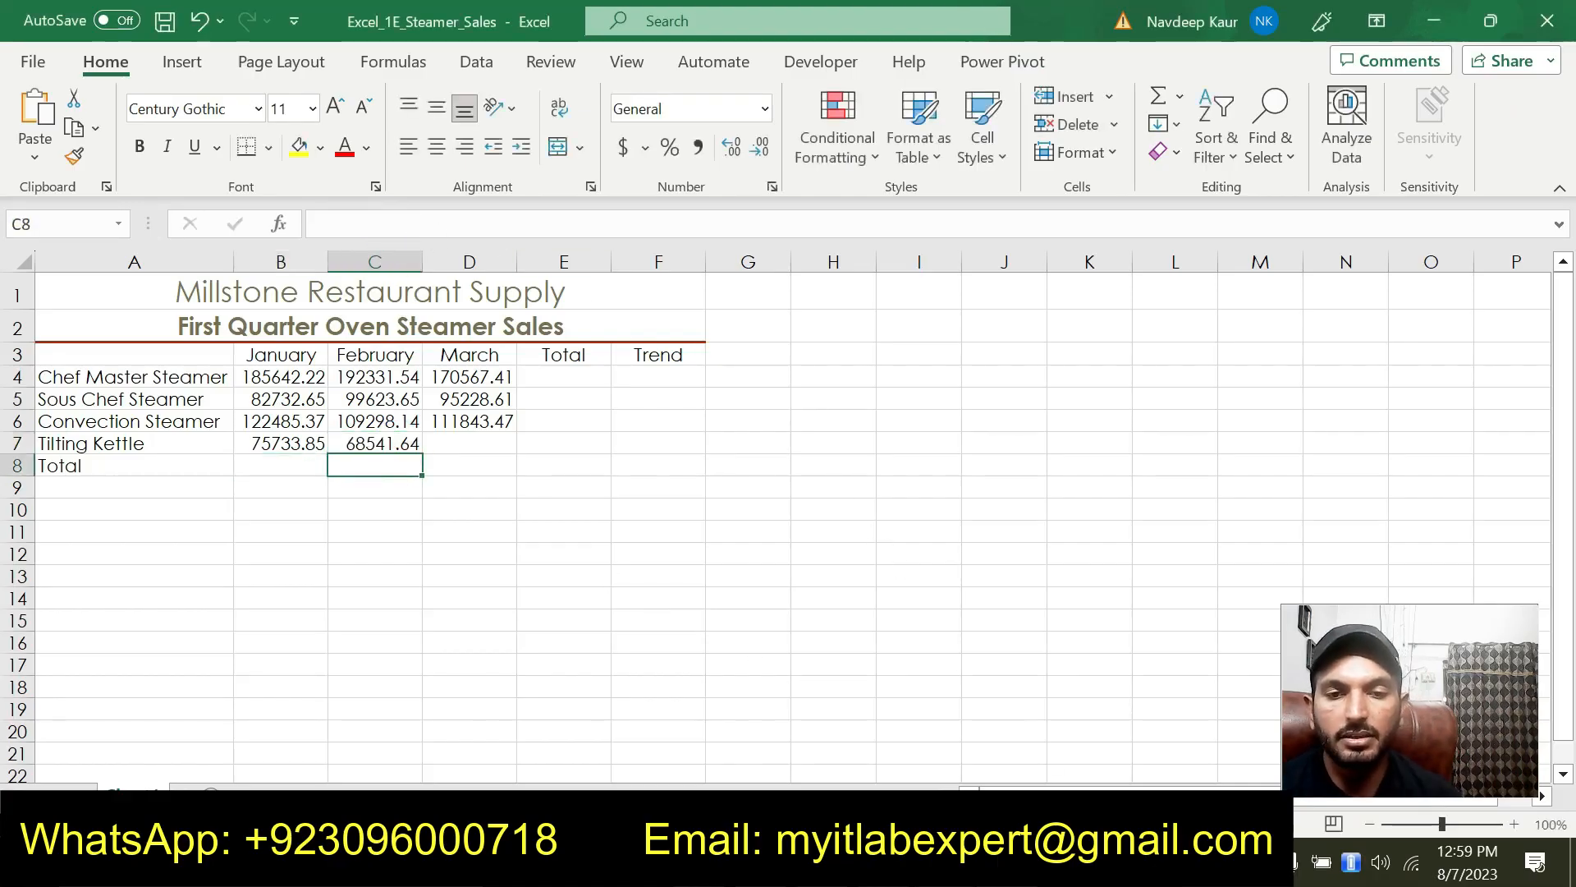
# Copy the March figure 82955.31 from the Word instructions into cell D7 in Excel.
pyautogui.hotkey('alt', 'Tab')
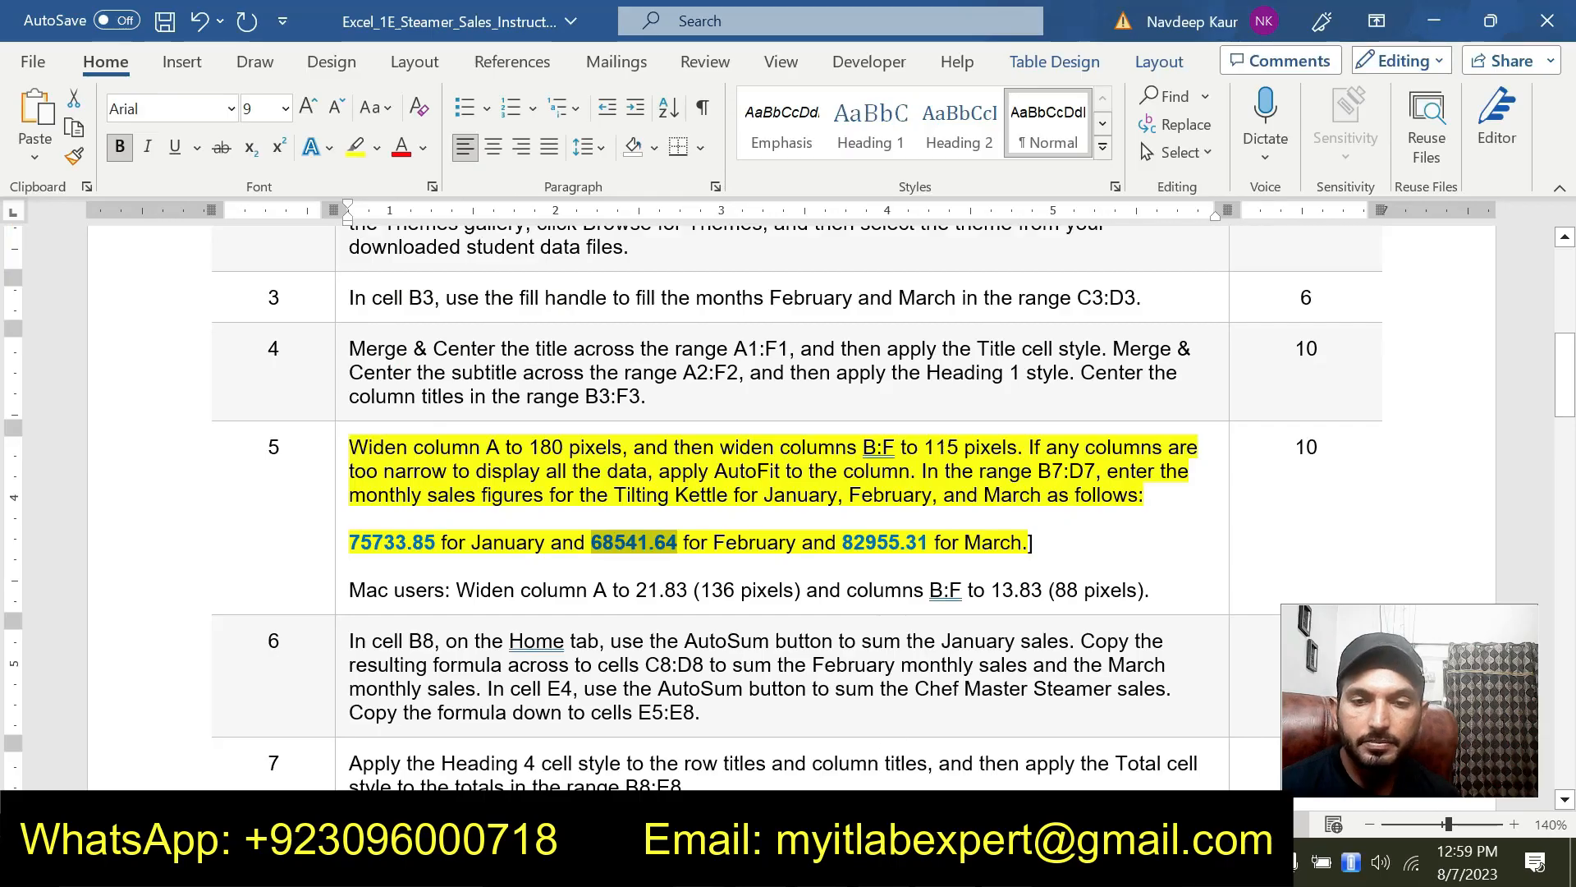
pyautogui.moveTo(842, 542); pyautogui.dragTo(934, 544)
pyautogui.hotkey('ctrl', 'c')
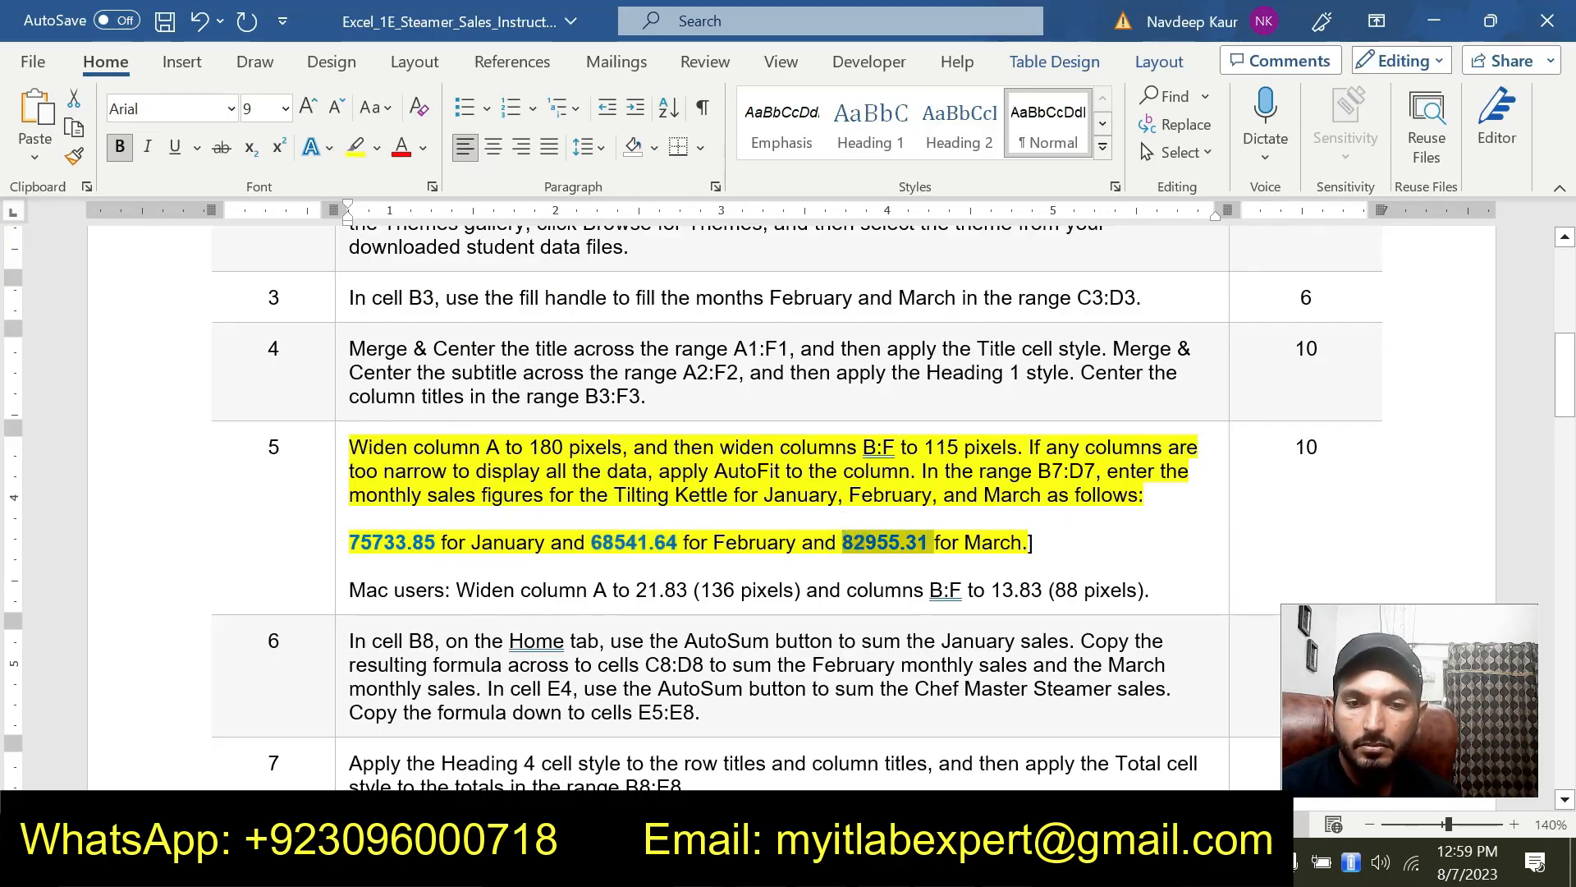
pyautogui.hotkey('alt', 'Tab')
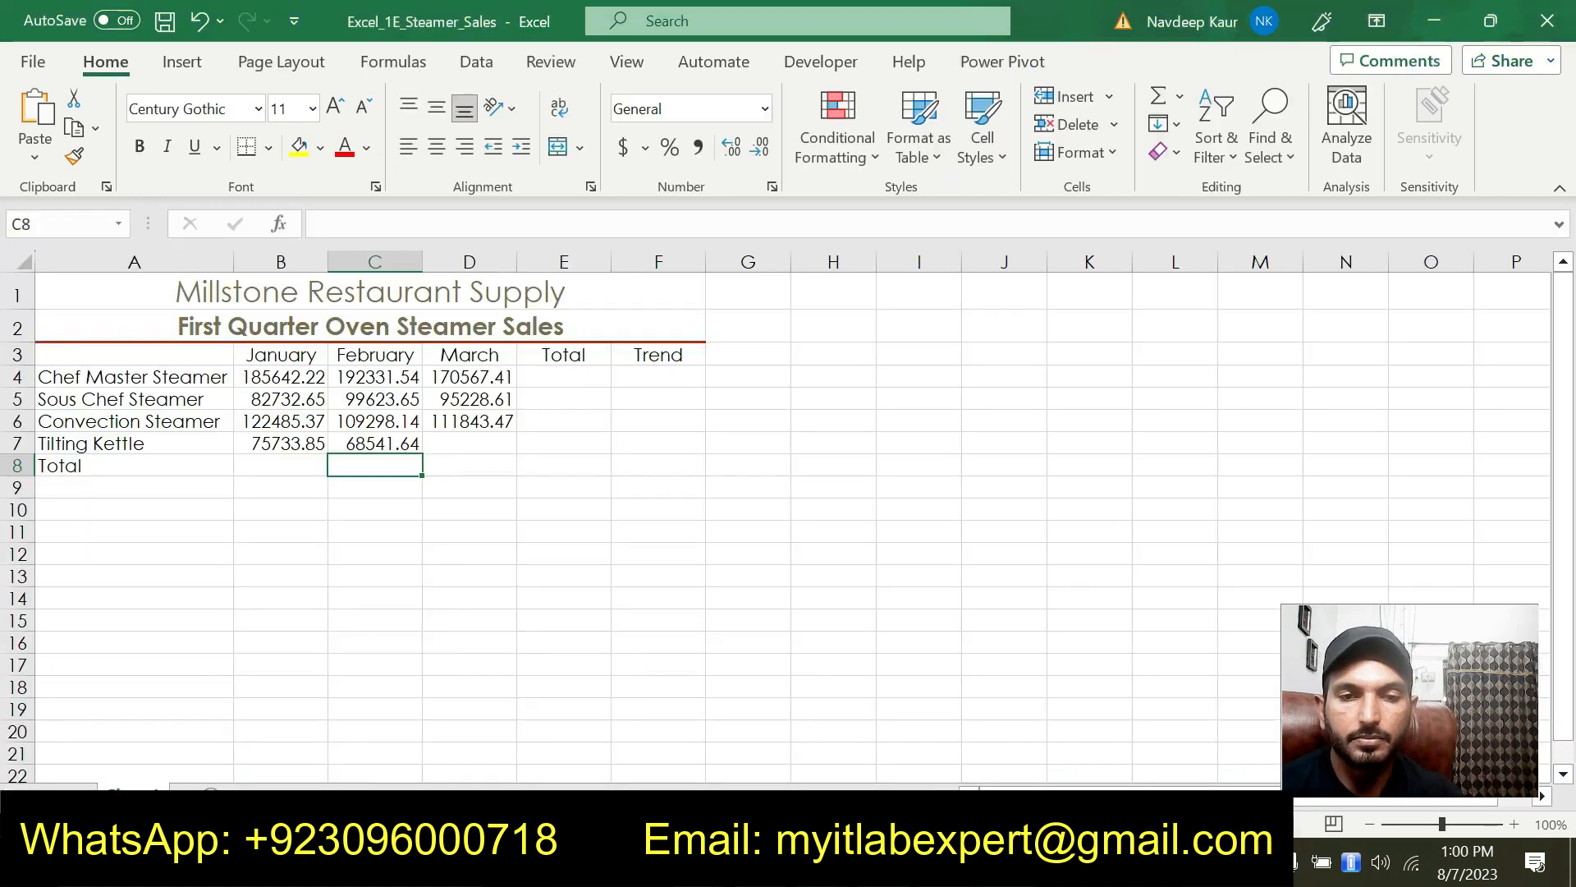
pyautogui.click(483, 440)
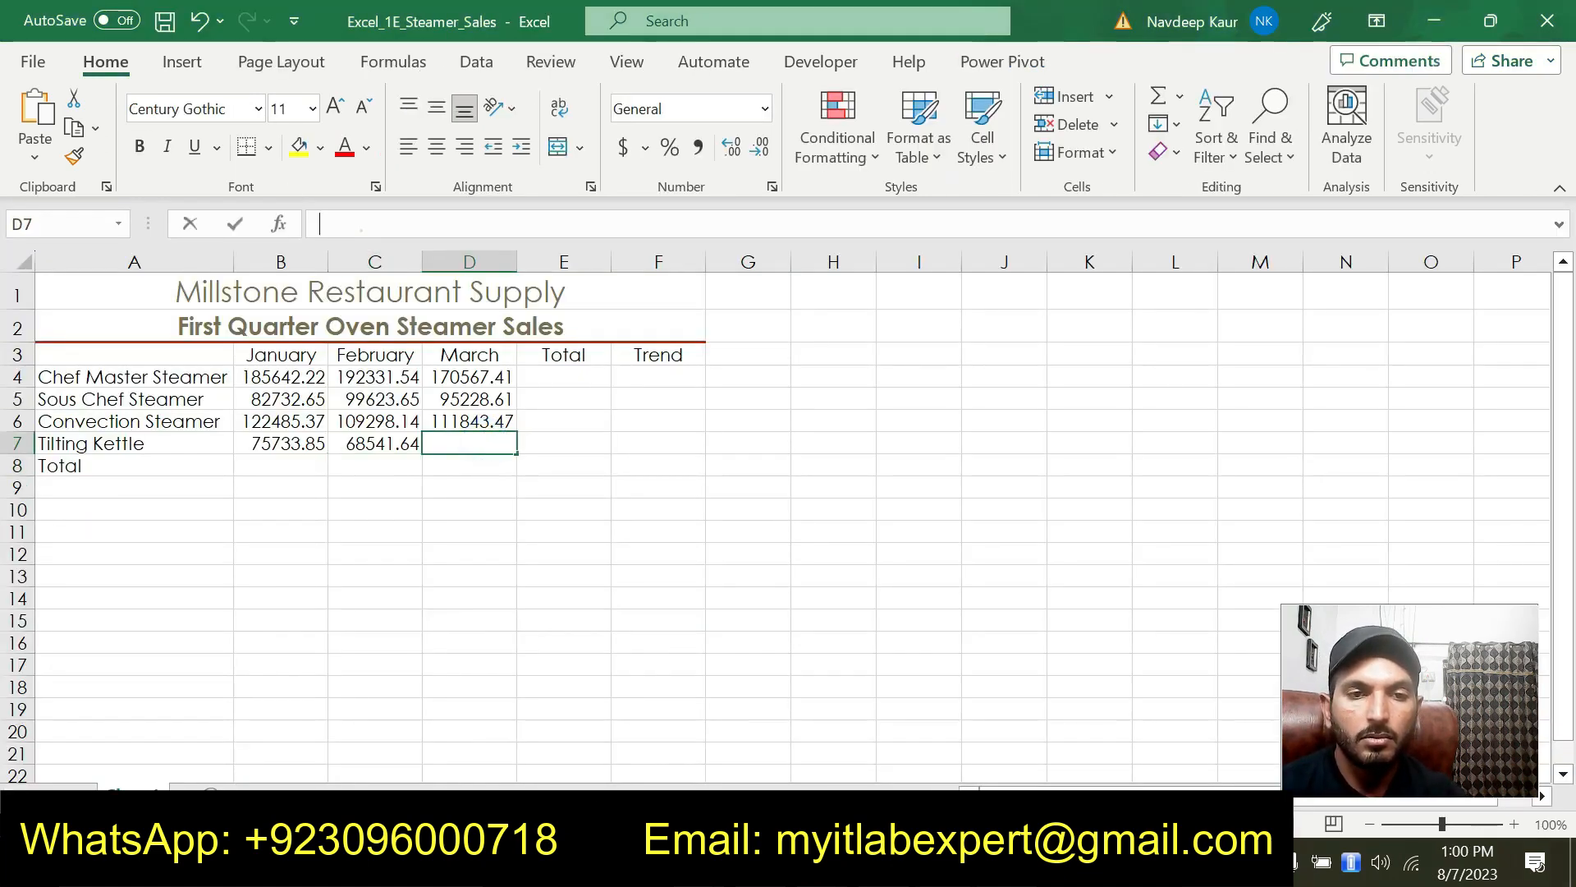
pyautogui.click(362, 224)
pyautogui.hotkey('ctrl', 'v')
pyautogui.press('Return')
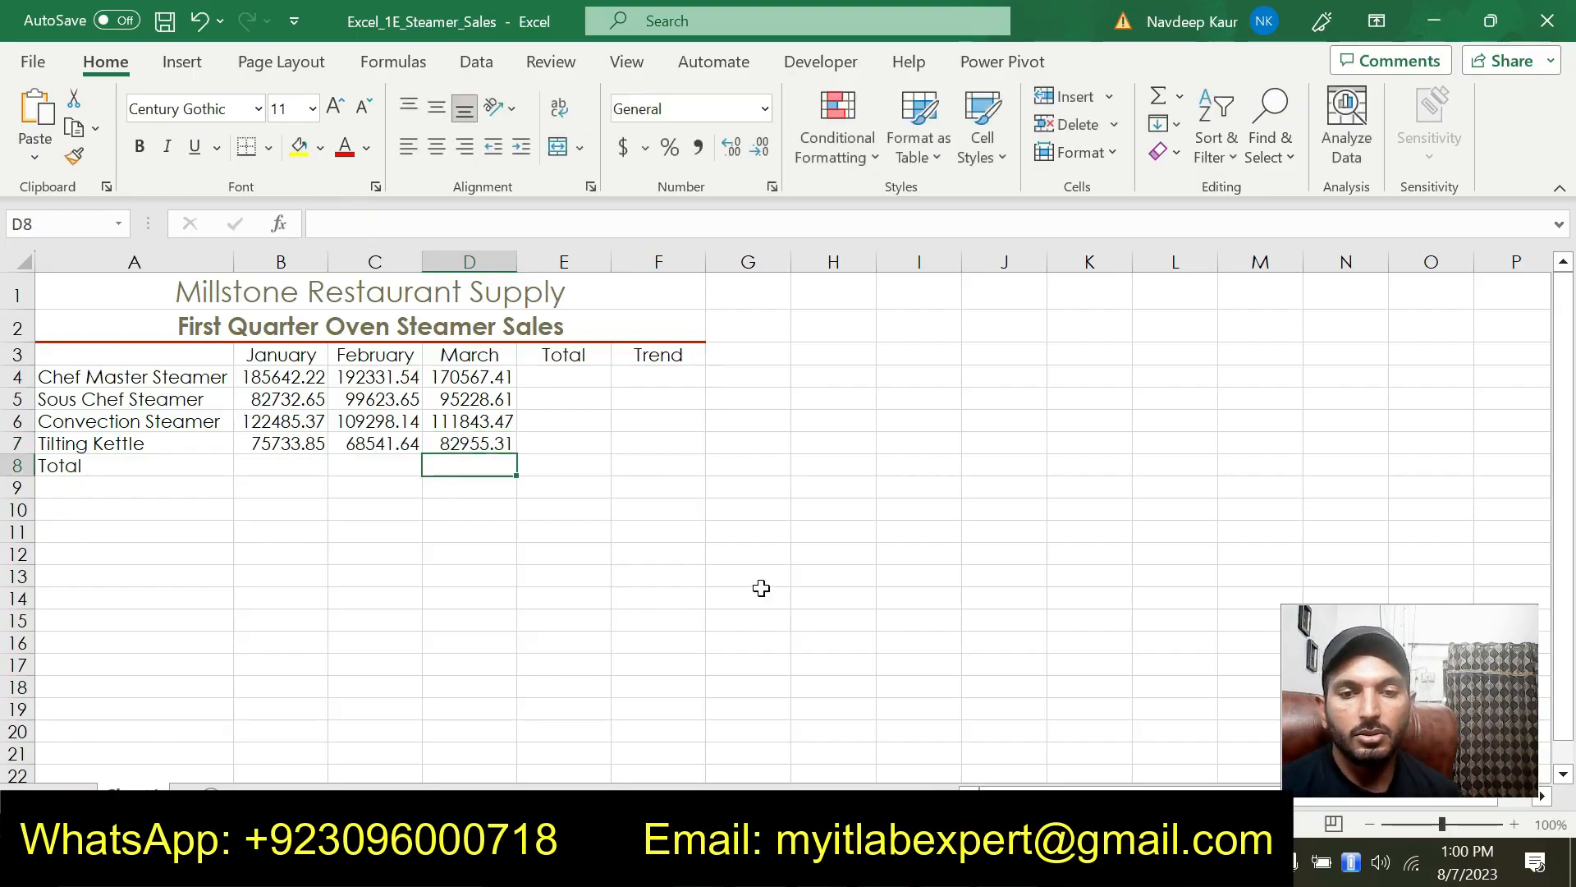
# Switch to the Word instructions and remove the yellow highlight from the step 5 text through the word March.
pyautogui.hotkey('alt', 'Tab')
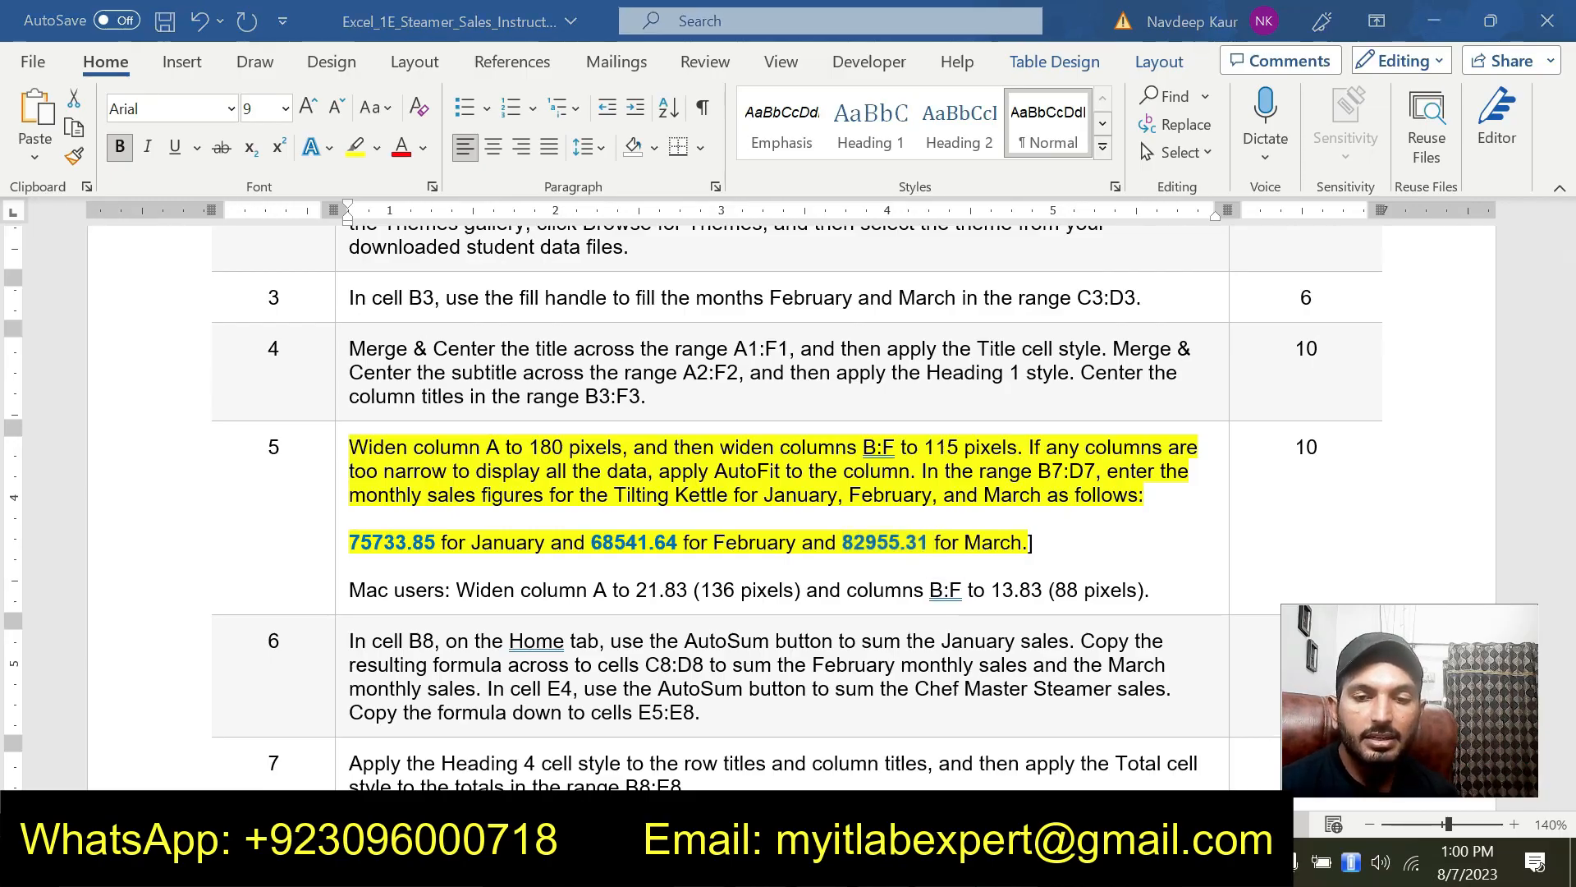
pyautogui.hotkey('alt', 'Tab')
pyautogui.hotkey('alt', 'Tab')
pyautogui.moveTo(1055, 546); pyautogui.dragTo(353, 447)
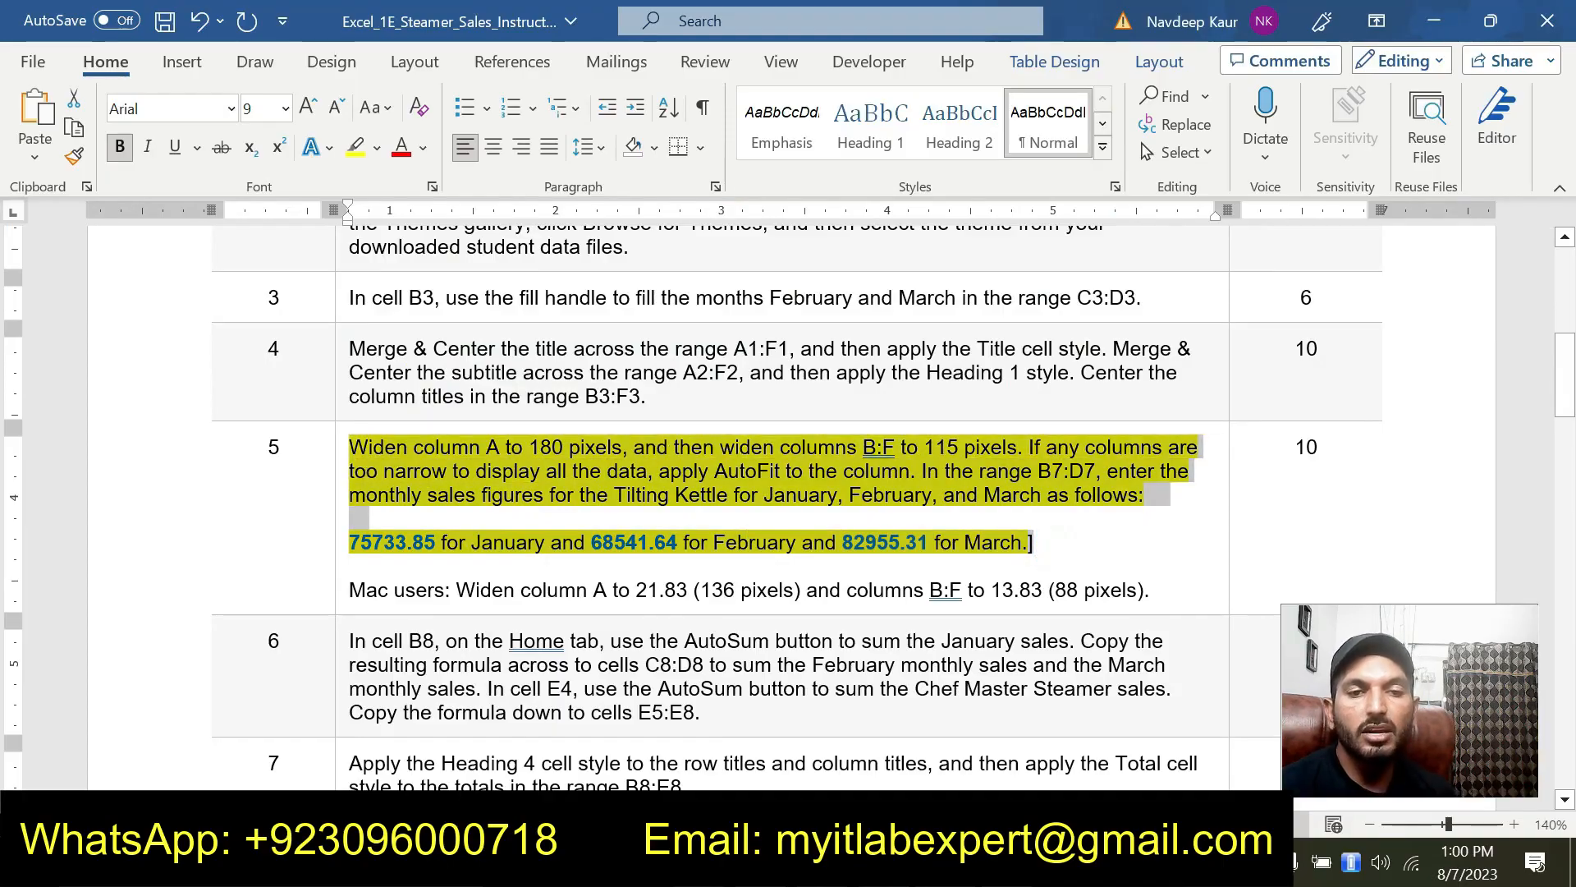
pyautogui.click(454, 404)
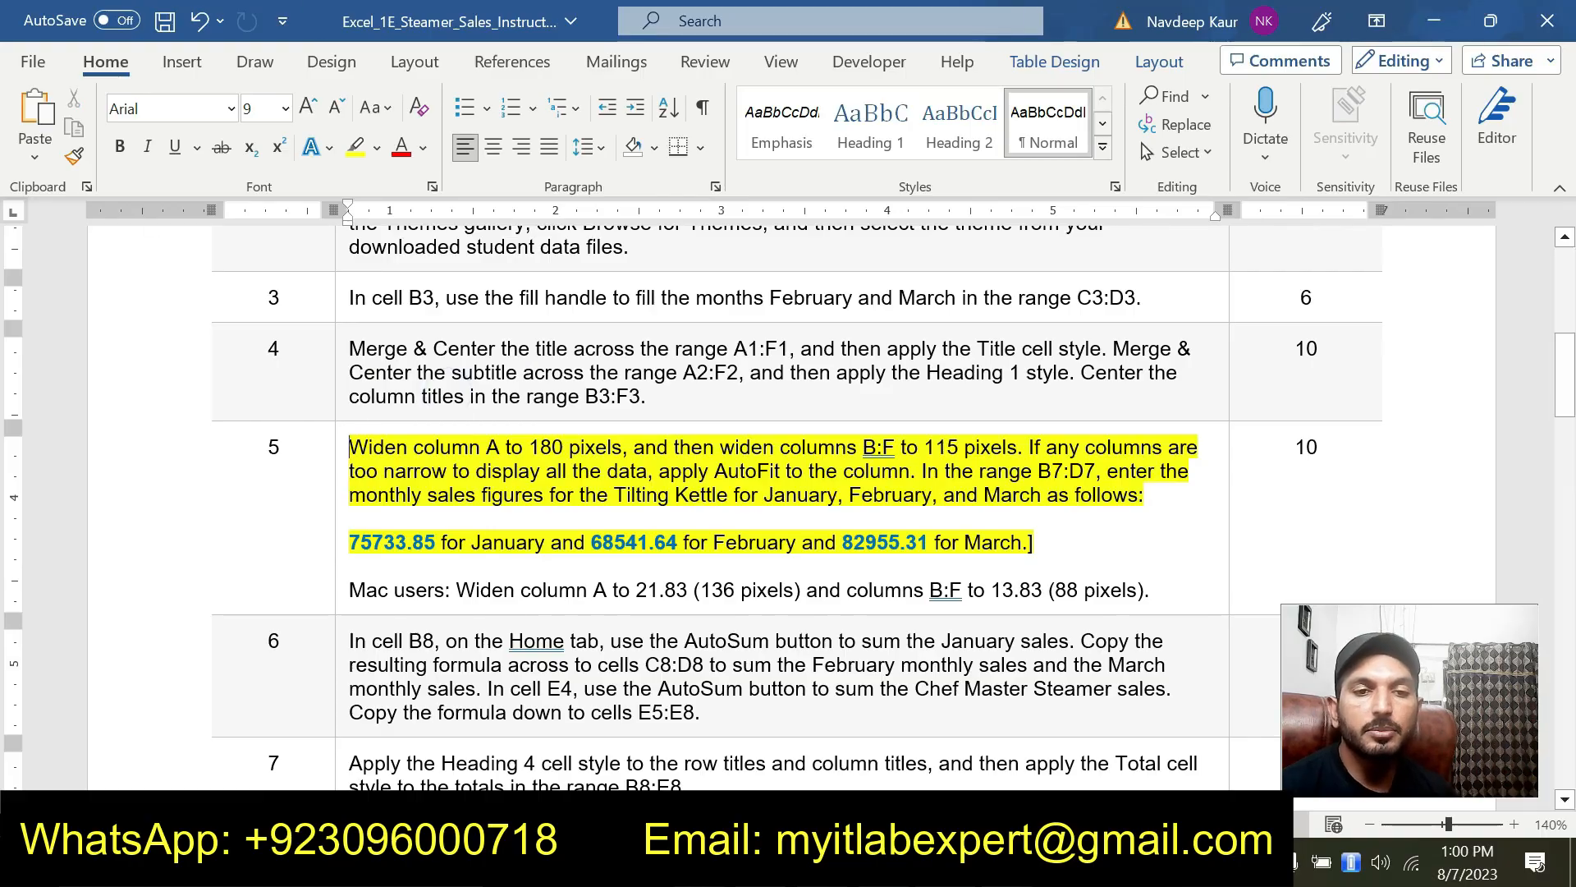
pyautogui.moveTo(349, 448); pyautogui.dragTo(1023, 542)
pyautogui.click(1059, 492)
# Highlight the whole step 6 instruction about the AutoSum totals in yellow.
pyautogui.scroll(-3, 1059, 501)
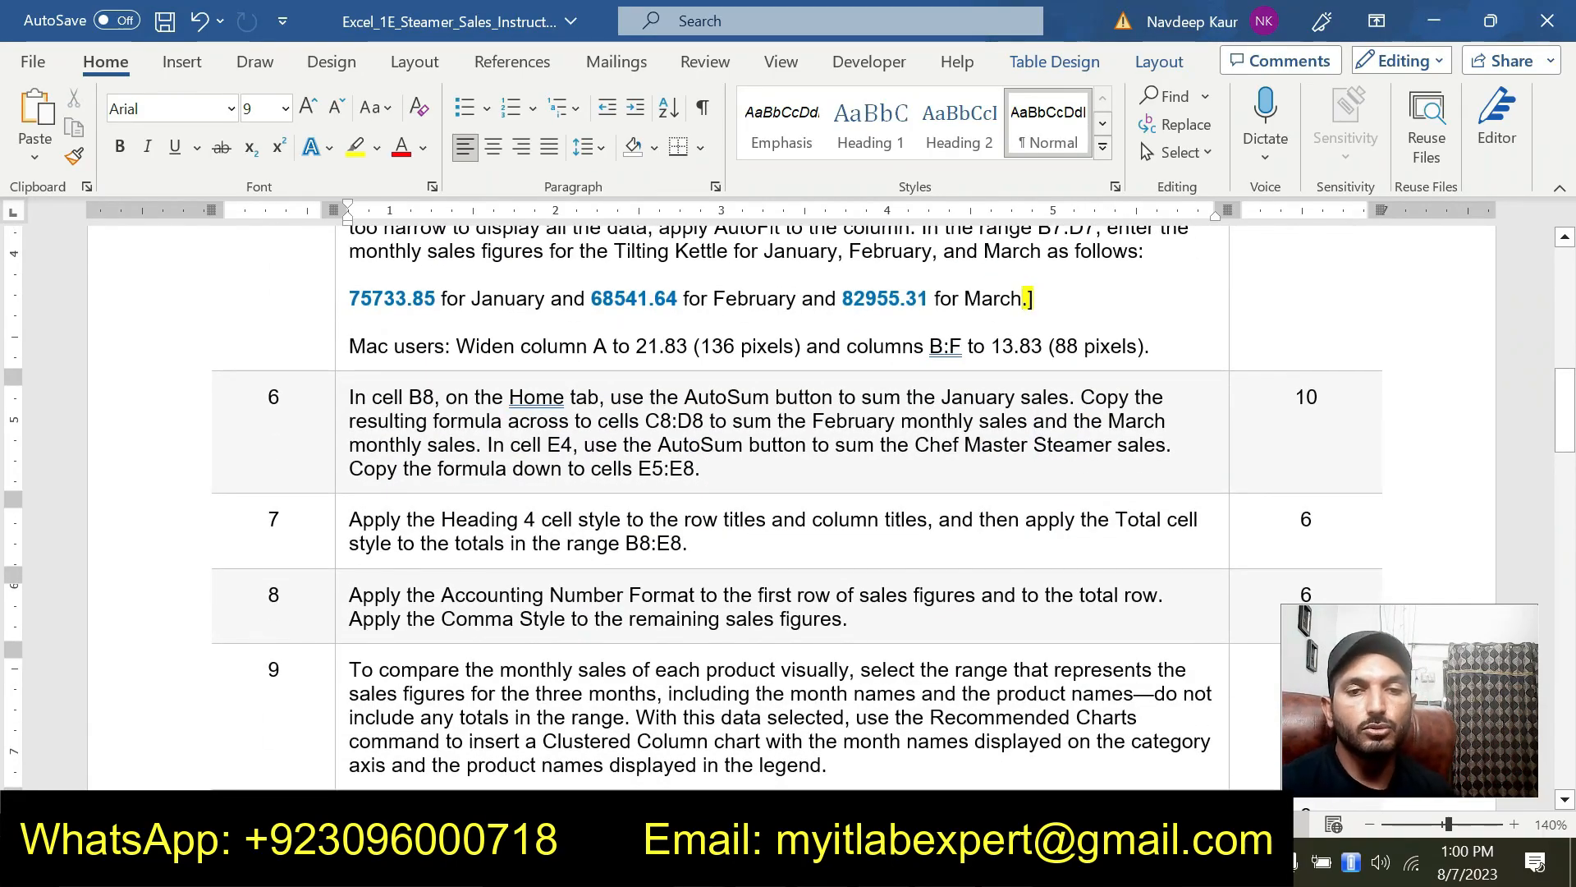
pyautogui.moveTo(700, 469); pyautogui.dragTo(349, 397)
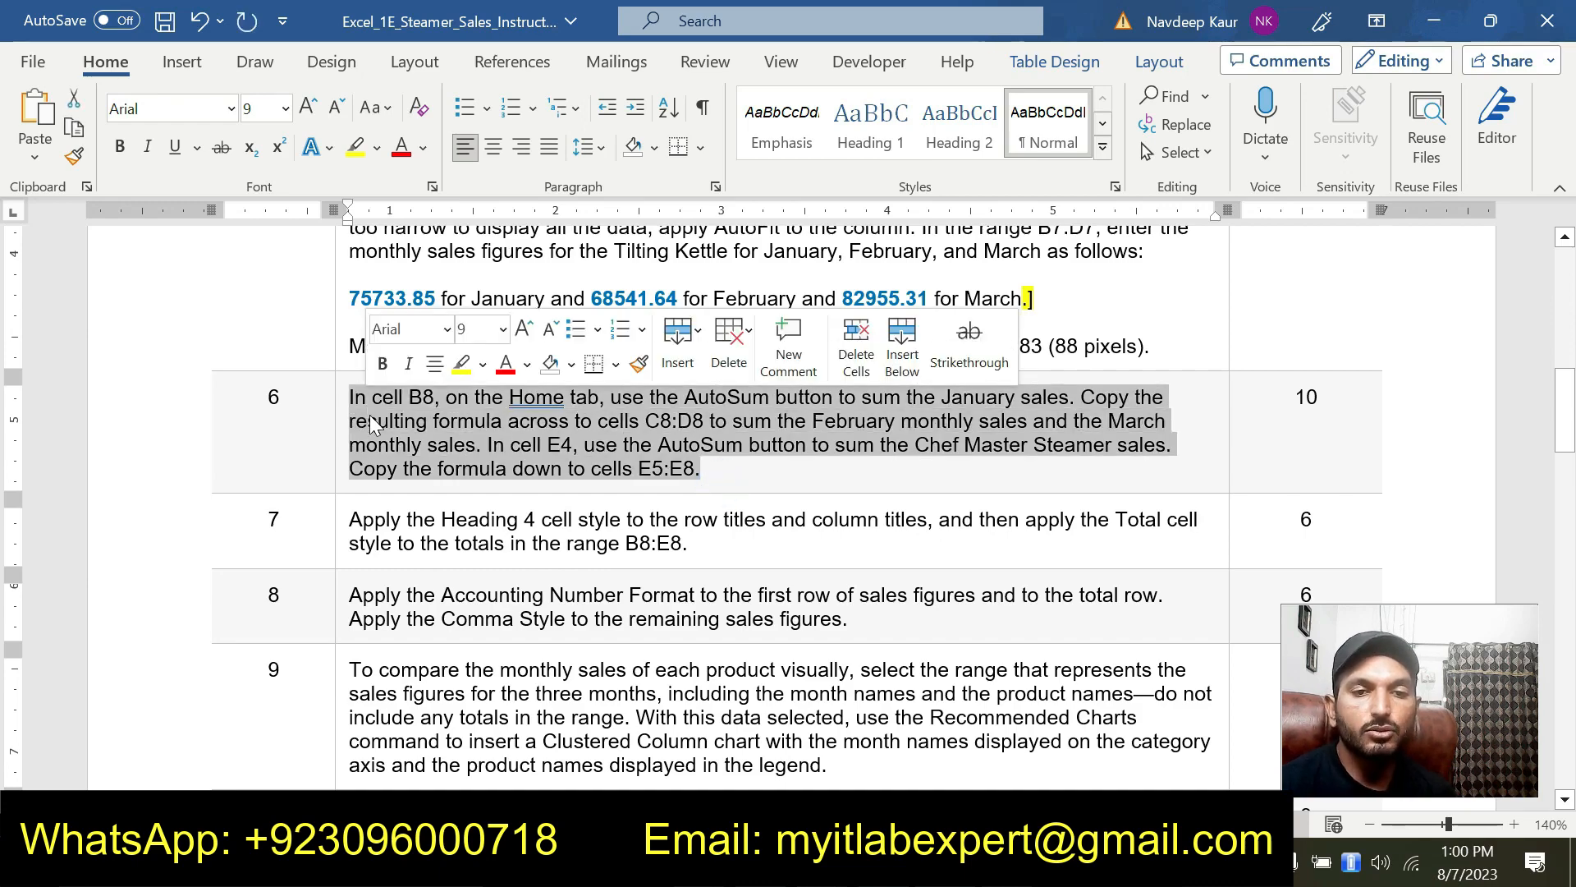
pyautogui.click(491, 445)
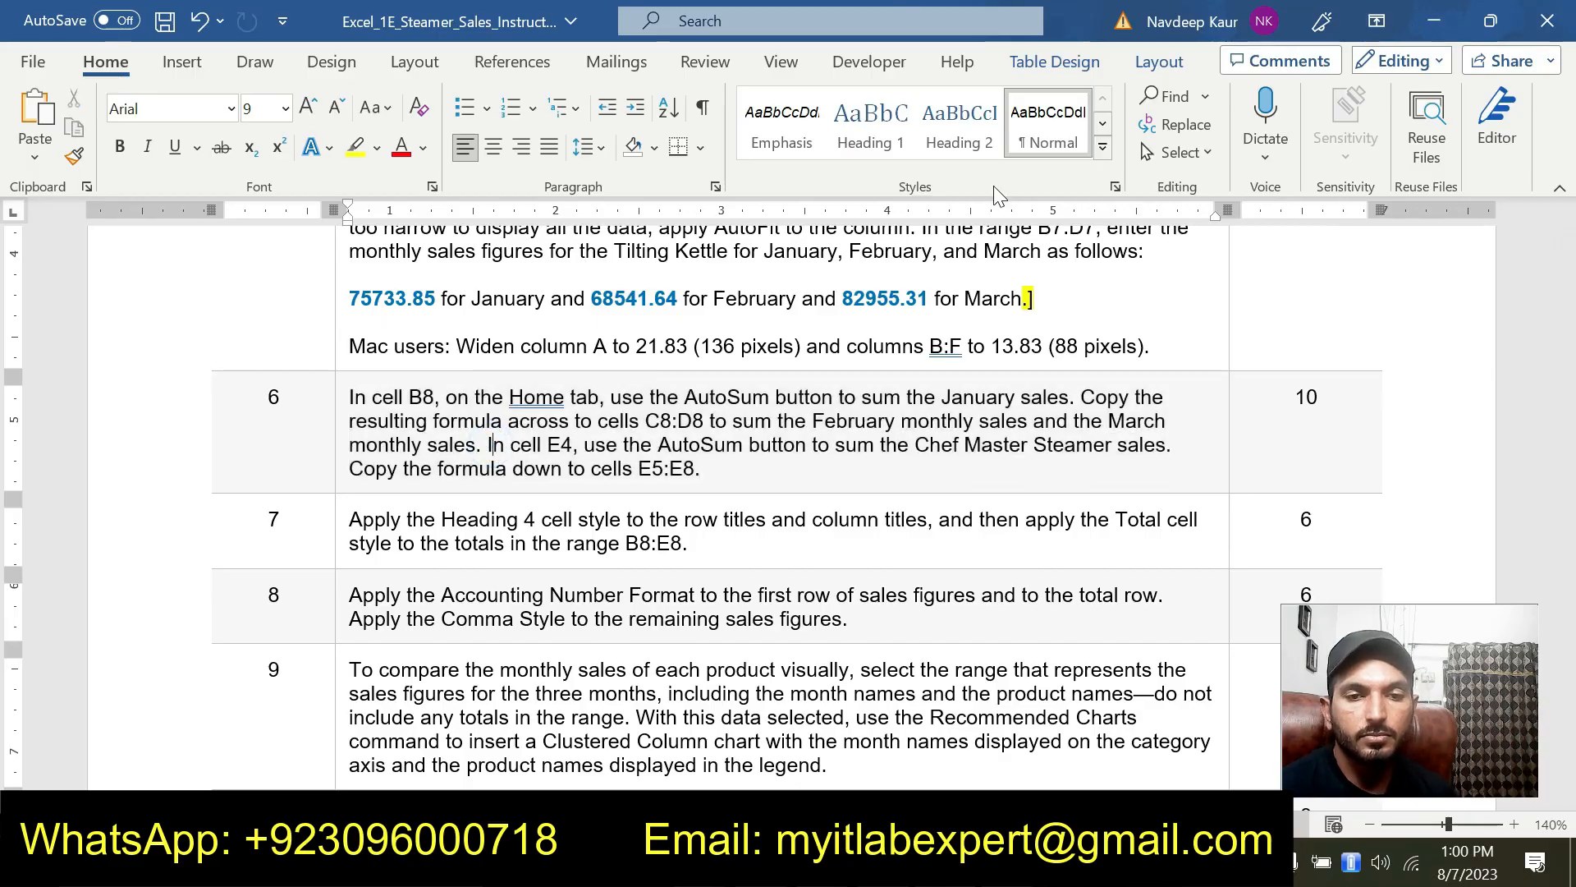
pyautogui.moveTo(702, 469); pyautogui.dragTo(453, 370)
pyautogui.click(465, 362)
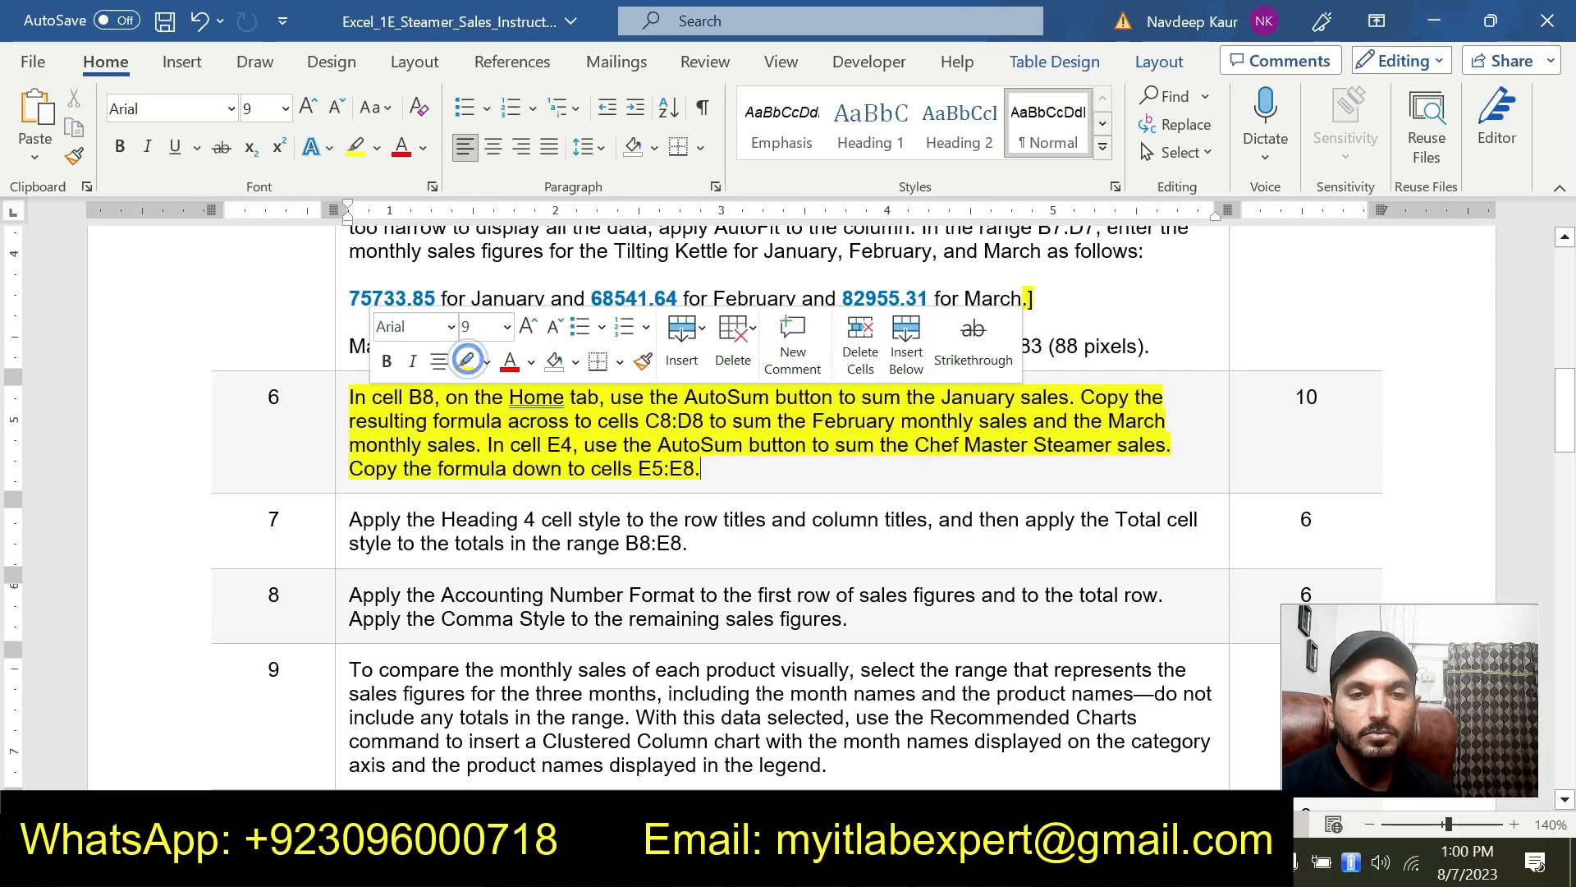
pyautogui.click(653, 470)
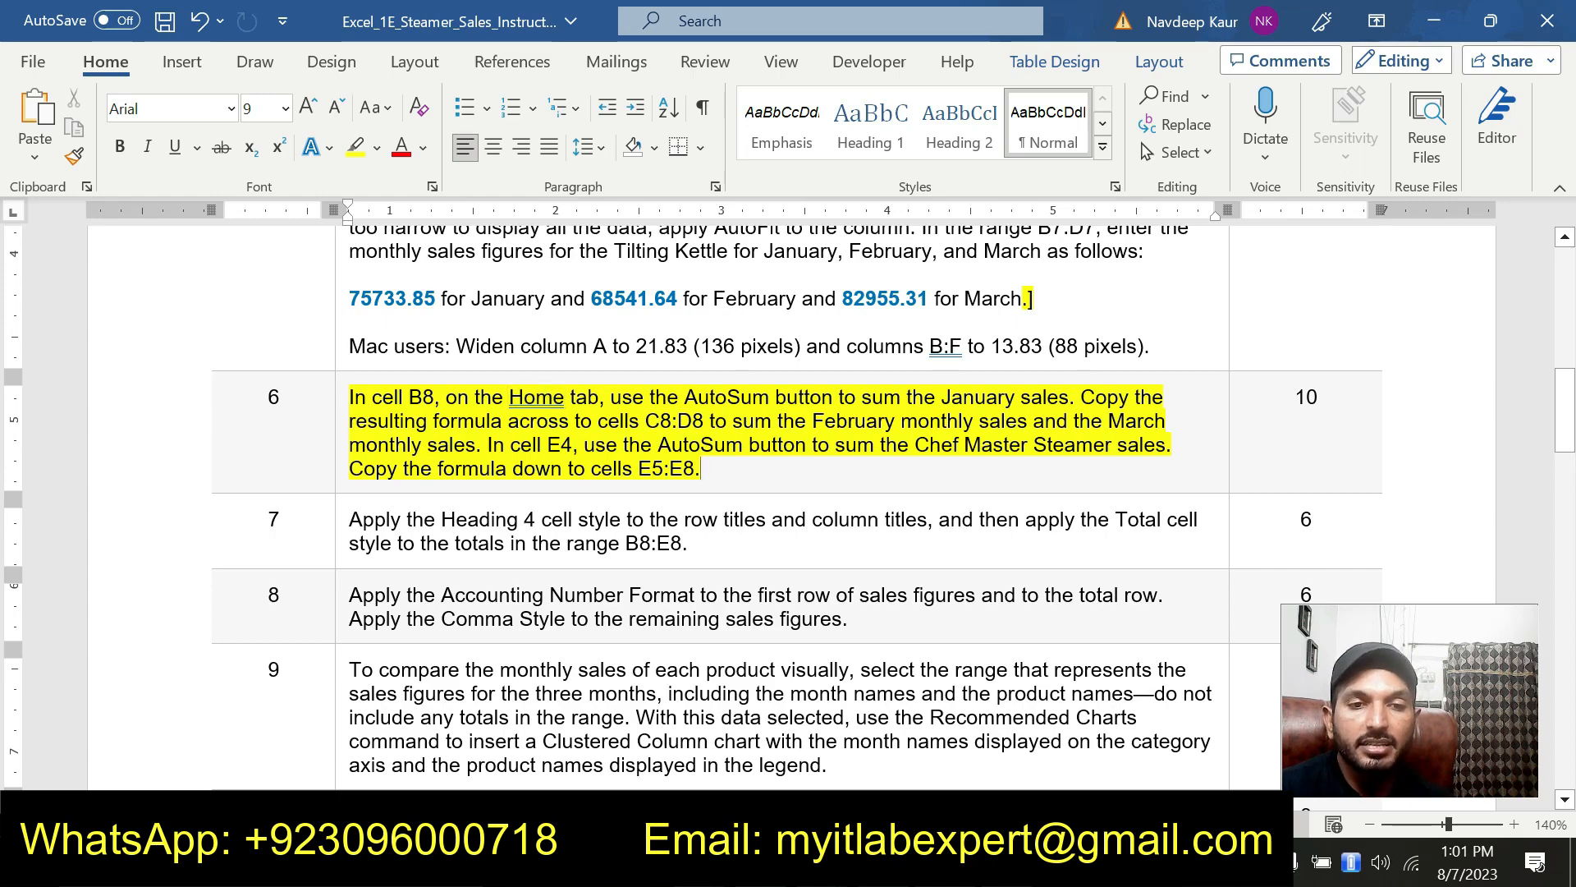
# Switch to the Excel workbook and total the January sales B4:B7 in cell B8 with AutoSum.
pyautogui.hotkey('alt', 'Tab')
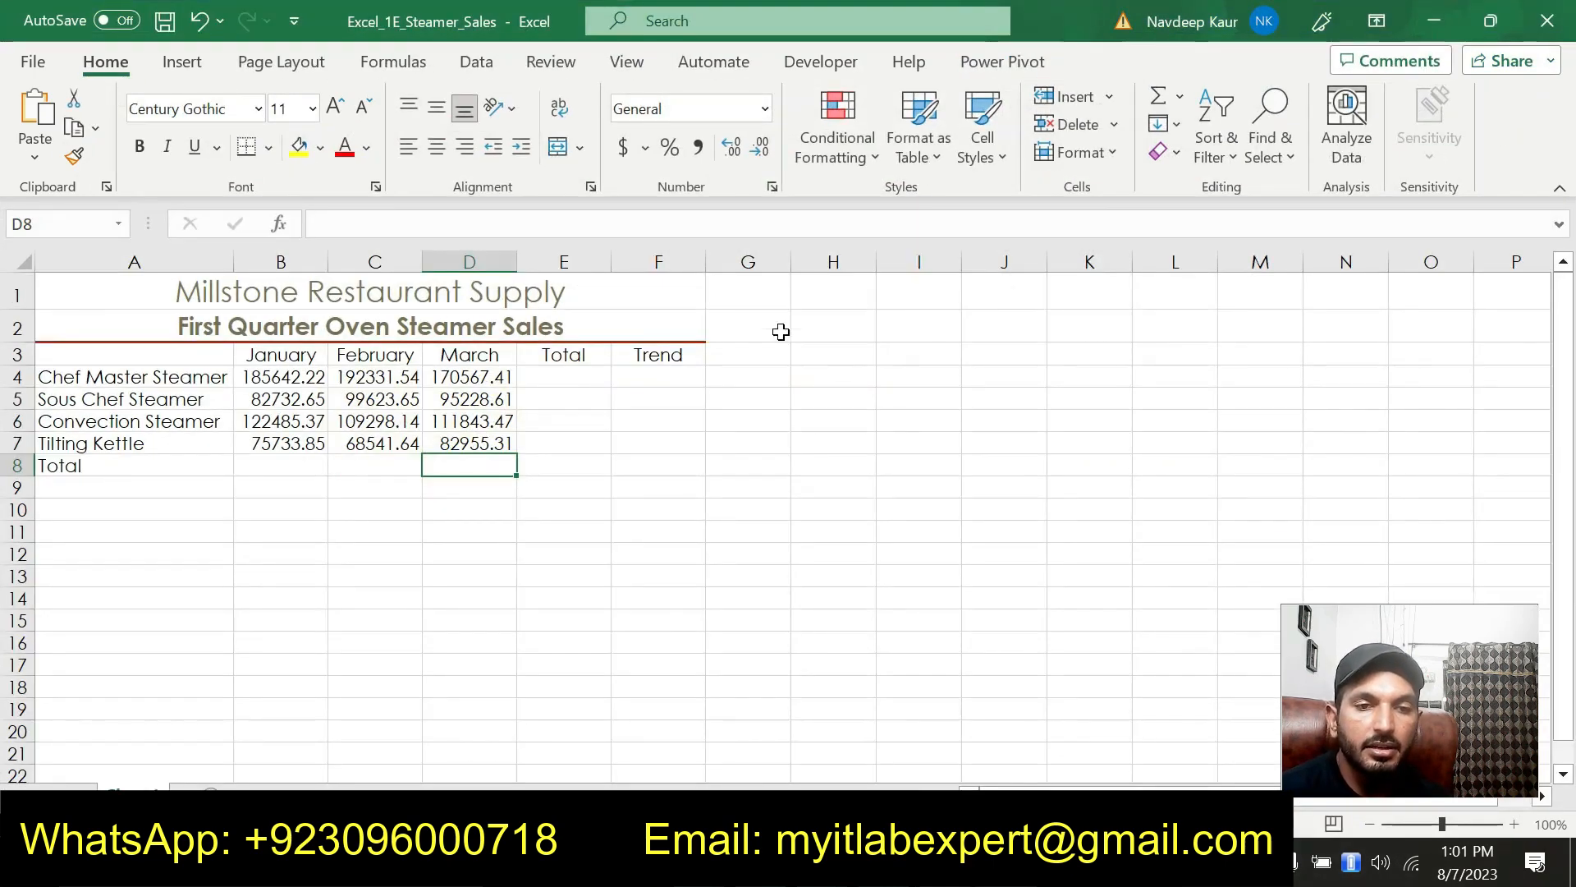
pyautogui.click(305, 469)
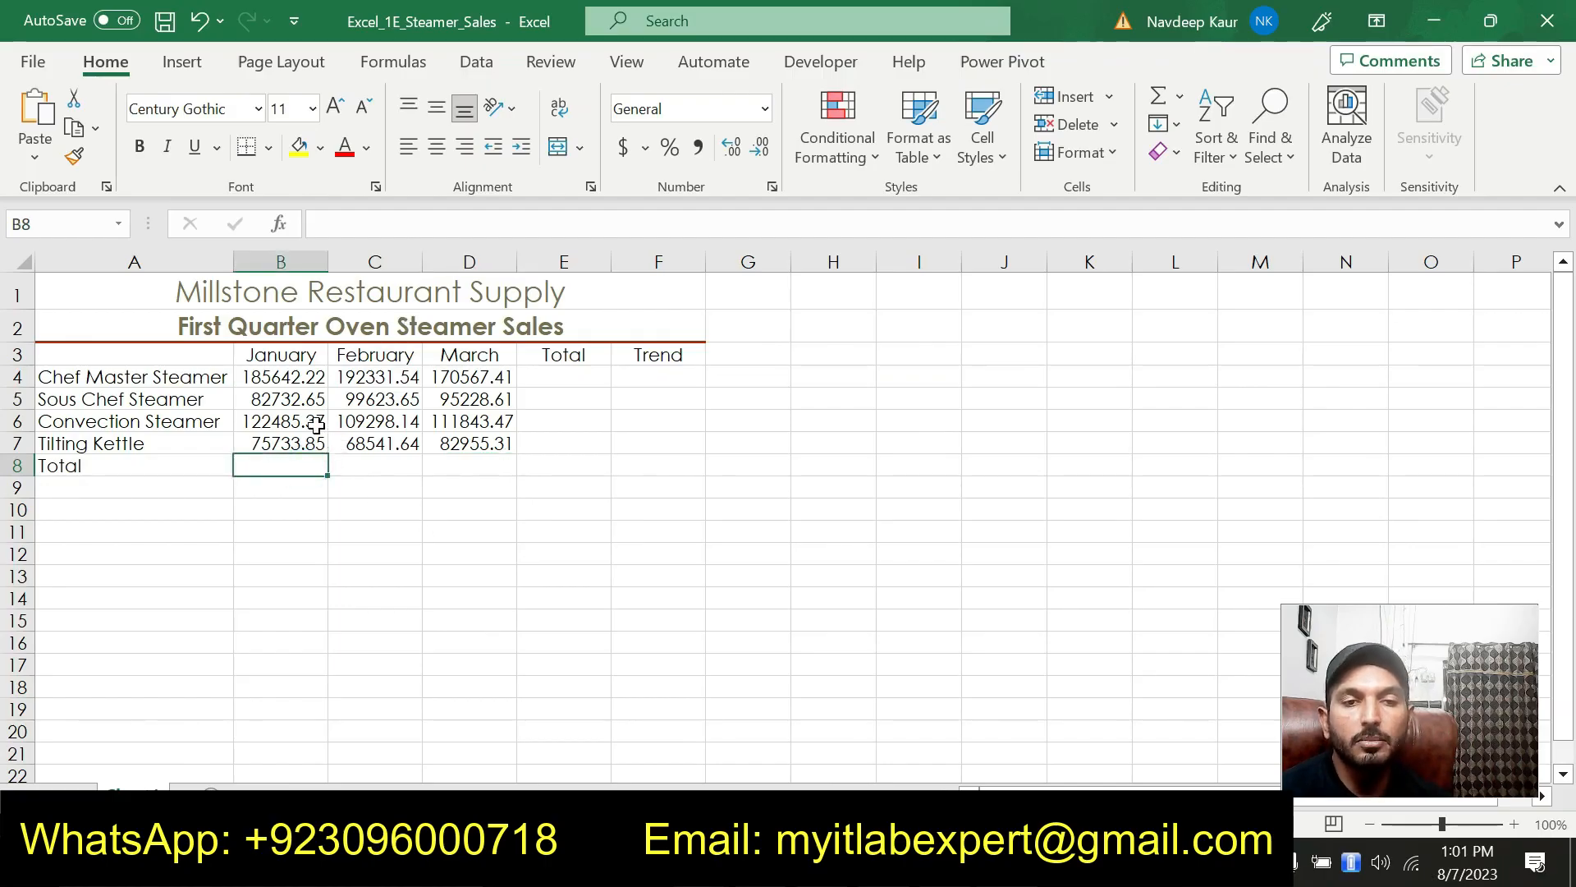
pyautogui.moveTo(282, 377); pyautogui.dragTo(293, 439)
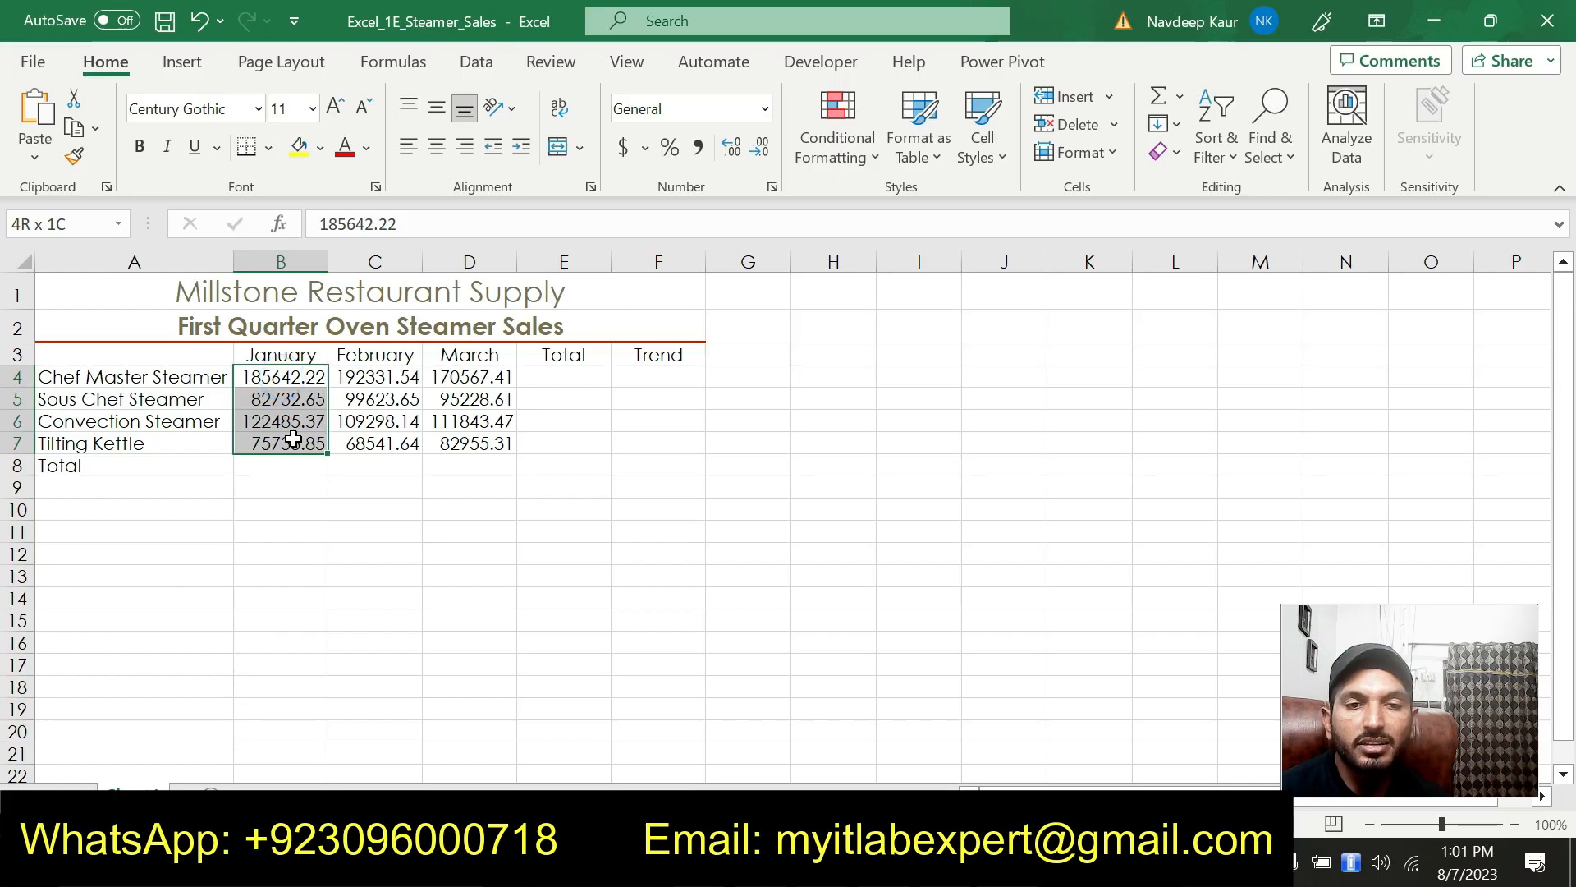
pyautogui.click(277, 465)
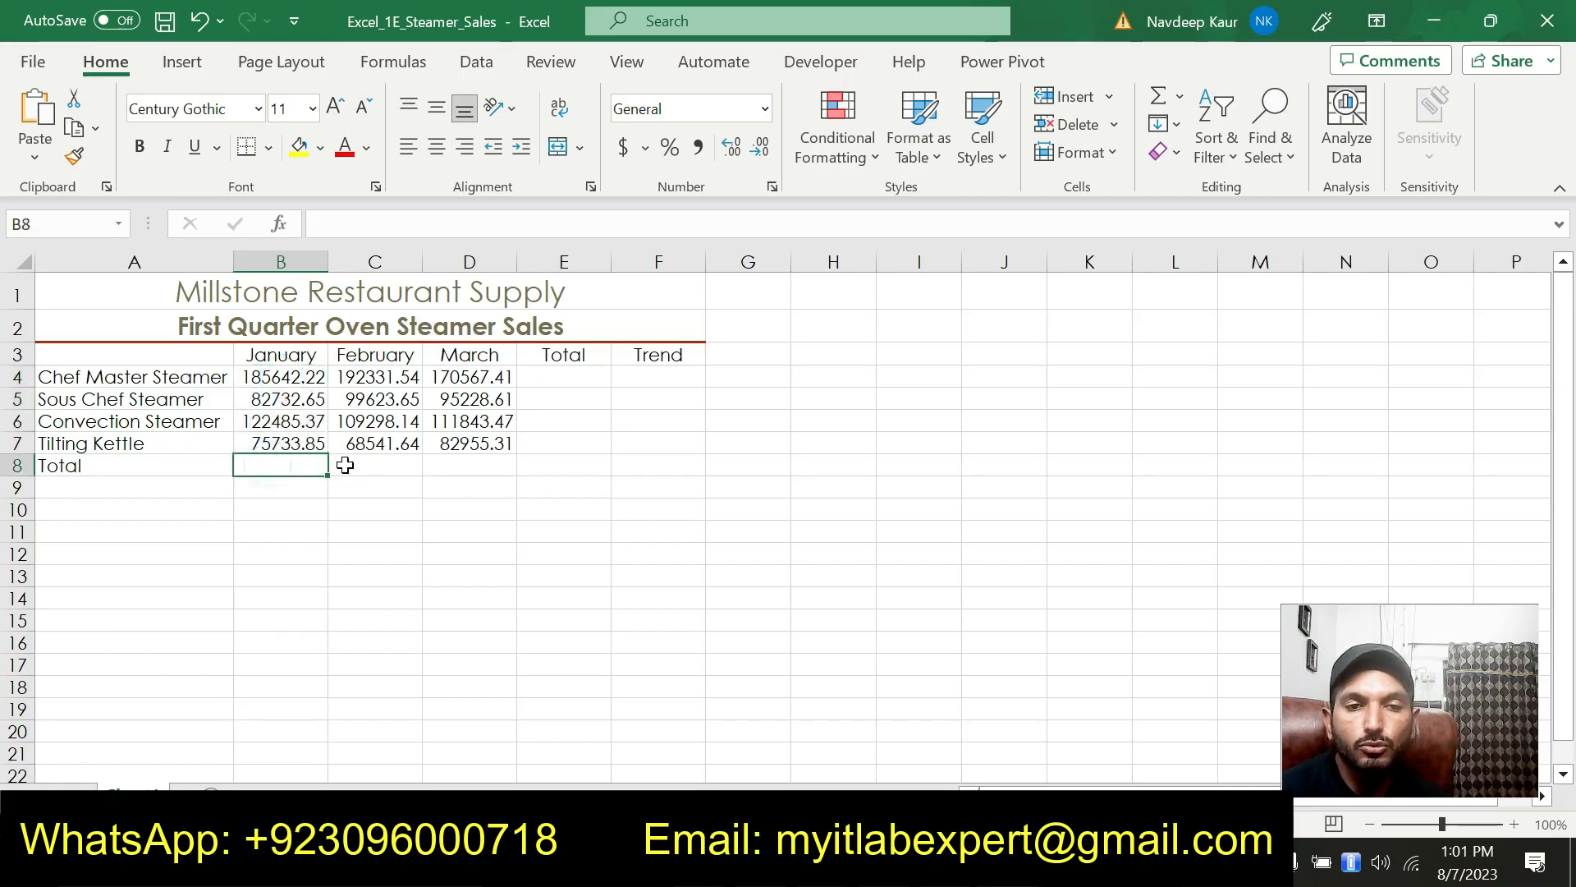
pyautogui.click(484, 461)
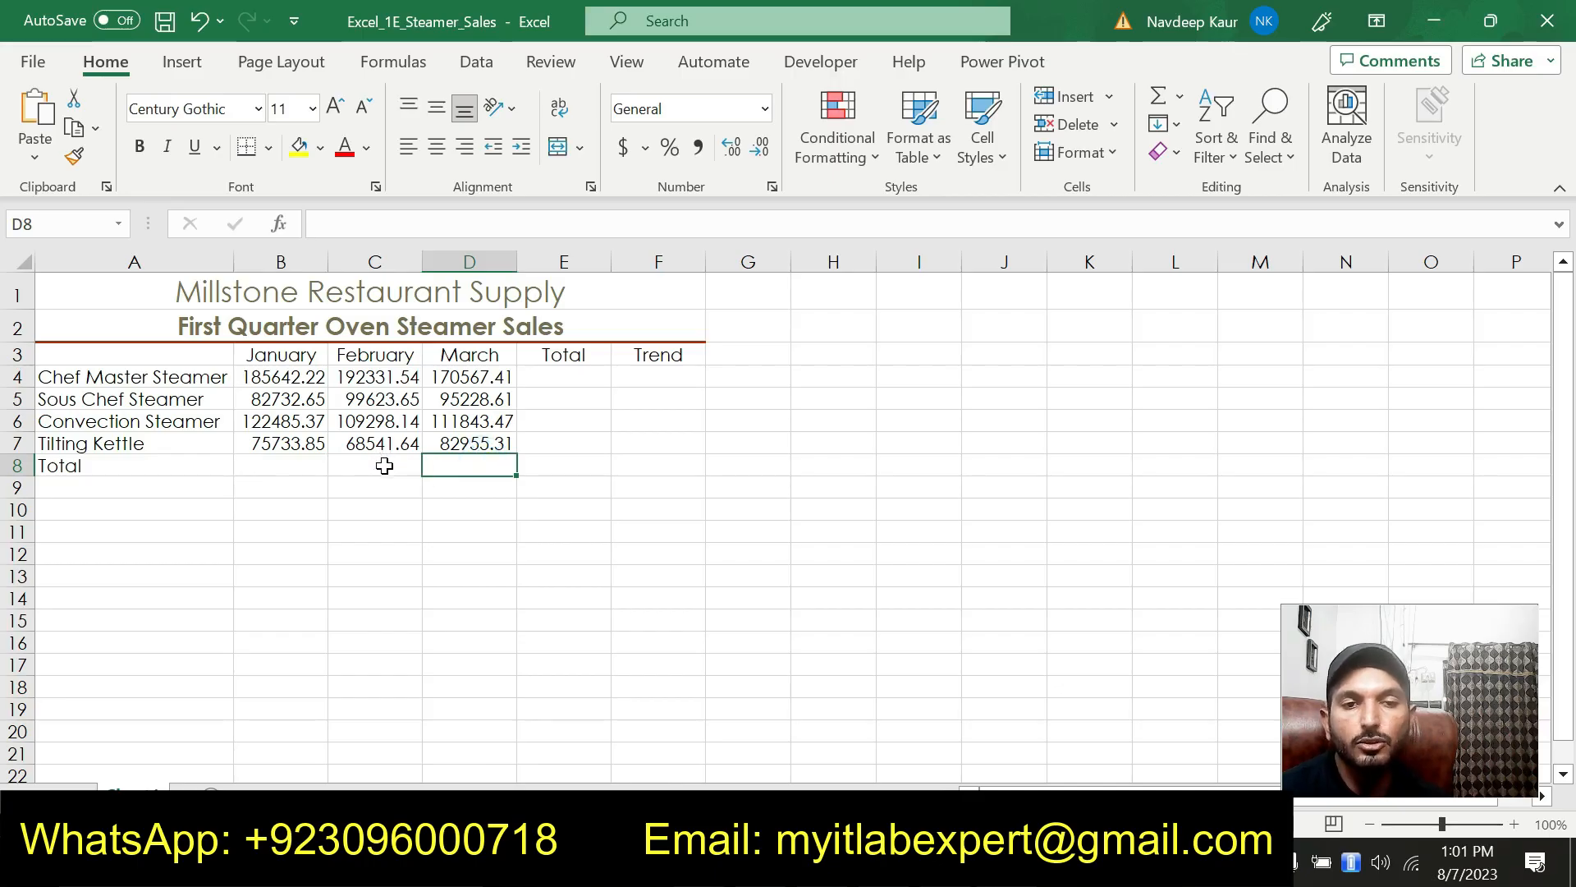
pyautogui.click(287, 461)
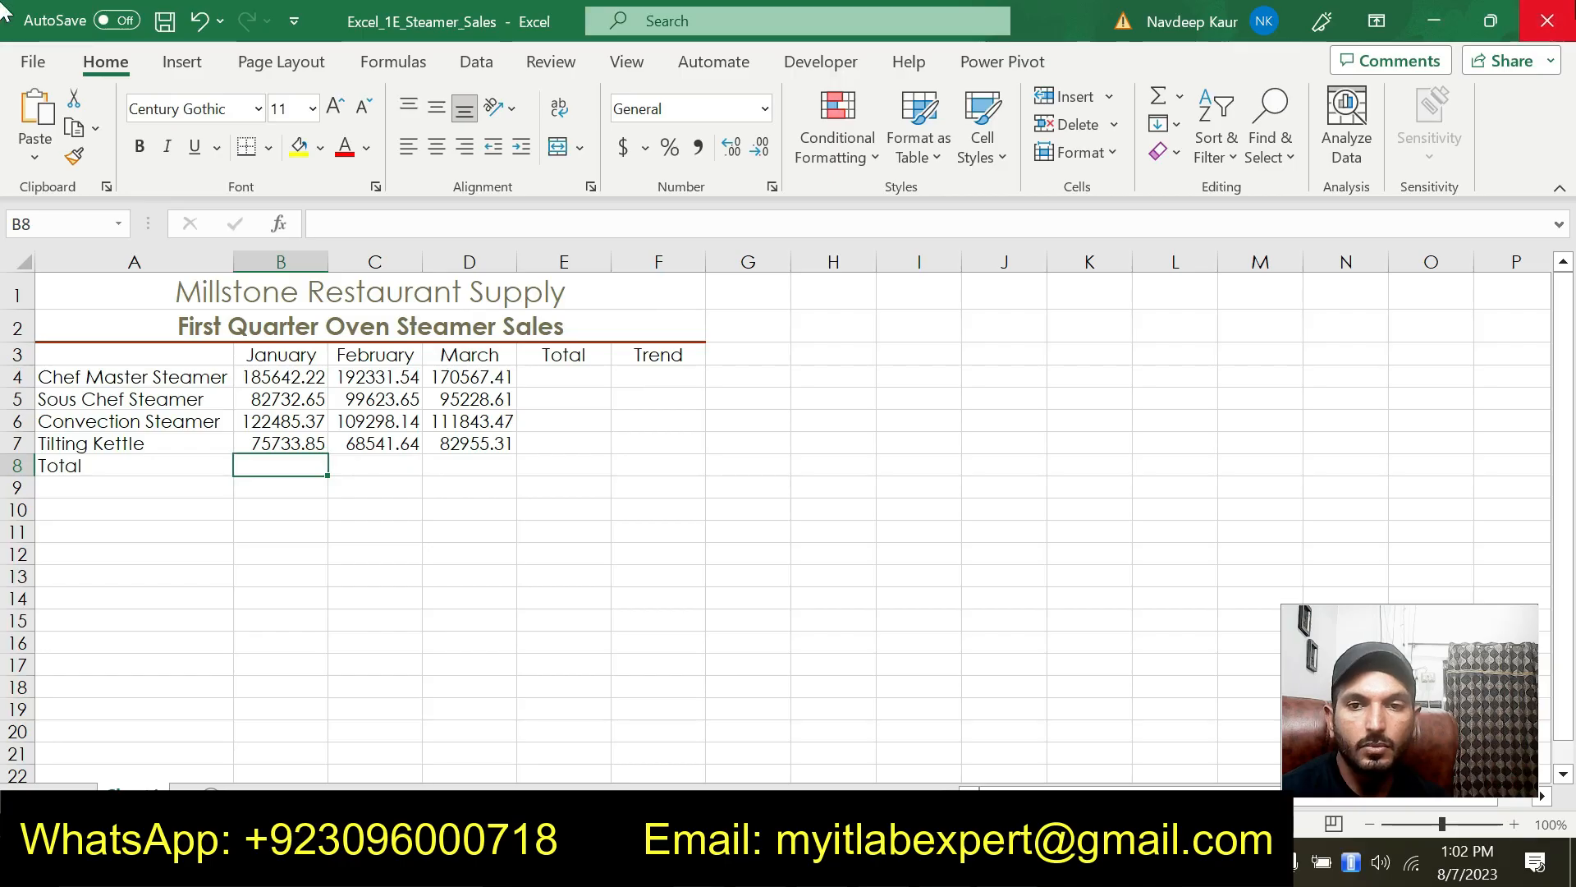
pyautogui.click(1181, 98)
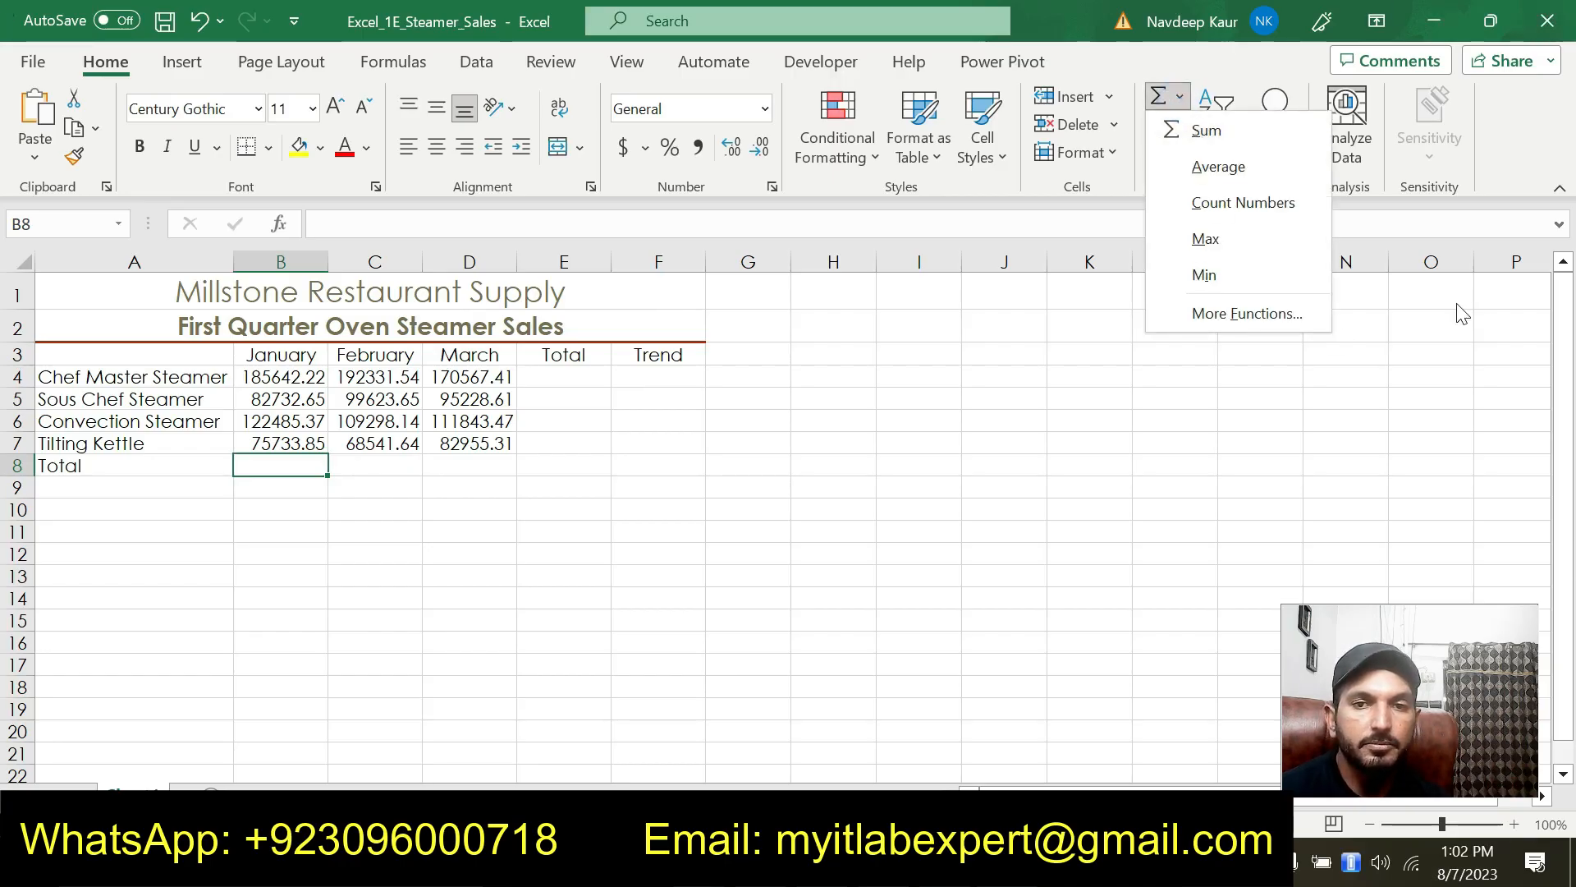
pyautogui.click(421, 59)
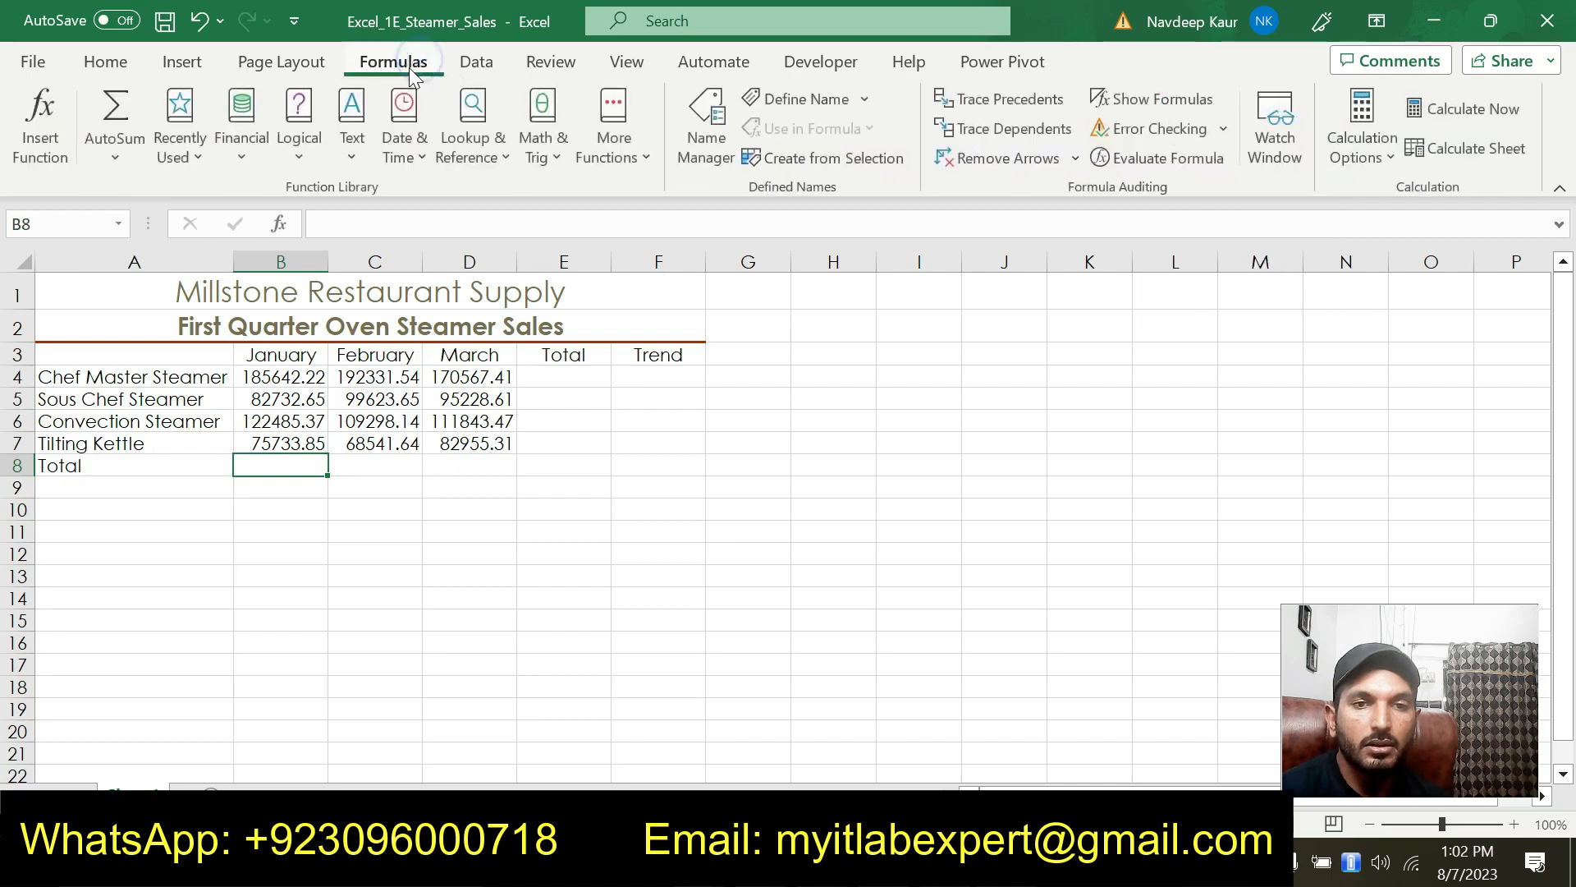
pyautogui.click(114, 157)
pyautogui.click(147, 198)
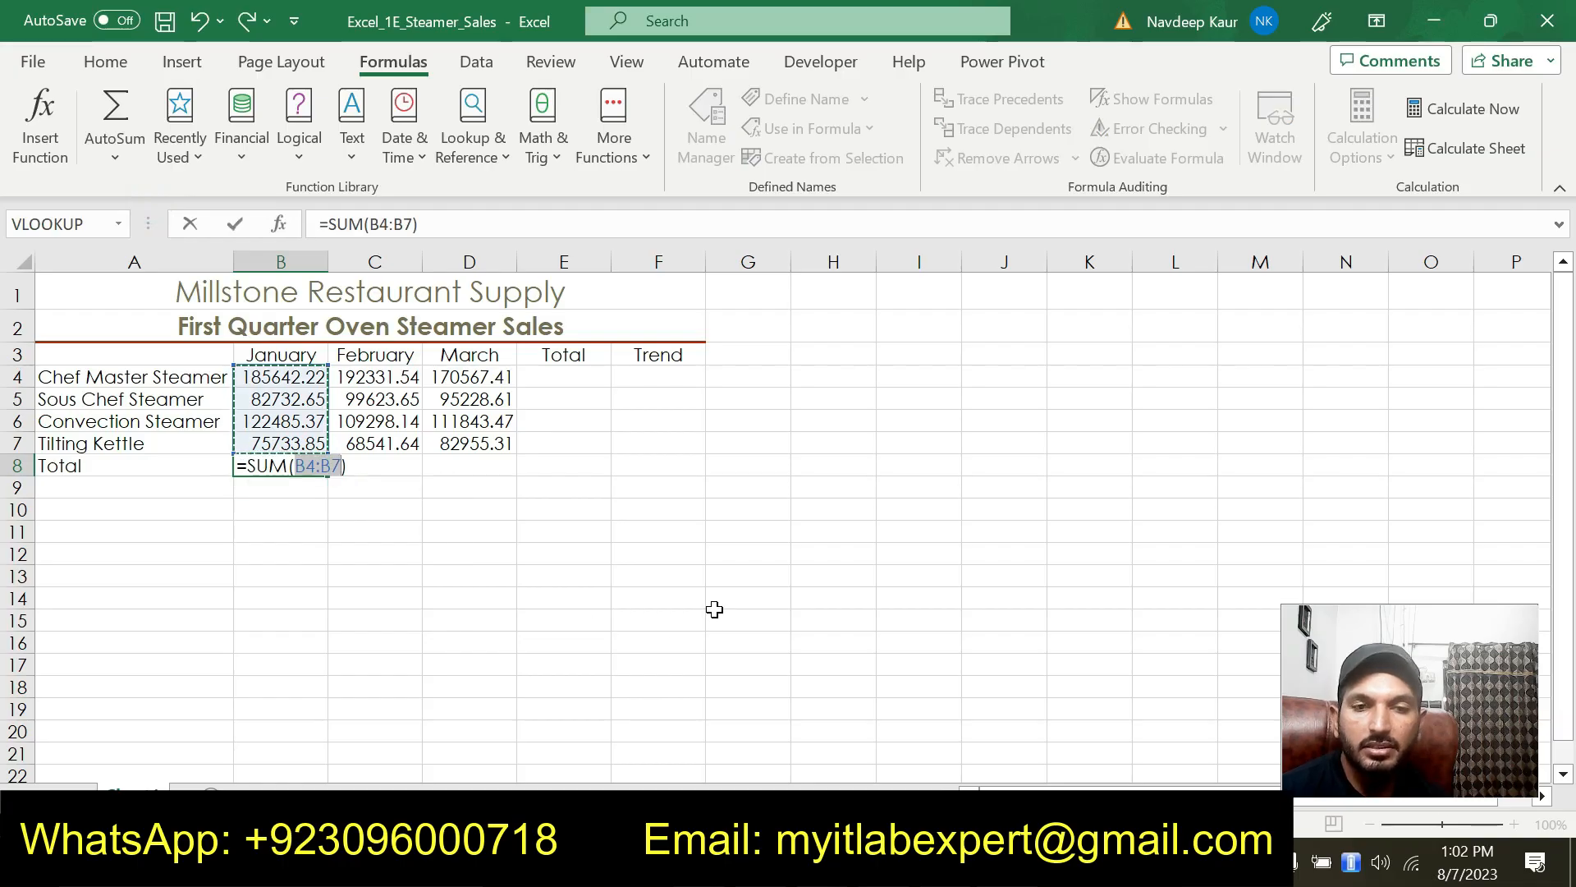
pyautogui.press('Return')
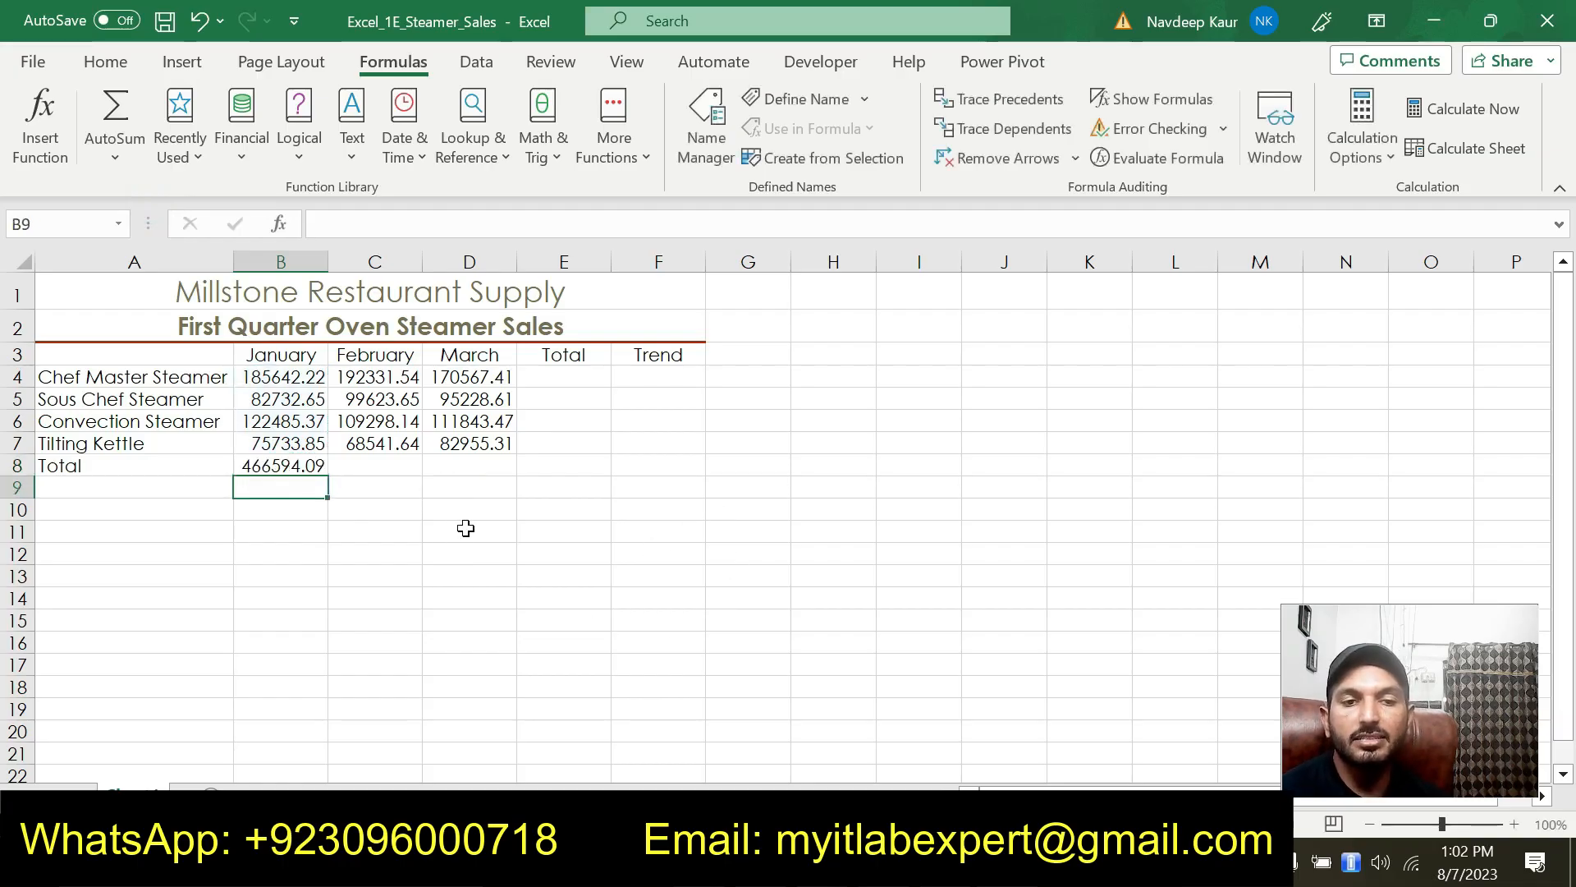
# Copy the January total formula from B8 across to cells C8:D8, checking the Word instructions first.
pyautogui.click(274, 467)
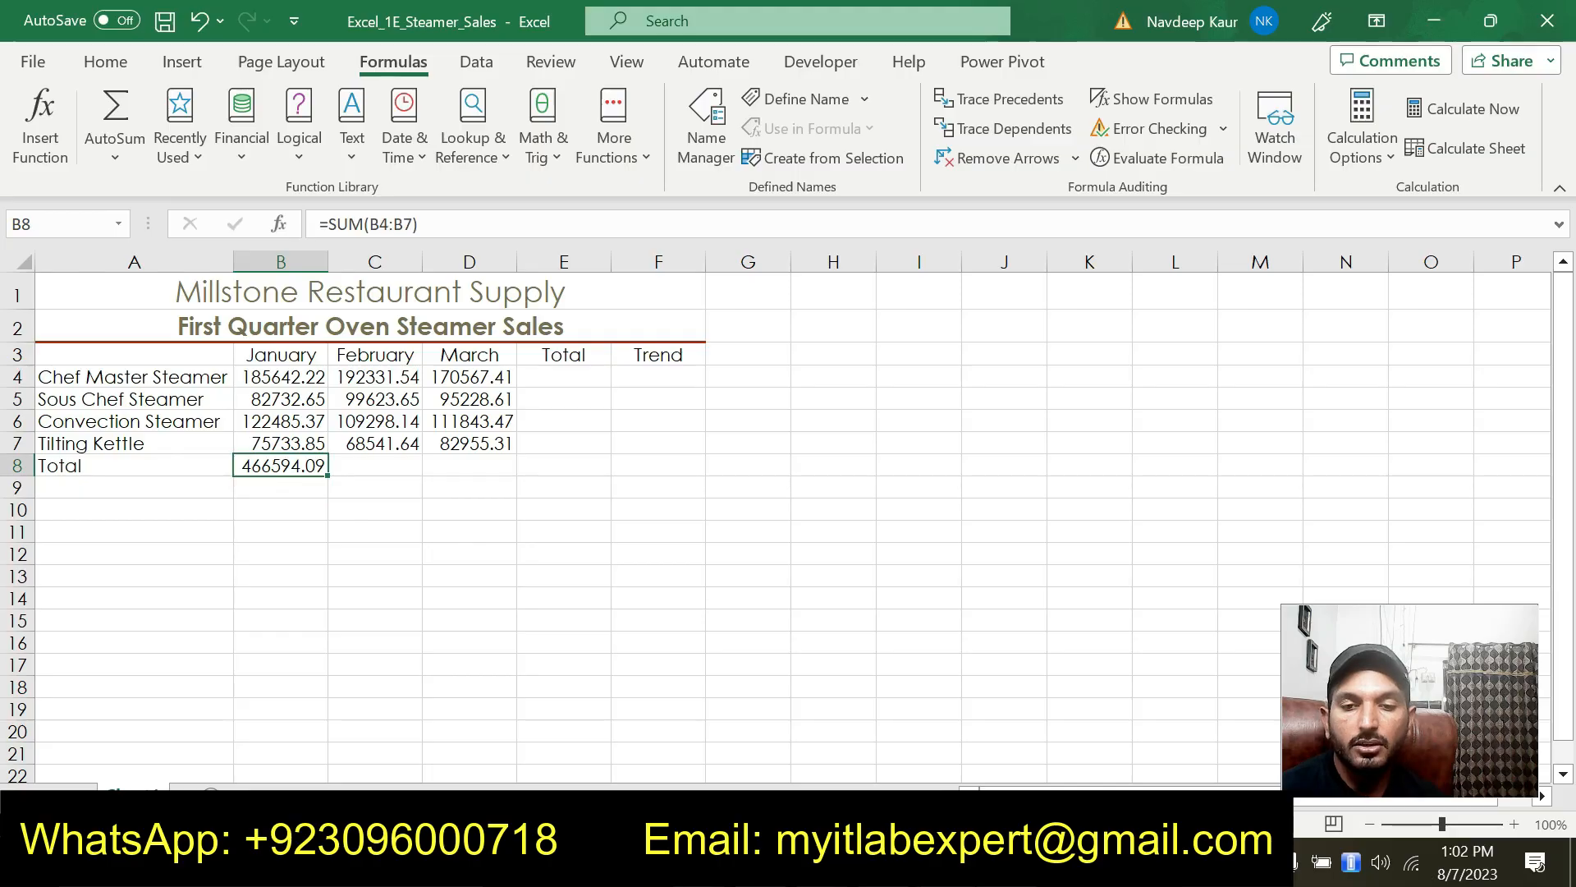
pyautogui.hotkey('alt', 'Tab')
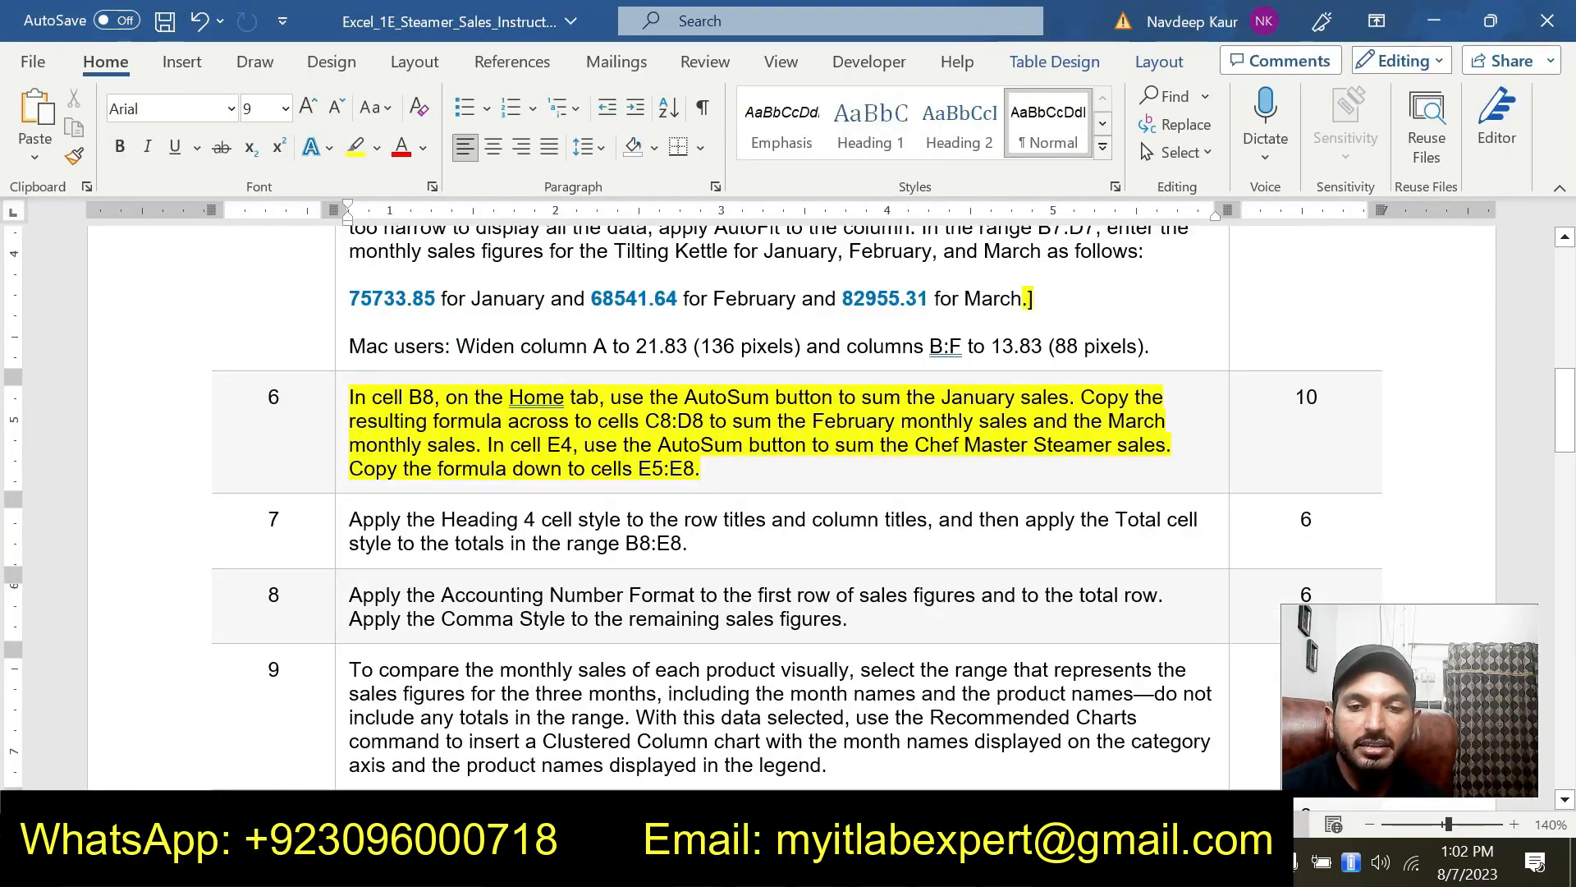
pyautogui.hotkey('alt', 'Tab')
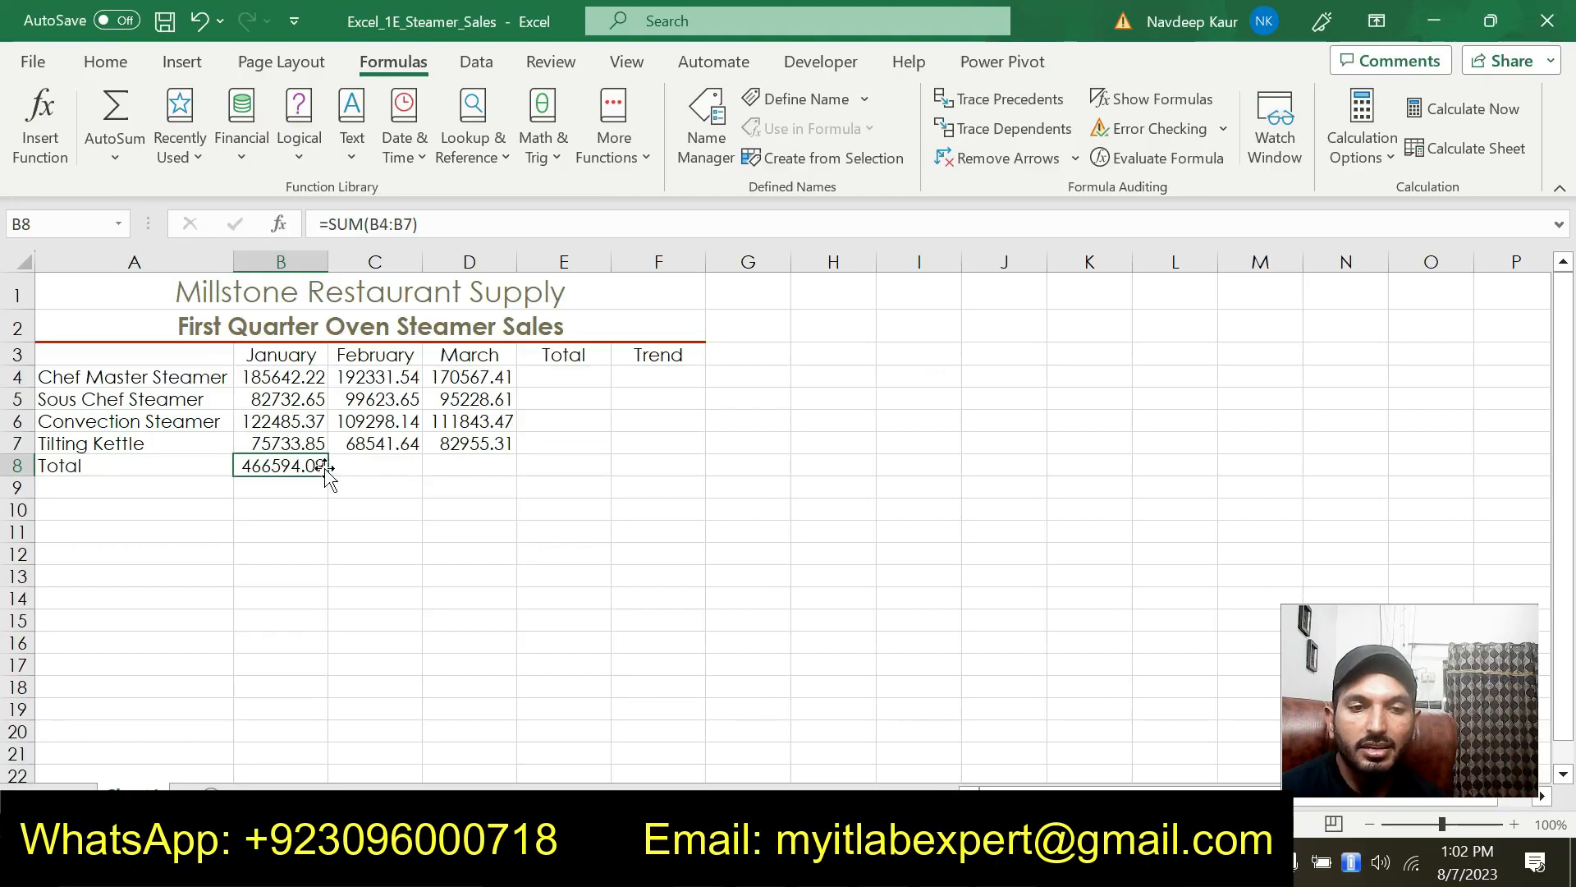
pyautogui.moveTo(326, 476); pyautogui.dragTo(501, 477)
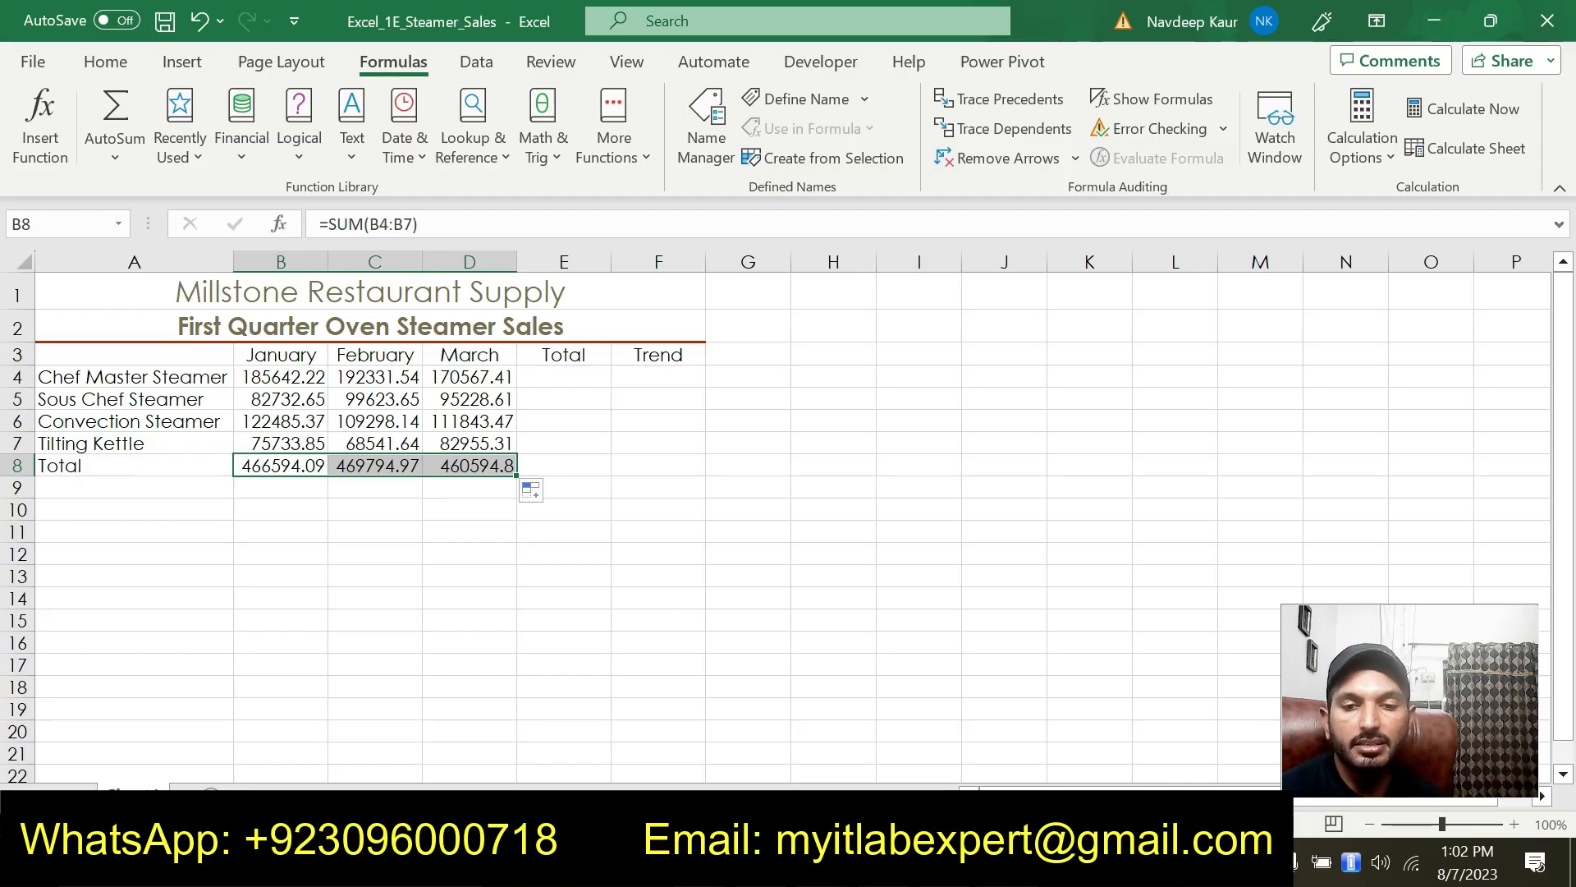
# Check the step 6 instruction in Word, then total the Chef Master Steamer sales B4:D4 in cell E4 with AutoSum in Excel.
pyautogui.hotkey('alt', 'Tab')
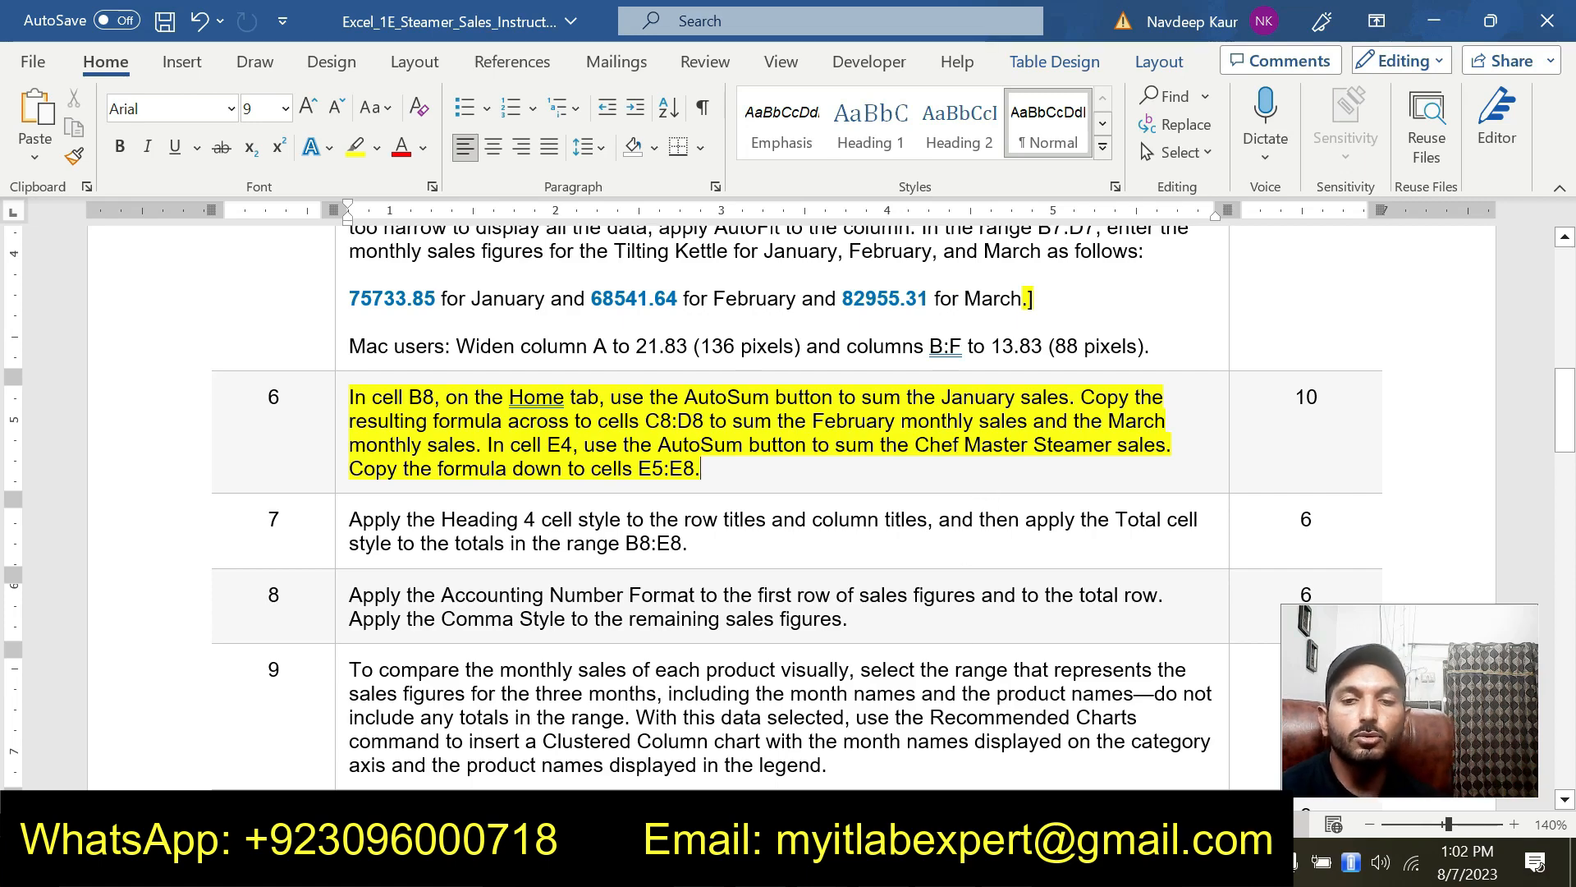
pyautogui.click(1009, 862)
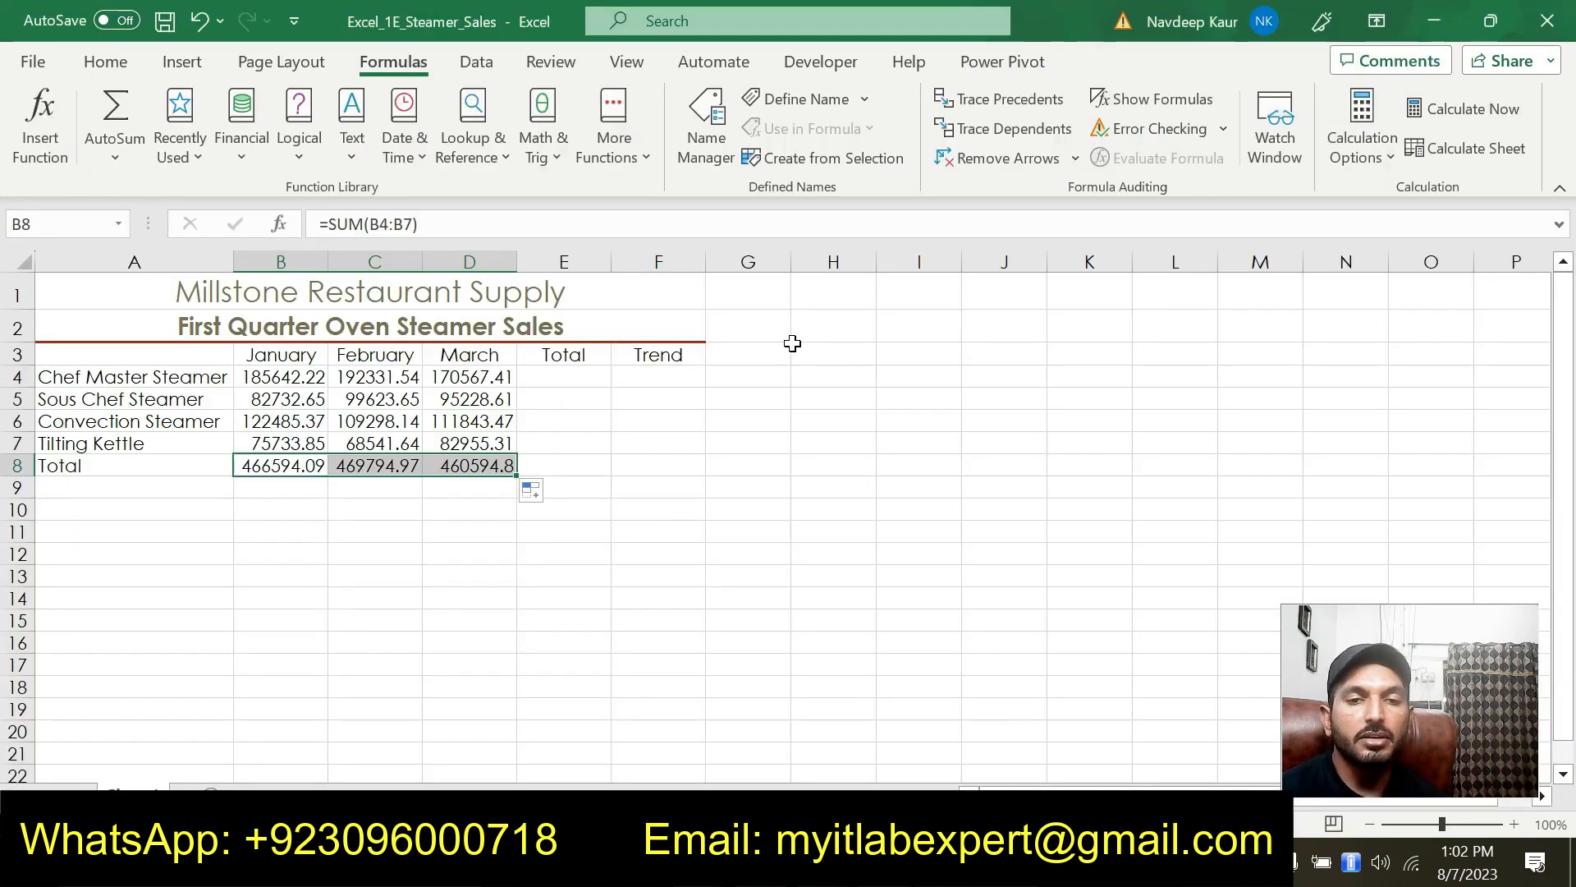
pyautogui.click(578, 379)
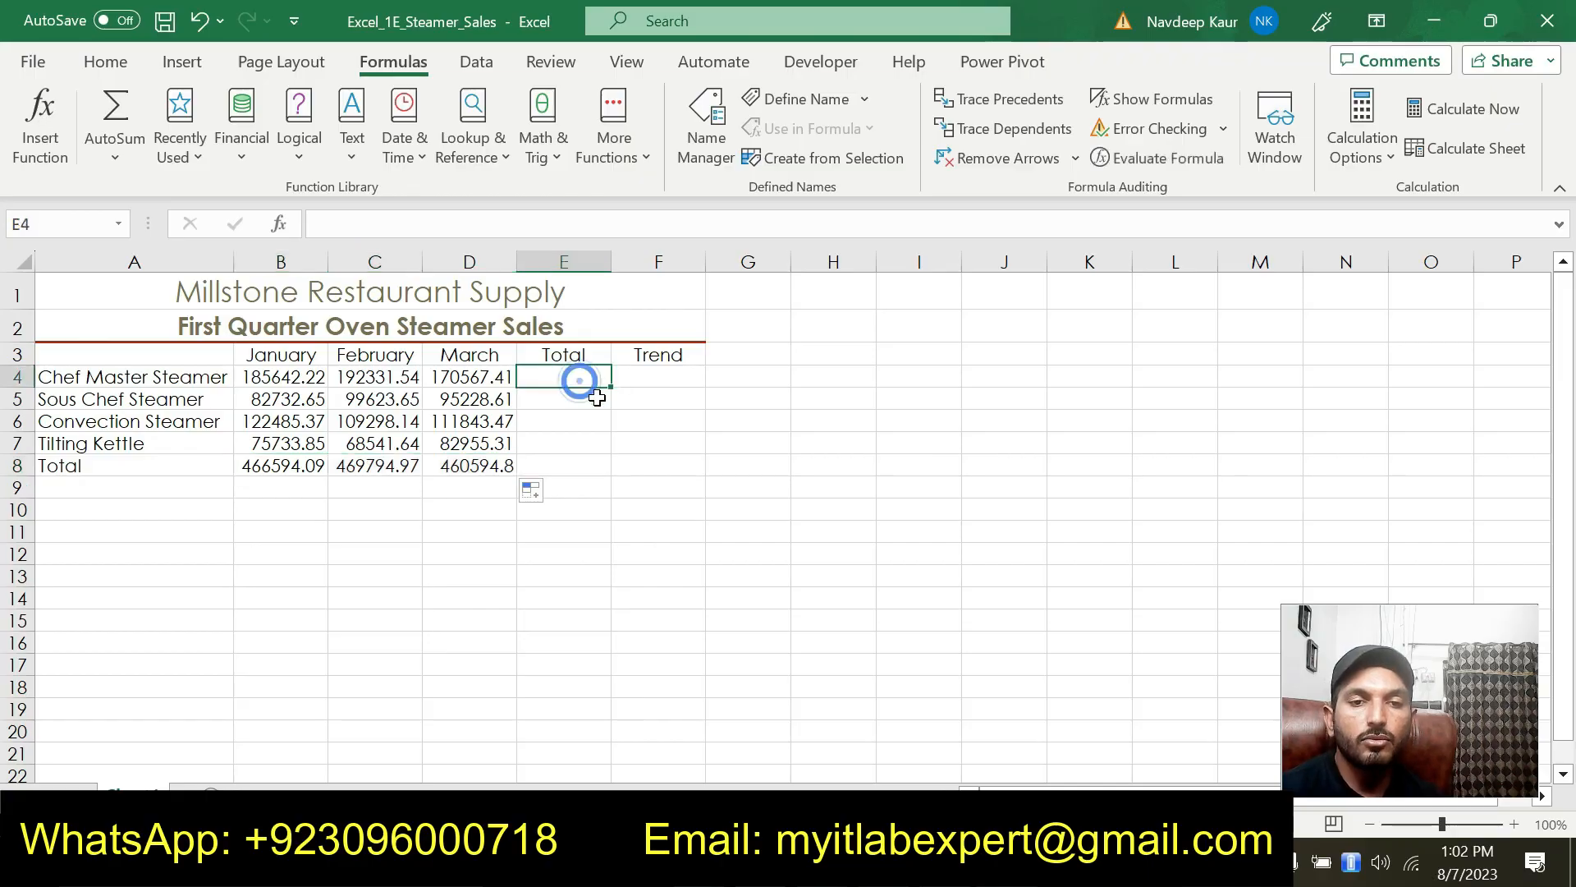
pyautogui.click(1059, 862)
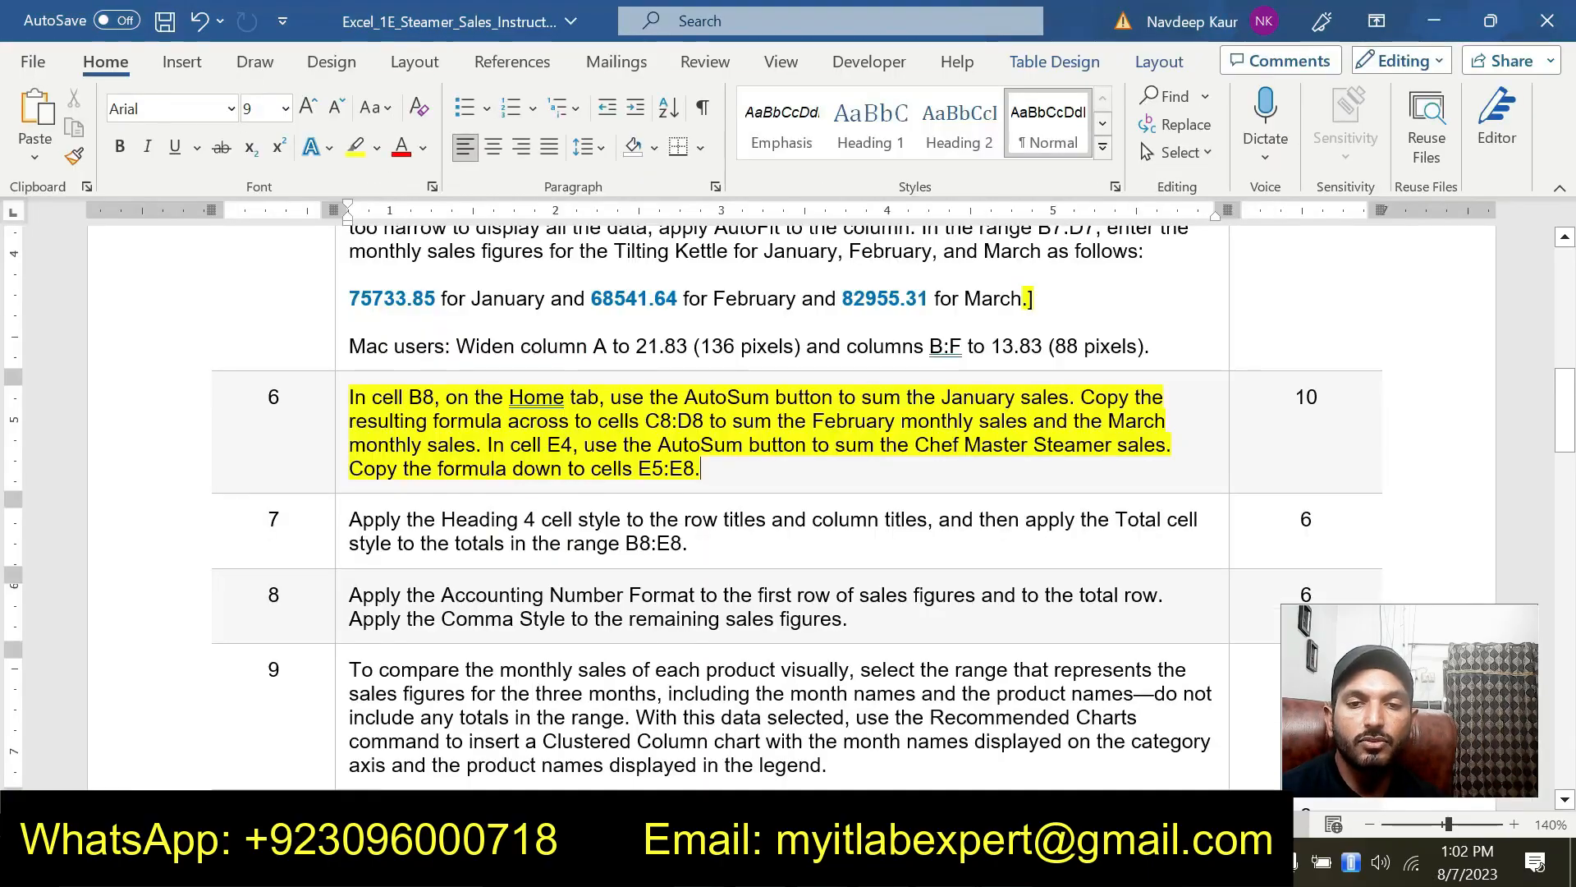
pyautogui.click(1060, 862)
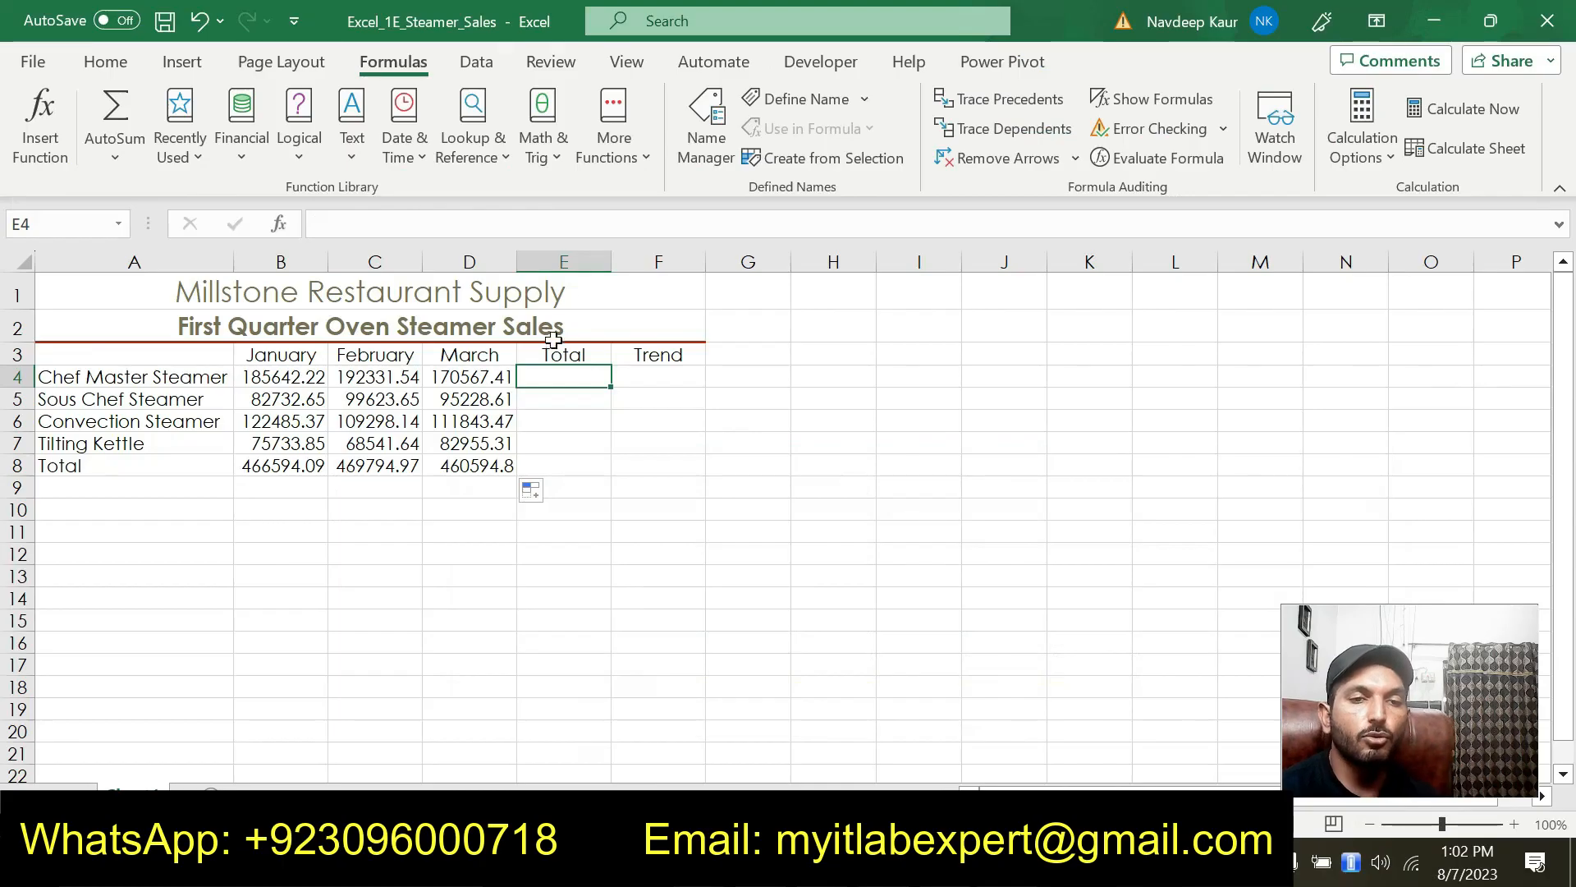
pyautogui.click(116, 160)
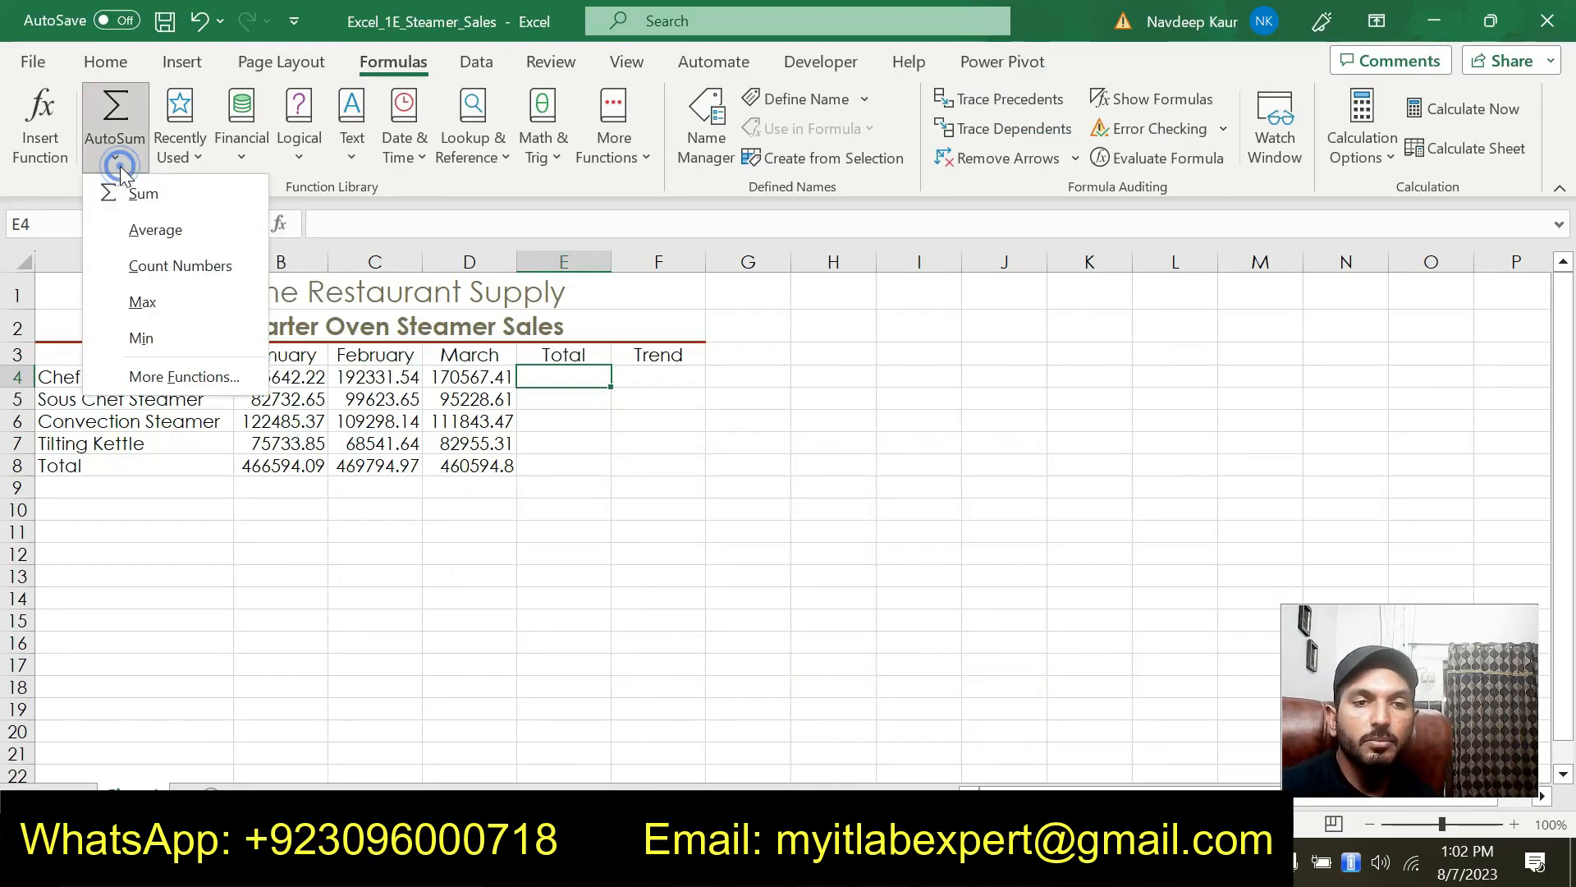
pyautogui.click(165, 202)
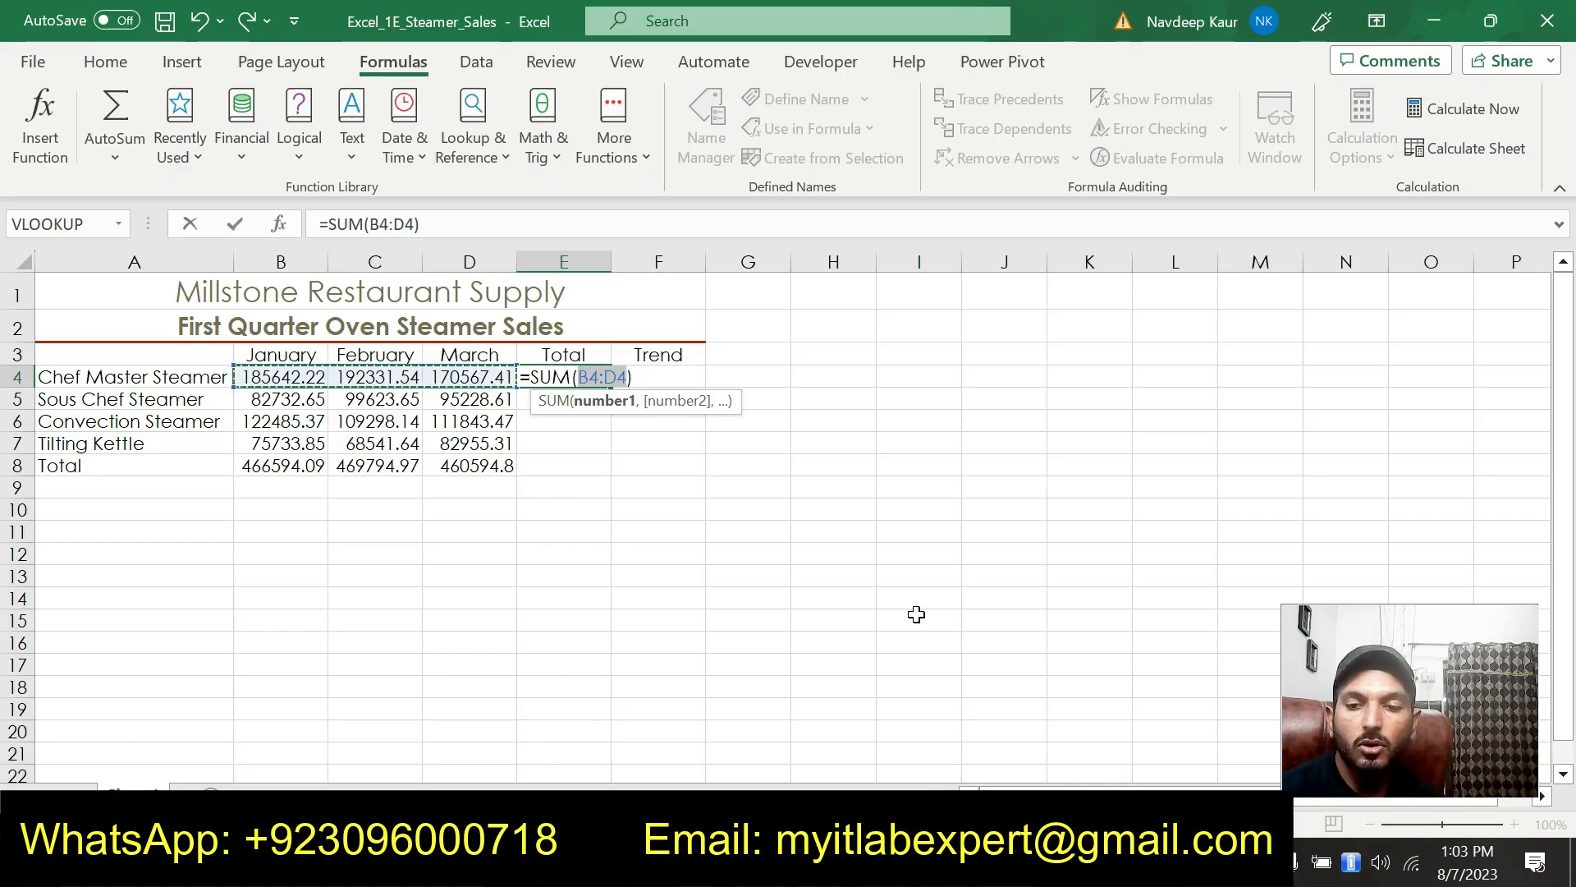
pyautogui.press('Return')
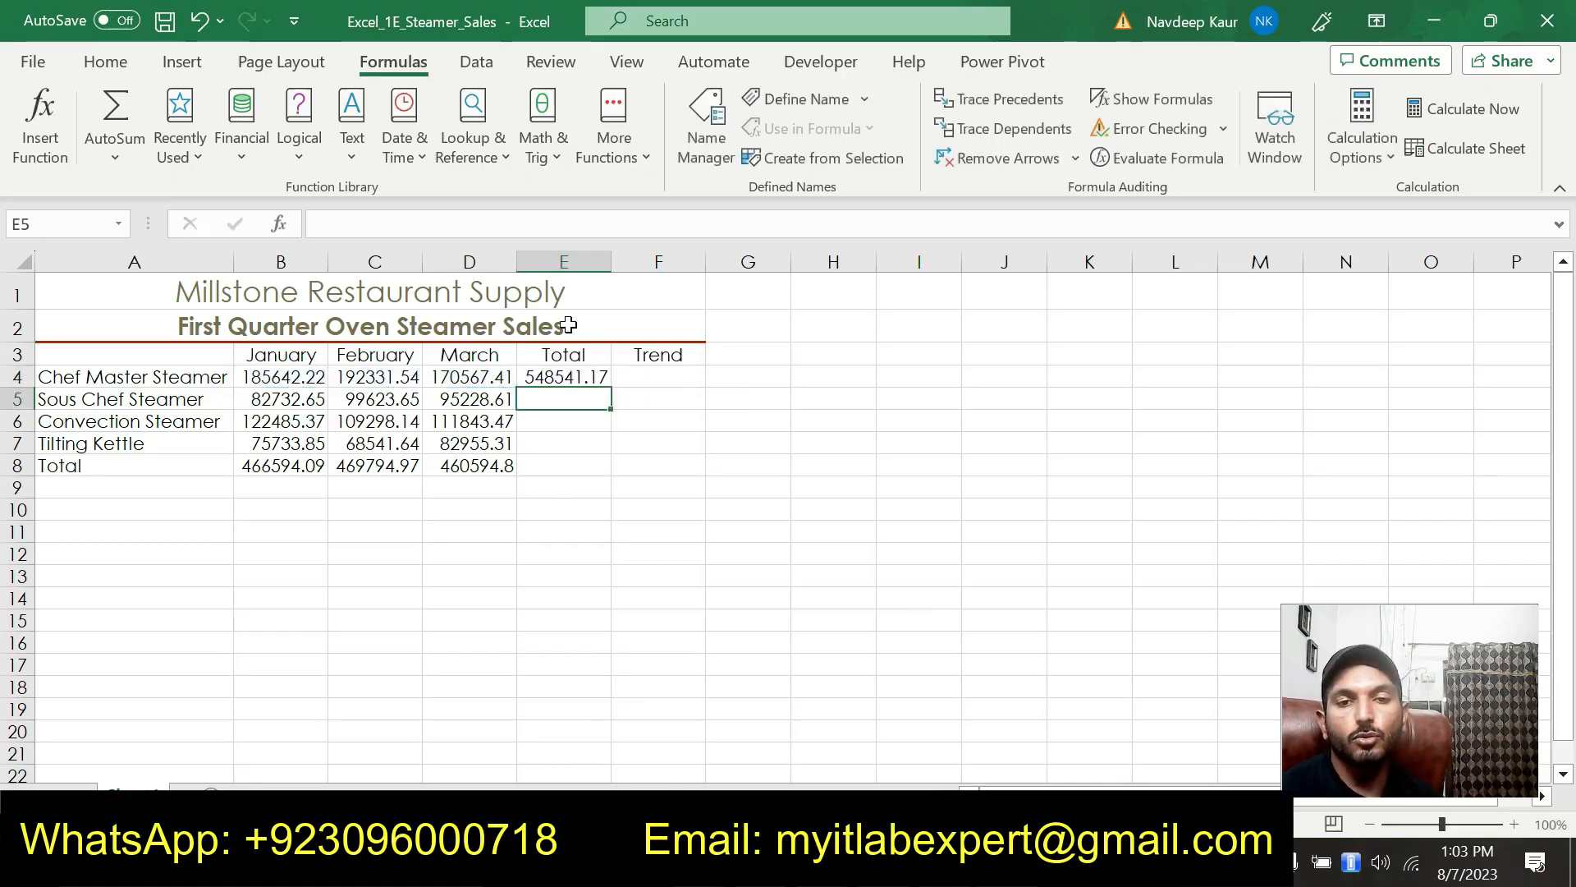
pyautogui.click(596, 378)
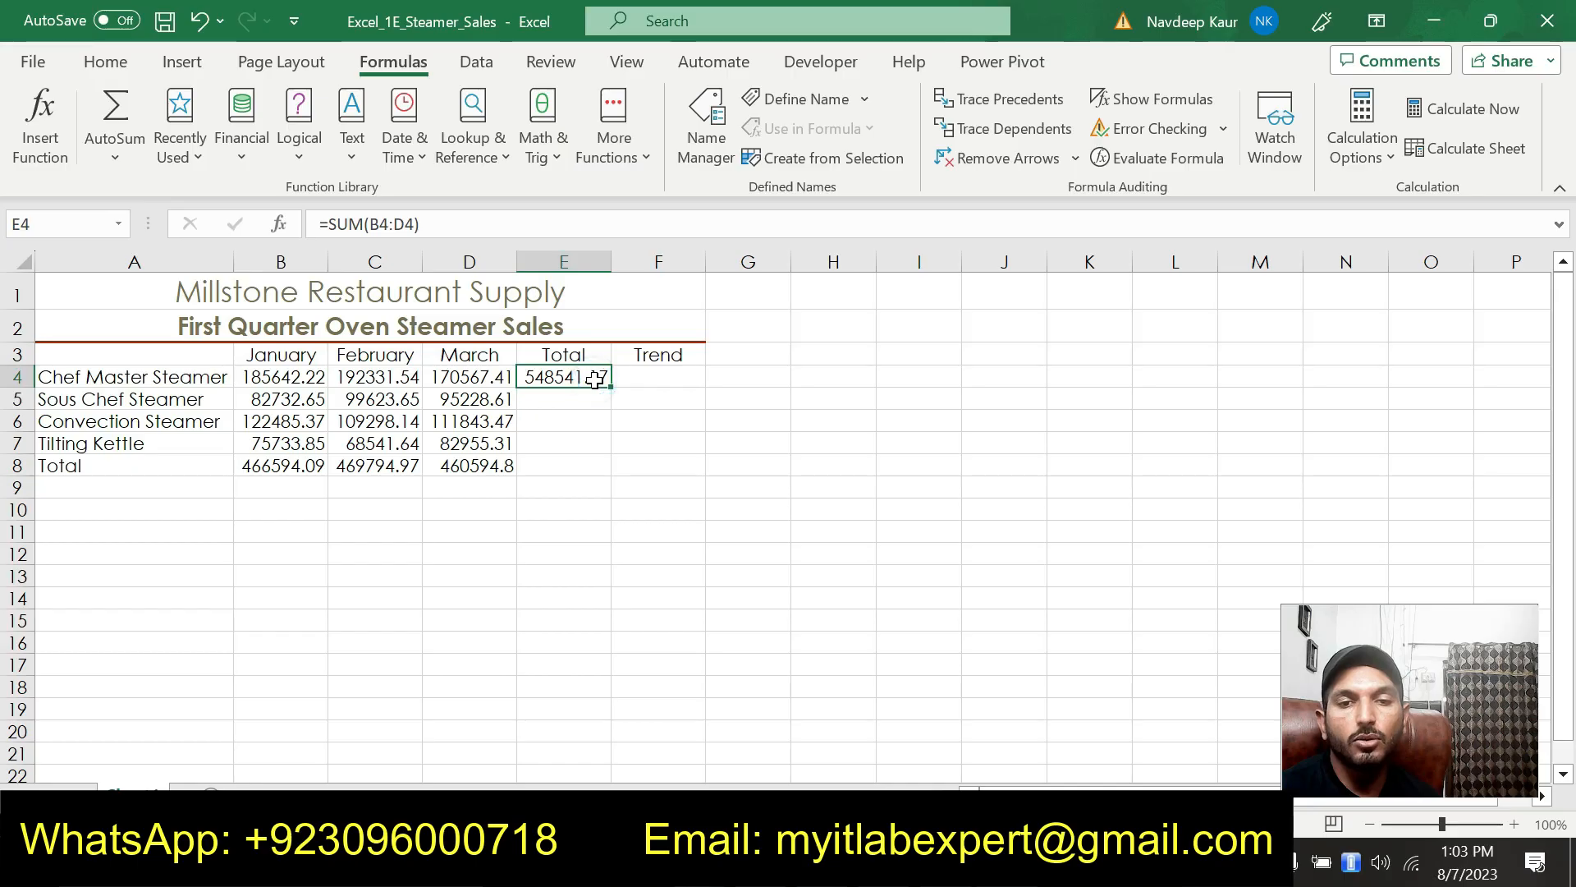
pyautogui.moveTo(612, 384); pyautogui.dragTo(609, 446)
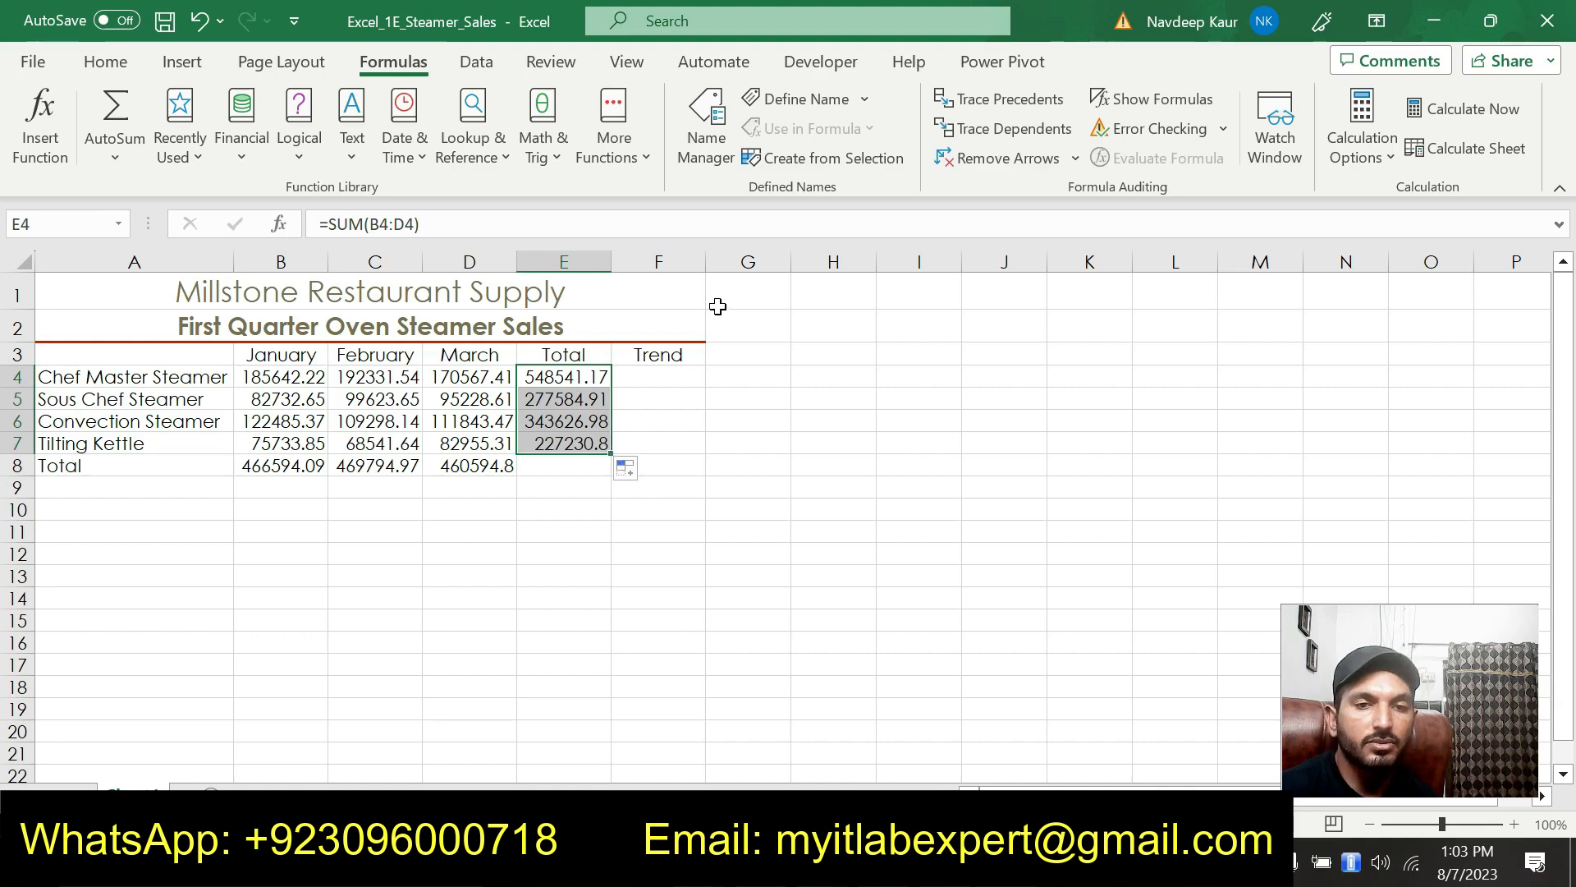
pyautogui.click(755, 519)
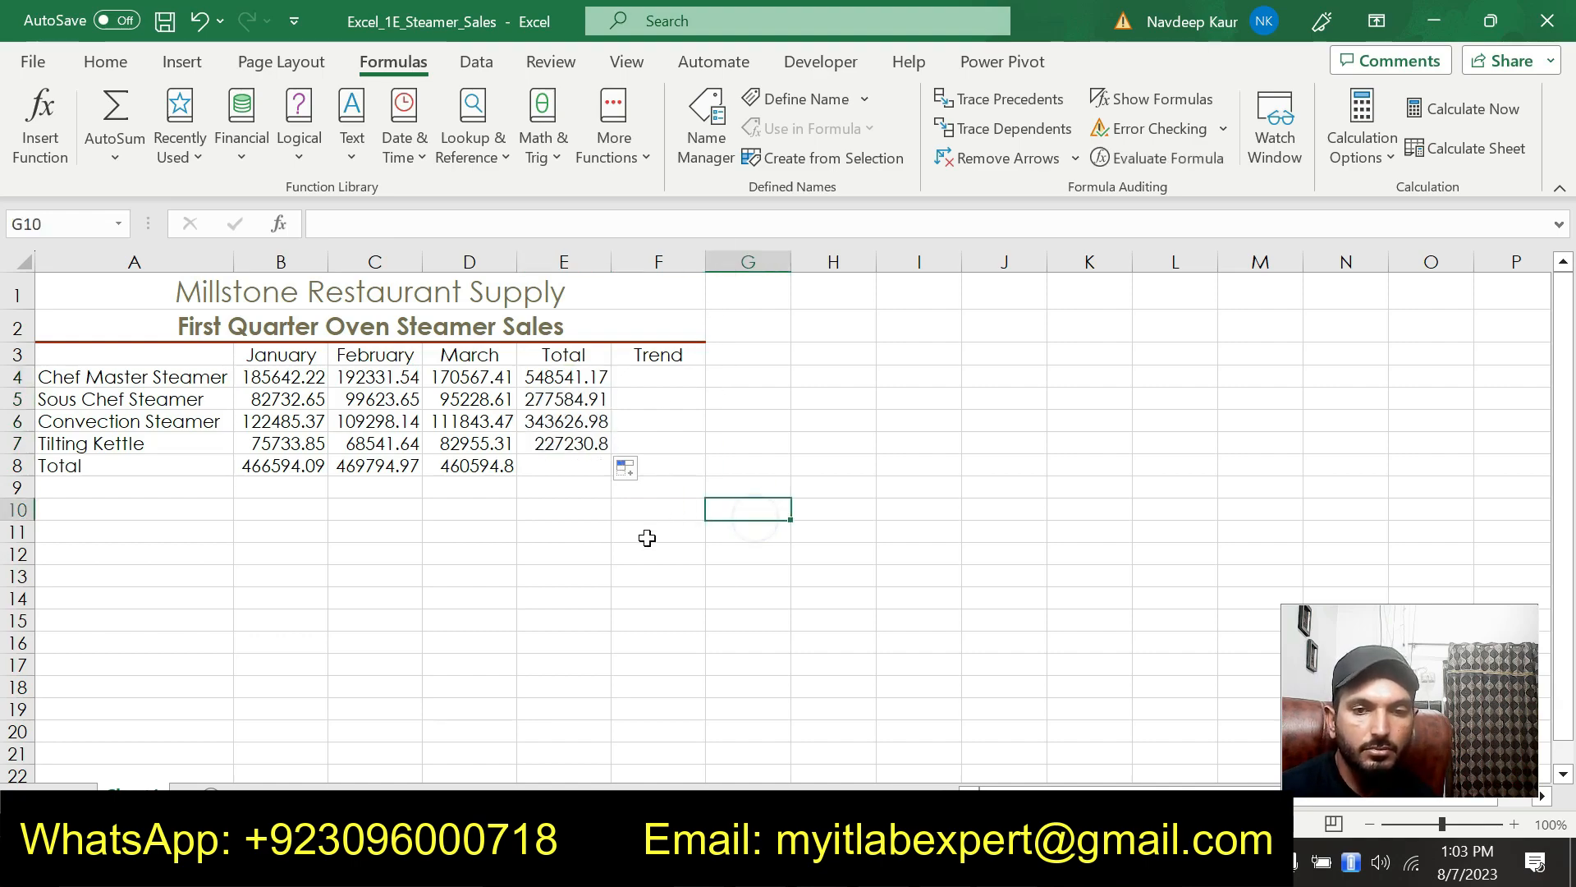
pyautogui.hotkey('alt', 'Tab')
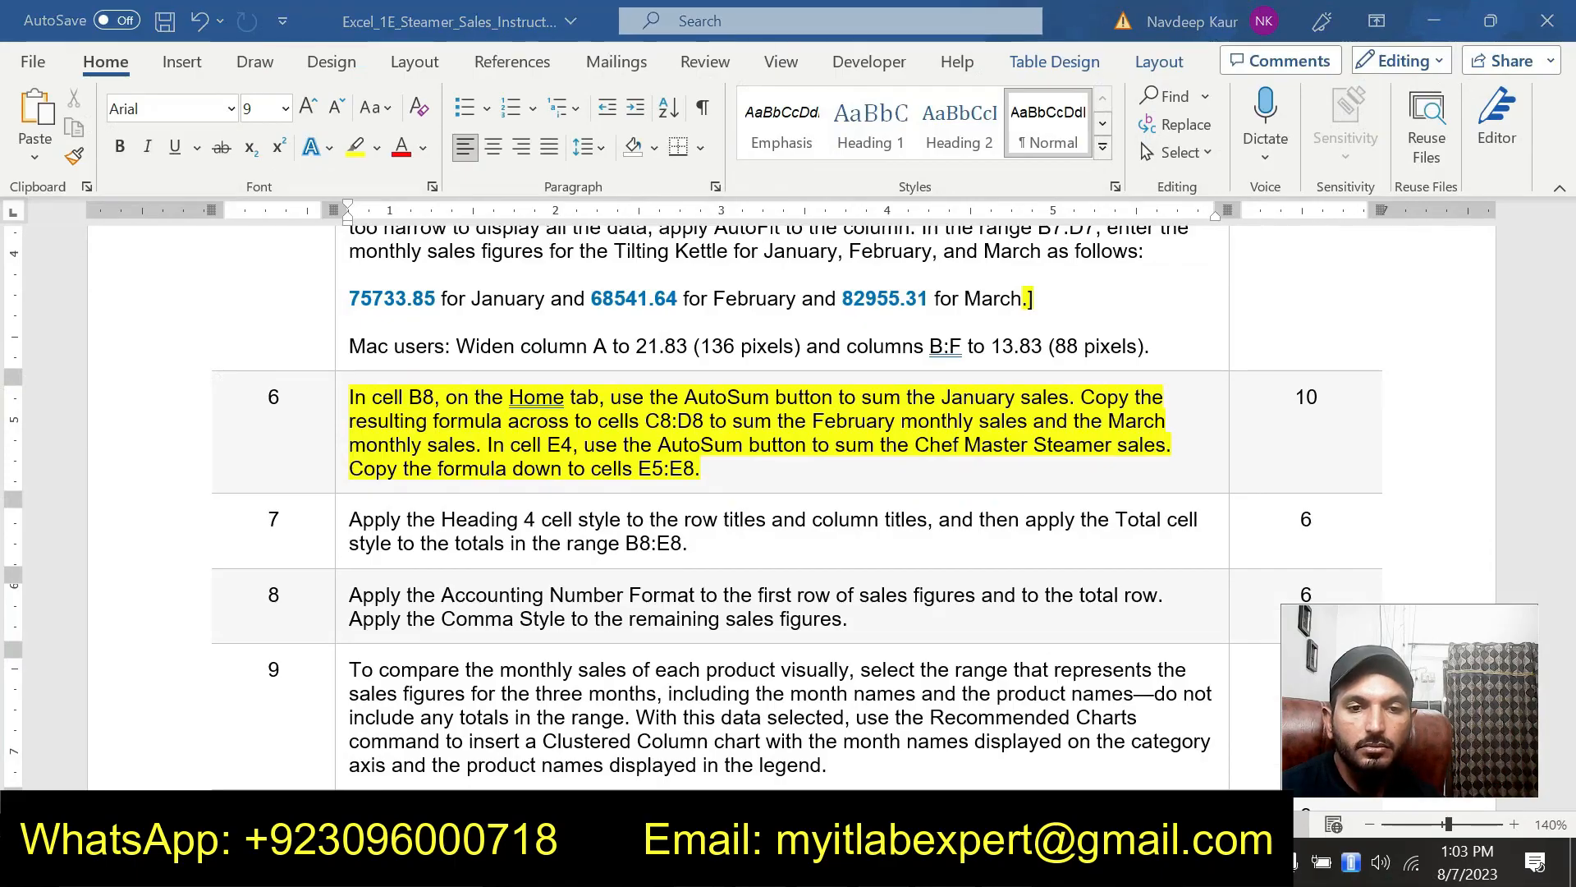
pyautogui.hotkey('alt', 'Tab')
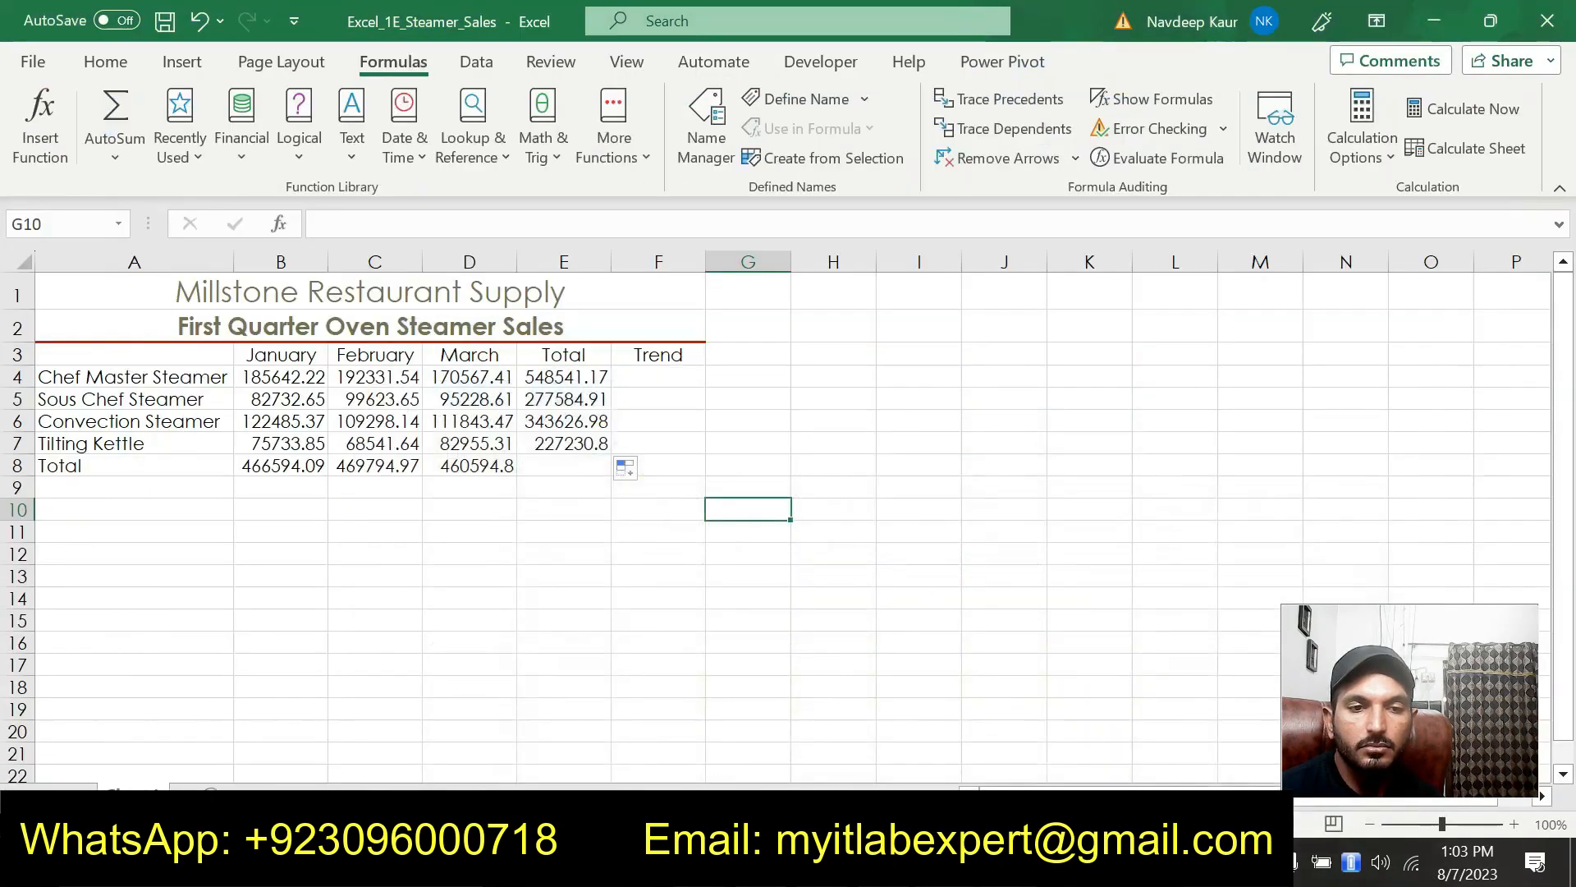
pyautogui.click(598, 463)
pyautogui.click(589, 441)
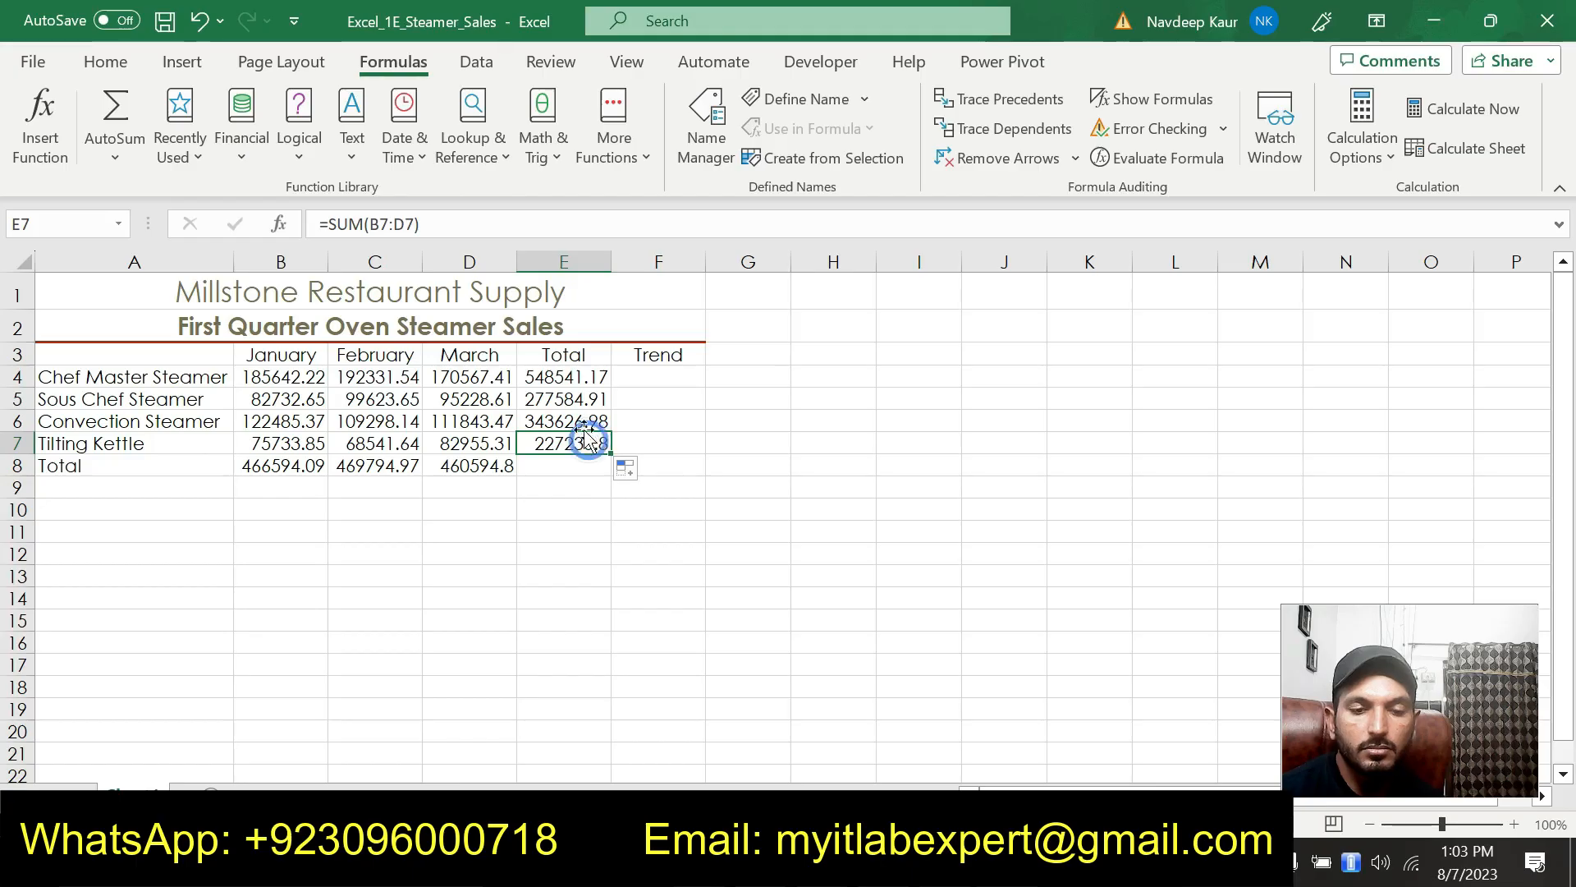
pyautogui.hotkey('ctrl', 'z')
# Copy the Chef Master Steamer total formula from E4 down to cells E5:E8.
pyautogui.moveTo(611, 389); pyautogui.dragTo(633, 468)
pyautogui.click(773, 618)
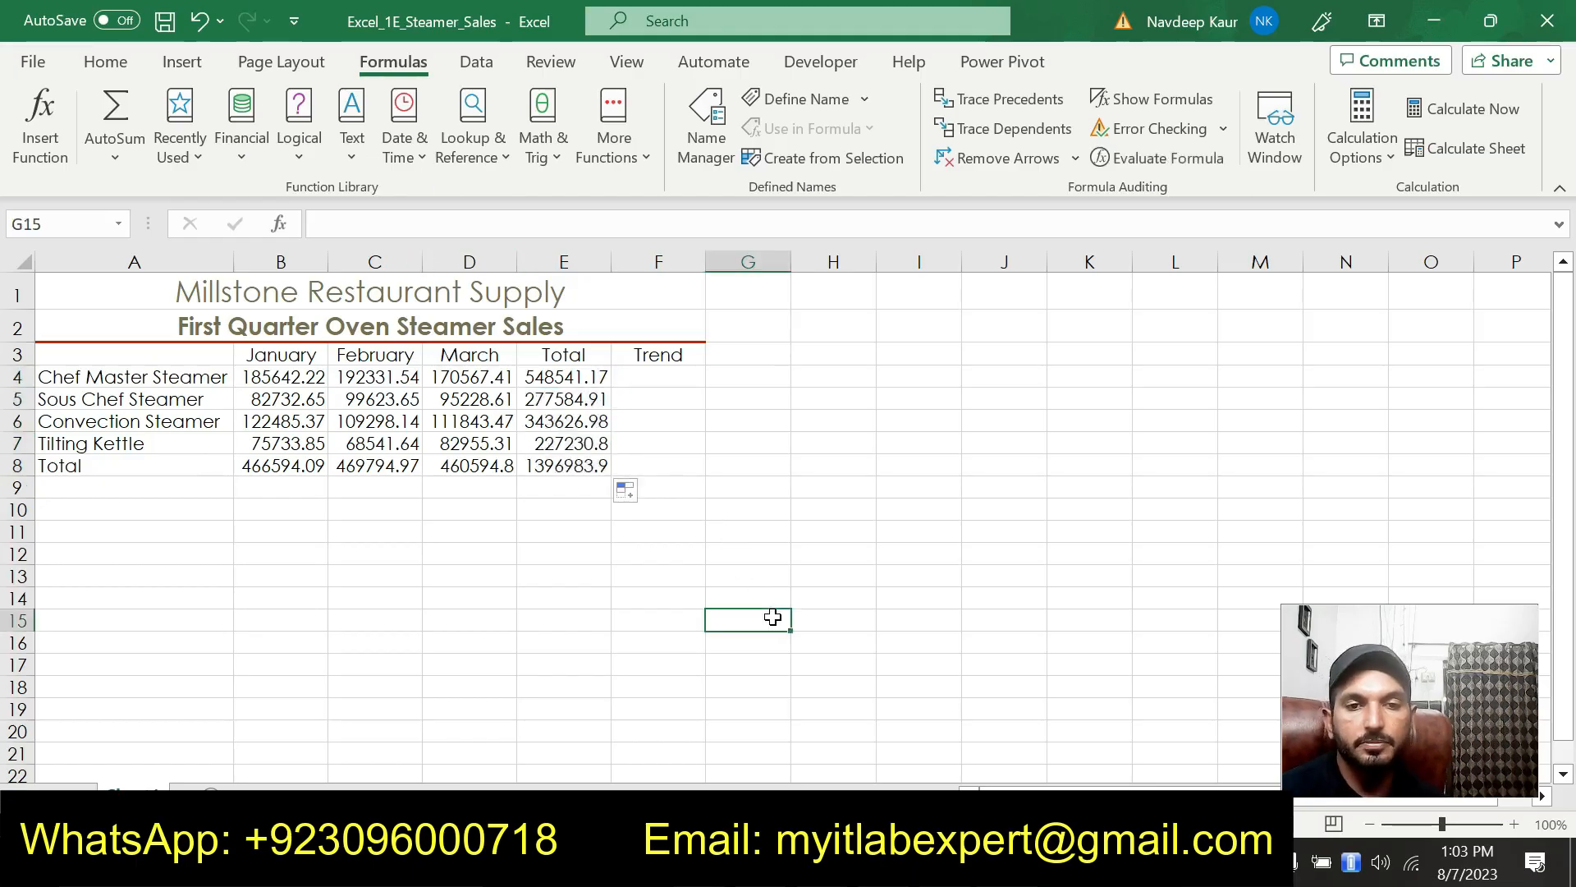
# Switch to the Word instructions and remove the yellow highlight from the whole step 6 text.
pyautogui.click(963, 863)
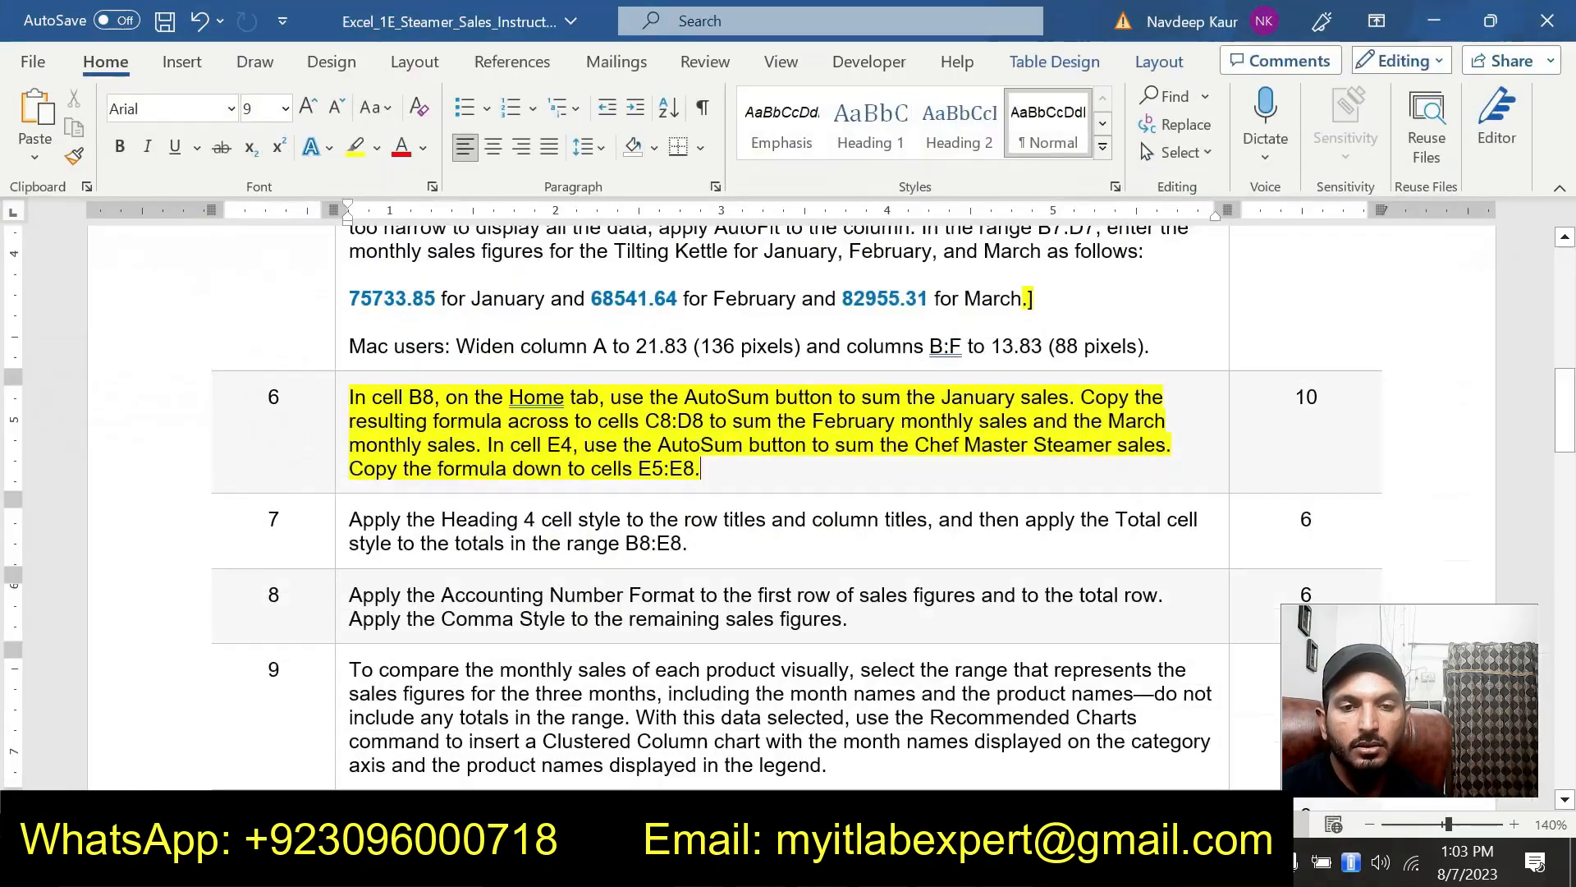
pyautogui.moveTo(704, 468); pyautogui.dragTo(371, 397)
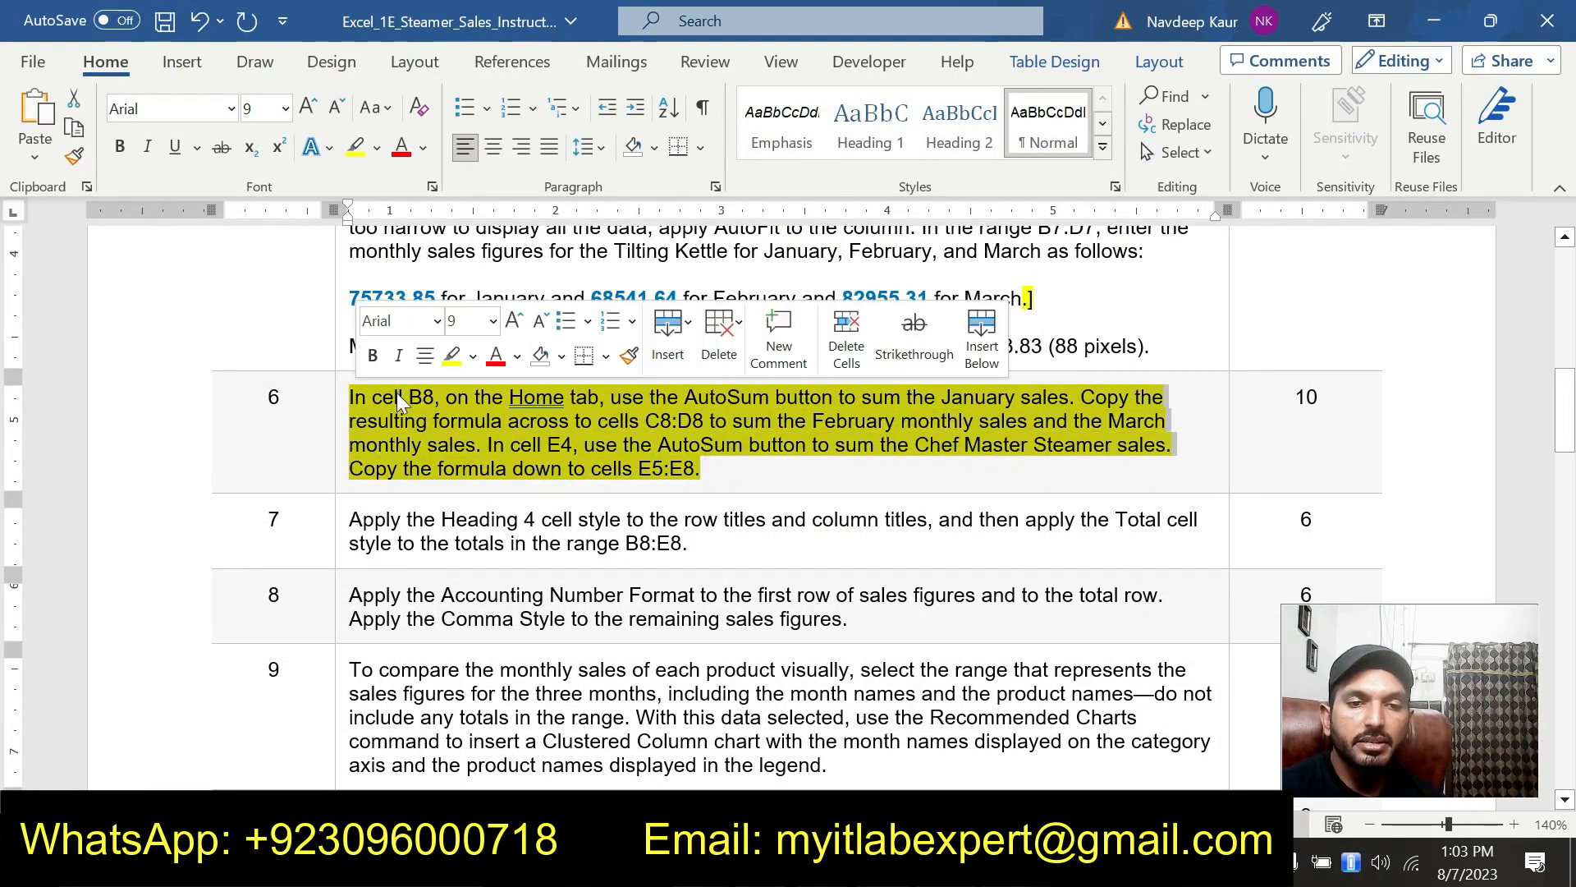
pyautogui.click(452, 355)
# Look through the remaining instructions in the Word document, from step 7 to step 15.
pyautogui.scroll(4, 493, 410)
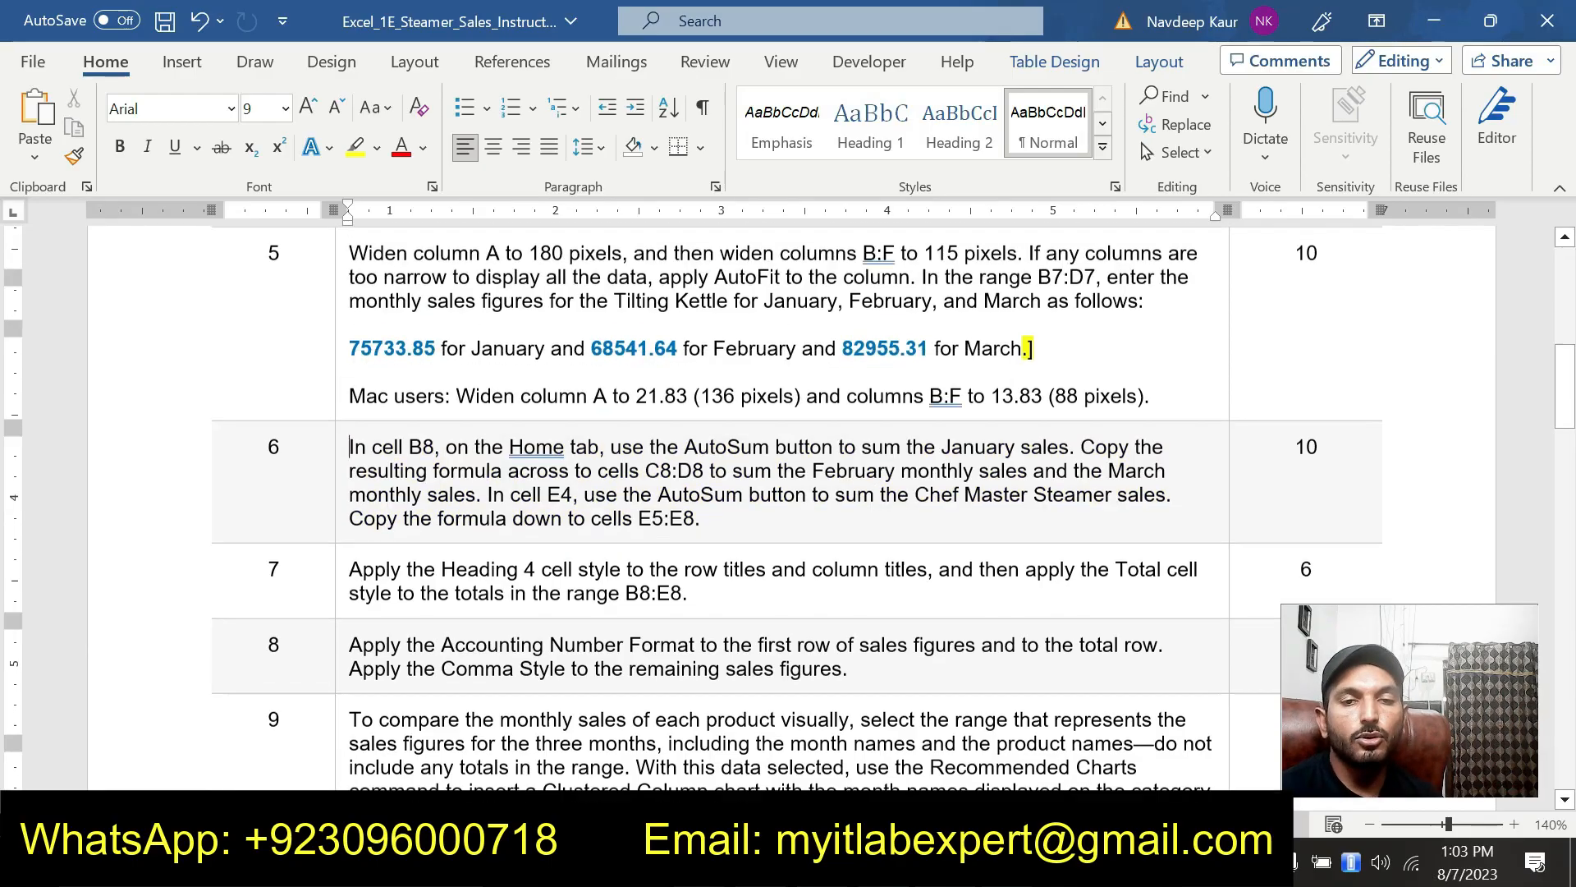
pyautogui.scroll(-12, 704, 573)
pyautogui.scroll(-9, 704, 573)
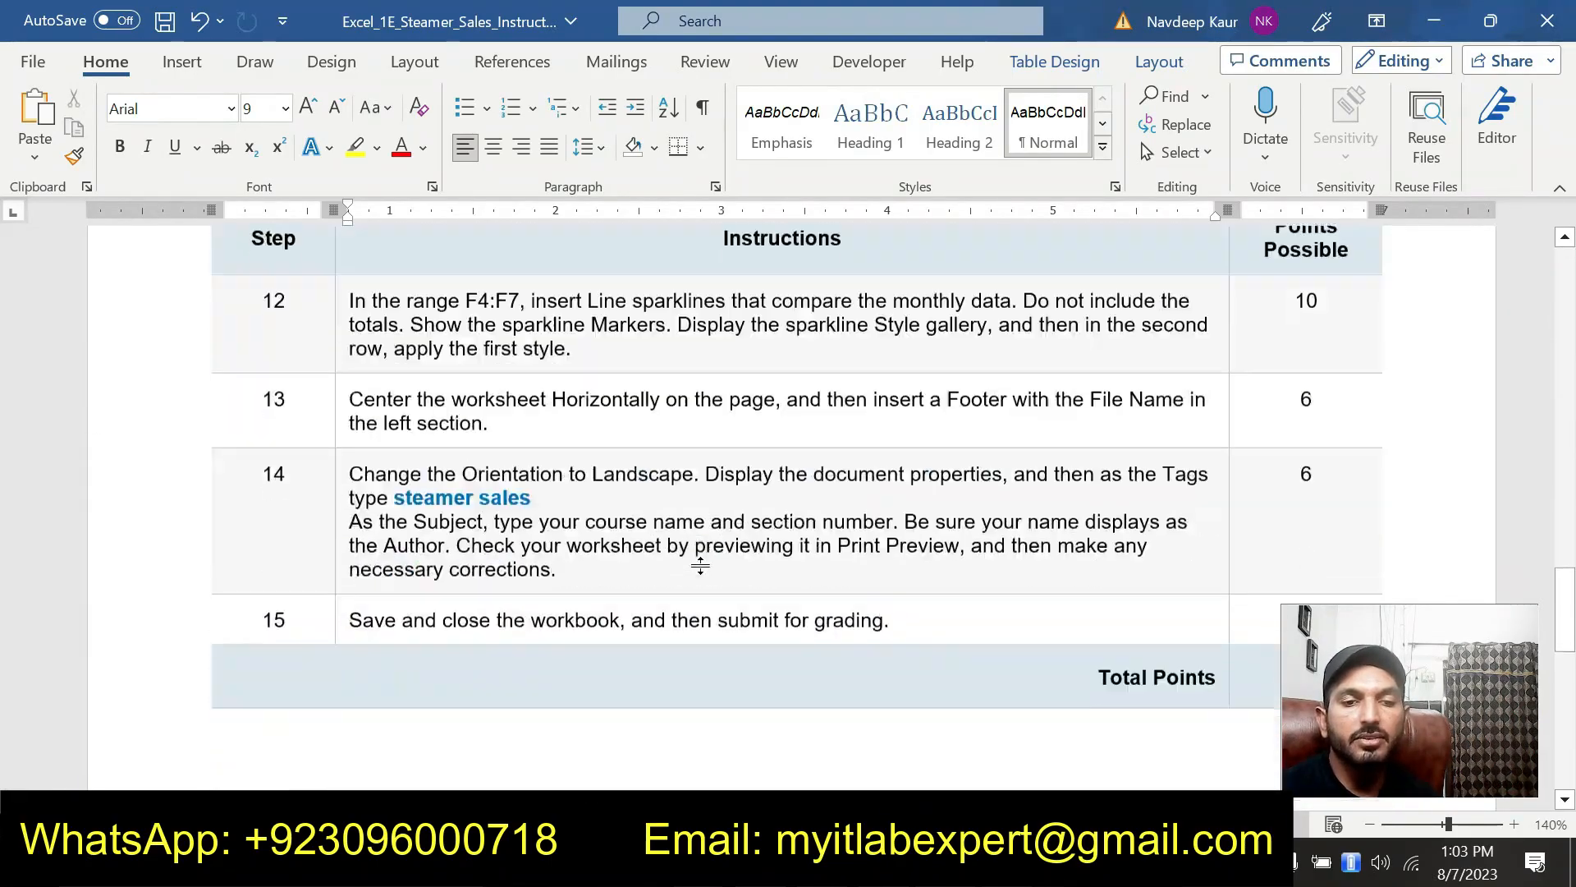
pyautogui.scroll(4, 700, 565)
pyautogui.scroll(9, 701, 565)
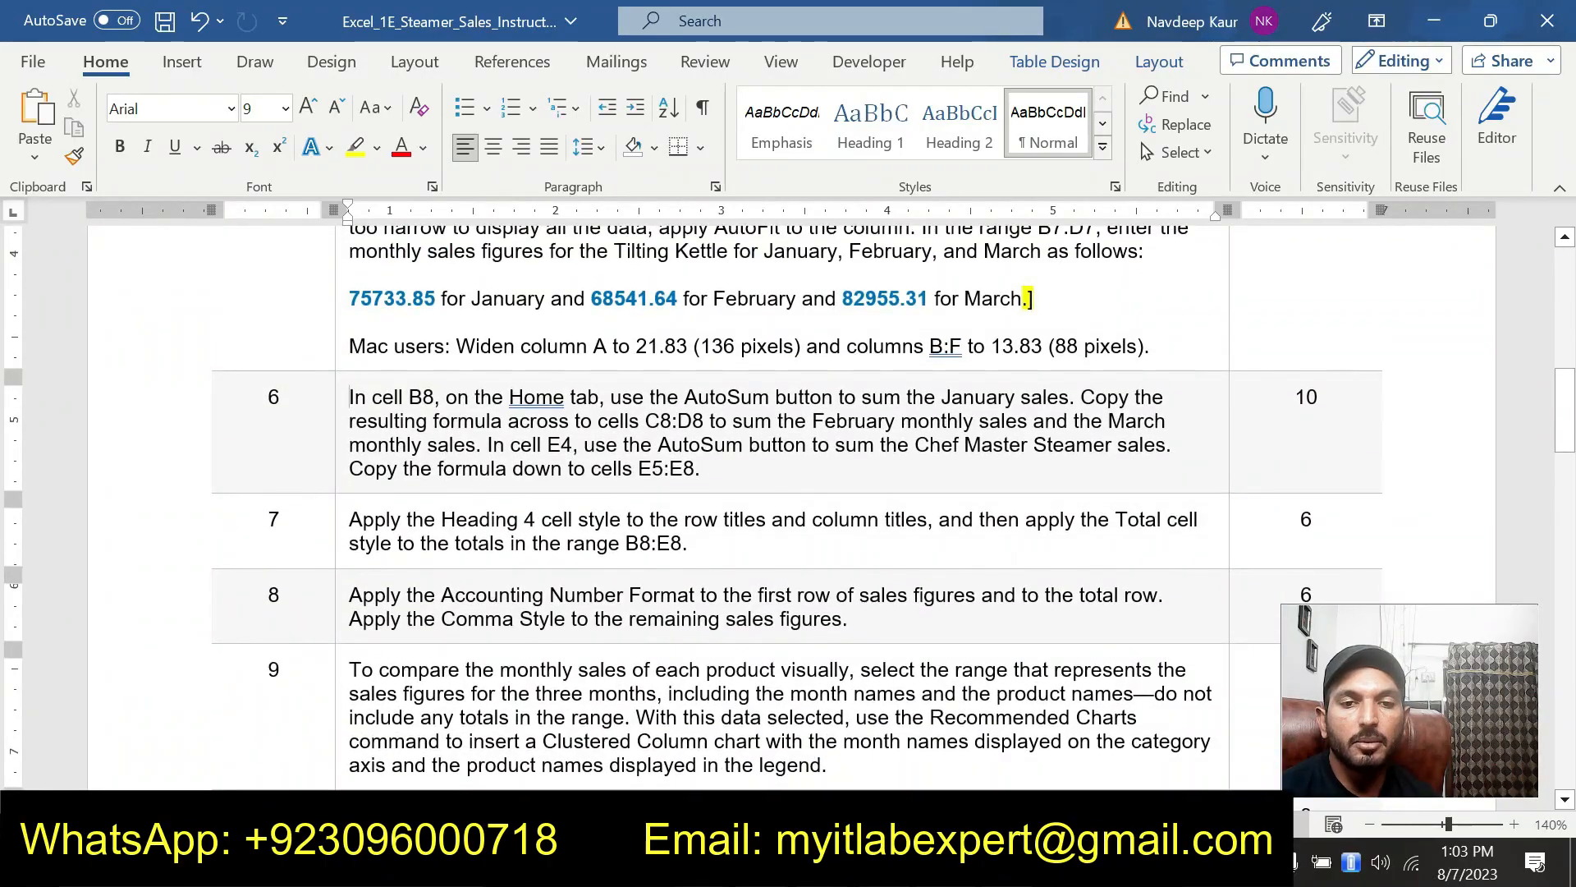
pyautogui.scroll(-4, 700, 565)
pyautogui.scroll(2, 700, 565)
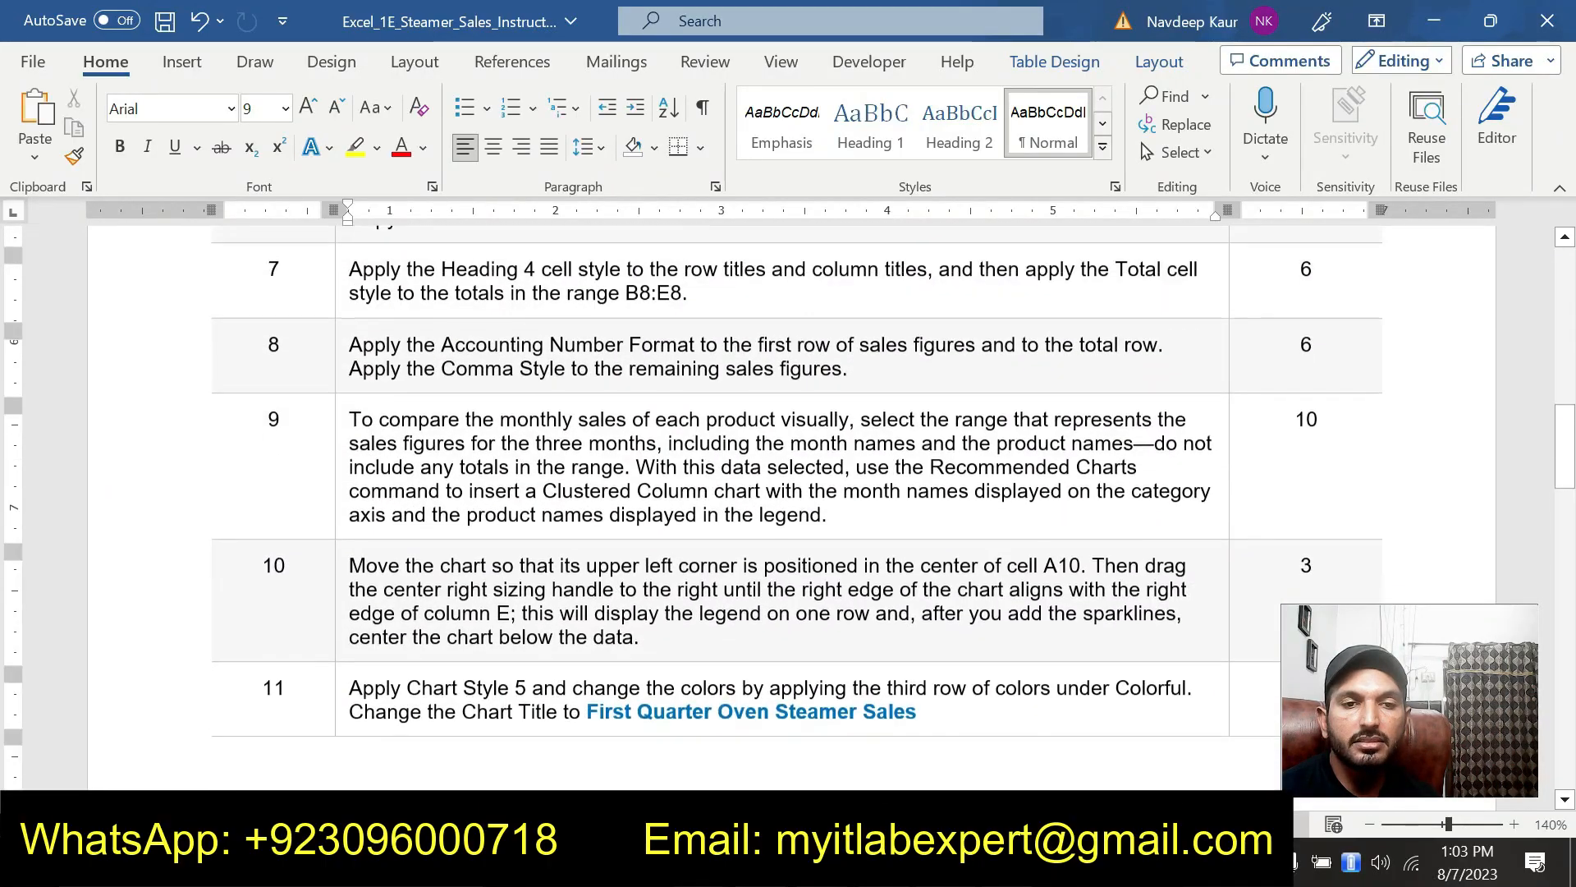
# Highlight the whole step 7 instruction text in yellow in the Word document.
pyautogui.moveTo(670, 357); pyautogui.dragTo(510, 380)
pyautogui.click(696, 382)
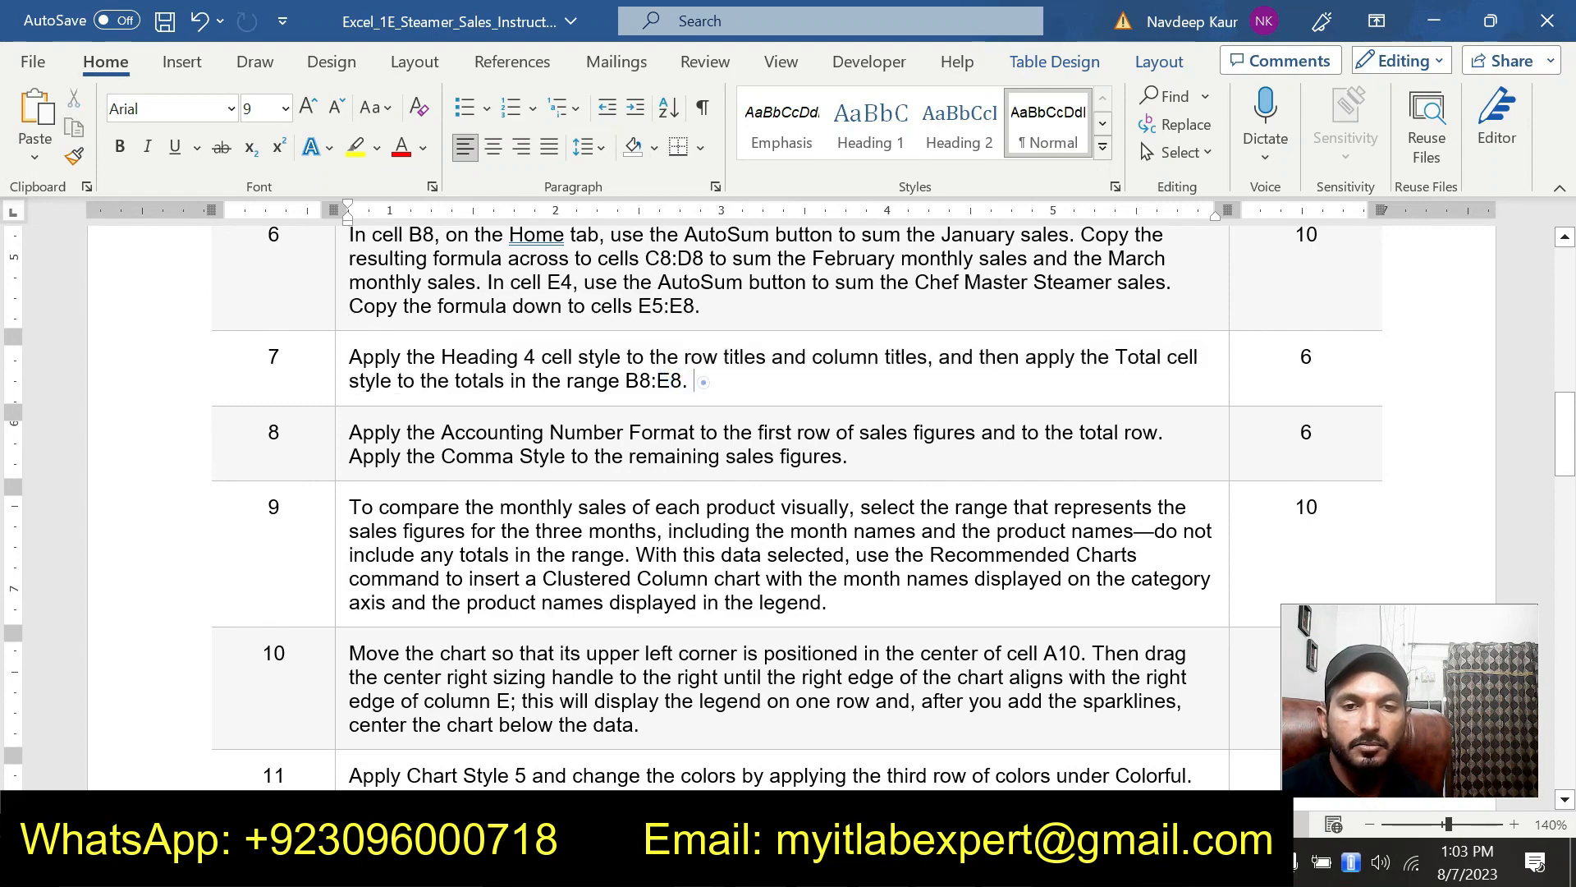
pyautogui.moveTo(696, 382); pyautogui.dragTo(349, 357)
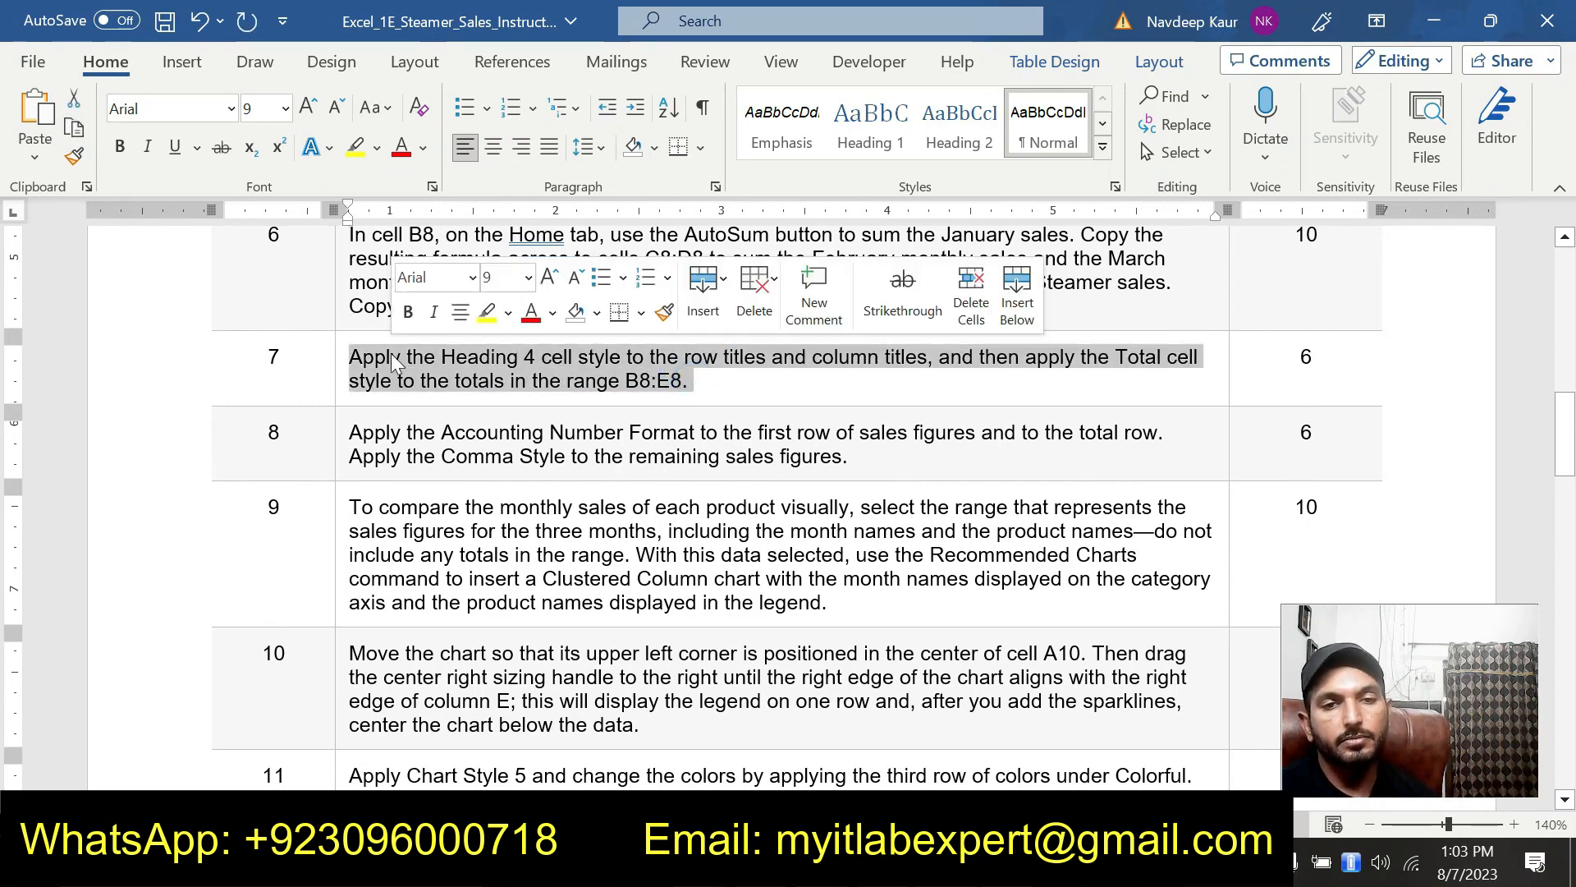
pyautogui.click(484, 314)
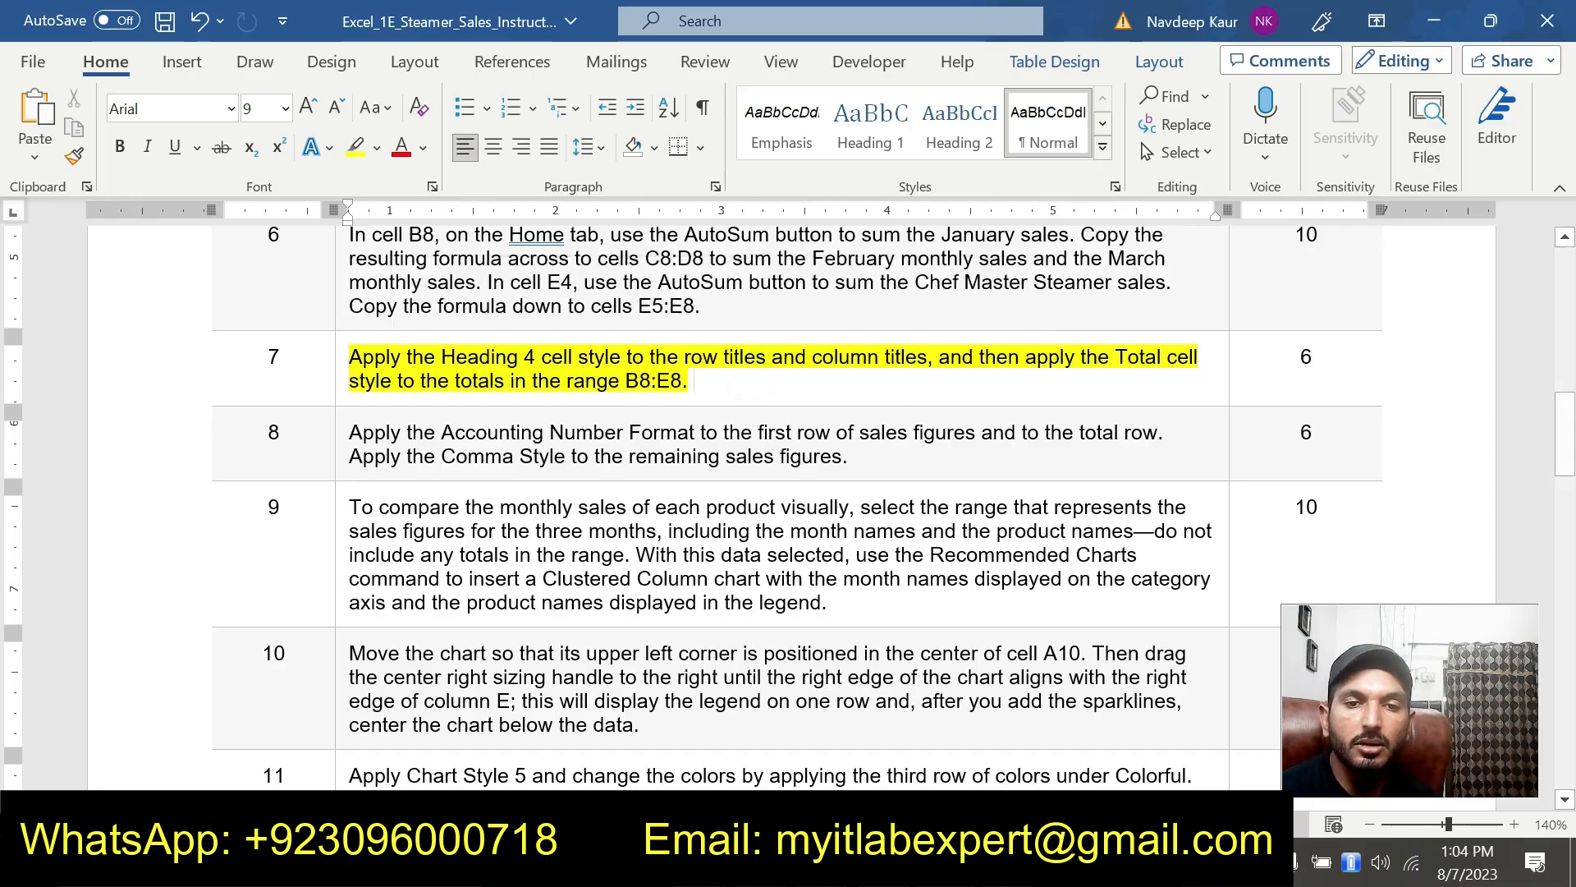
pyautogui.click(1180, 404)
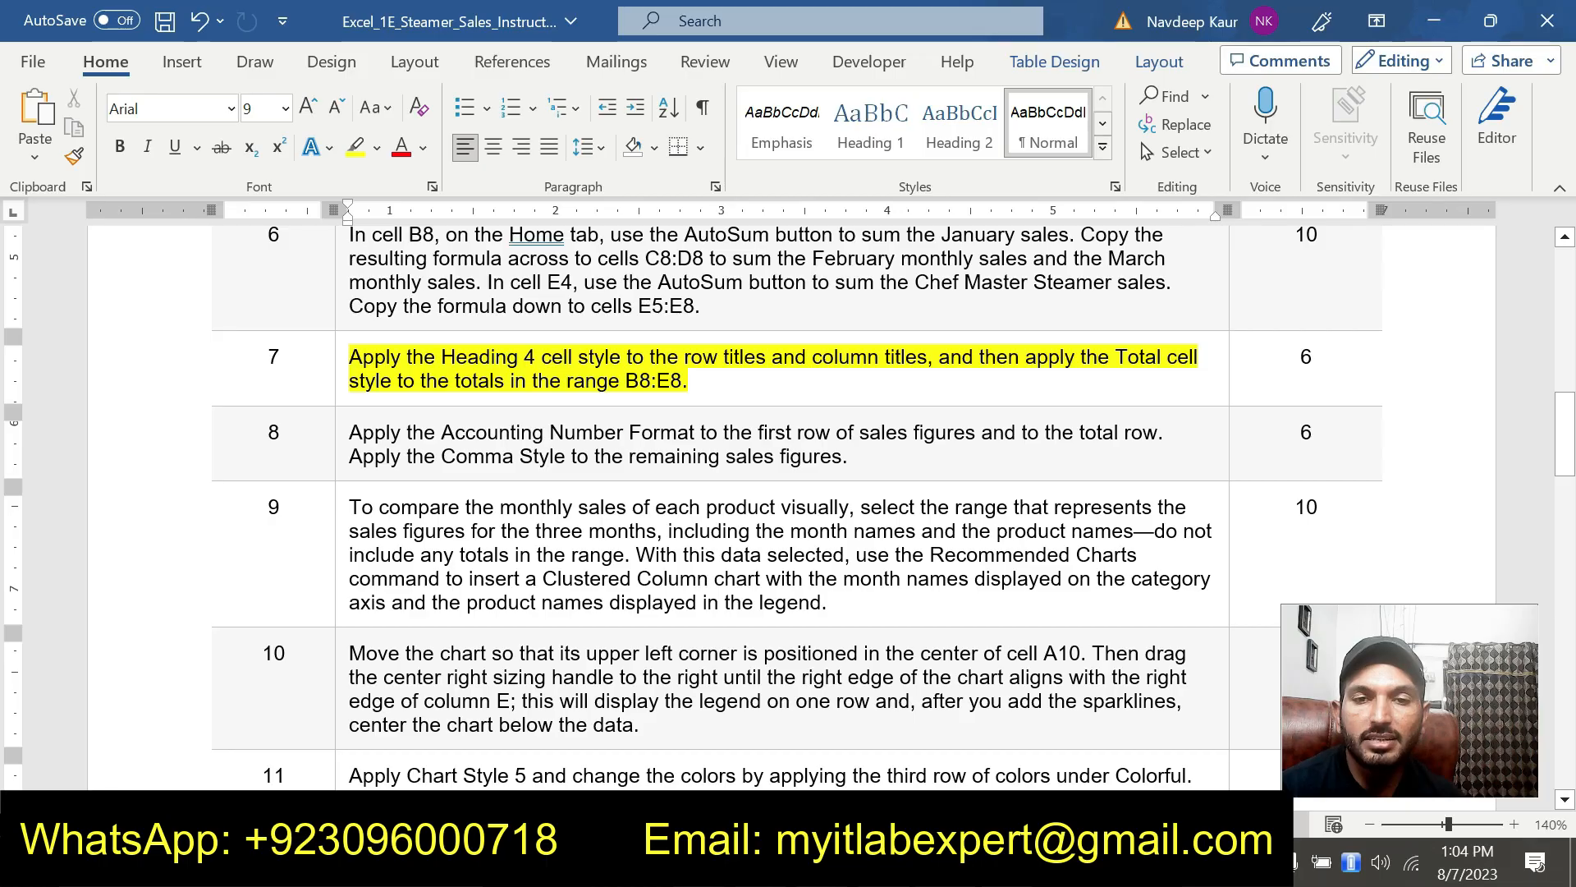
# Switch to the Excel workbook and apply the Heading 4 cell style to the row titles in A4:A8.
pyautogui.hotkey('alt', 'Tab')
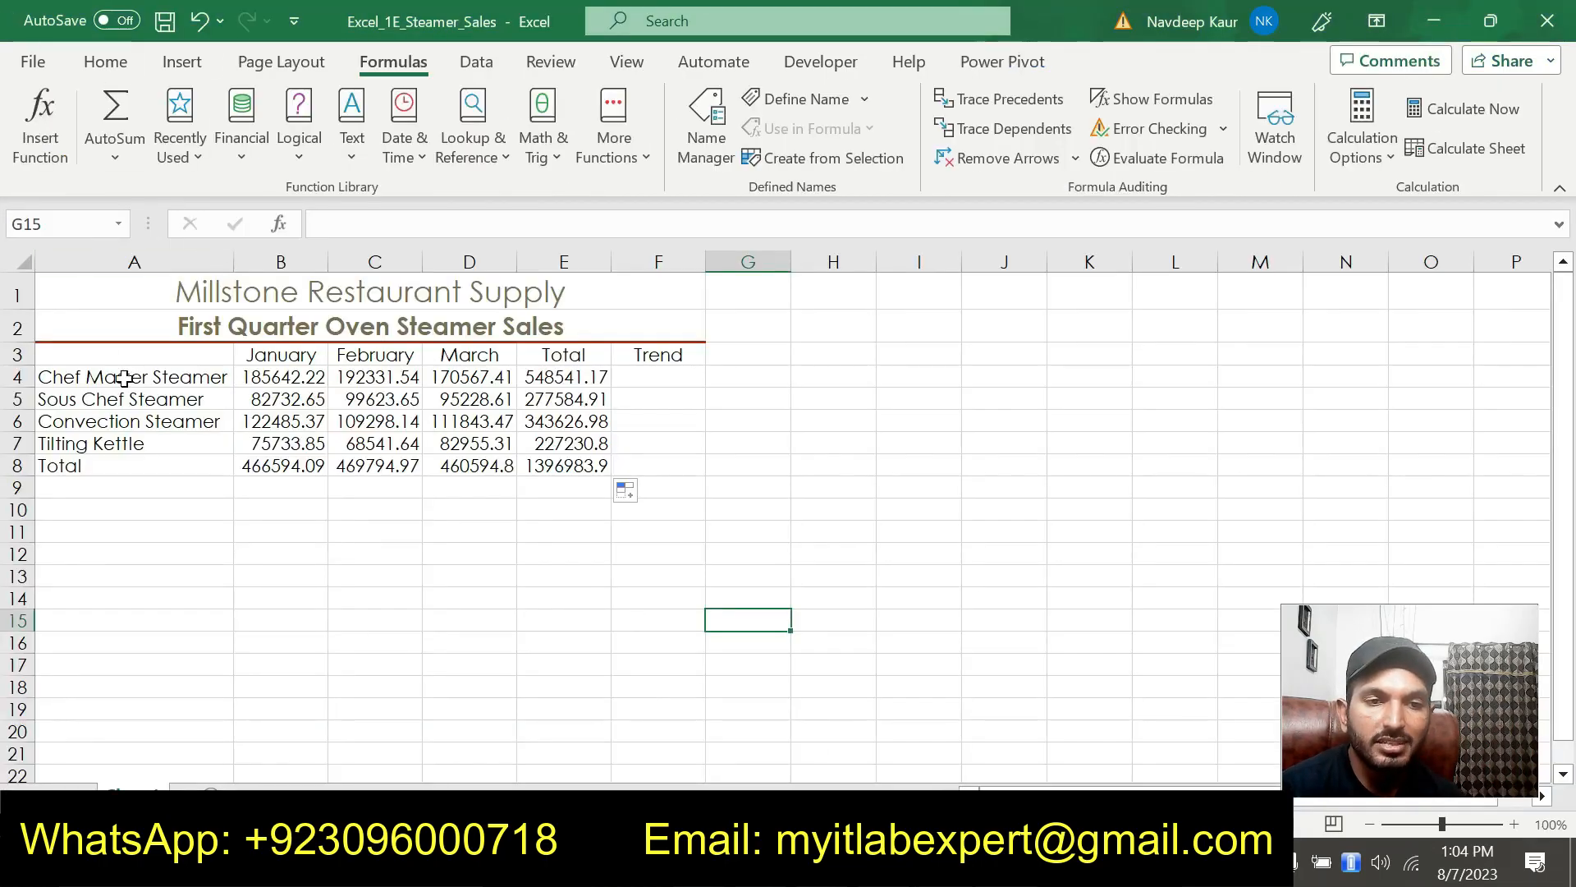
pyautogui.moveTo(132, 375); pyautogui.dragTo(95, 464)
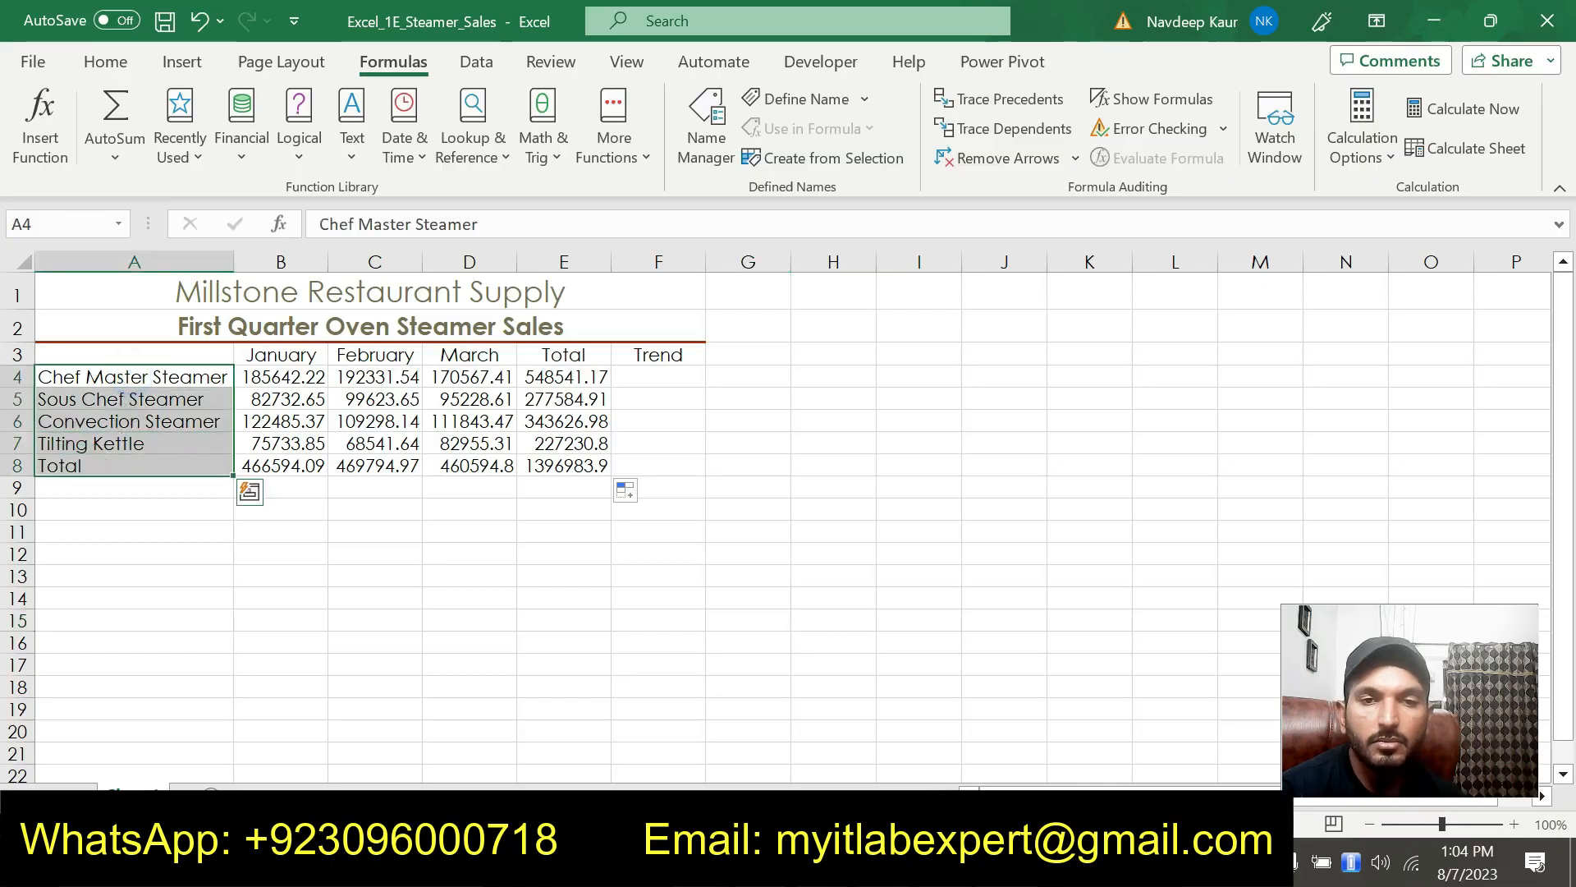
pyautogui.click(109, 59)
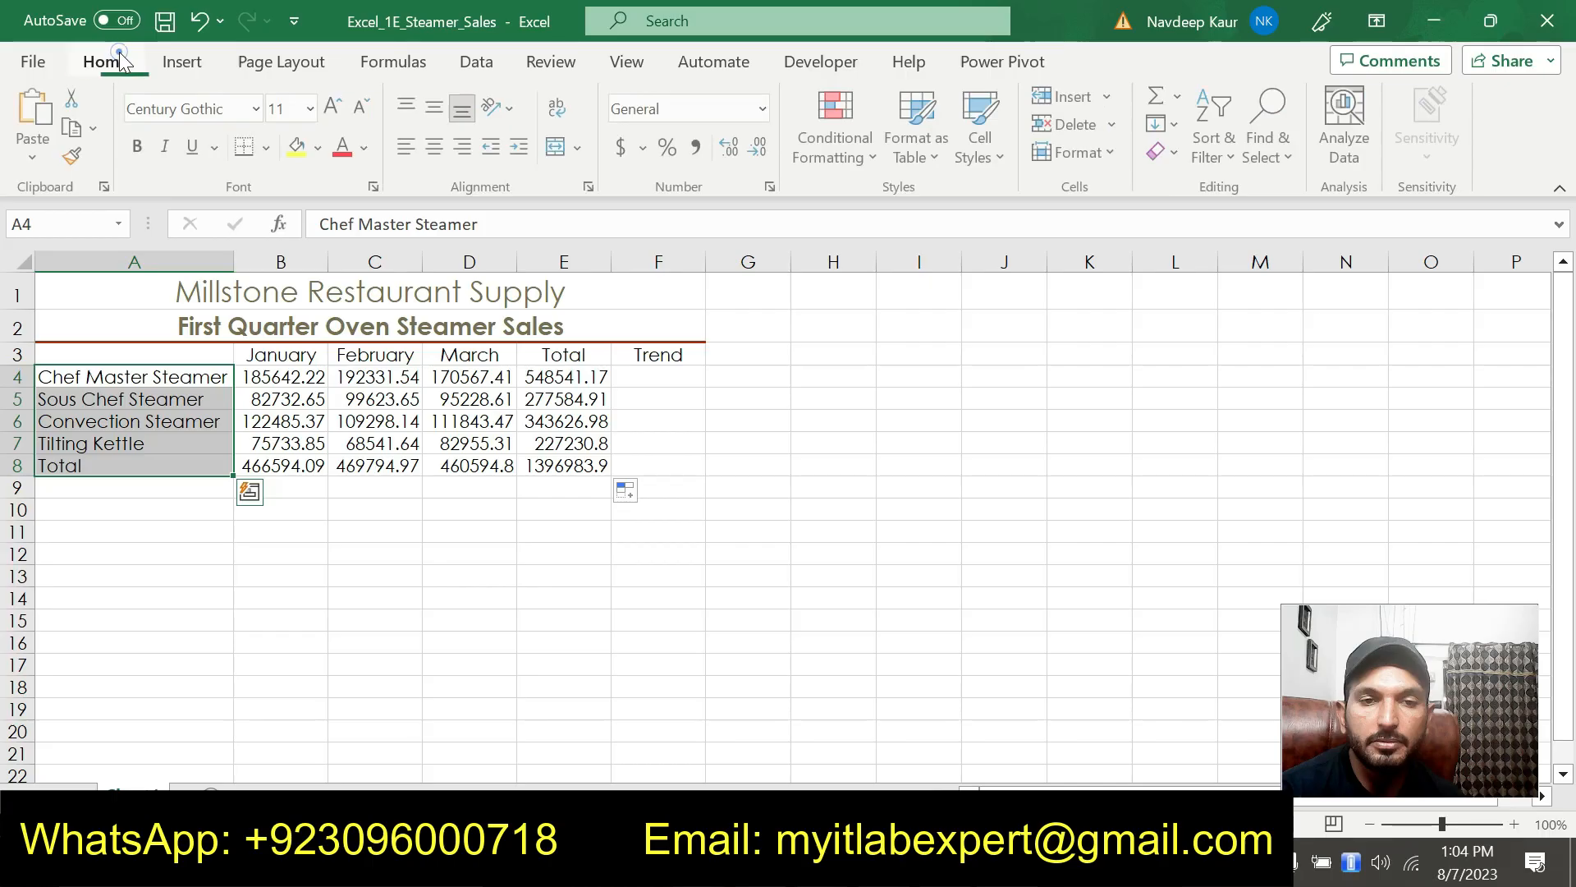
pyautogui.click(1009, 157)
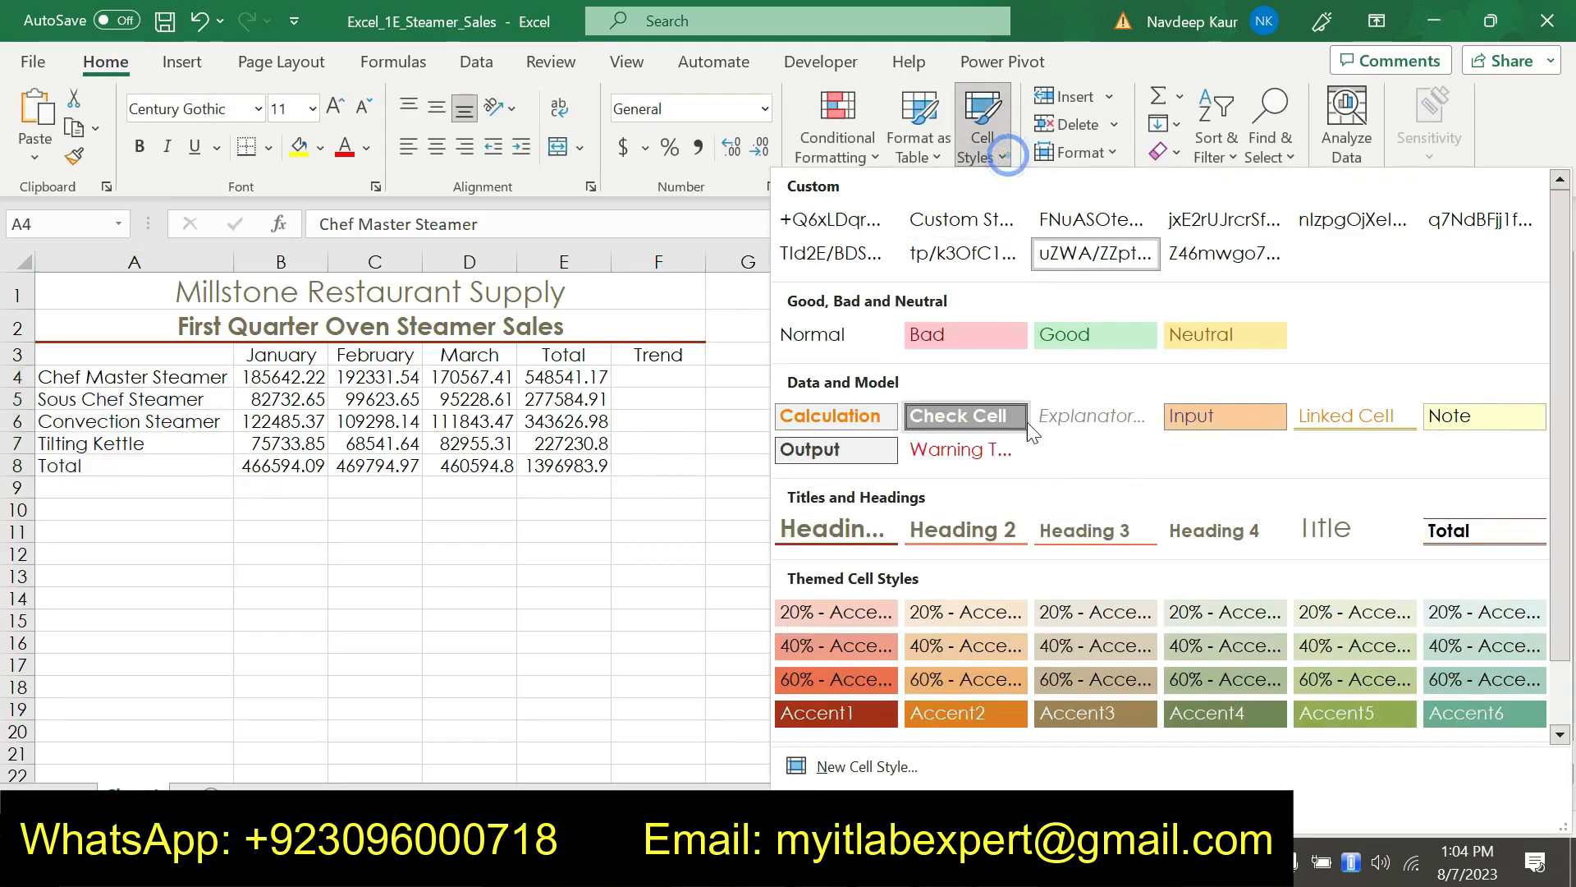
pyautogui.click(1222, 538)
# Apply the Heading 4 cell style to the column titles in B3:F3.
pyautogui.moveTo(262, 361); pyautogui.dragTo(683, 352)
pyautogui.click(1002, 155)
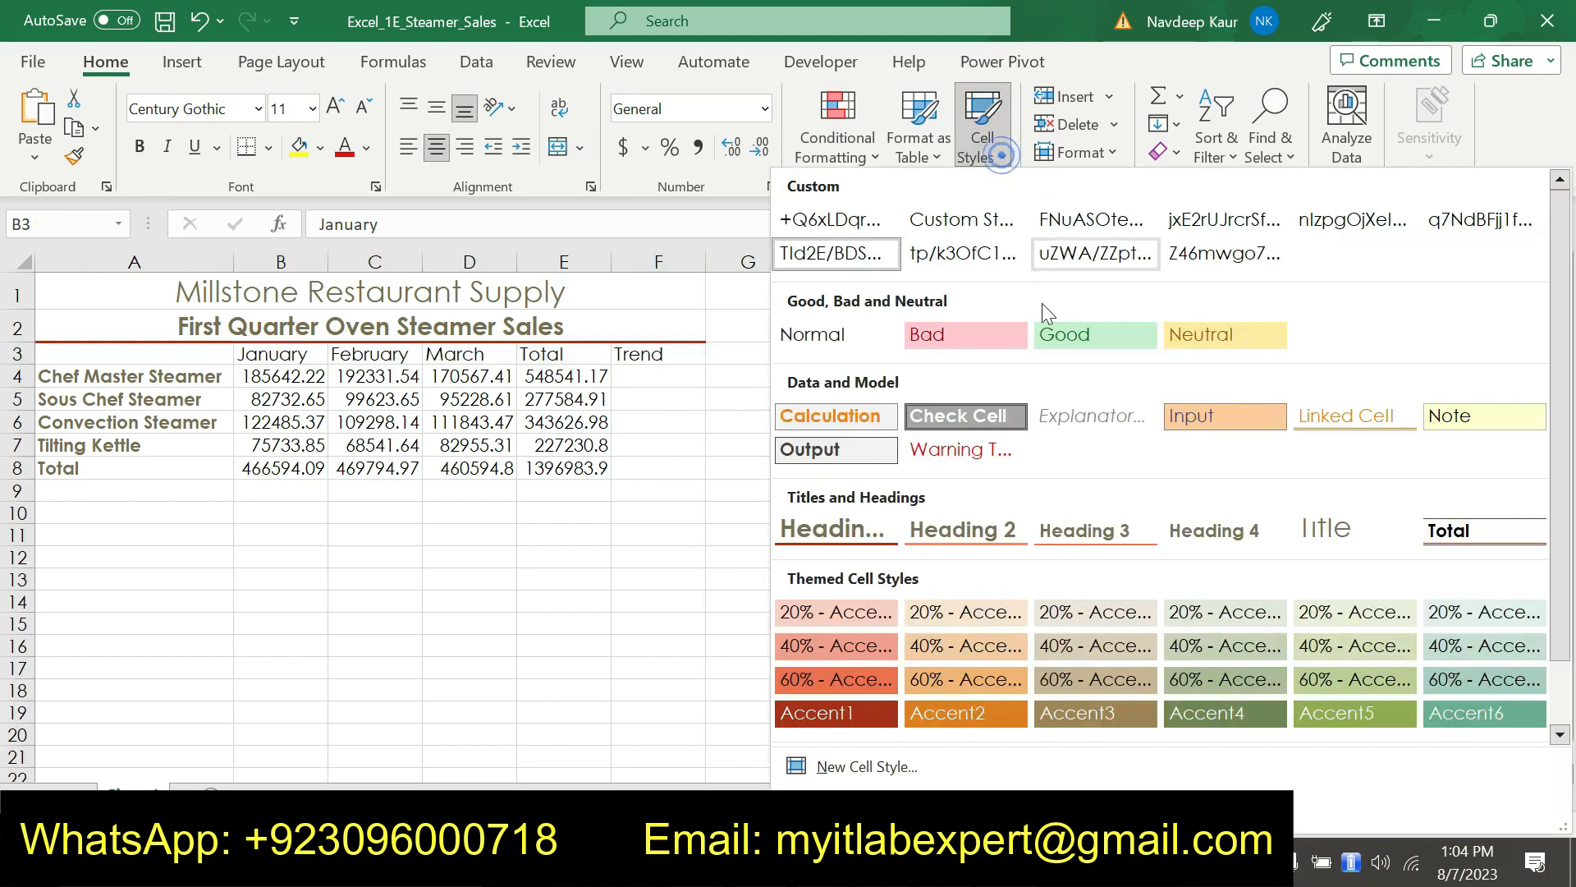
pyautogui.click(1245, 541)
pyautogui.click(754, 579)
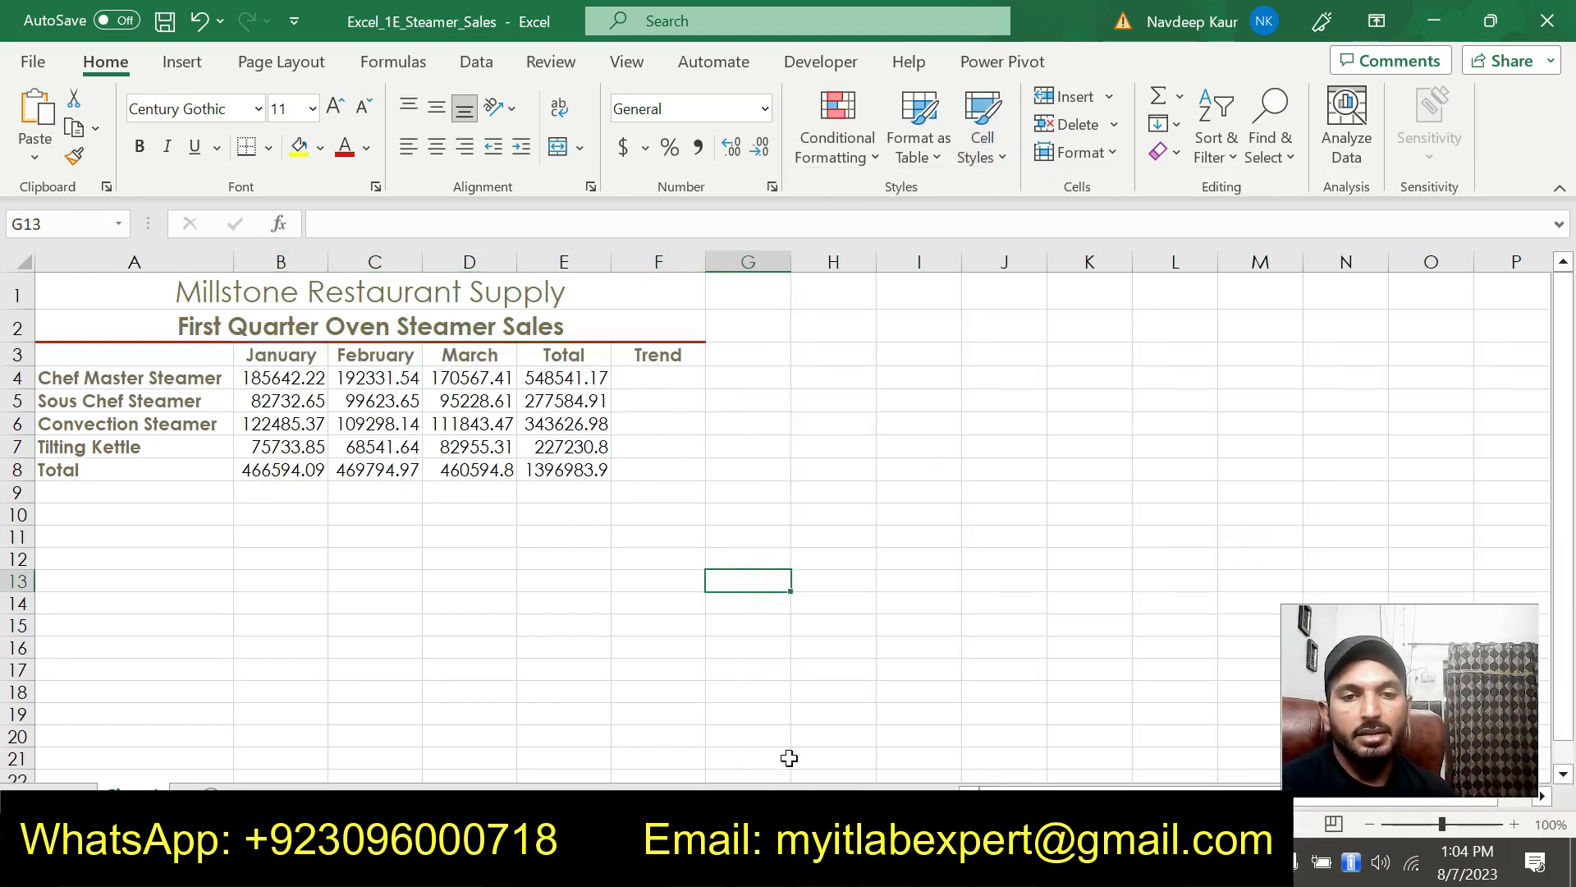
# Check the step 7 instruction in Word, then apply the Total cell style to the totals in B8:E8 in Excel.
pyautogui.click(790, 862)
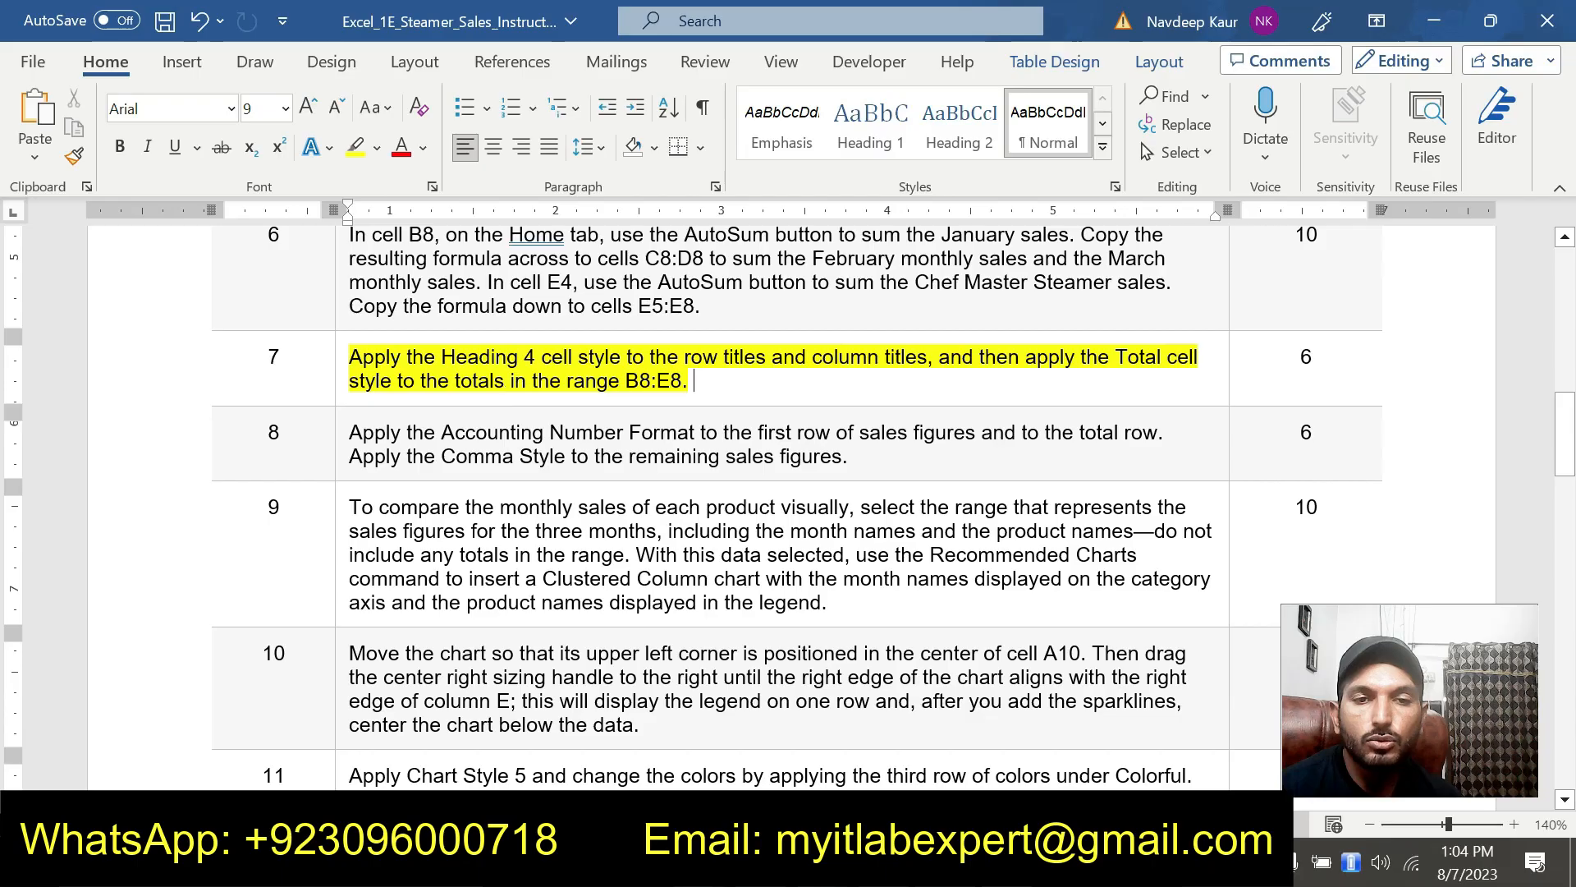
pyautogui.click(763, 862)
pyautogui.moveTo(271, 469); pyautogui.dragTo(591, 468)
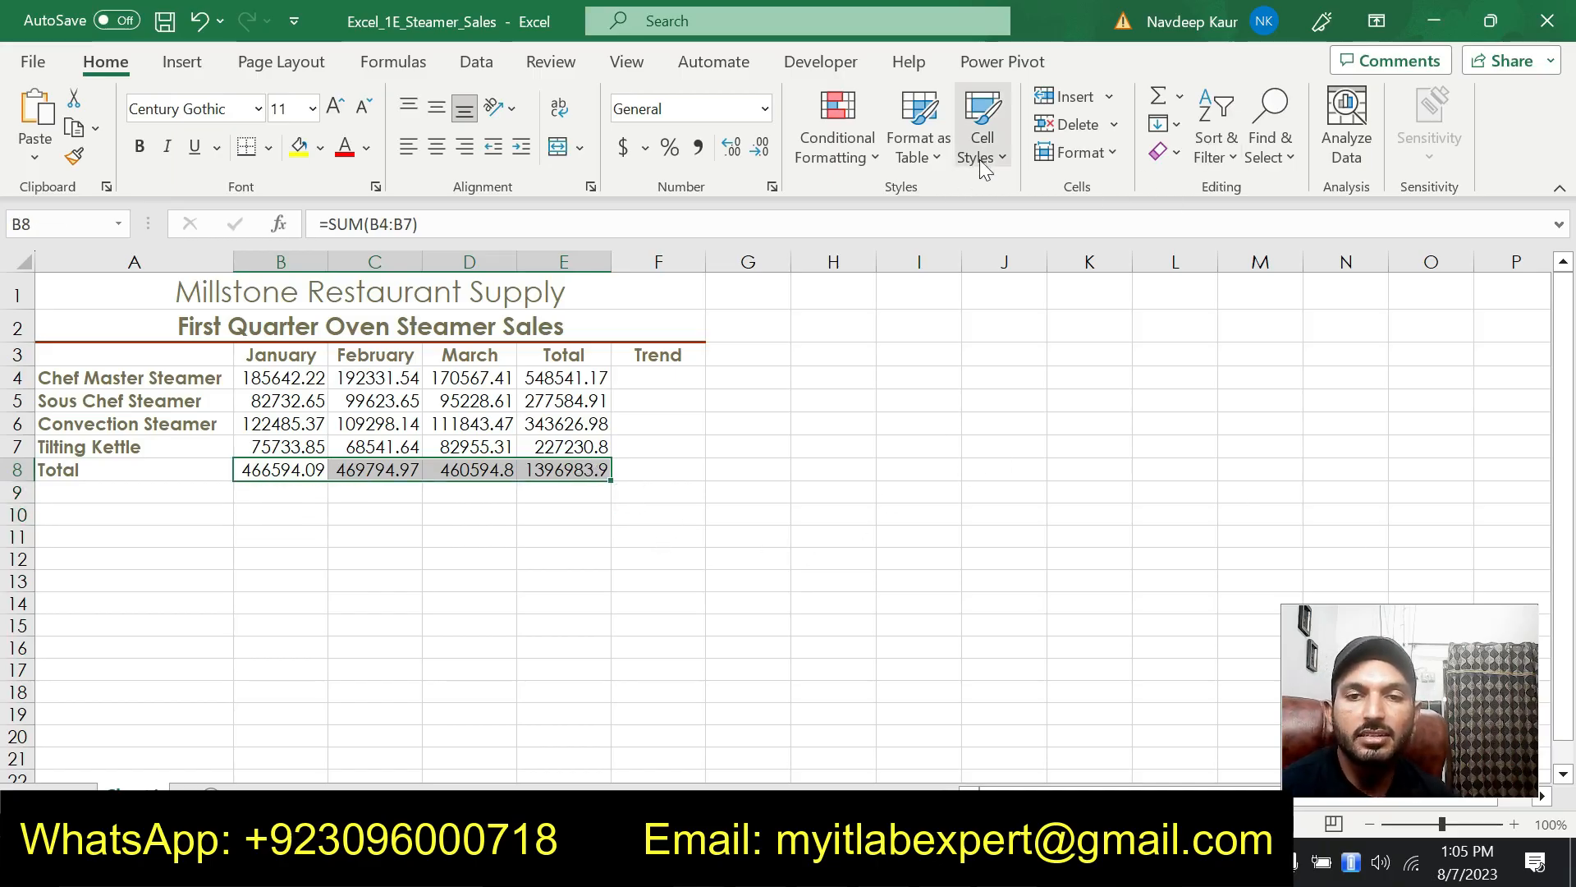
pyautogui.click(1002, 149)
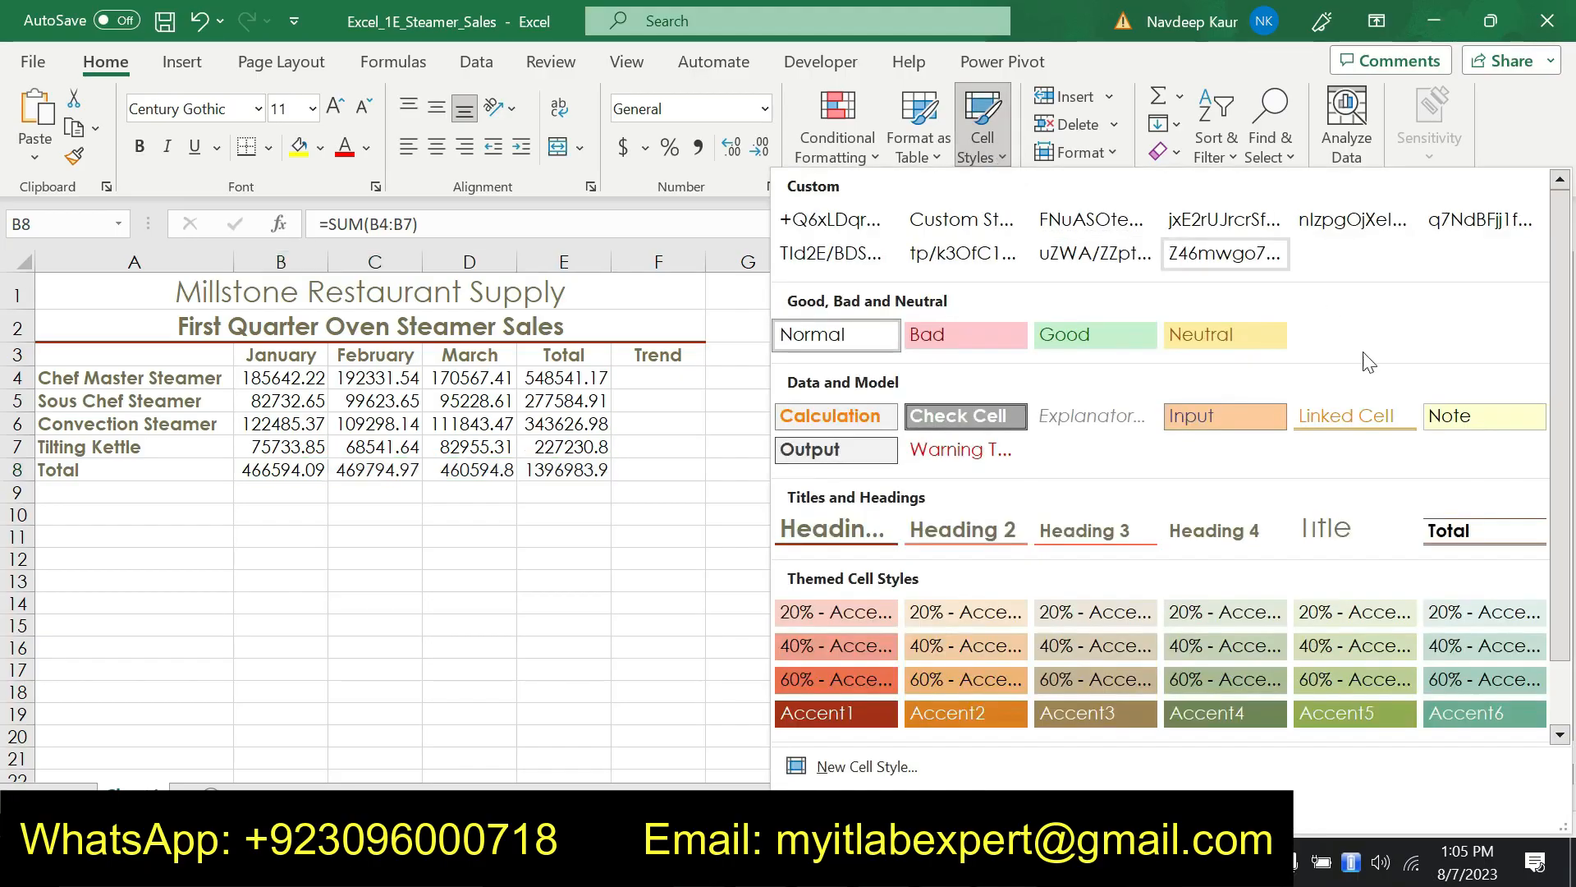
pyautogui.click(1460, 539)
pyautogui.click(838, 627)
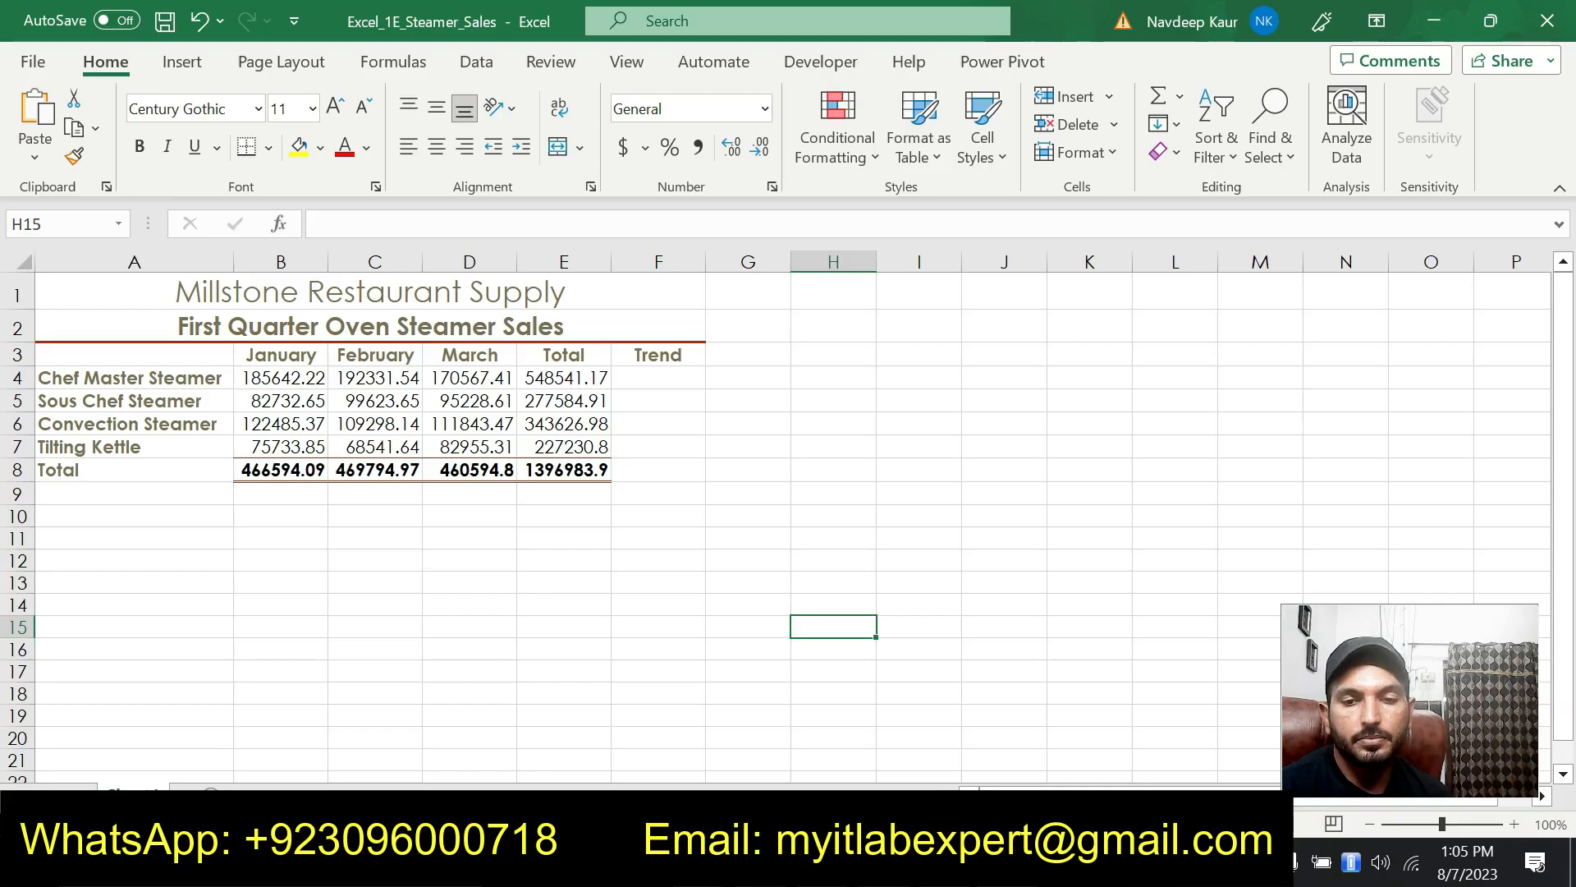
# Switch to the Word instructions, remove the yellow highlight from the step 7 text and highlight the step 8 text in yellow.
pyautogui.hotkey('alt', 'Tab')
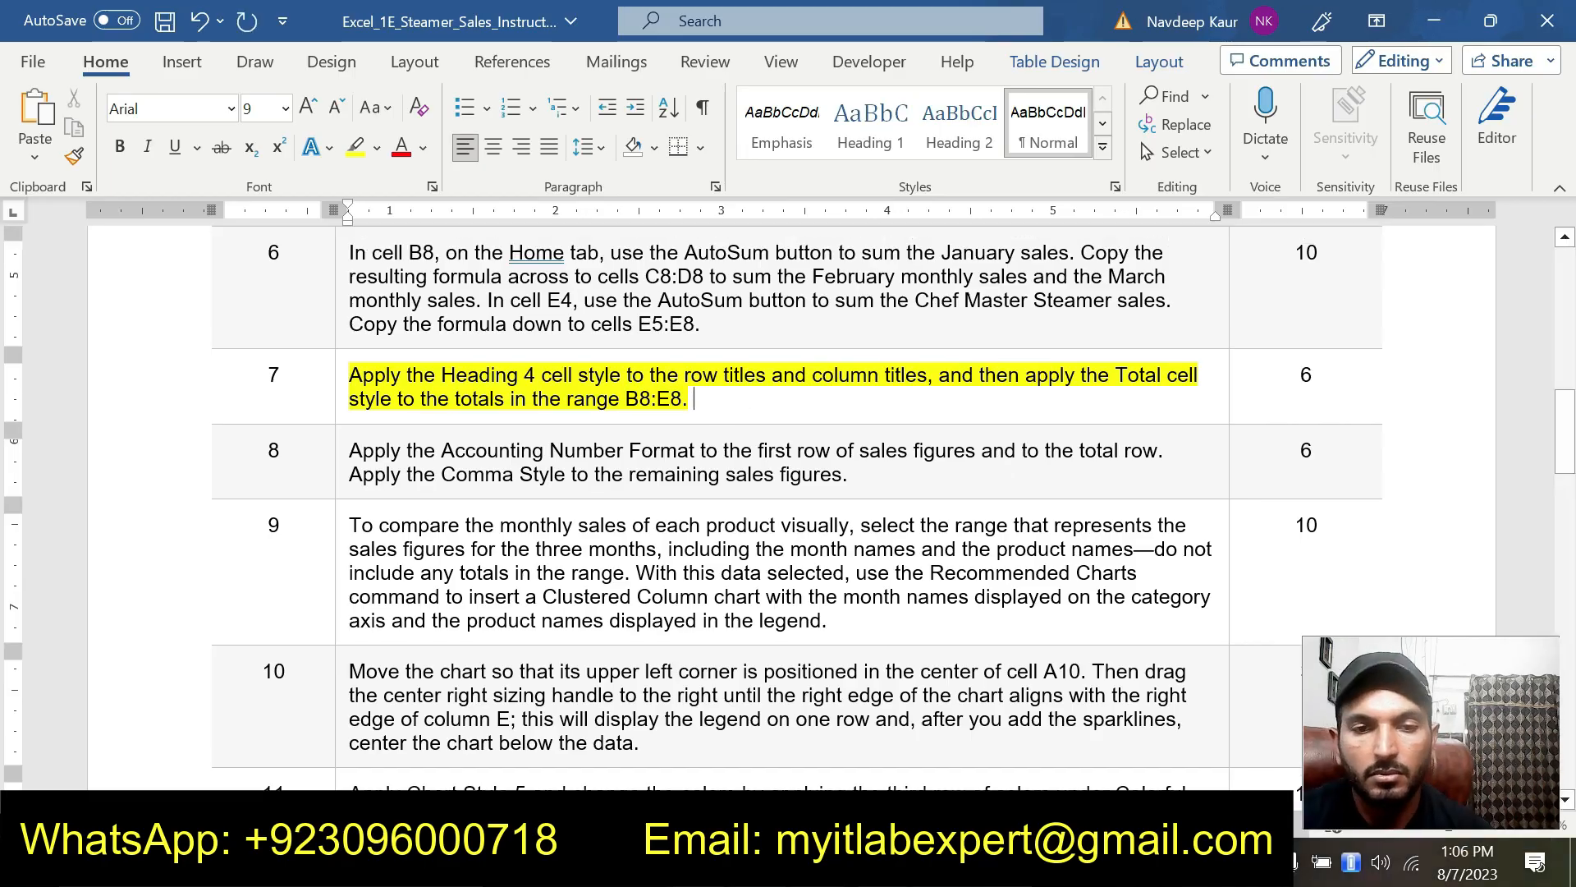
pyautogui.moveTo(704, 405); pyautogui.dragTo(351, 399)
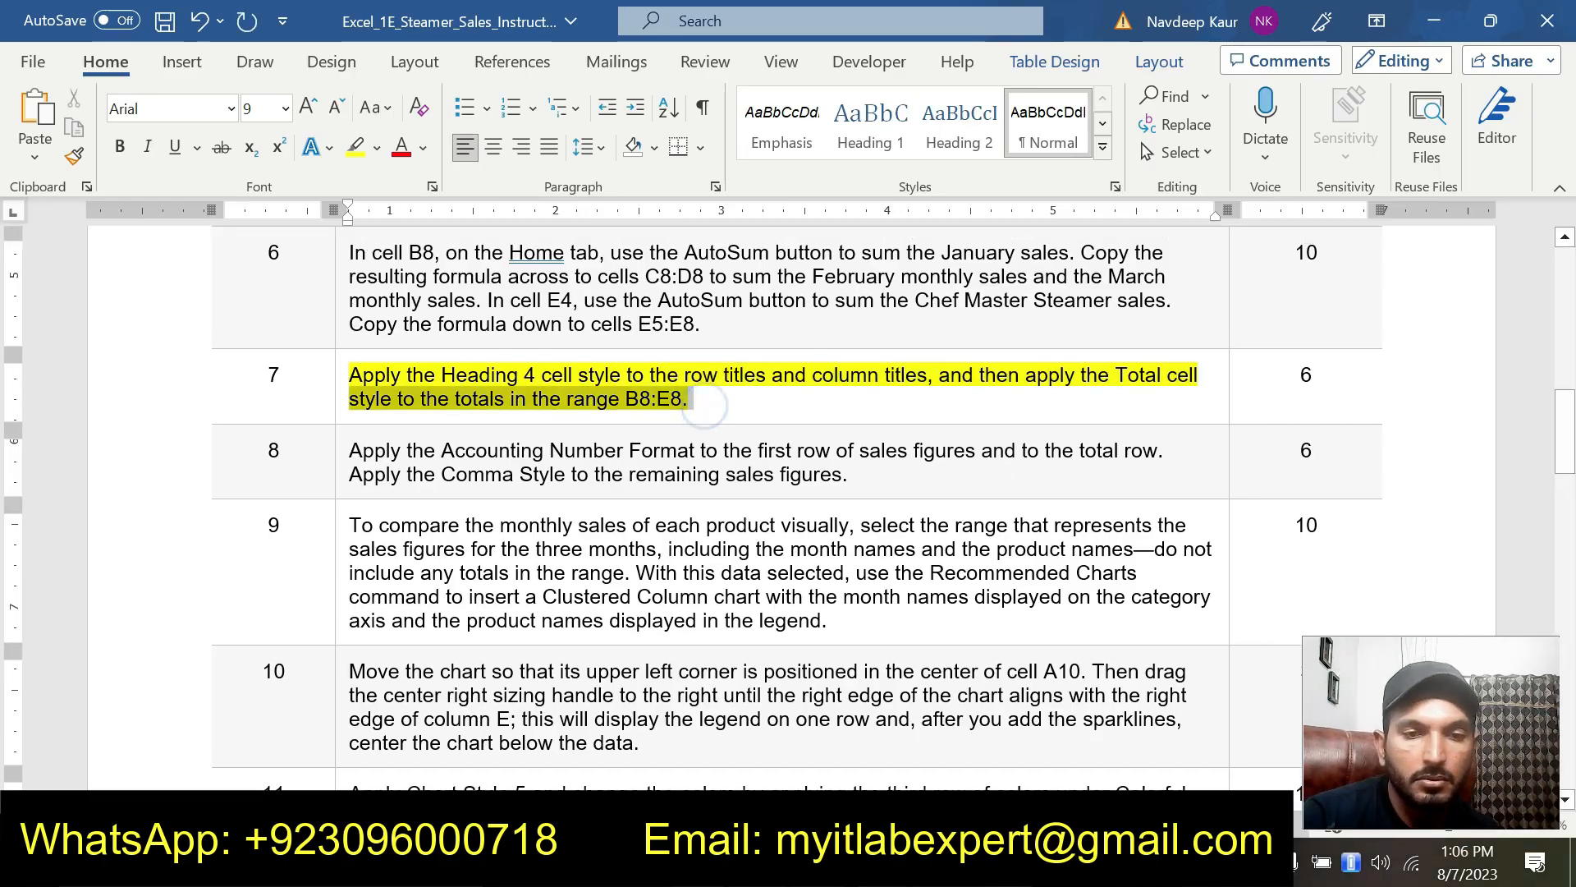
pyautogui.click(457, 329)
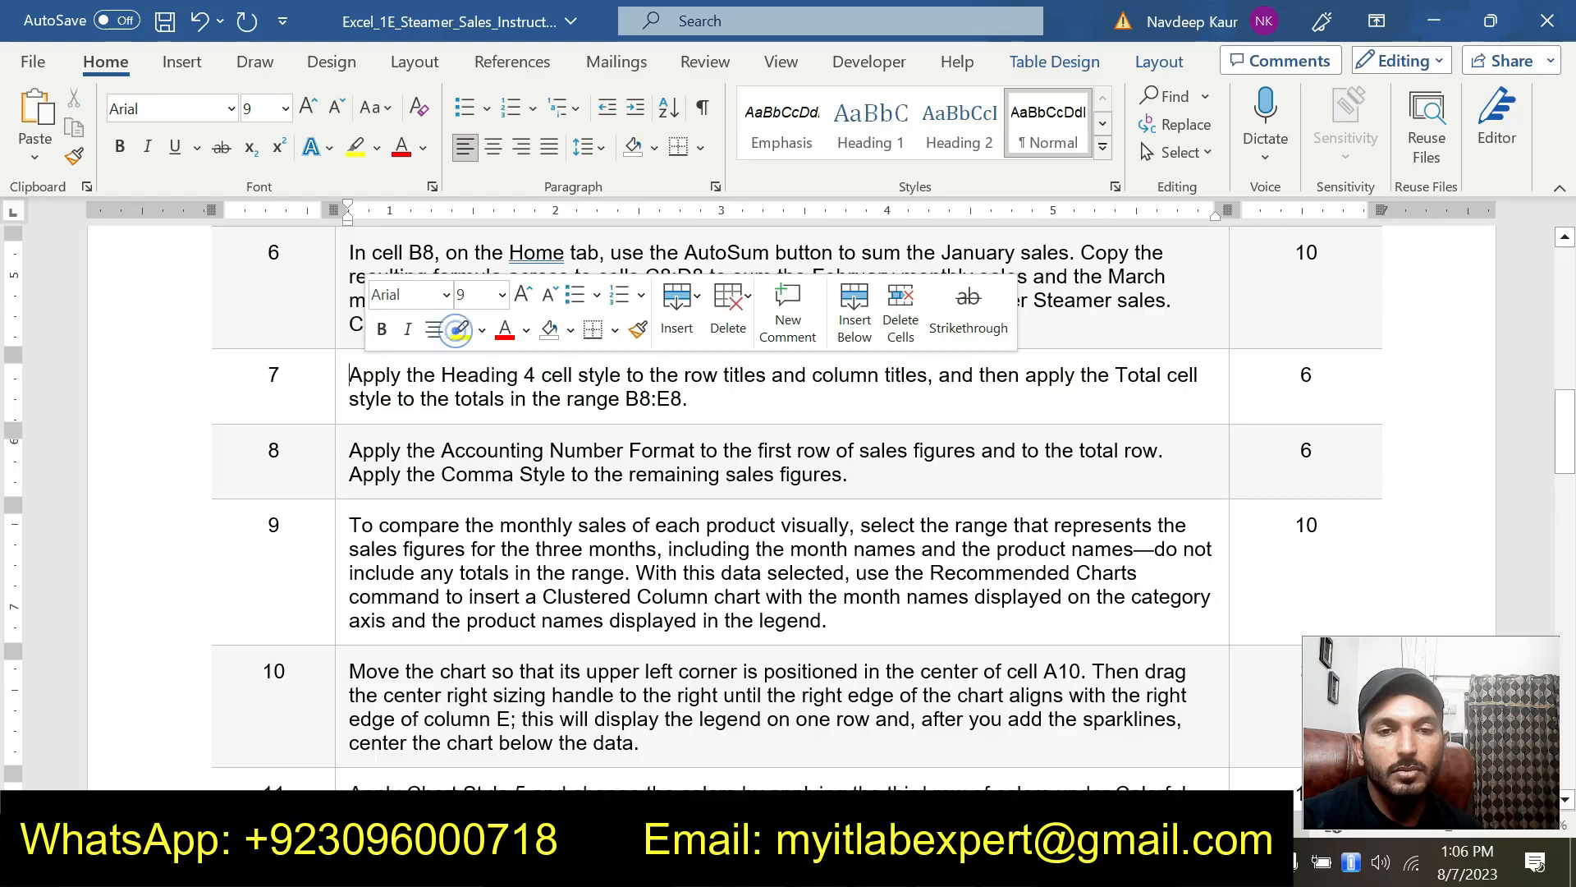
pyautogui.moveTo(873, 474); pyautogui.dragTo(348, 450)
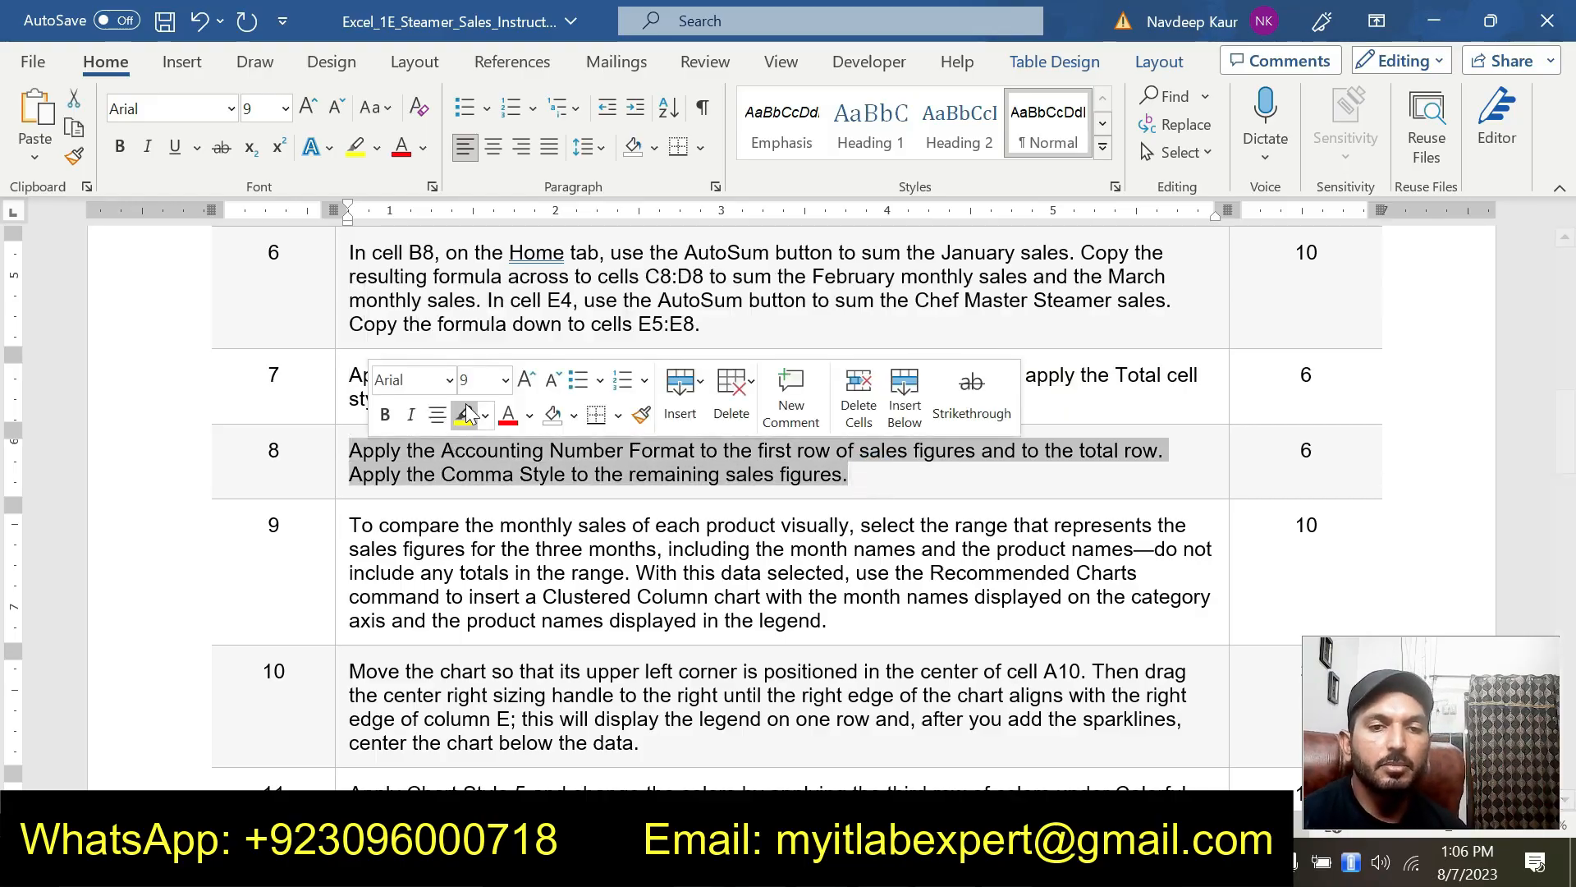
pyautogui.click(465, 417)
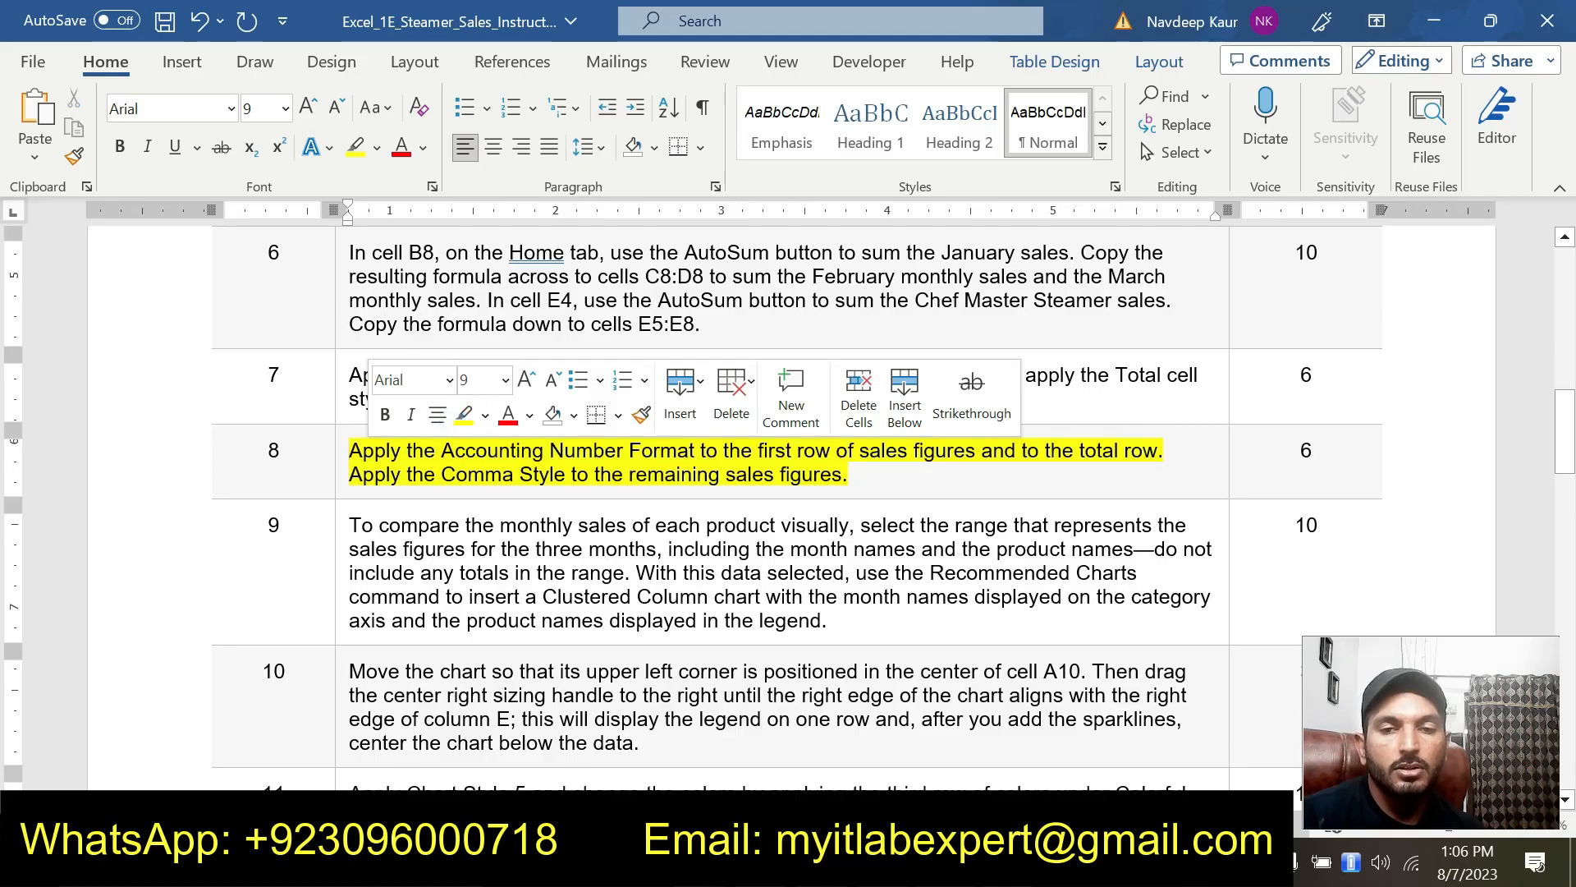
pyautogui.click(849, 457)
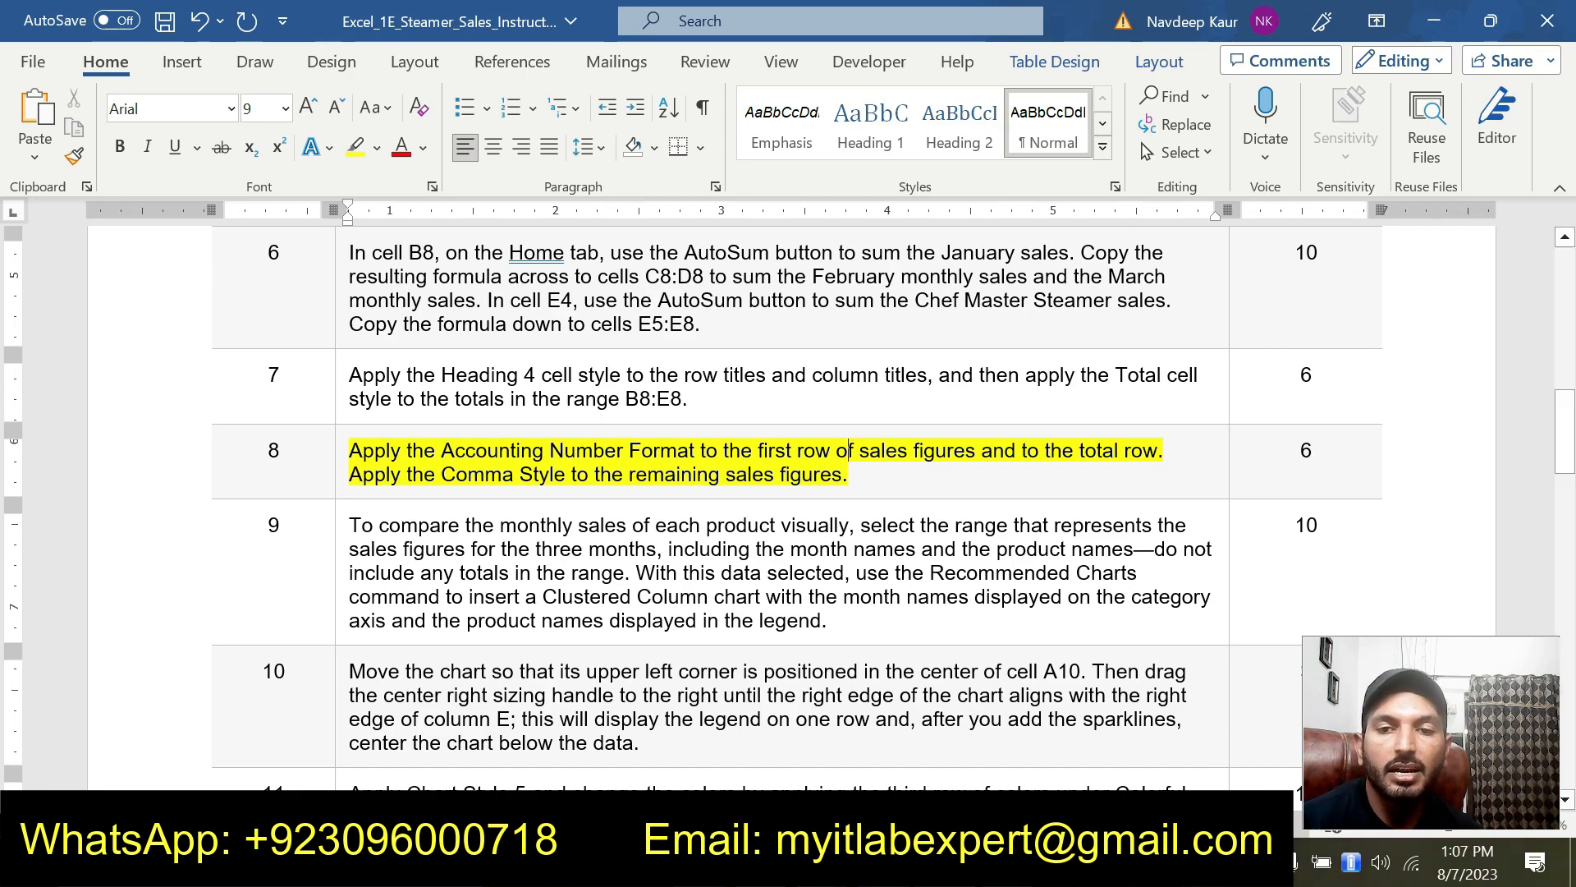
# Switch to Excel and apply the Accounting number format to the Chef Master Steamer sales figures in B4:E4.
pyautogui.hotkey('alt', 'Tab')
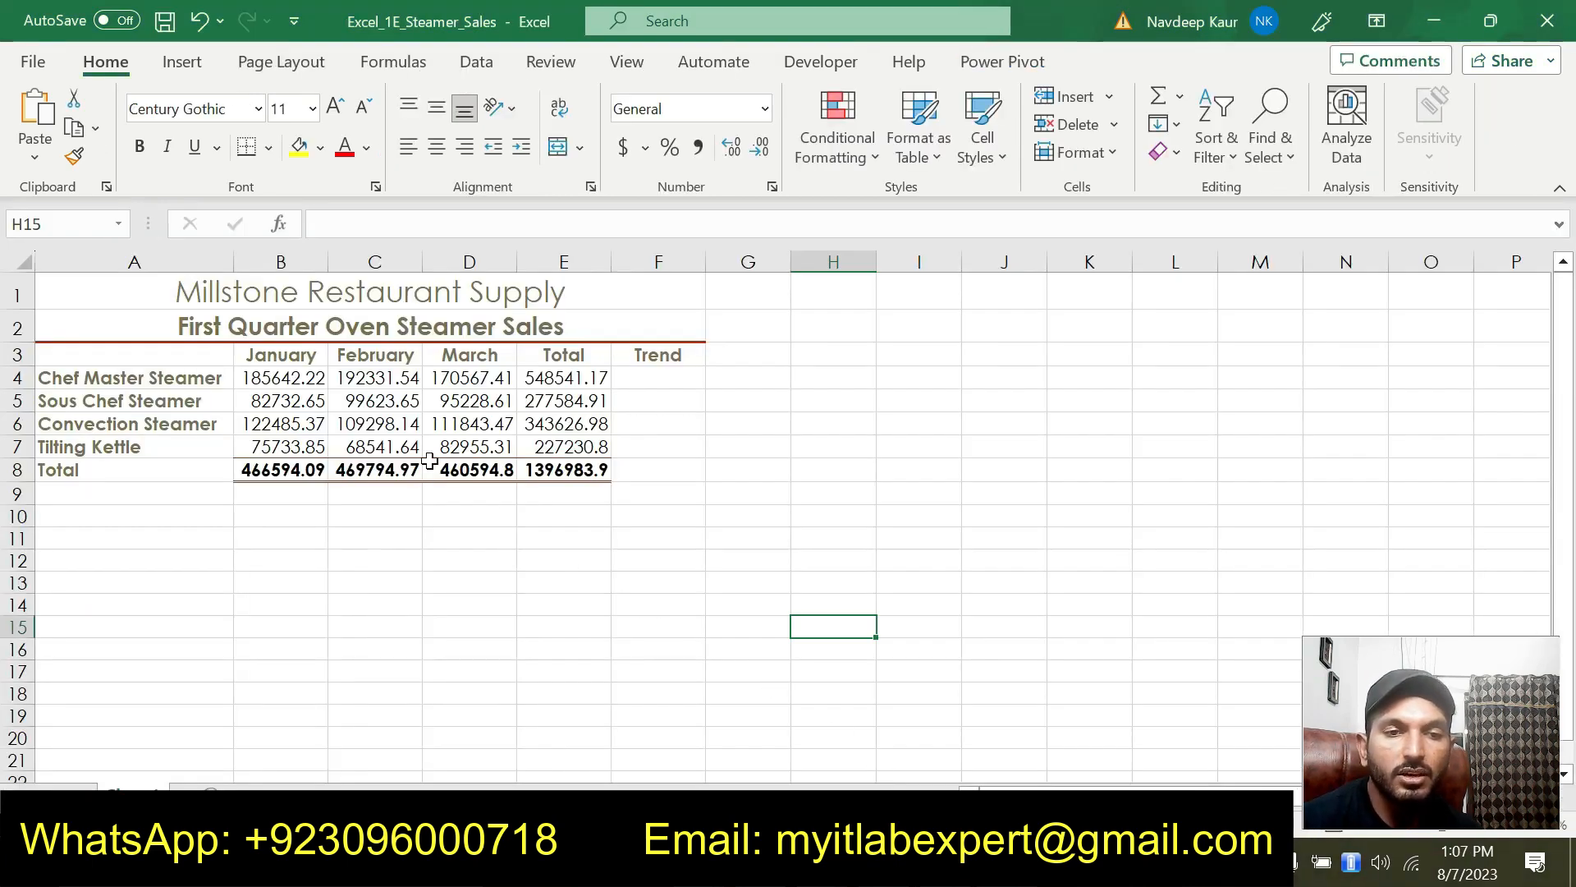
pyautogui.moveTo(272, 379); pyautogui.dragTo(546, 377)
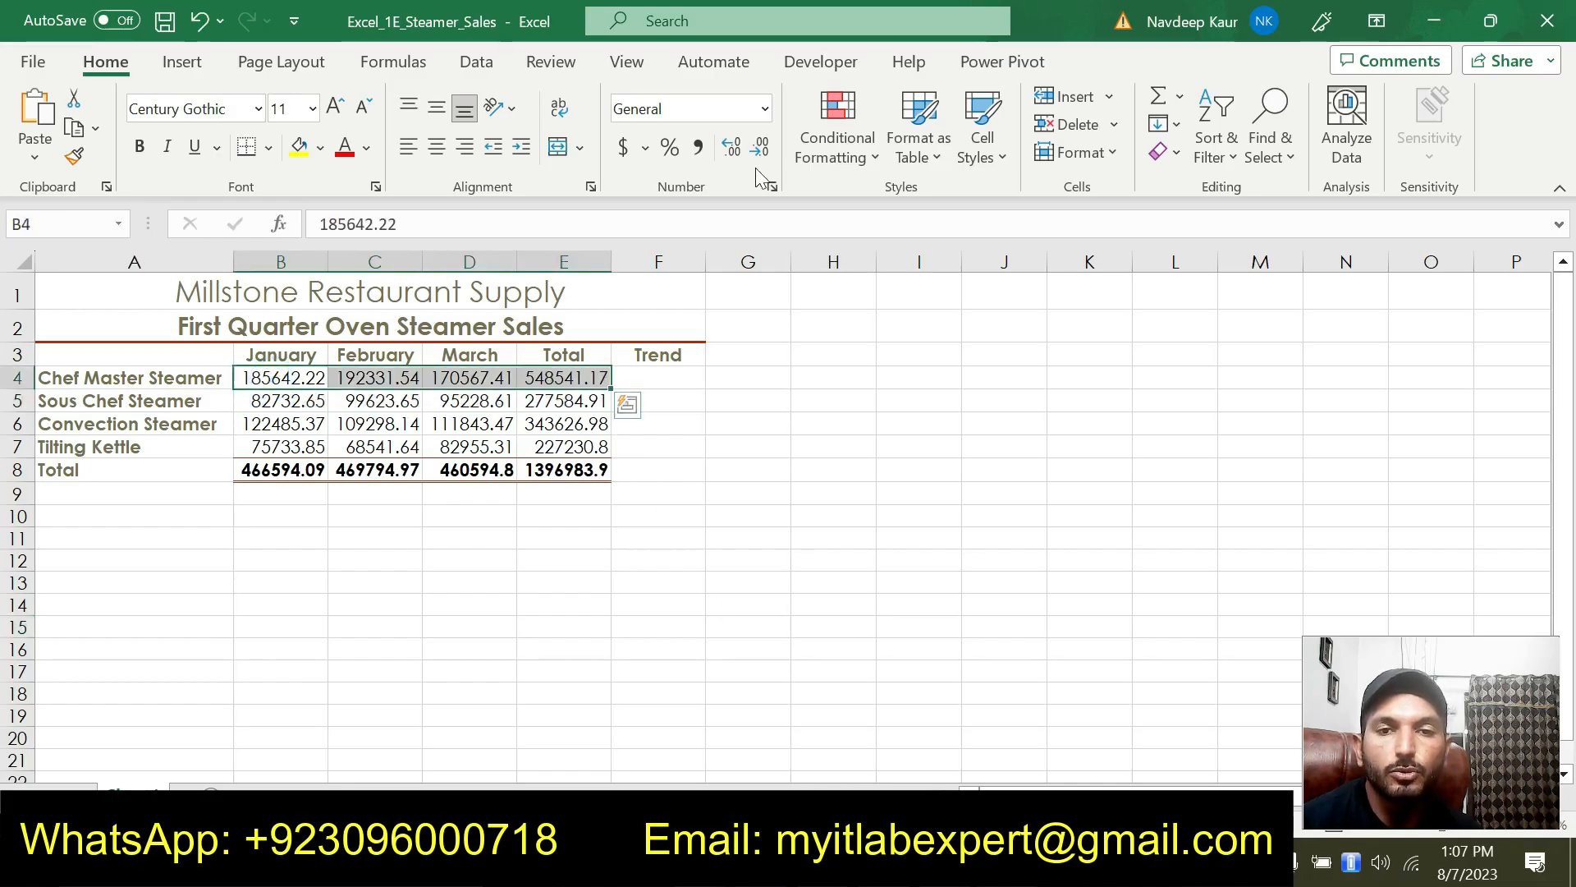
pyautogui.click(764, 110)
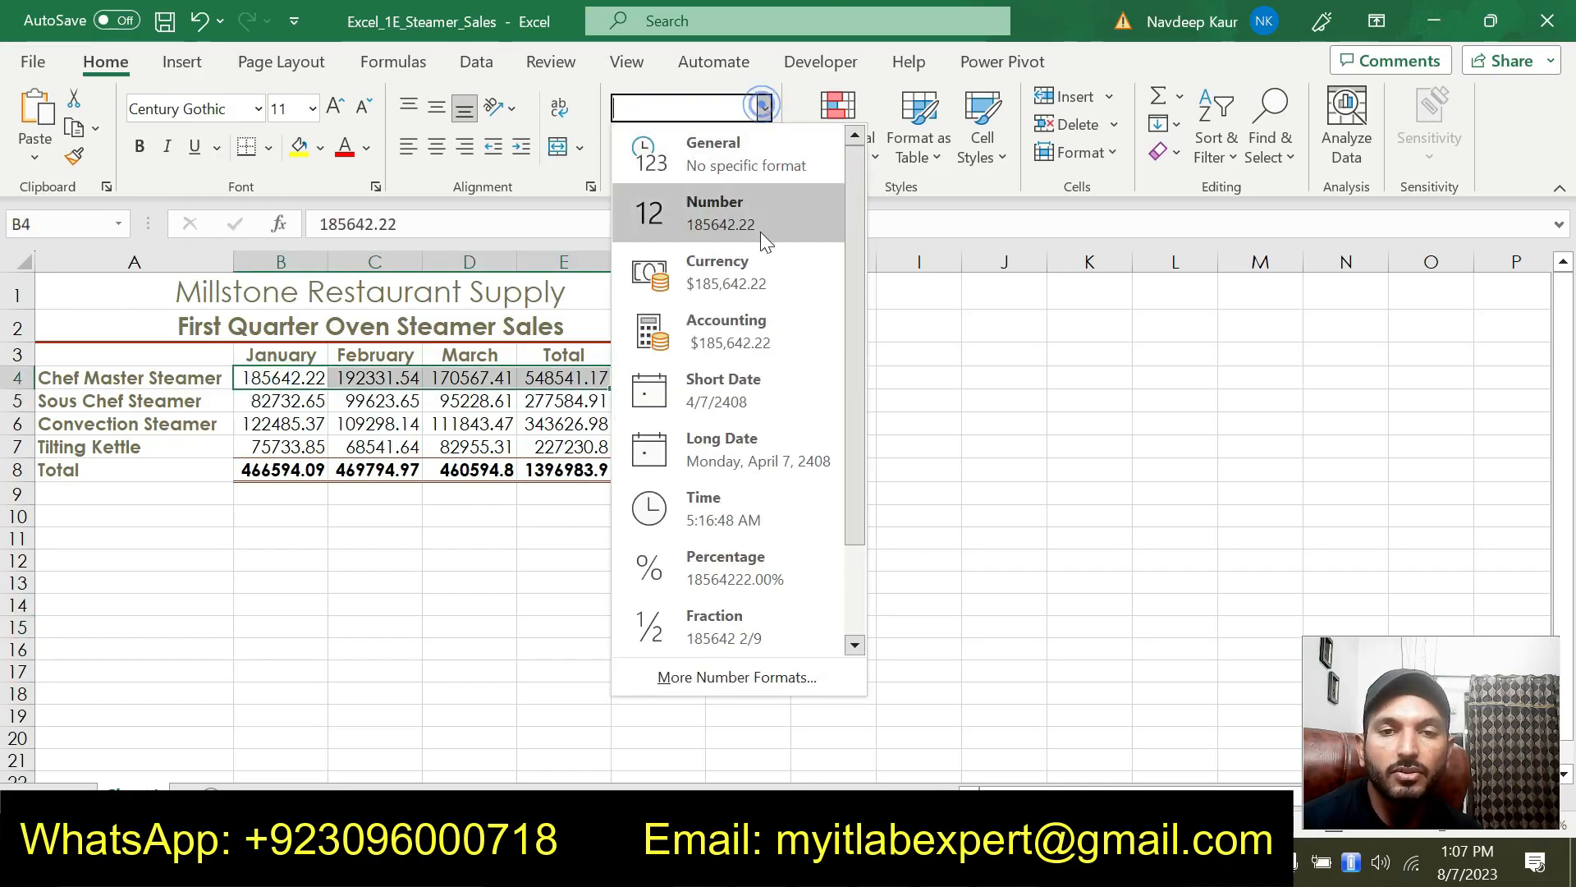
pyautogui.click(749, 317)
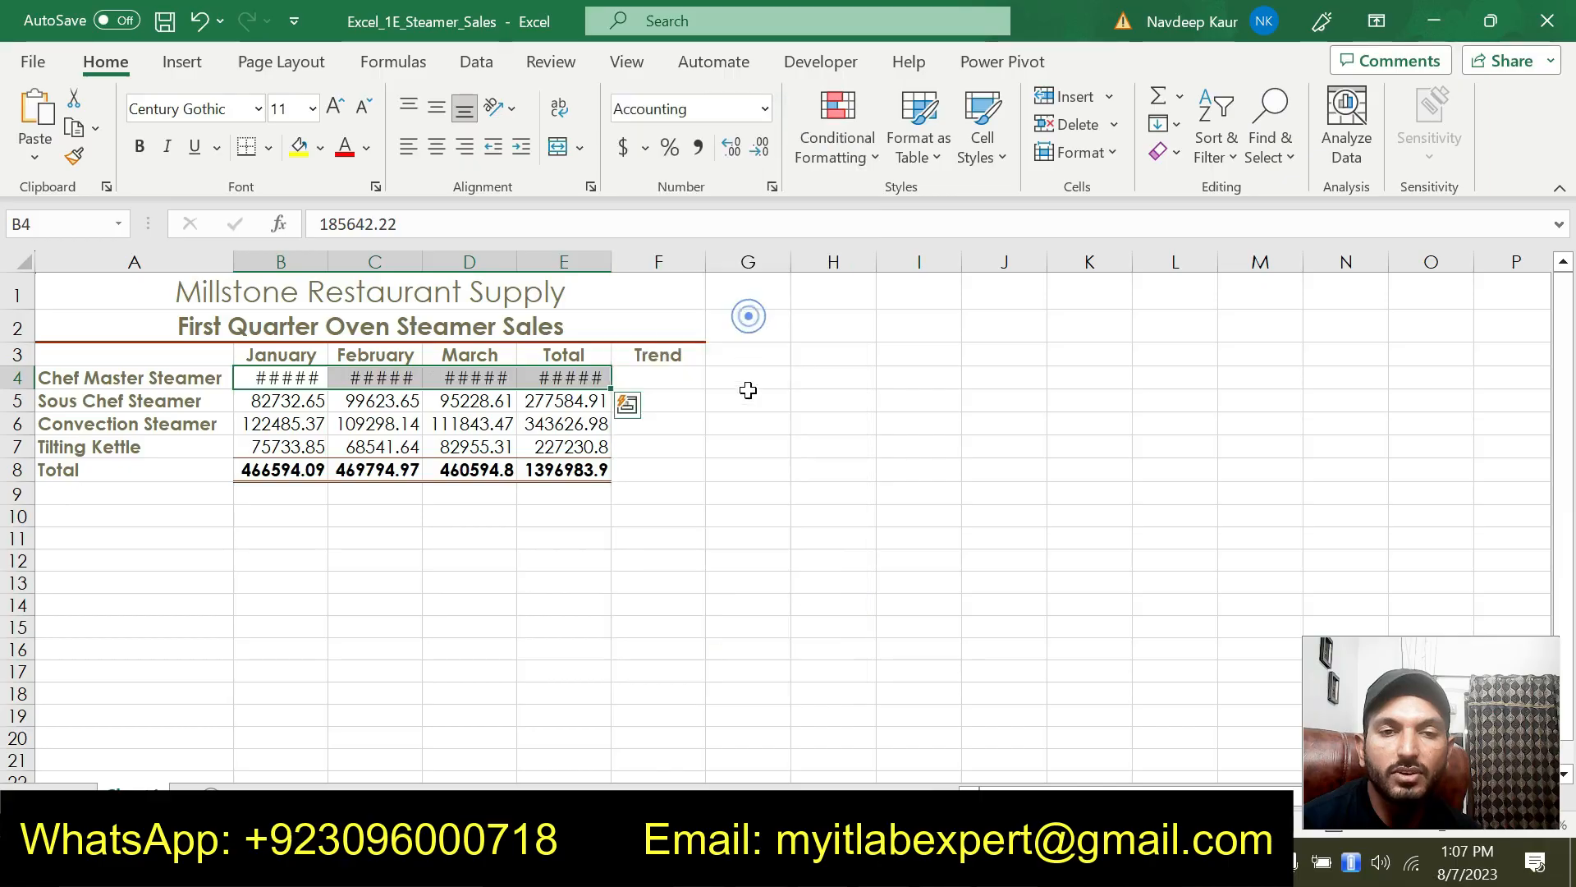
# AutoFit the widths of columns B, C, D and E to their contents.
pyautogui.doubleClick(607, 259)
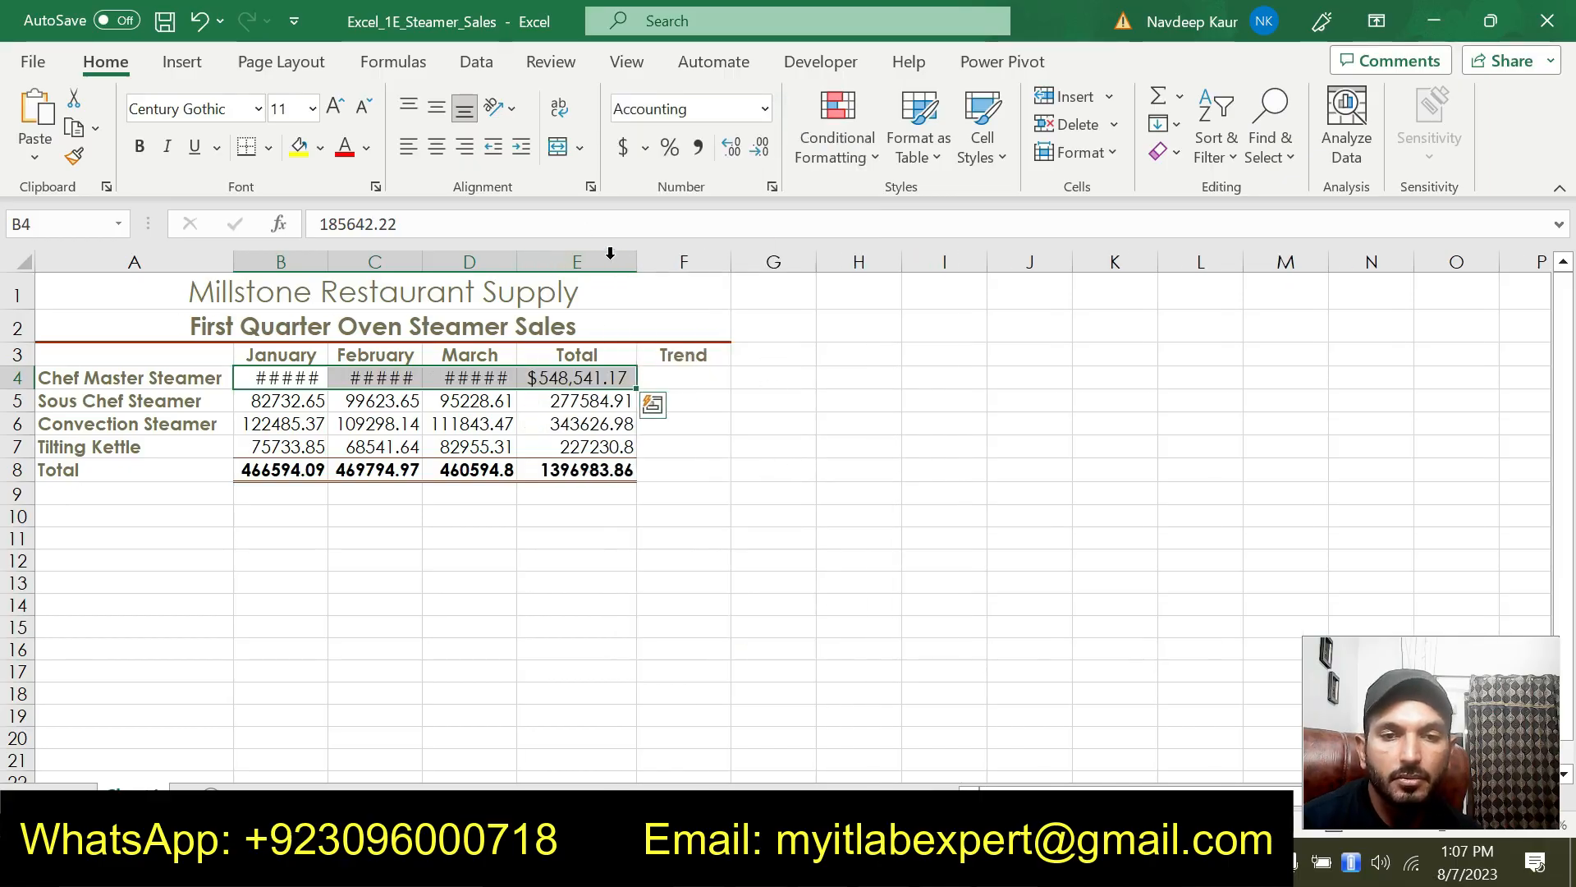
pyautogui.doubleClick(517, 261)
pyautogui.doubleClick(422, 261)
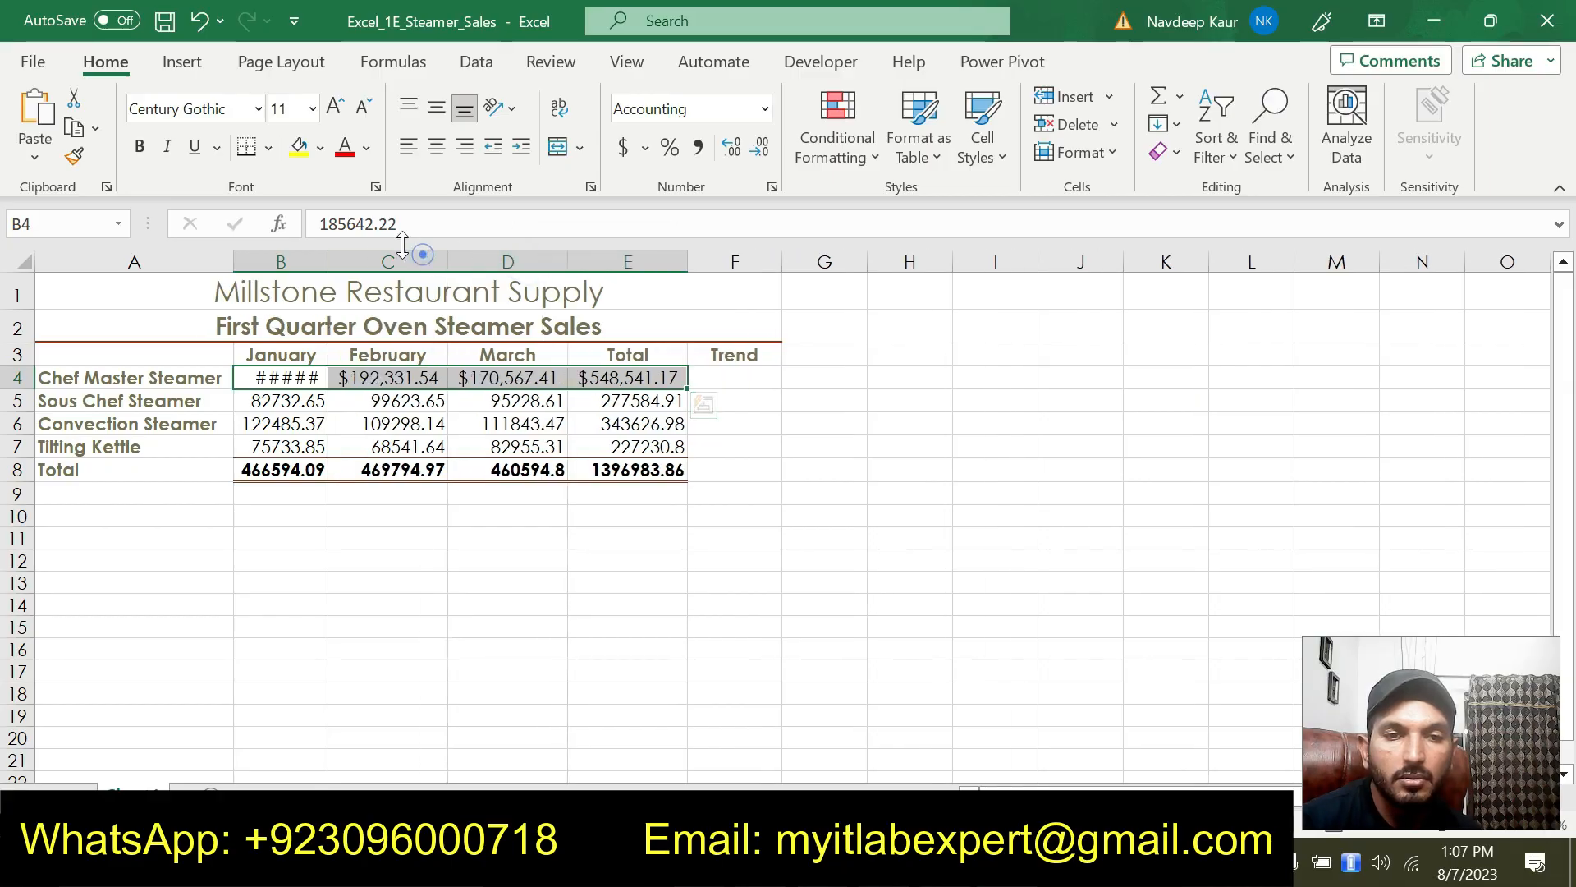
pyautogui.doubleClick(328, 261)
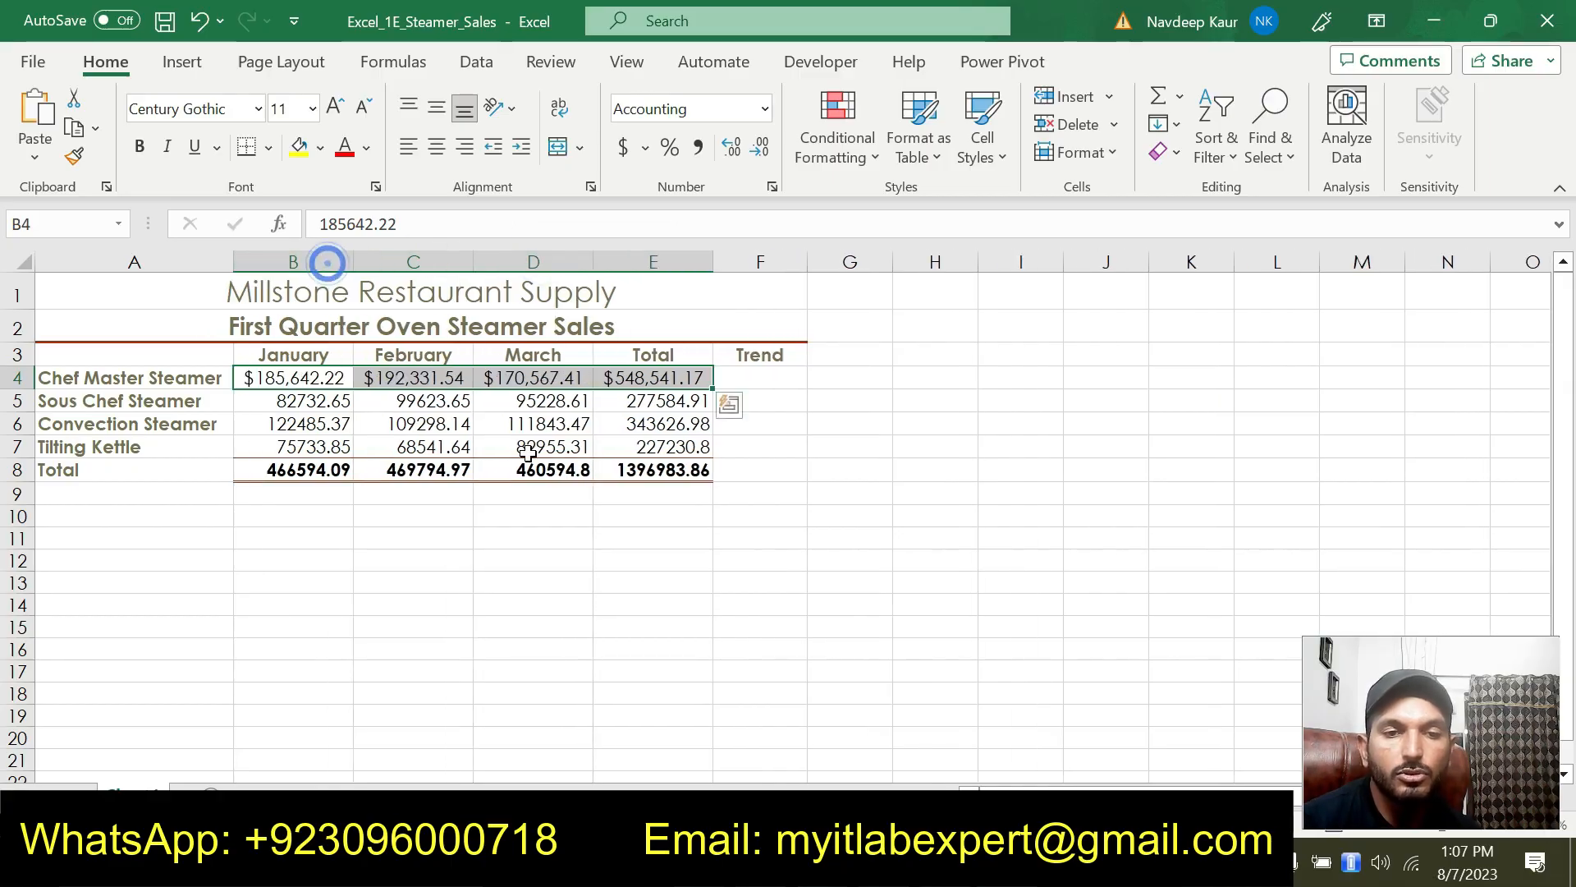
# Apply the Accounting number format to the total row in B8:E8.
pyautogui.moveTo(291, 469); pyautogui.dragTo(670, 480)
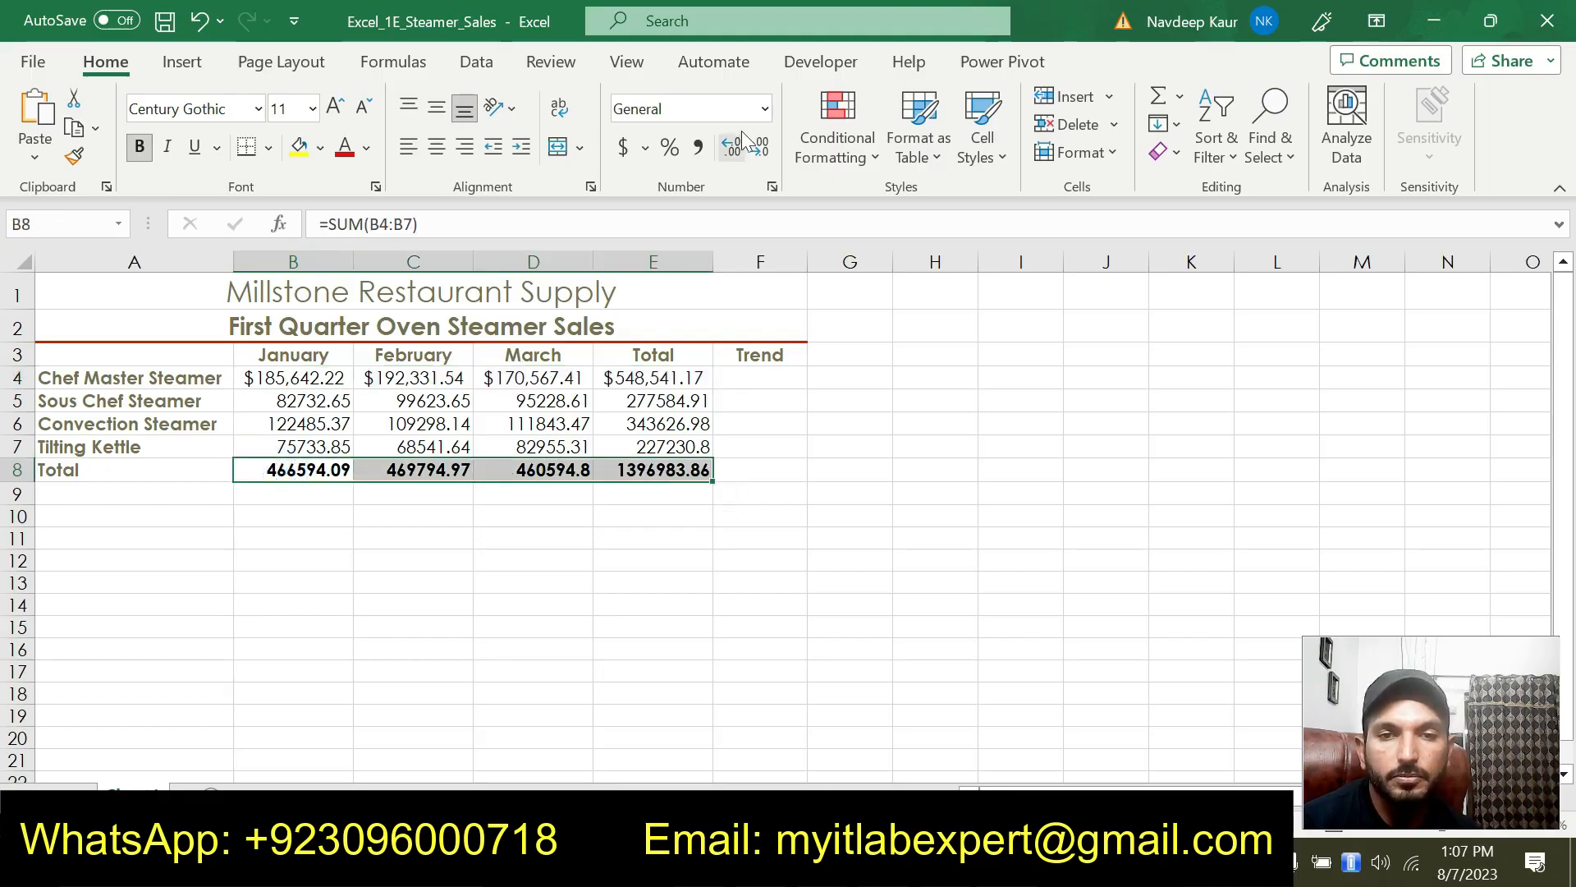
pyautogui.click(765, 109)
pyautogui.click(759, 312)
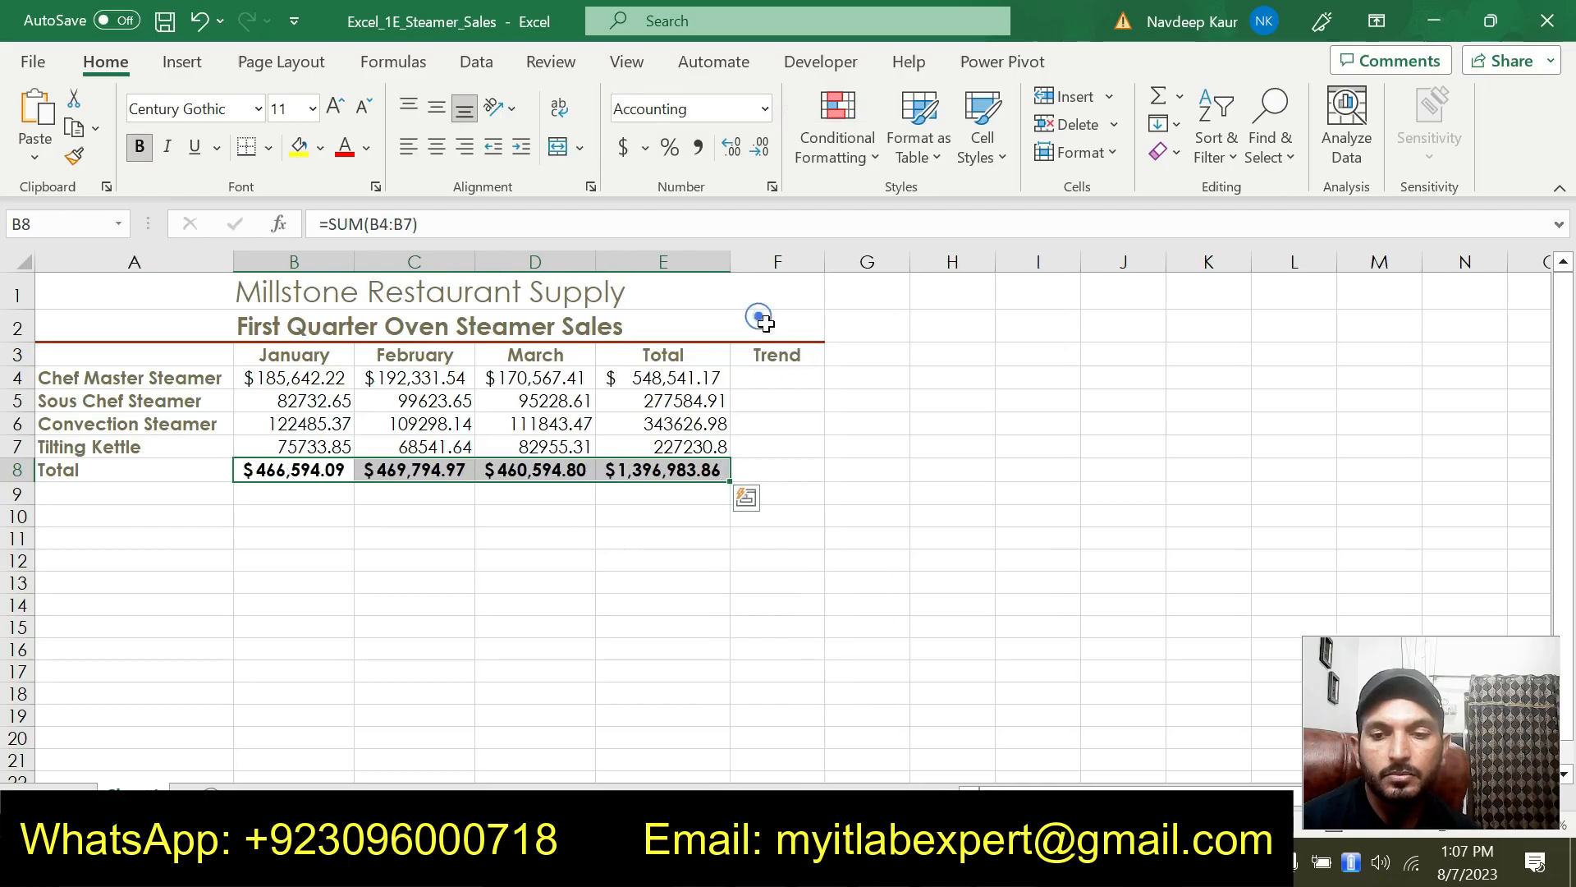
pyautogui.click(867, 652)
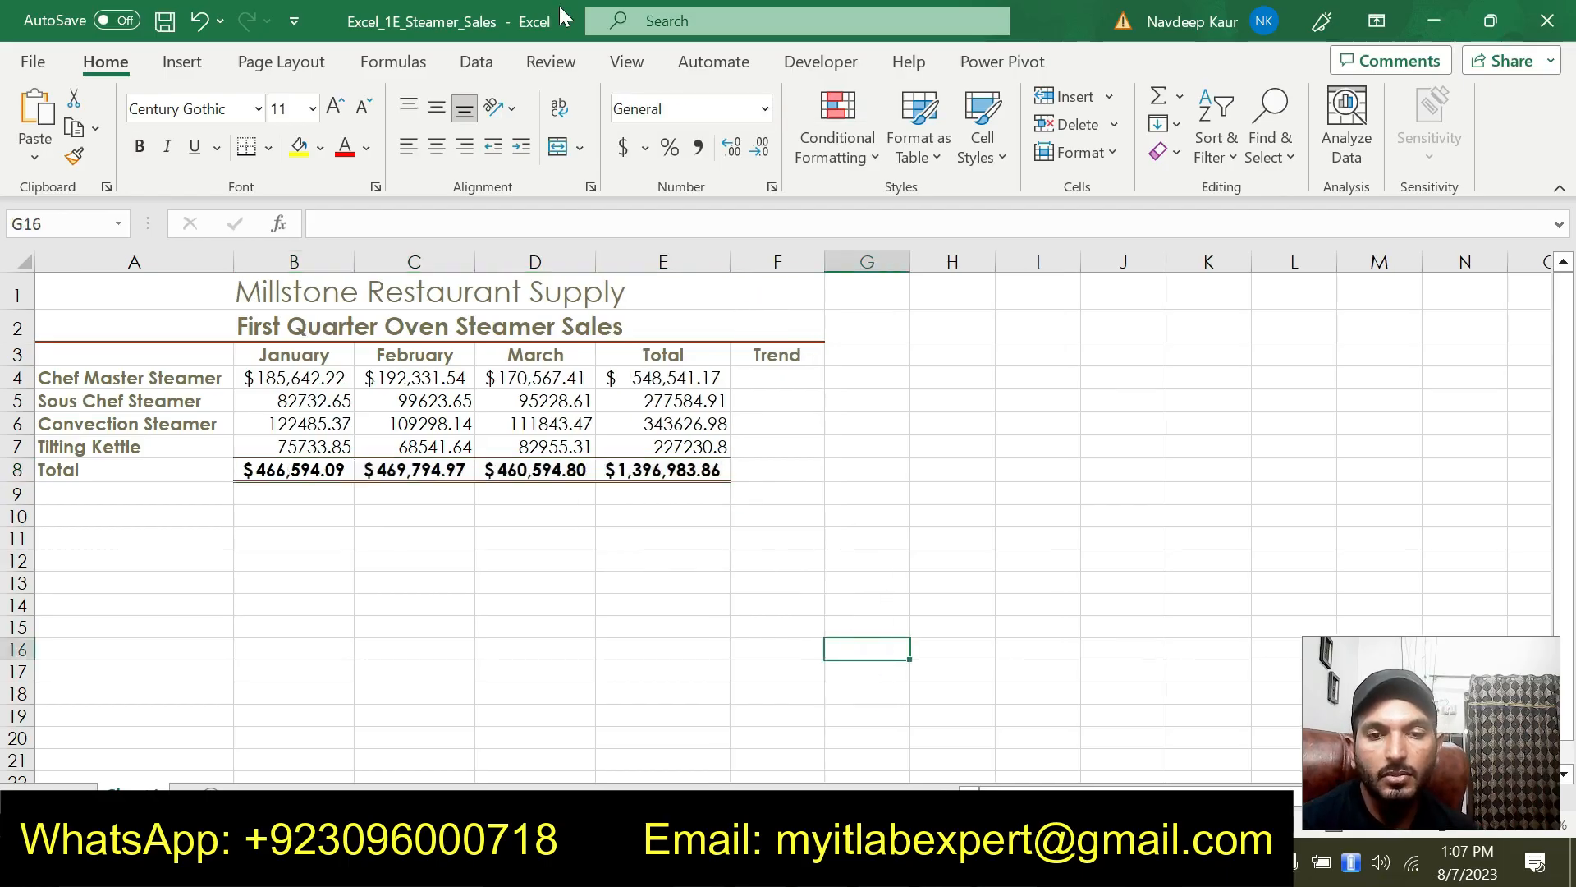
# Check the step 8 instruction in Word, then apply the Comma Style to the remaining sales figures in B5:E7 in Excel.
pyautogui.hotkey('alt', 'Tab')
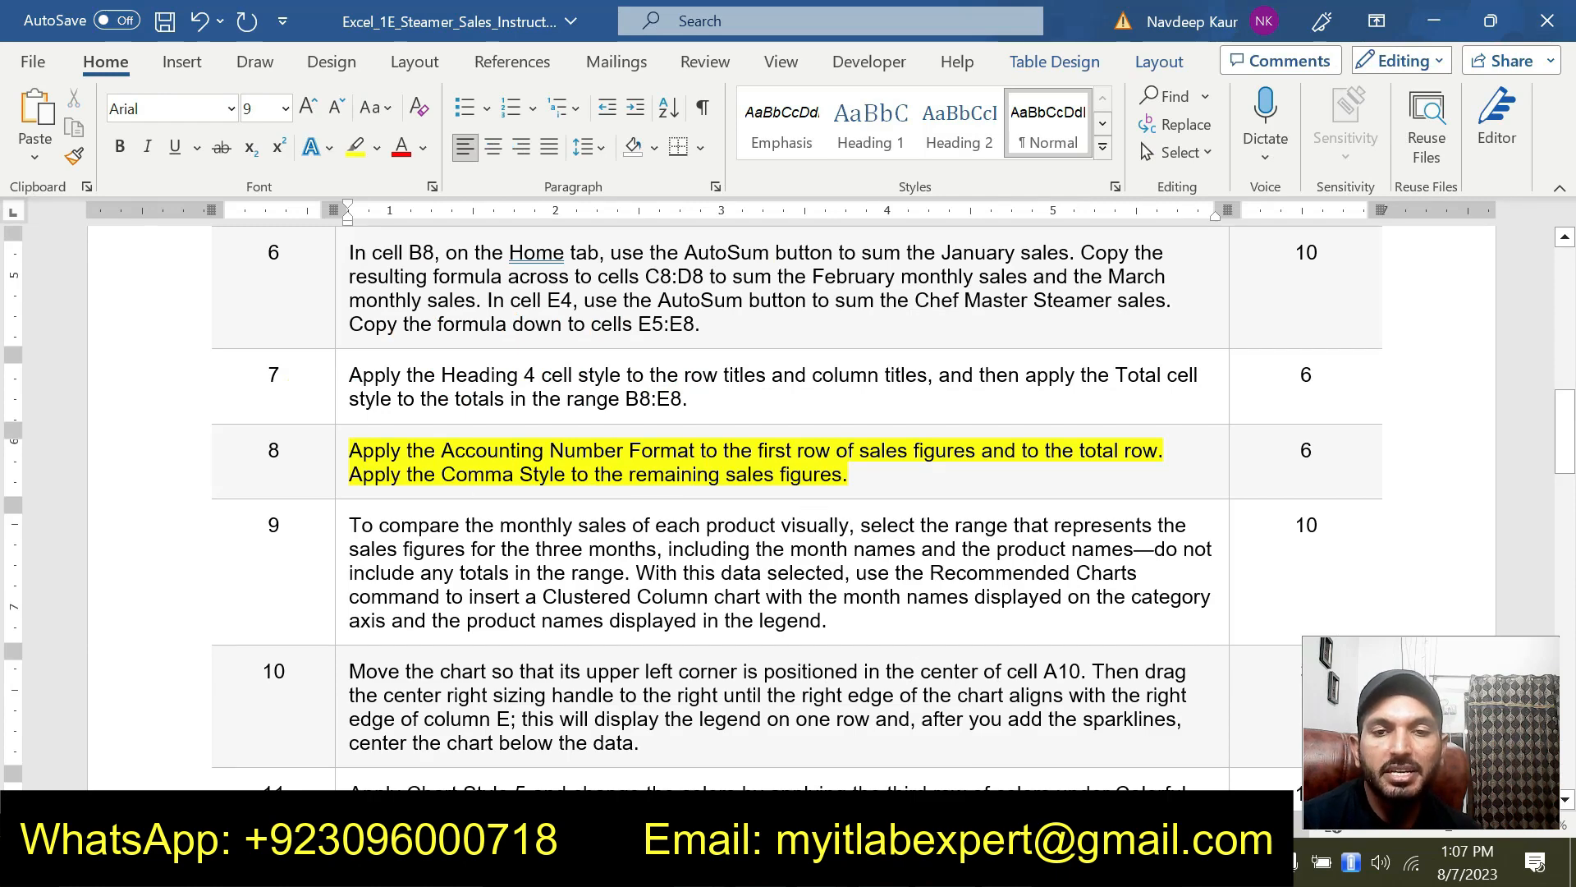
pyautogui.hotkey('alt', 'Tab')
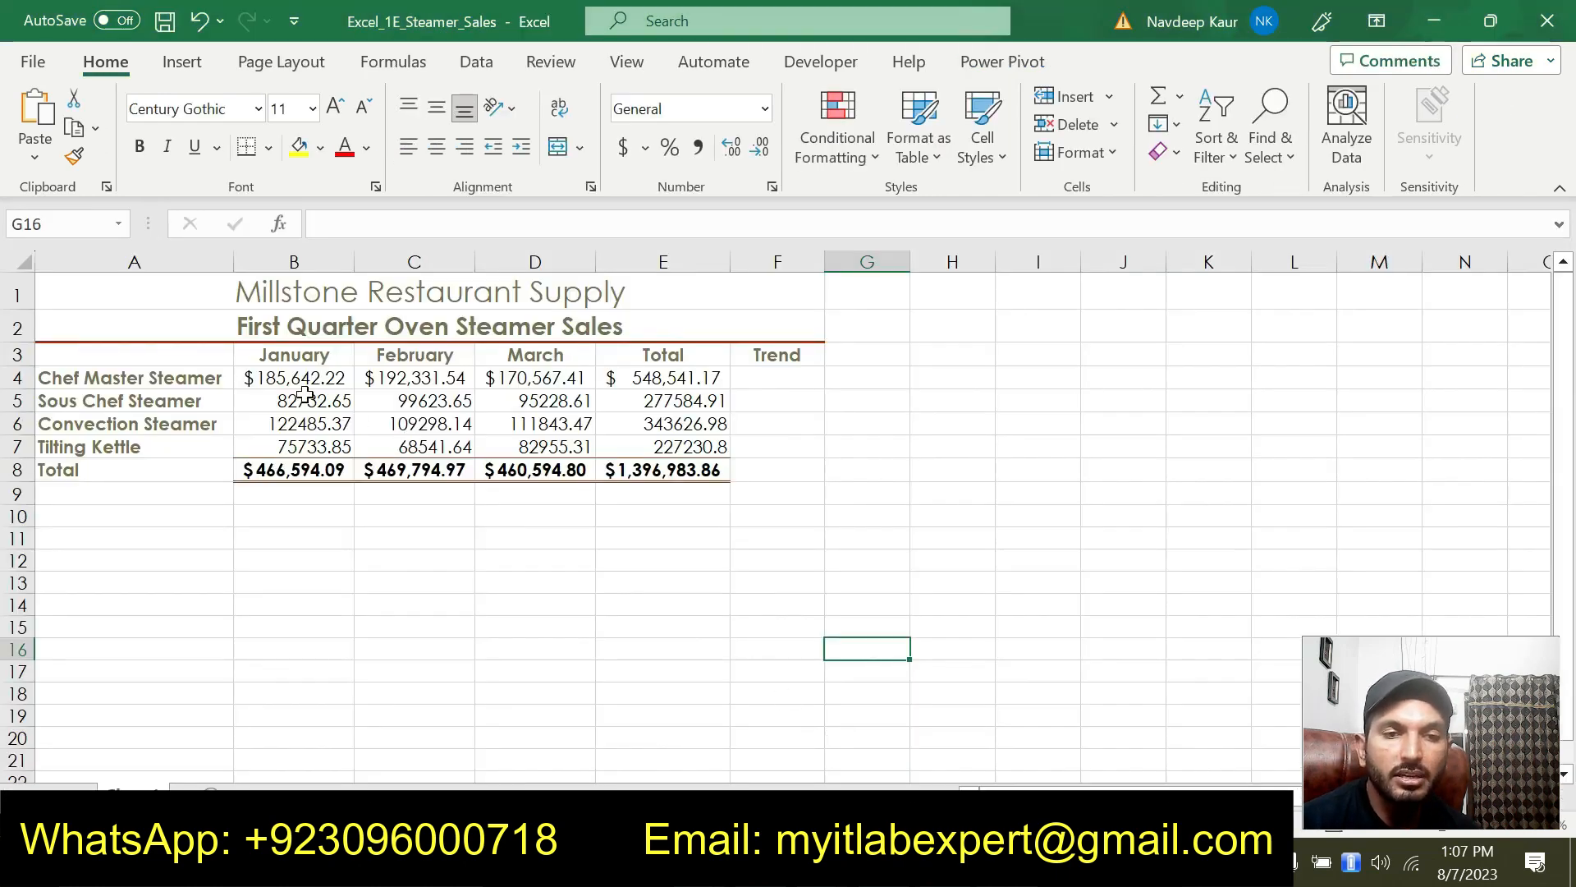
pyautogui.moveTo(279, 400)
pyautogui.mouseDown()
pyautogui.moveTo(789, 496)
pyautogui.moveTo(711, 447)
pyautogui.mouseUp()
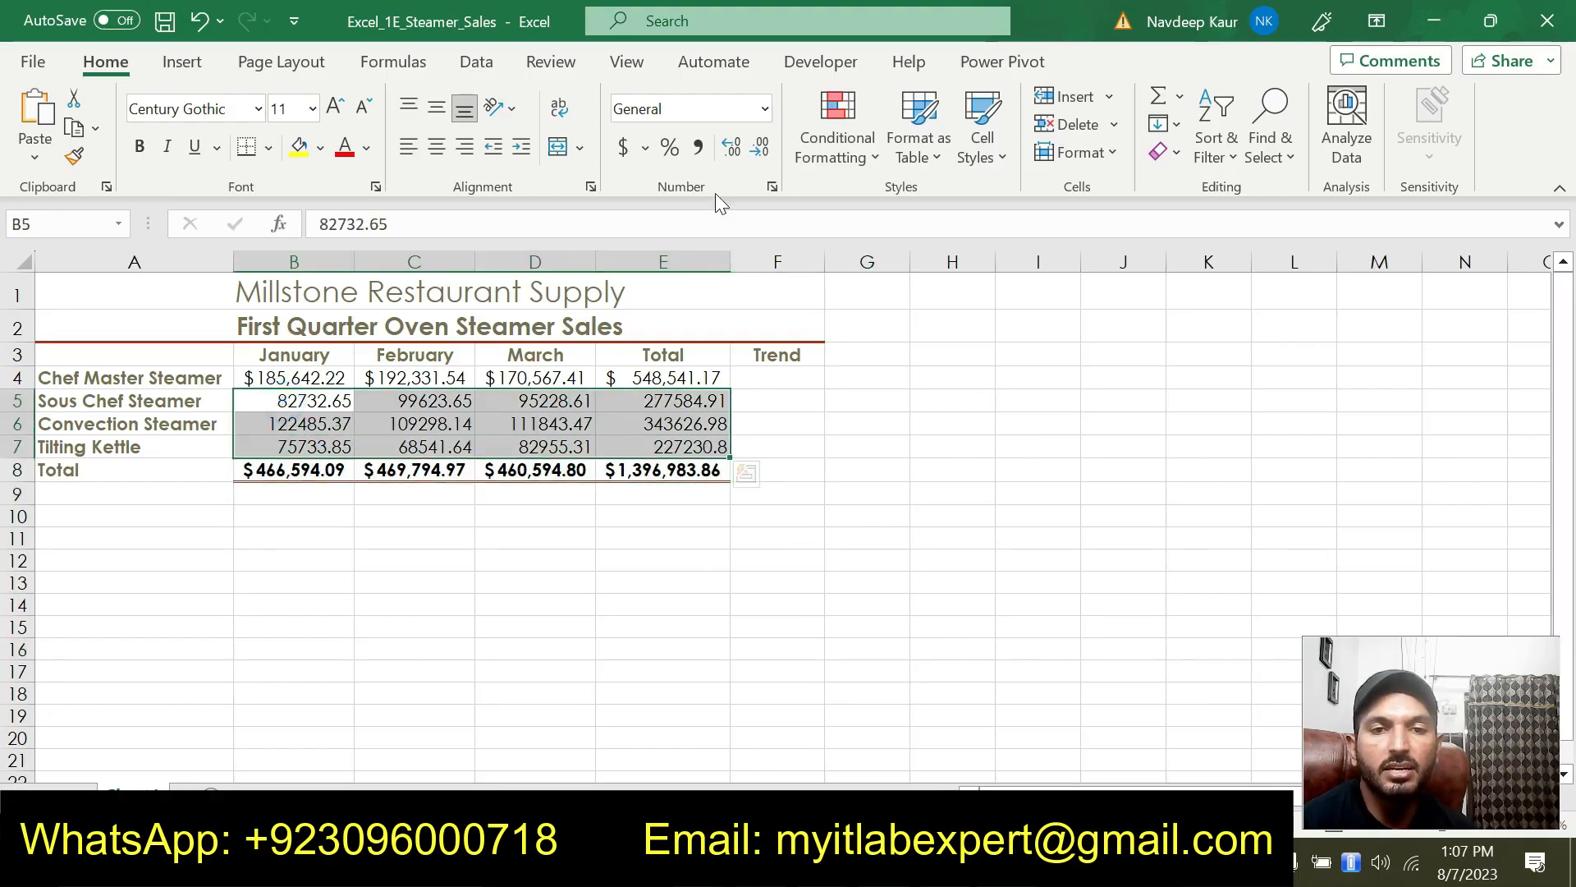
pyautogui.click(699, 146)
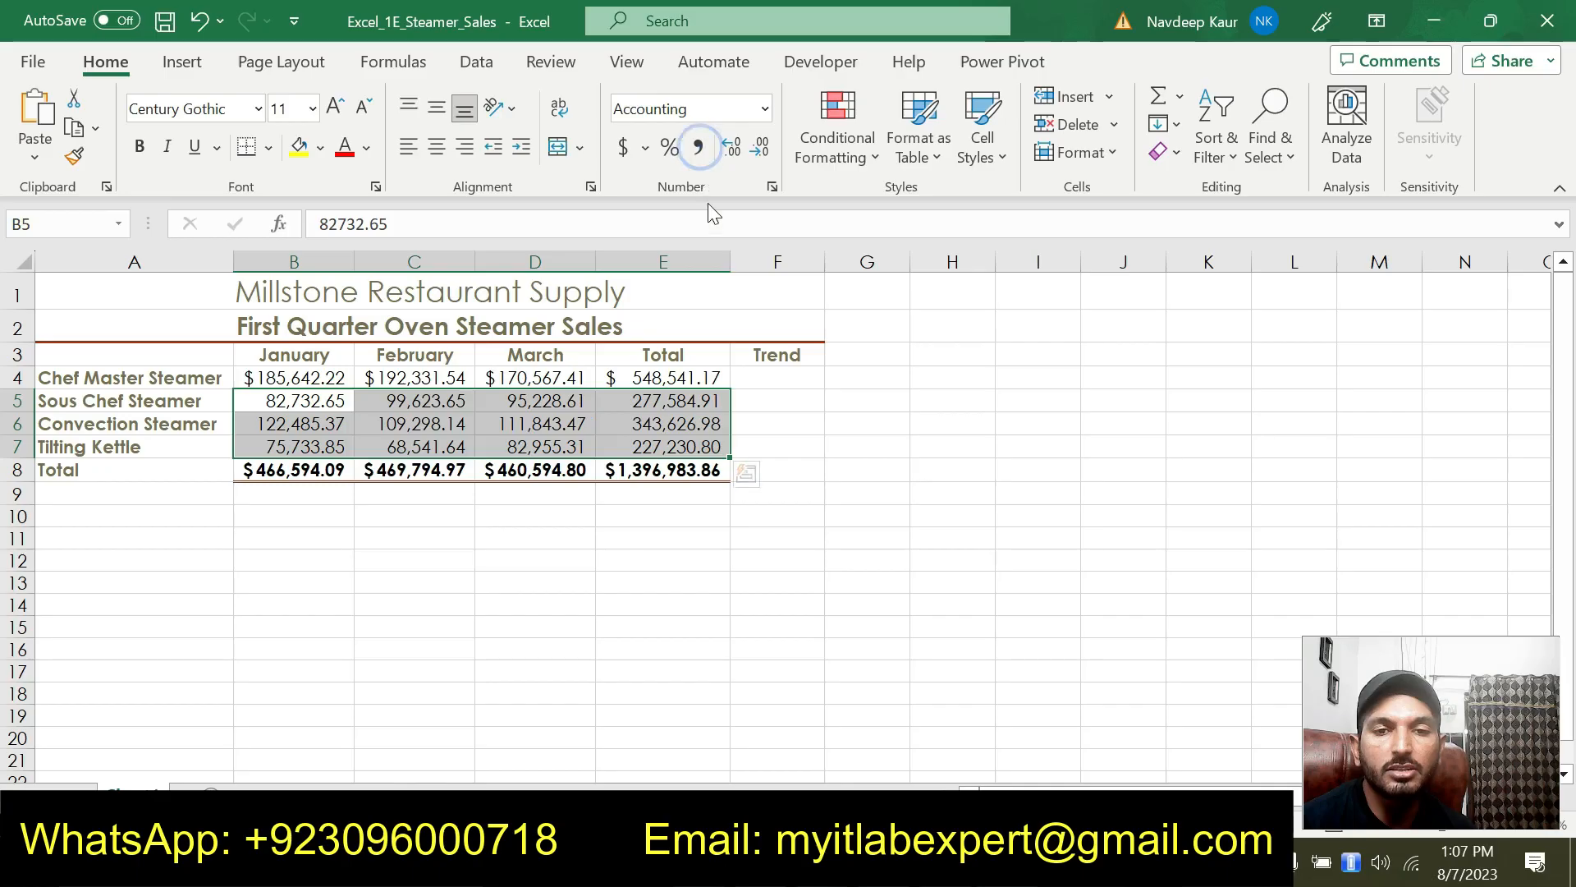
pyautogui.click(733, 667)
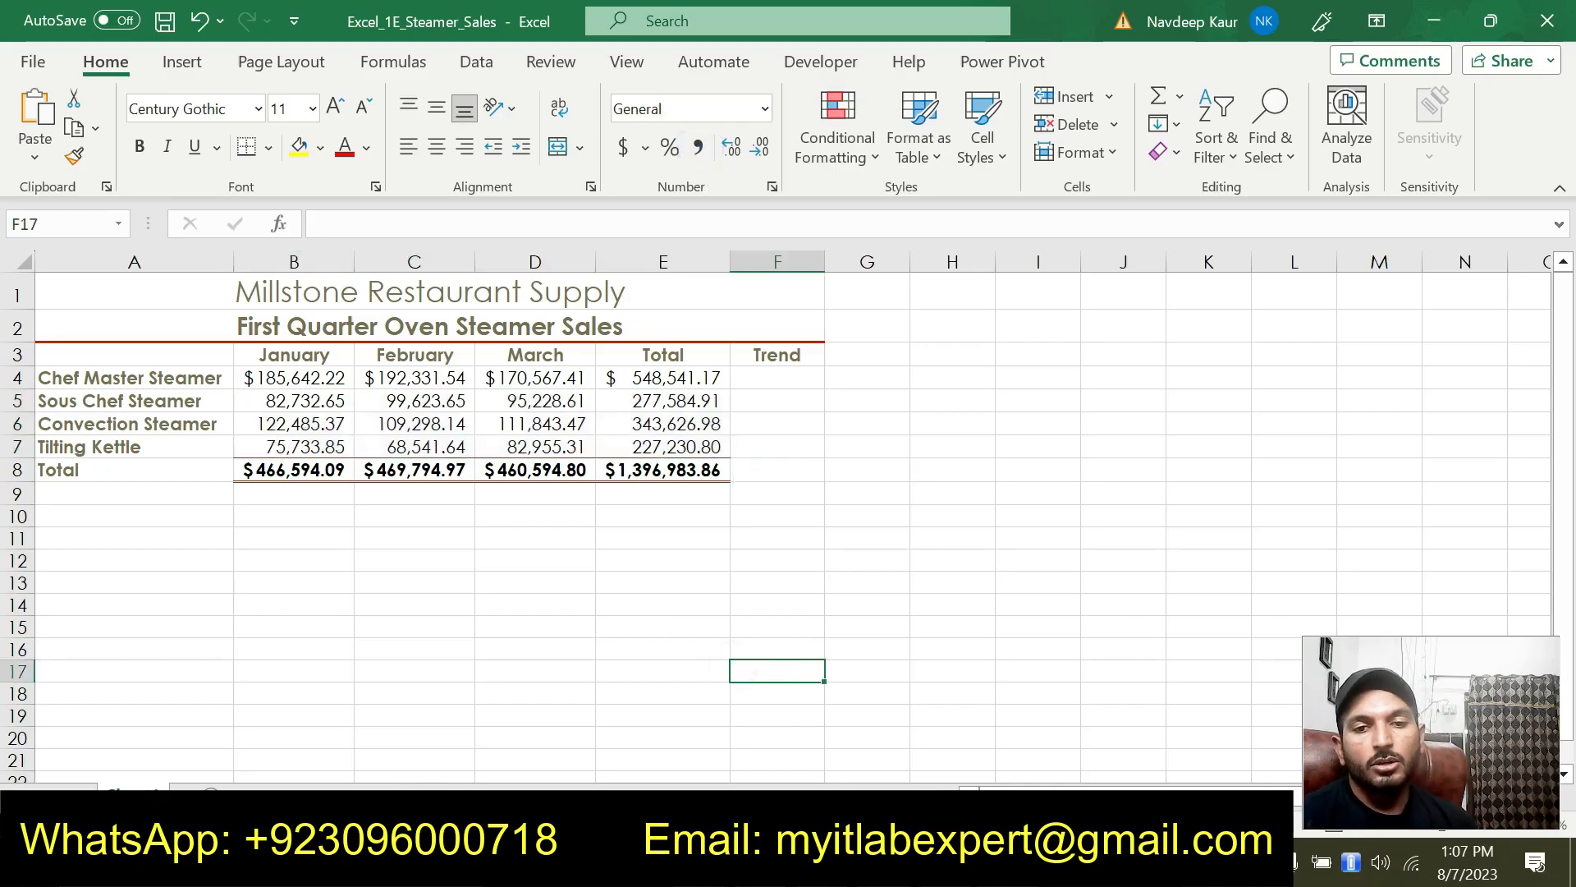
# Switch to the Word instructions and remove the yellow highlight from the step 8 text.
pyautogui.hotkey('alt', 'Tab')
pyautogui.moveTo(851, 475); pyautogui.dragTo(349, 450)
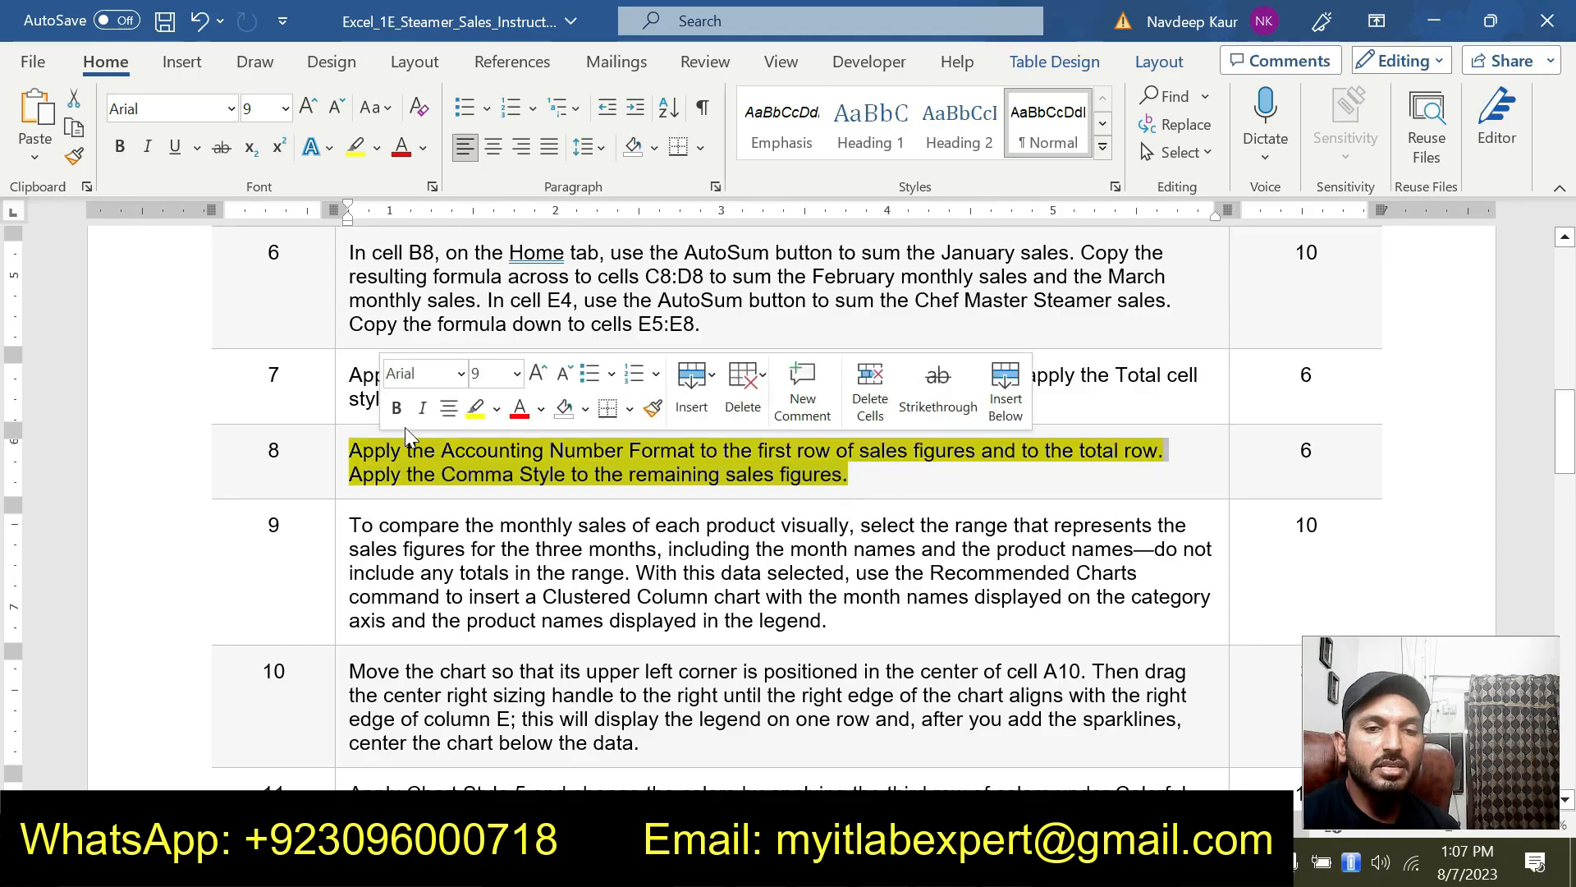
pyautogui.click(475, 408)
# Review the project instructions in Word, from the earlier steps 3 to 8 through the remaining steps 9 to 15.
pyautogui.scroll(-10, 816, 613)
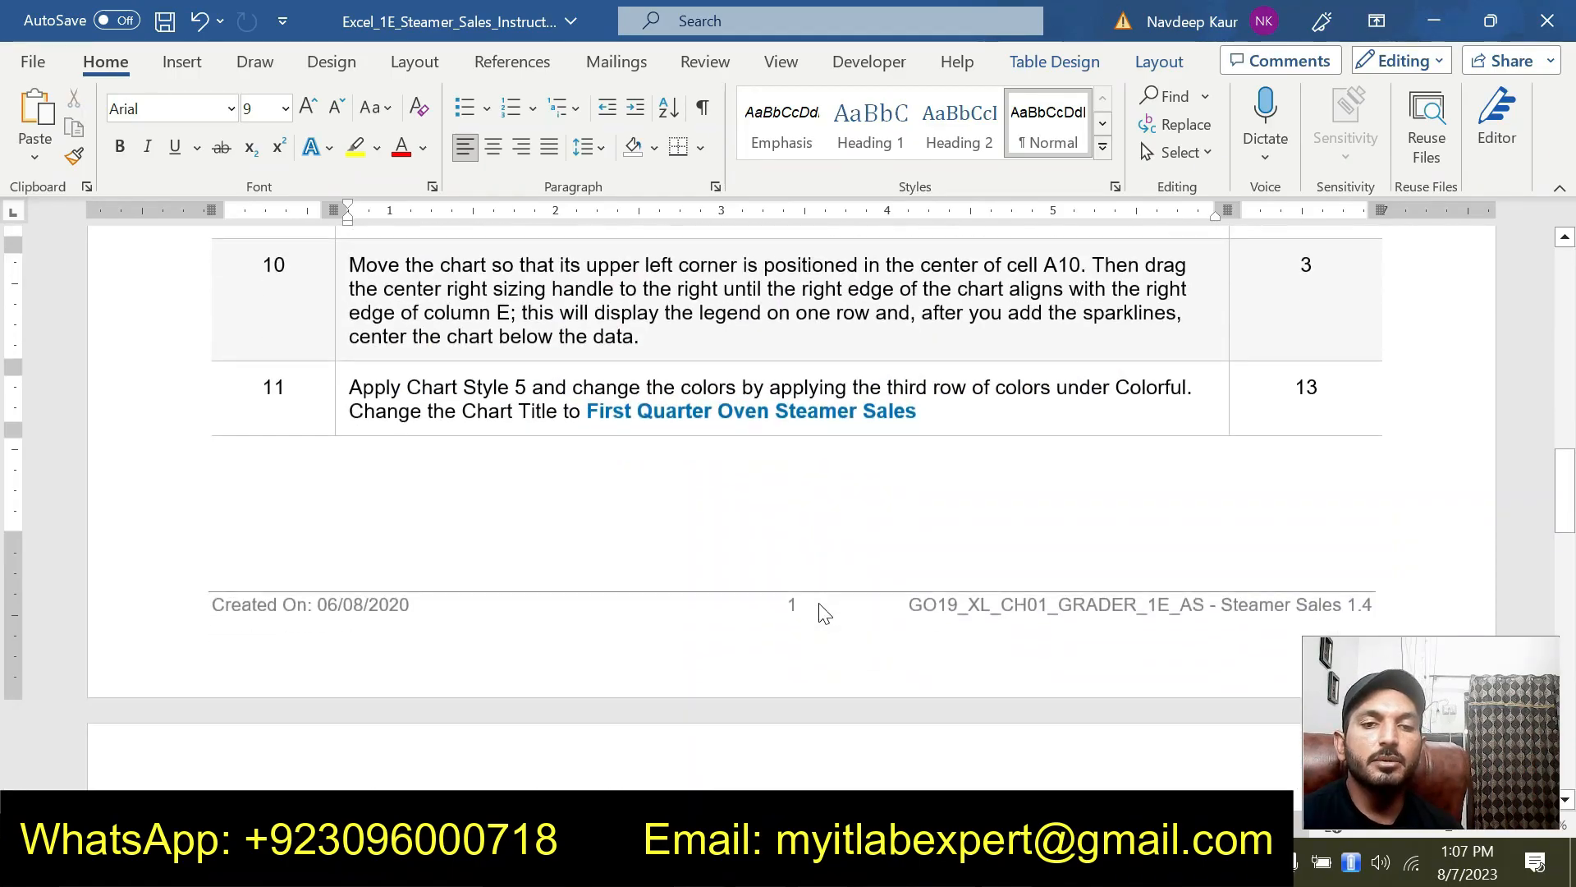
pyautogui.scroll(10, 796, 509)
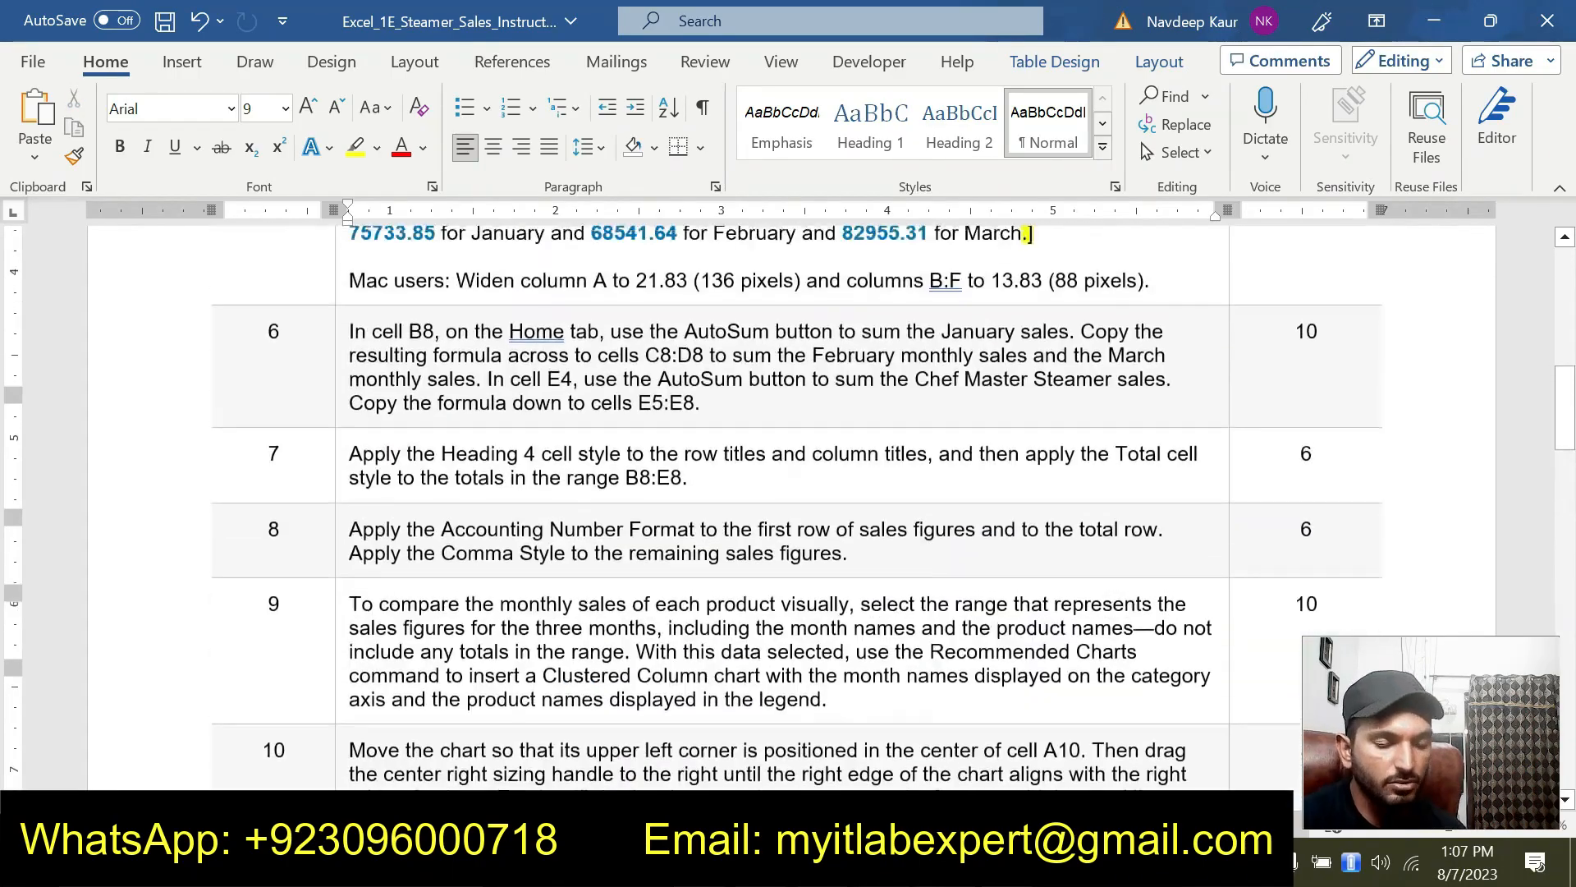
pyautogui.scroll(5, 796, 493)
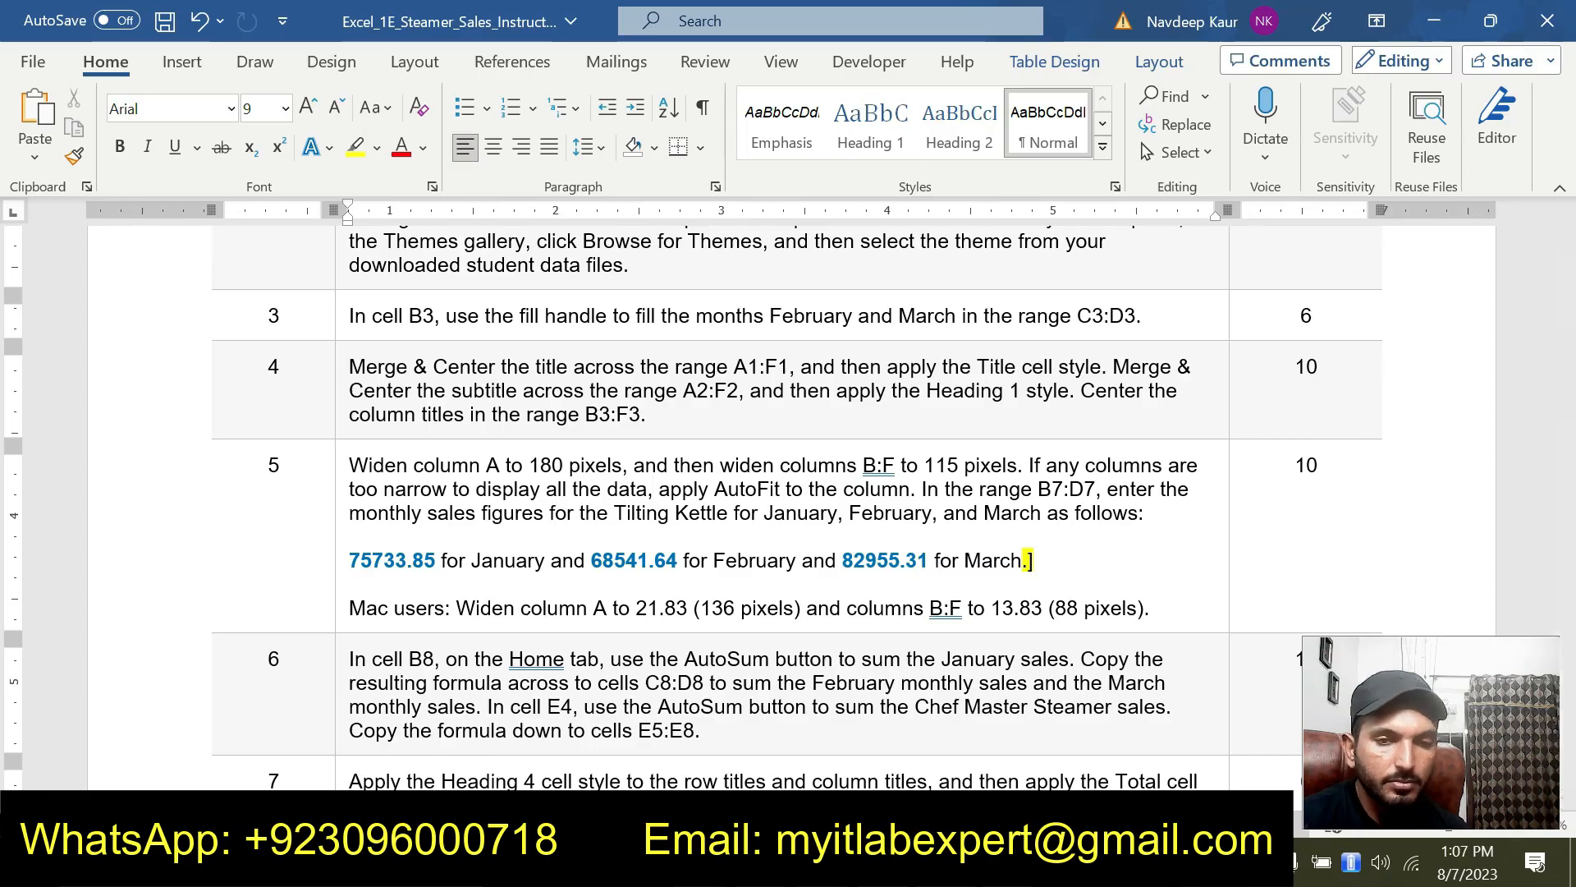
pyautogui.scroll(-3, 350, 593)
pyautogui.scroll(-10, 767, 634)
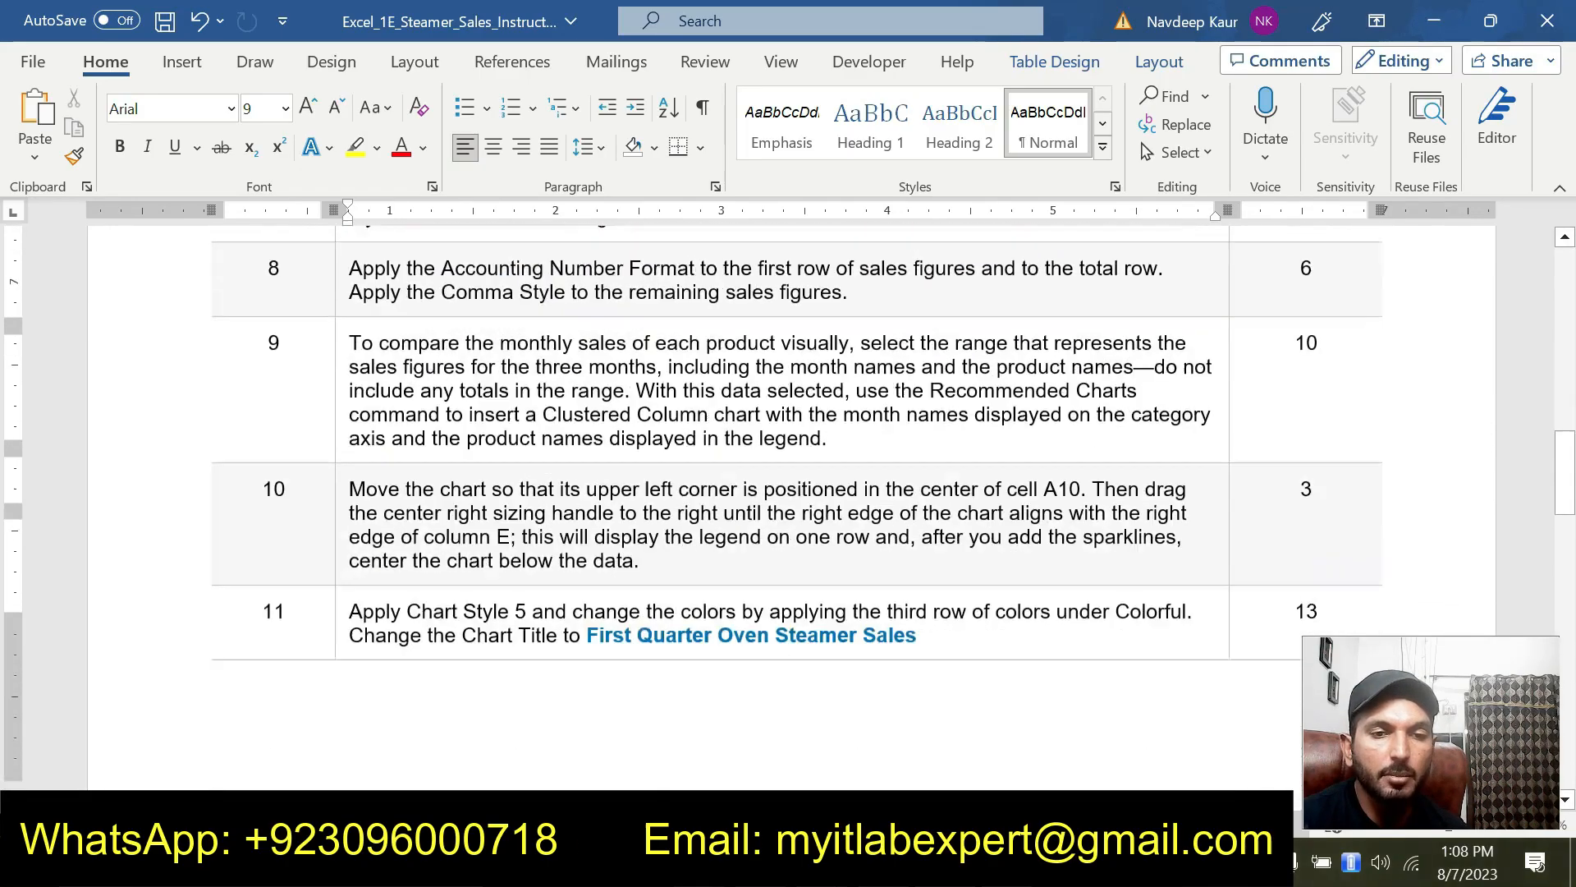
pyautogui.scroll(-2, 768, 509)
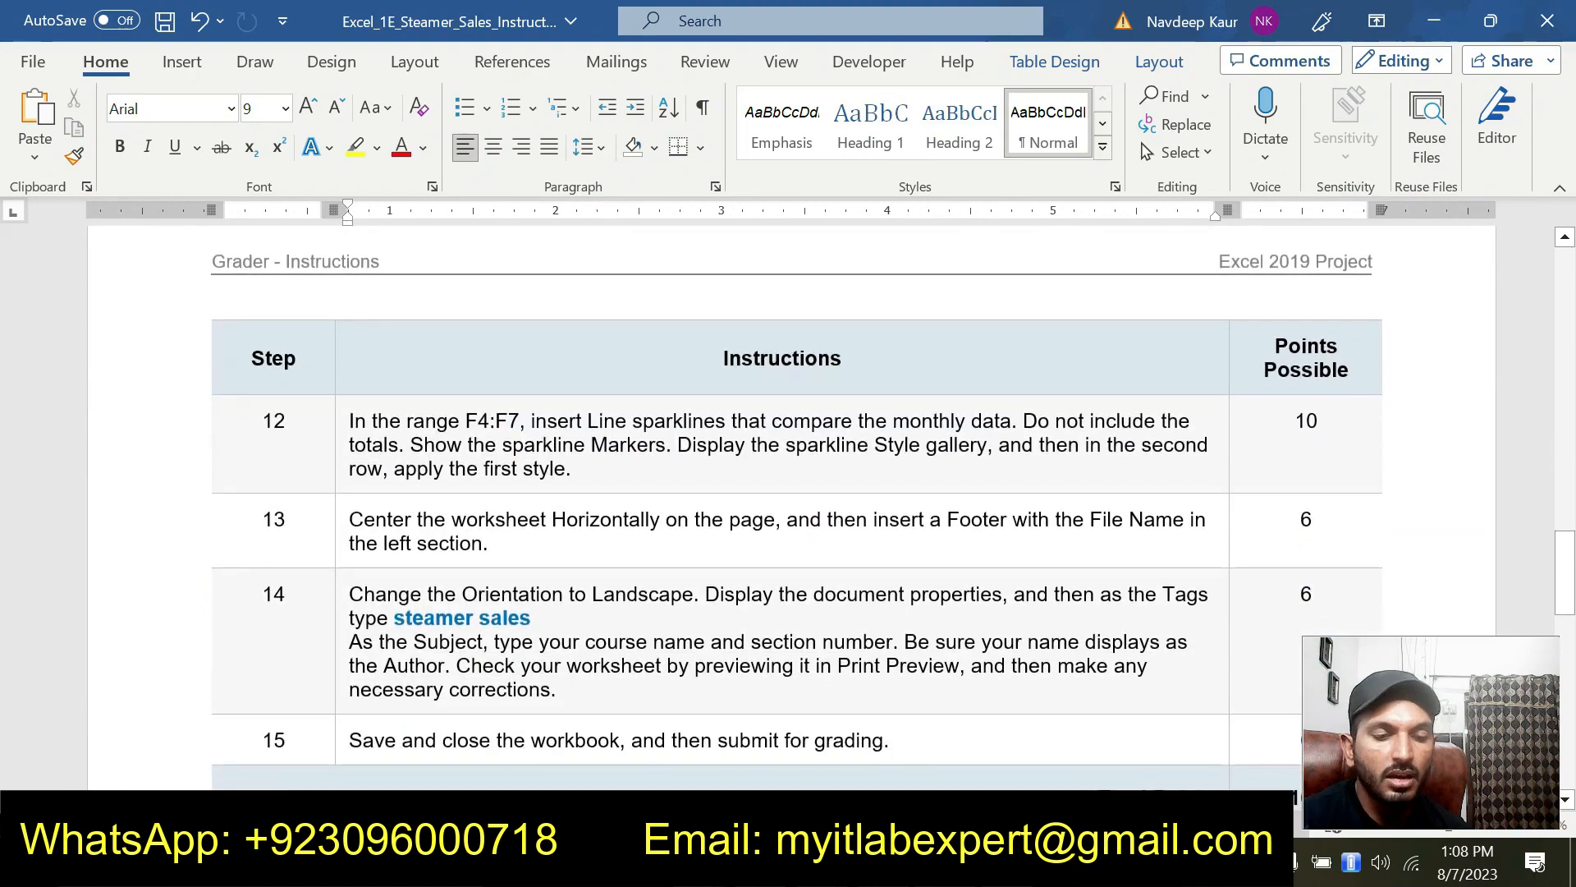
pyautogui.scroll(8, 767, 633)
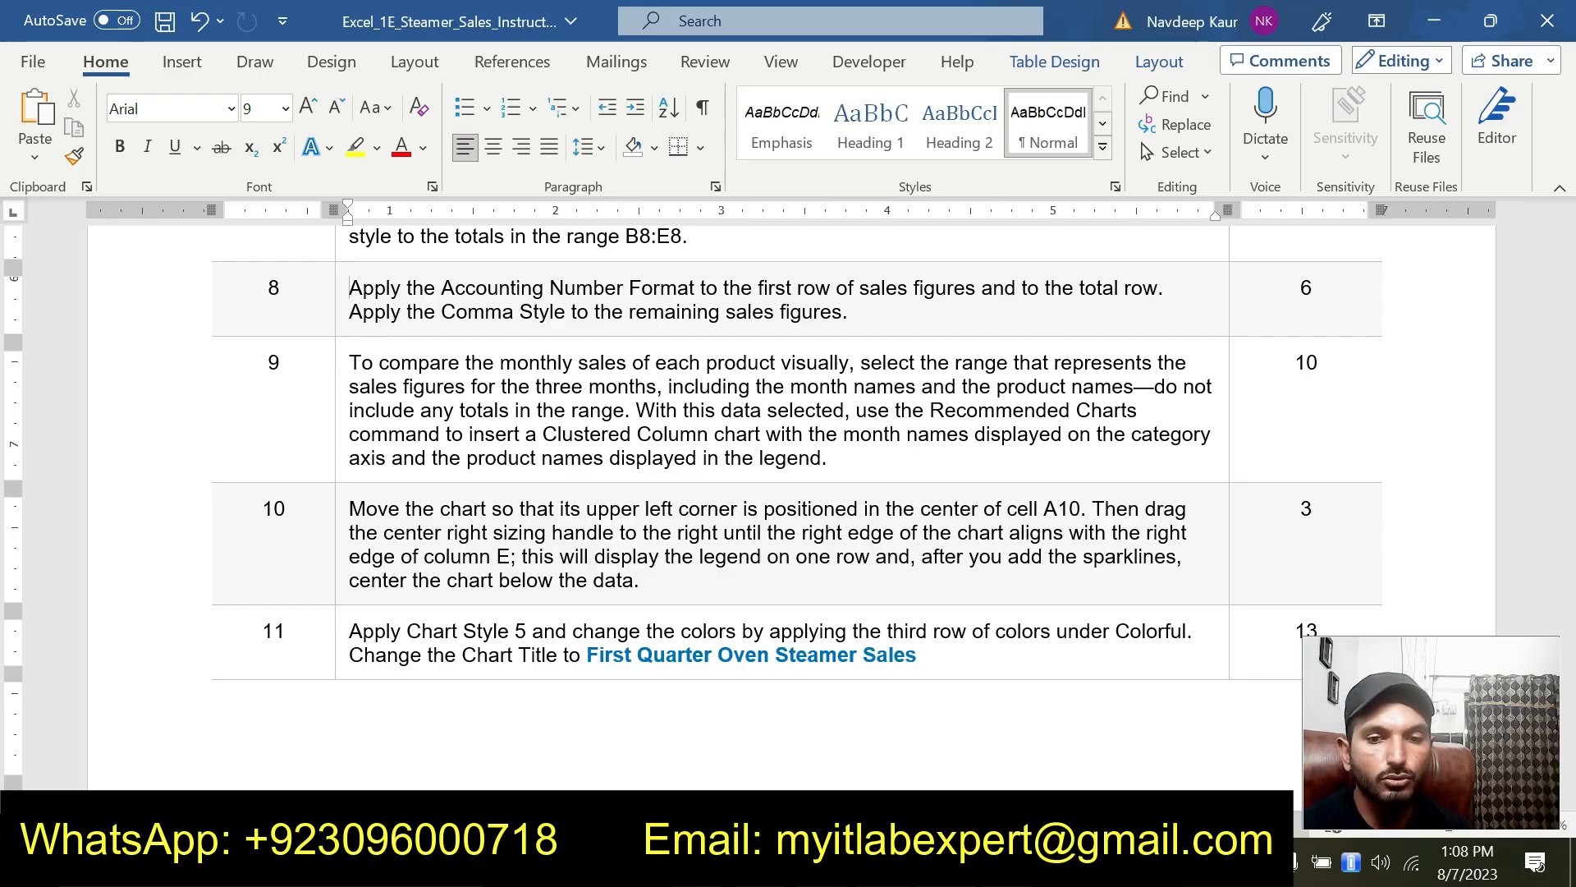
pyautogui.scroll(1, 788, 492)
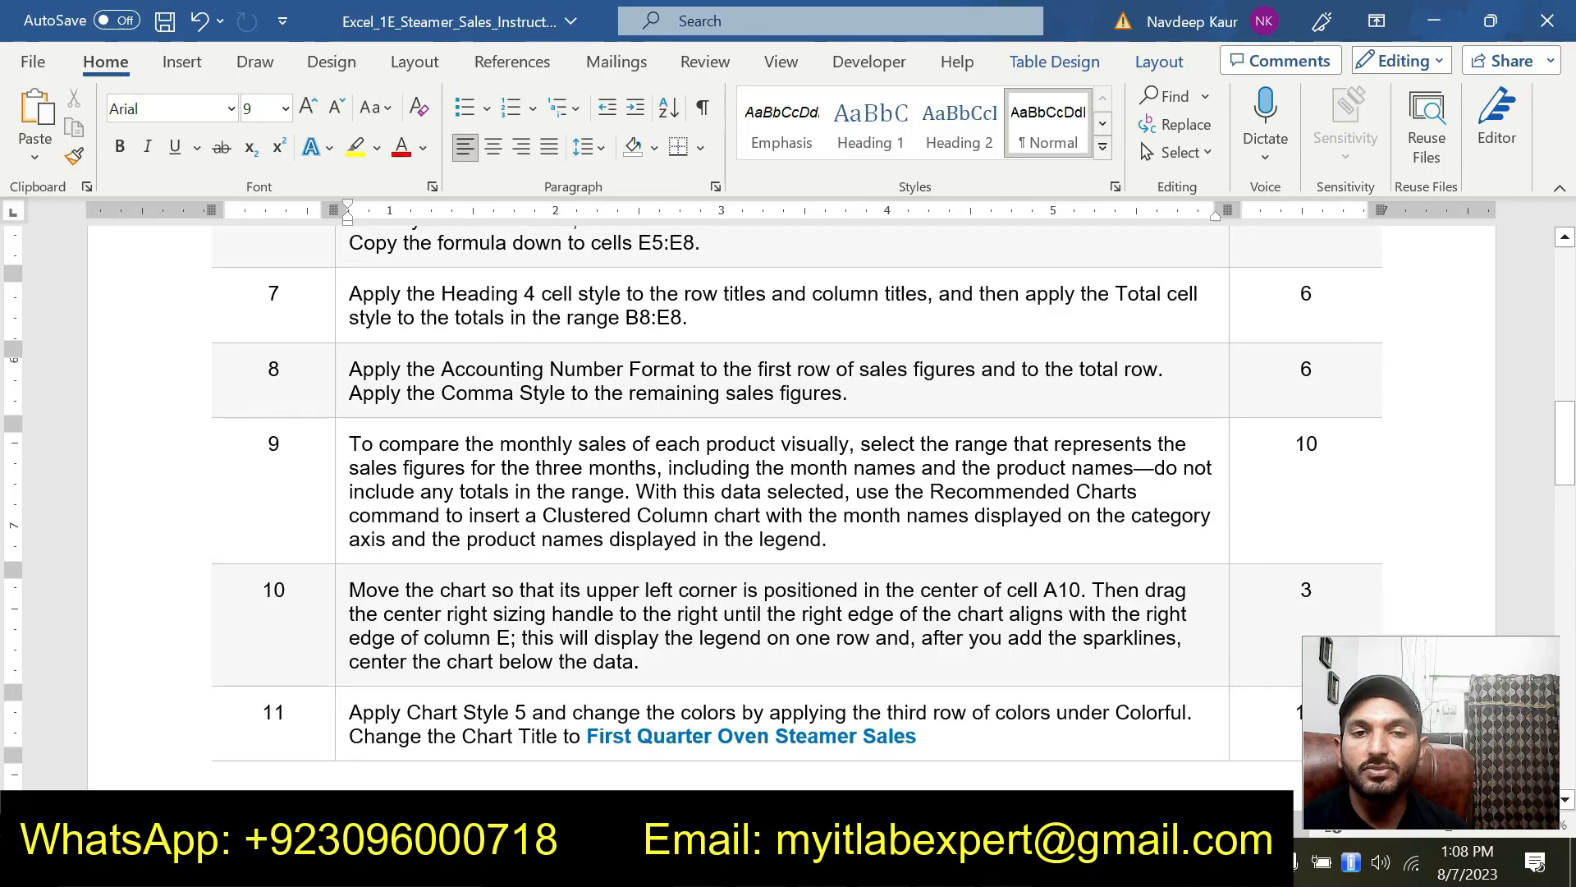
# Select the instruction text of steps 4 to 8, then of steps 9 to 14, to compare finished and remaining work.
pyautogui.moveTo(882, 395); pyautogui.dragTo(653, 246)
pyautogui.scroll(-3, 673, 460)
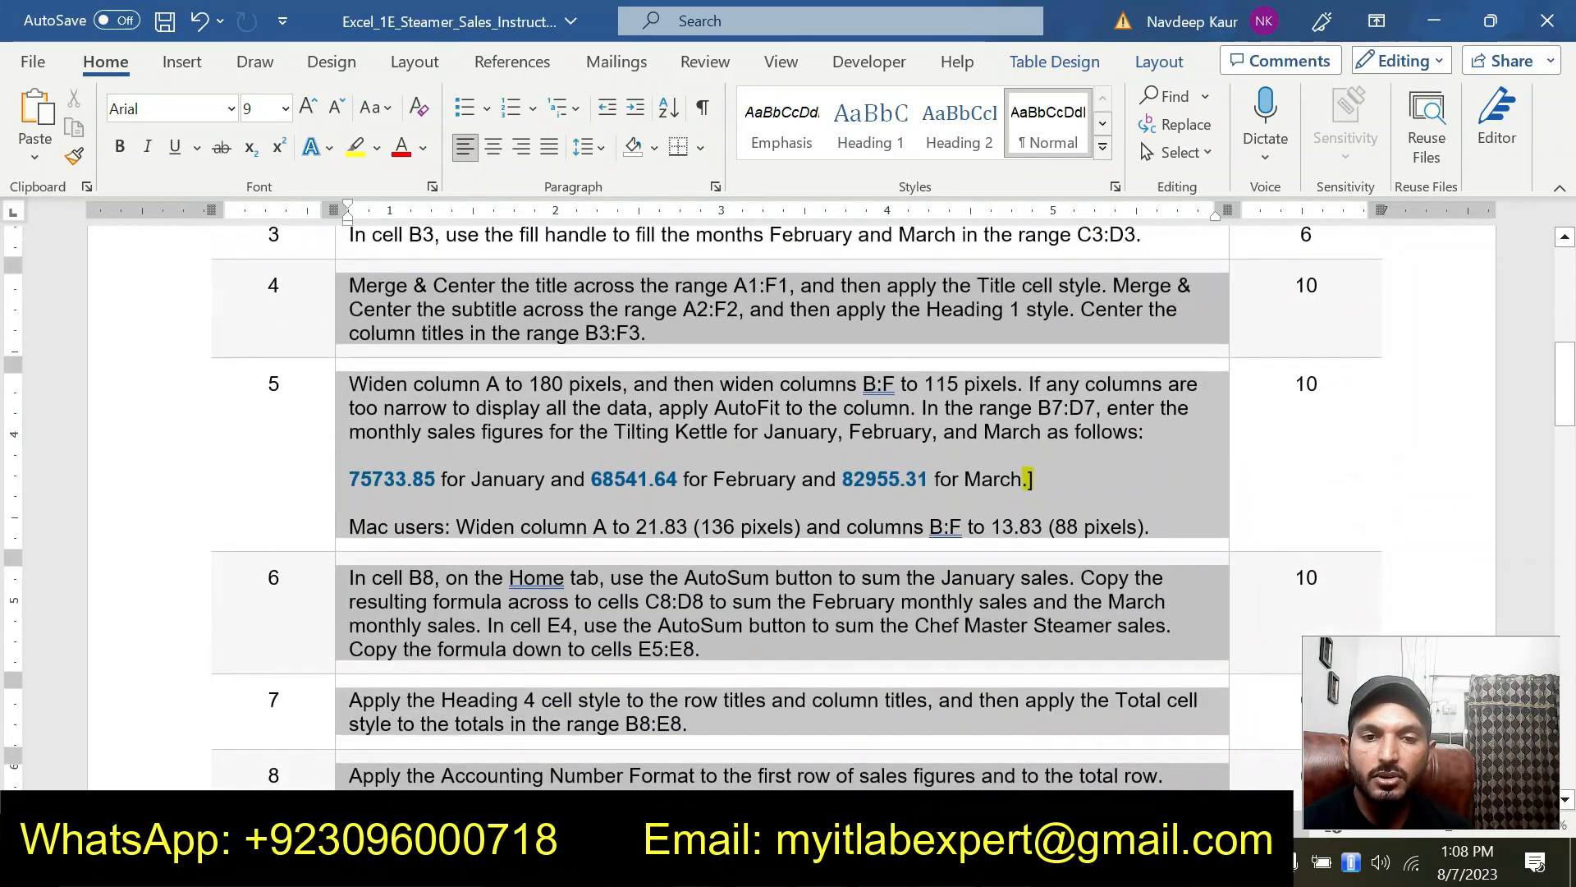
pyautogui.scroll(-5, 767, 613)
pyautogui.scroll(-1, 509, 556)
pyautogui.click(509, 557)
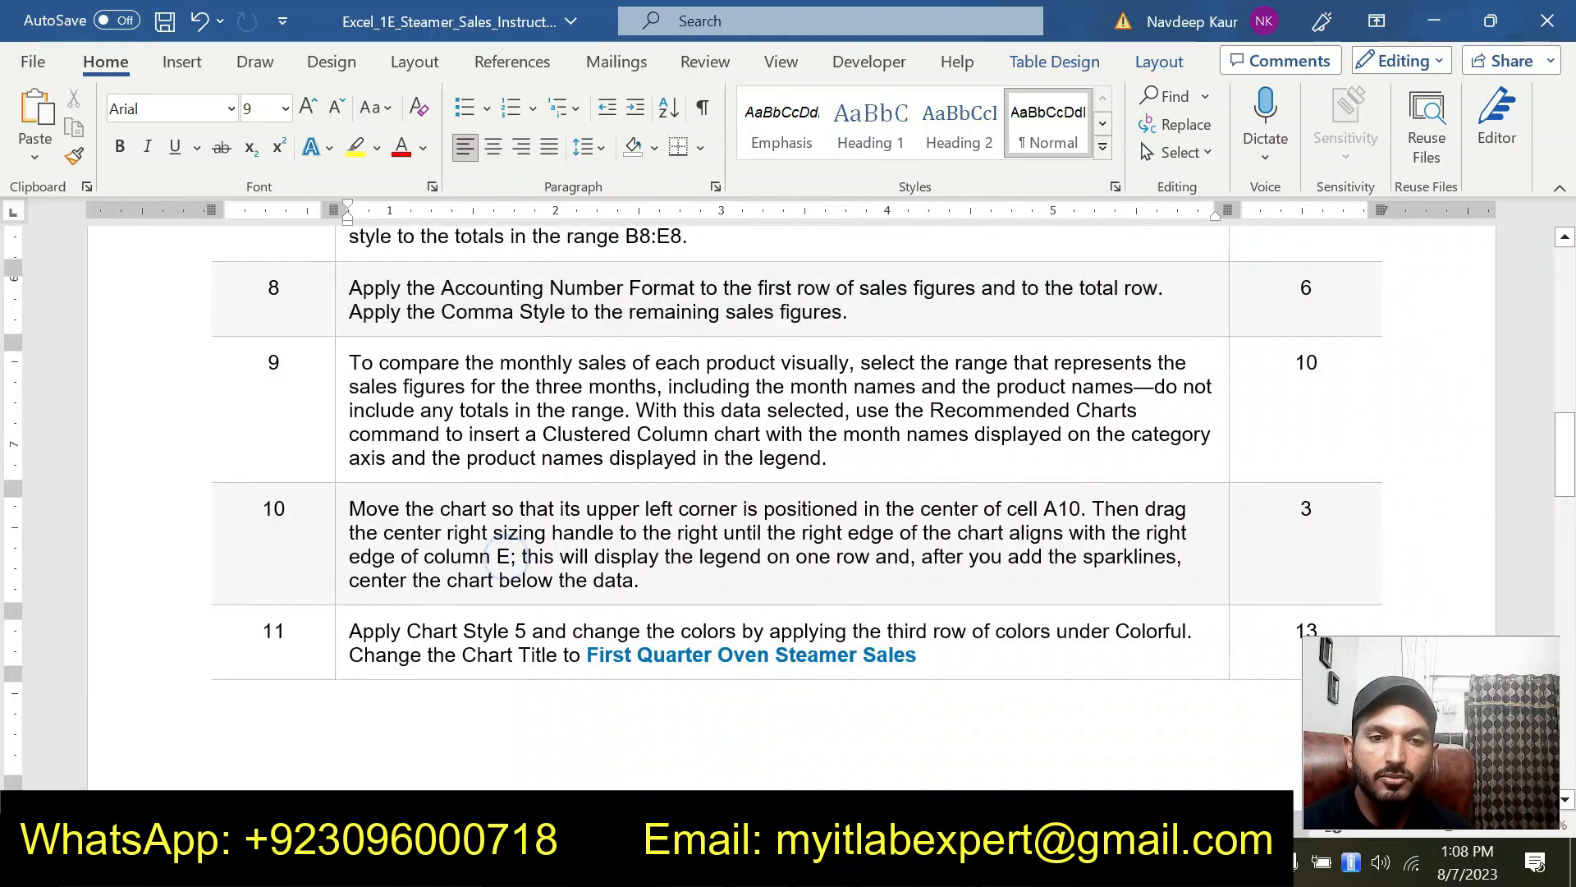
pyautogui.scroll(-10, 353, 365)
pyautogui.moveTo(350, 362); pyautogui.dragTo(793, 653)
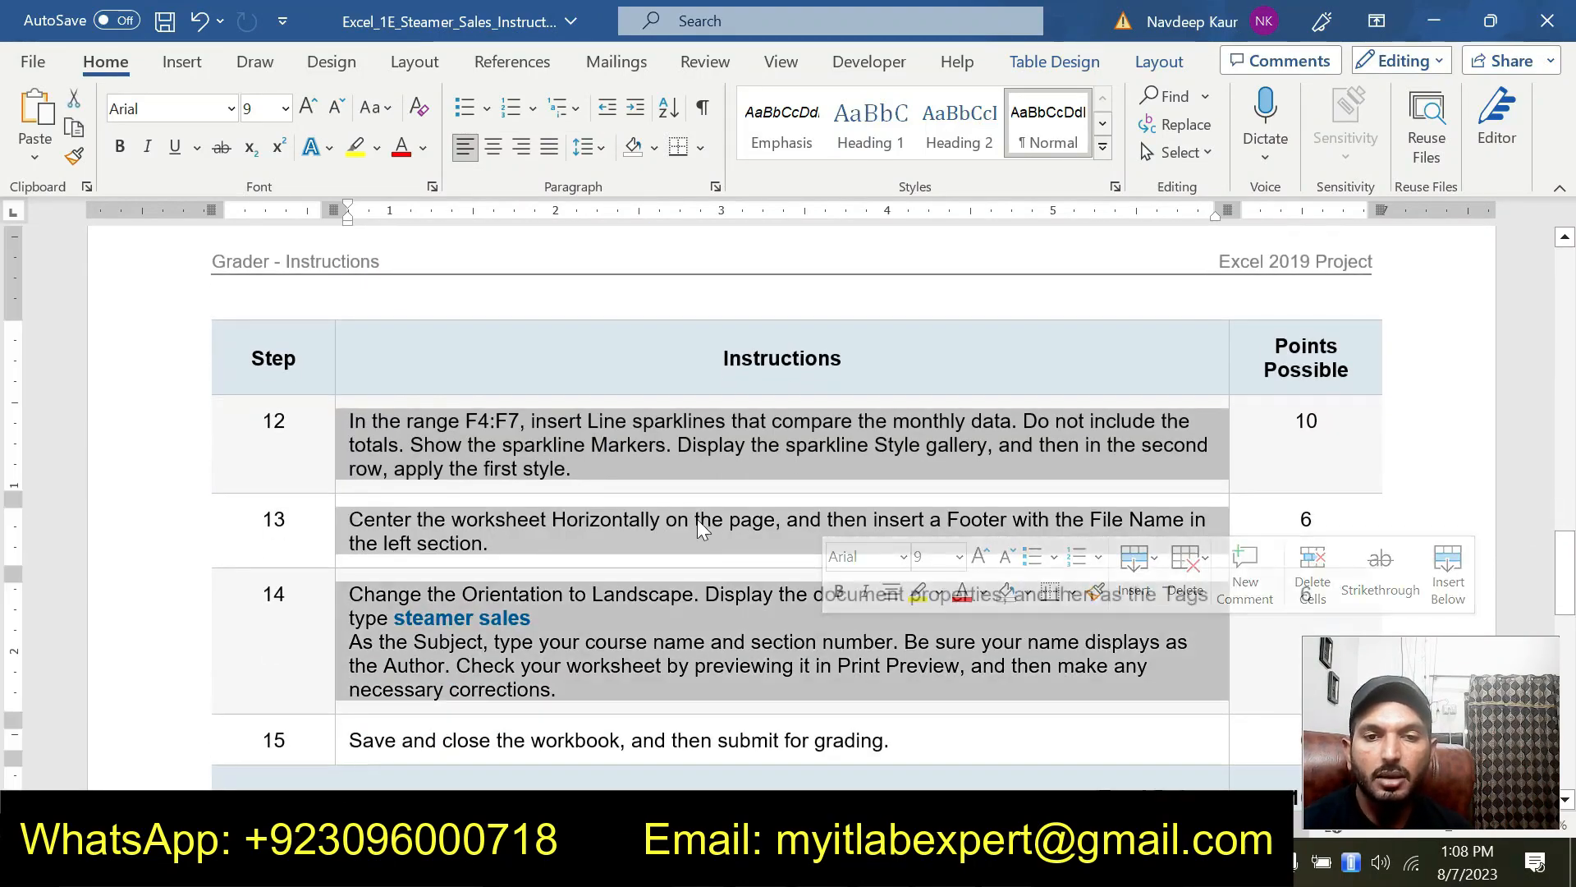
# Return to the step 9 chart instruction, then switch to the Excel Complete1 workbook to examine the finished example.
pyautogui.scroll(11, 676, 503)
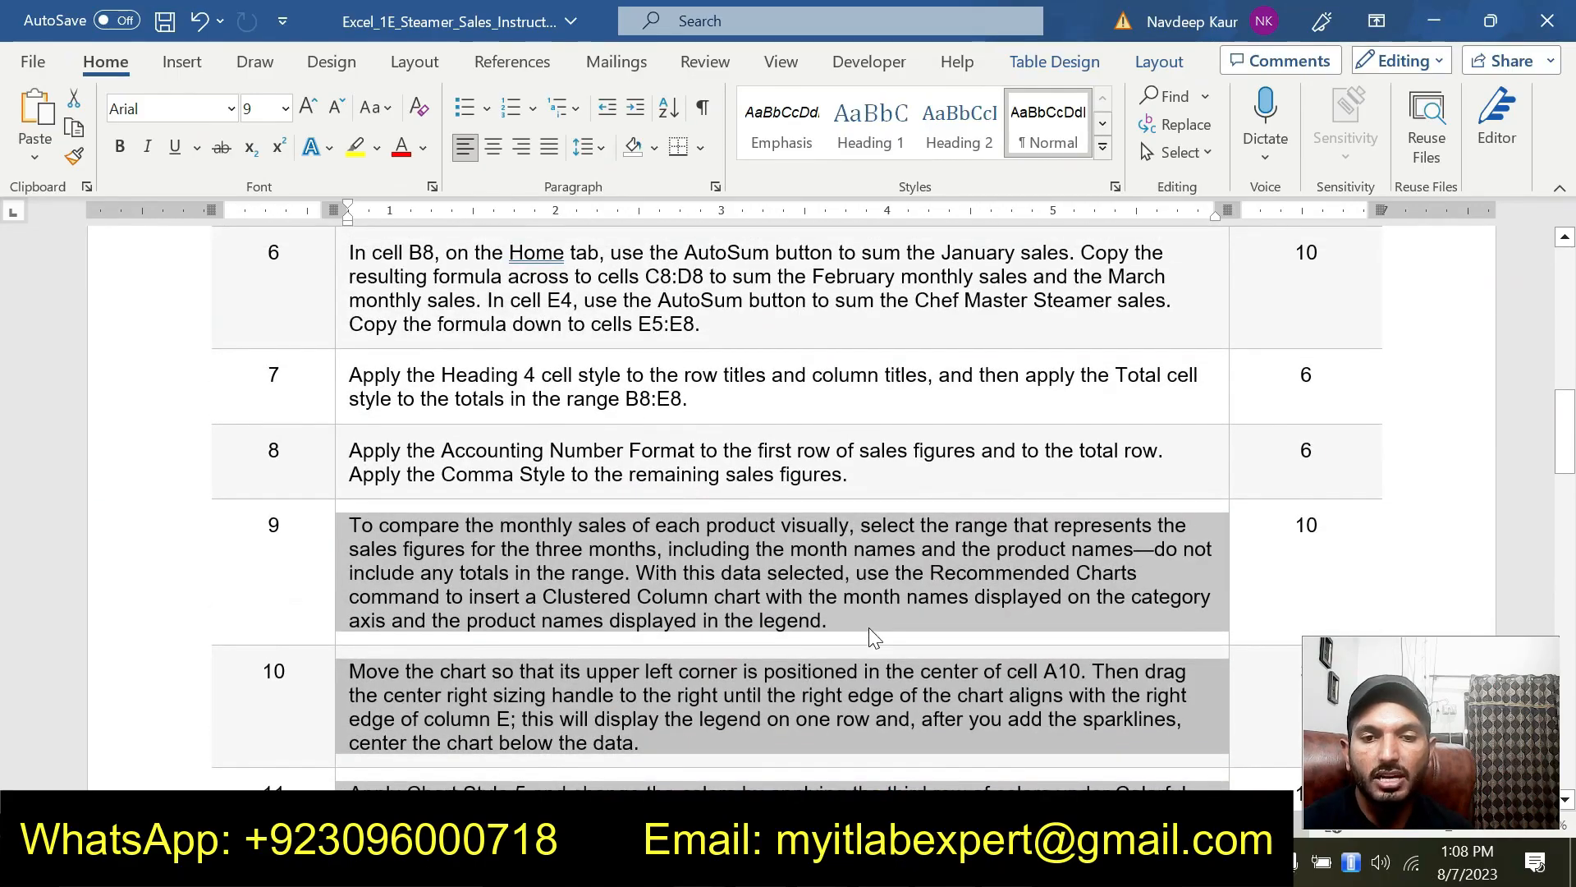
pyautogui.click(868, 627)
pyautogui.click(1266, 409)
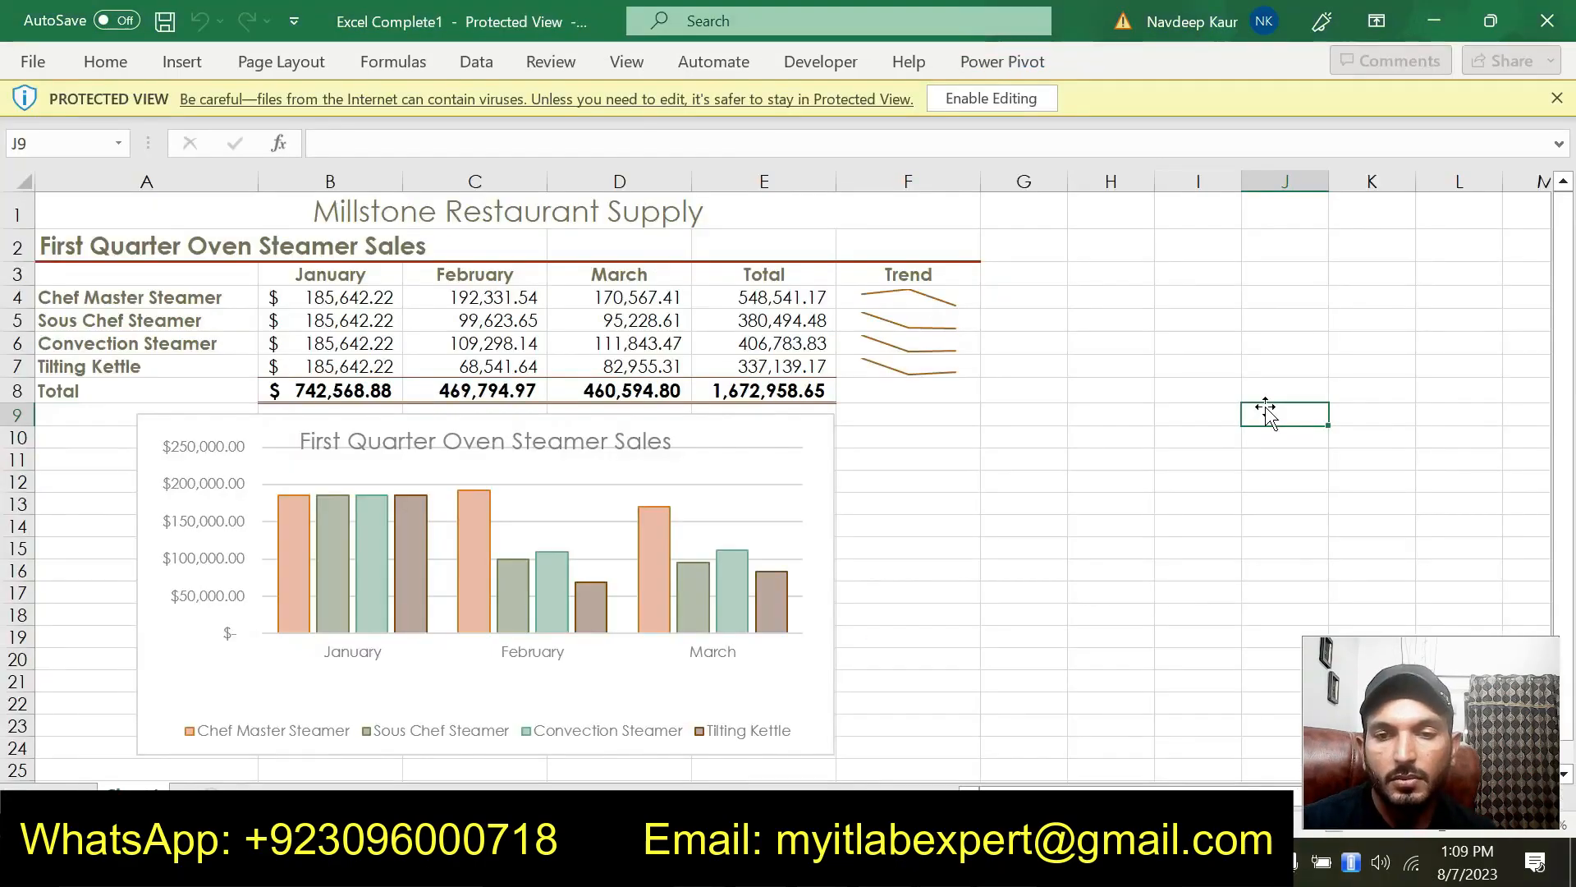